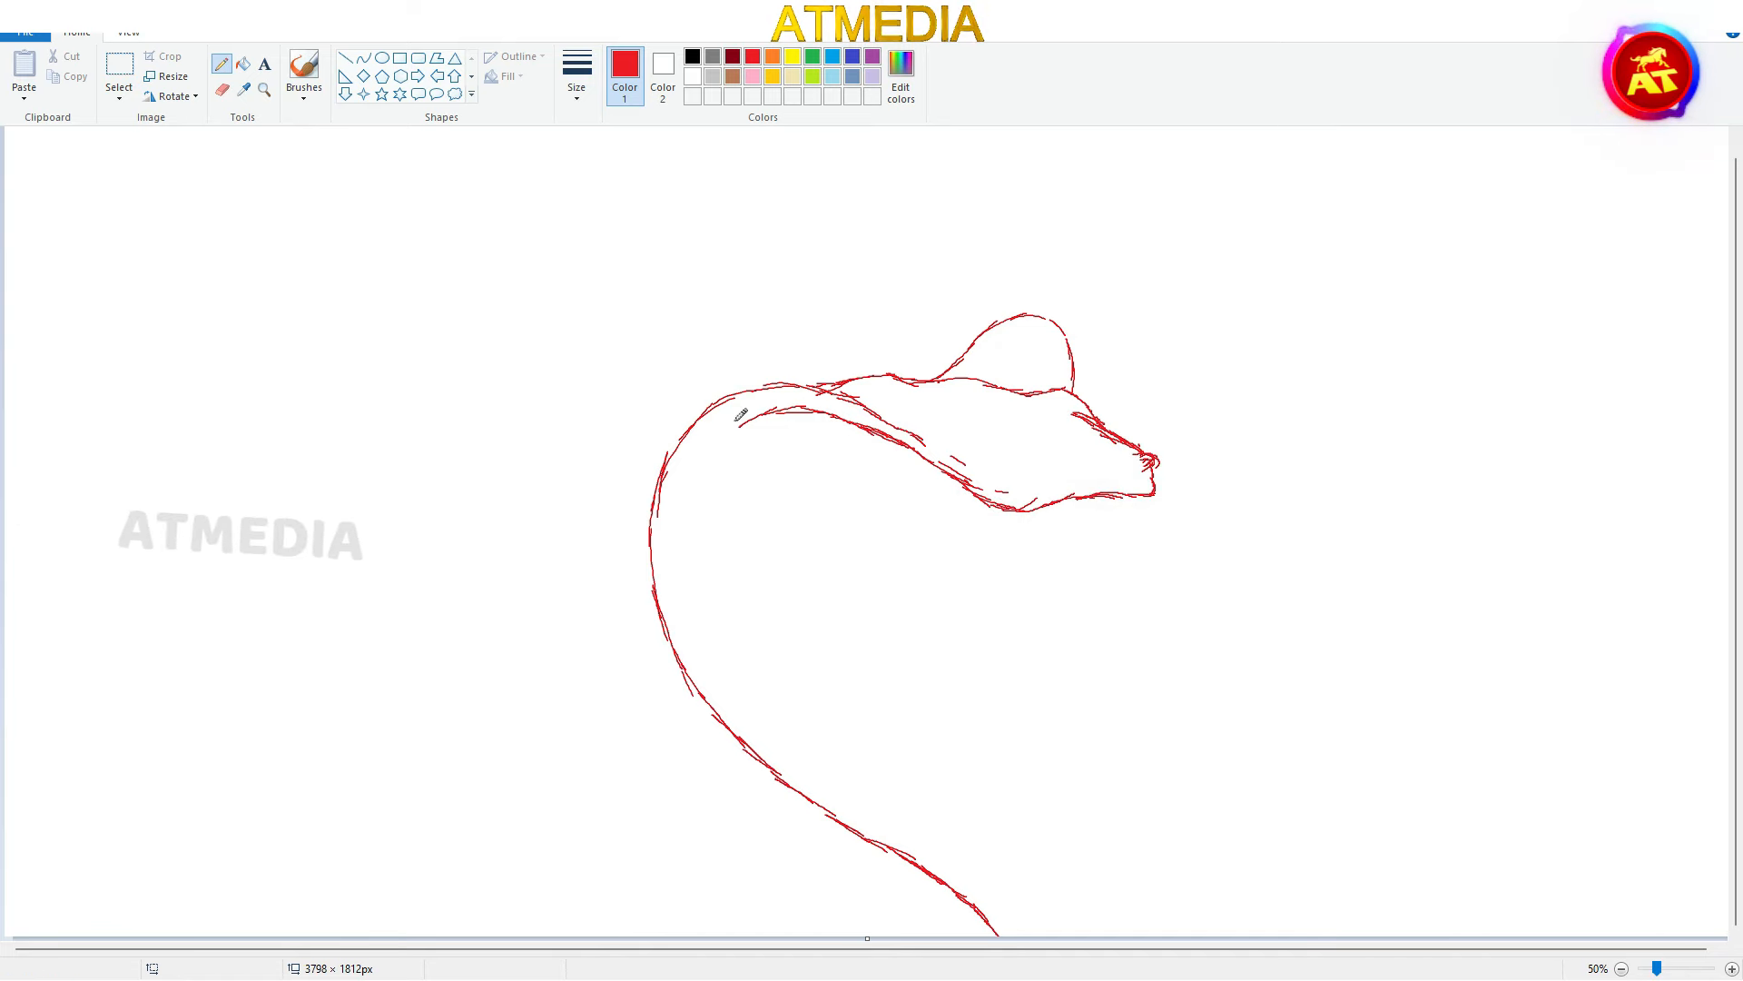
Sketch the cobra hood's inner outline in red parallel to the outer edge, then add the nostril near the mouth
mouse_move(741, 414)
left_mouse_down()
mouse_move(681, 584)
mouse_move(844, 797)
mouse_move(1058, 935)
left_mouse_up()
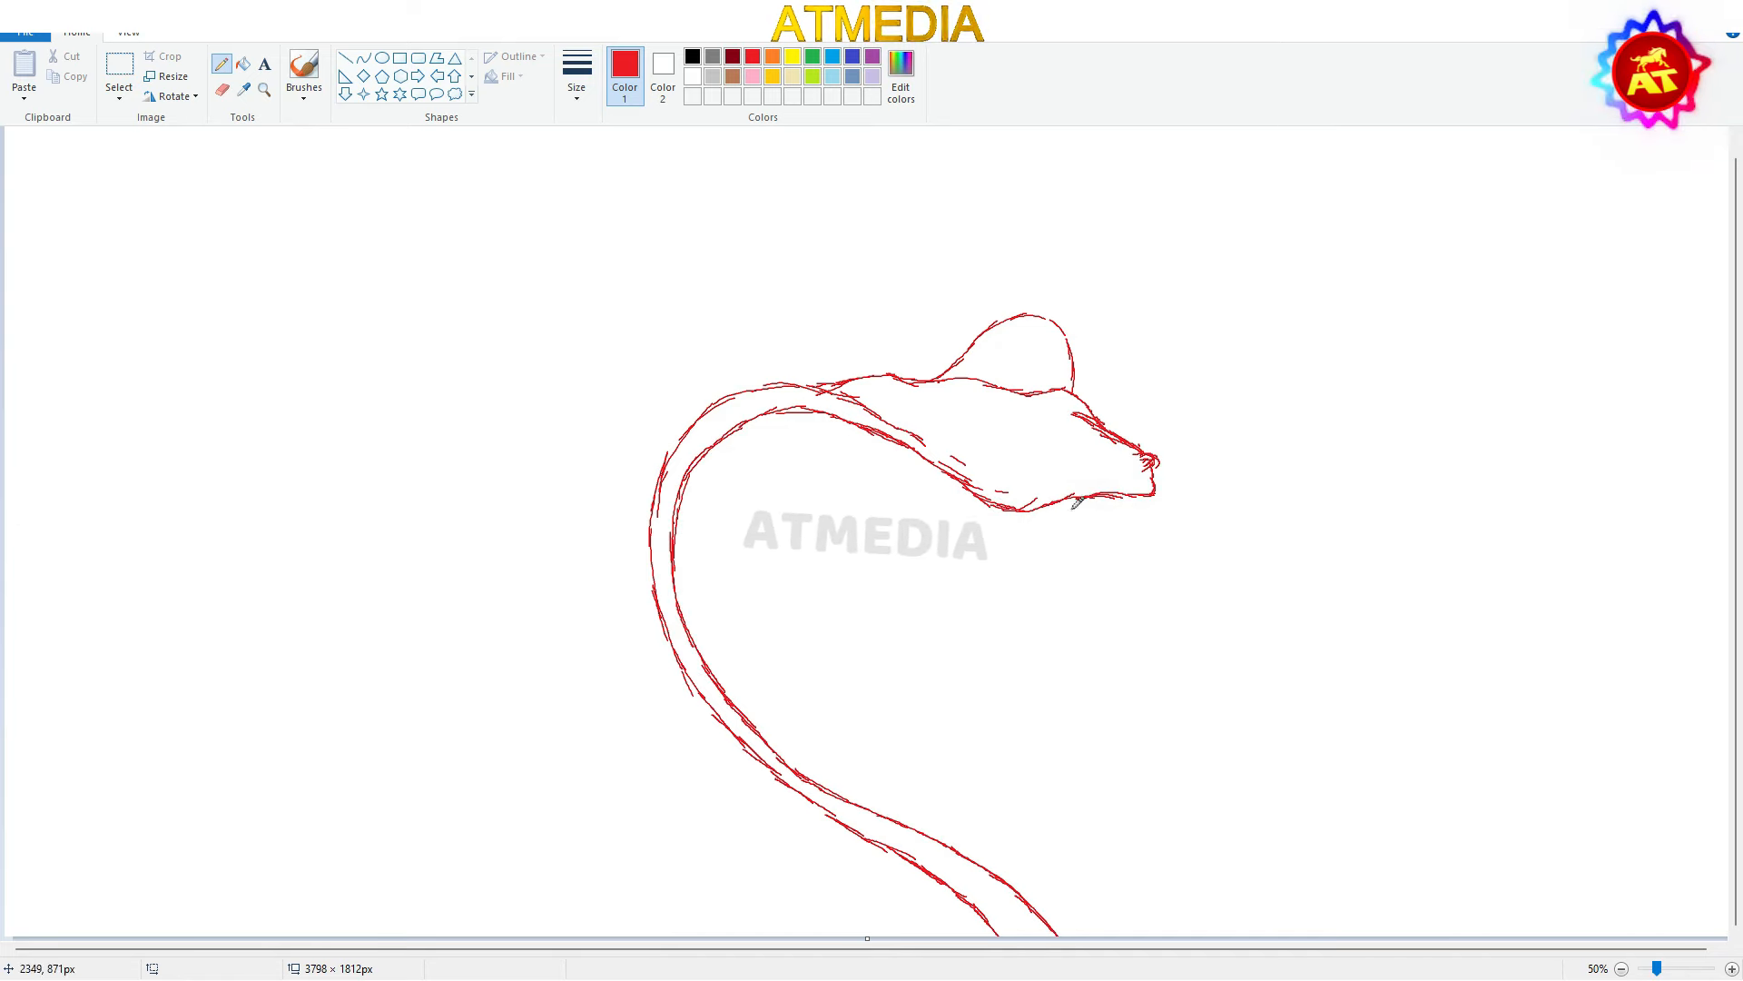
mouse_move(1077, 502)
left_mouse_down()
mouse_move(1037, 523)
mouse_move(999, 496)
mouse_move(1108, 463)
left_mouse_up()
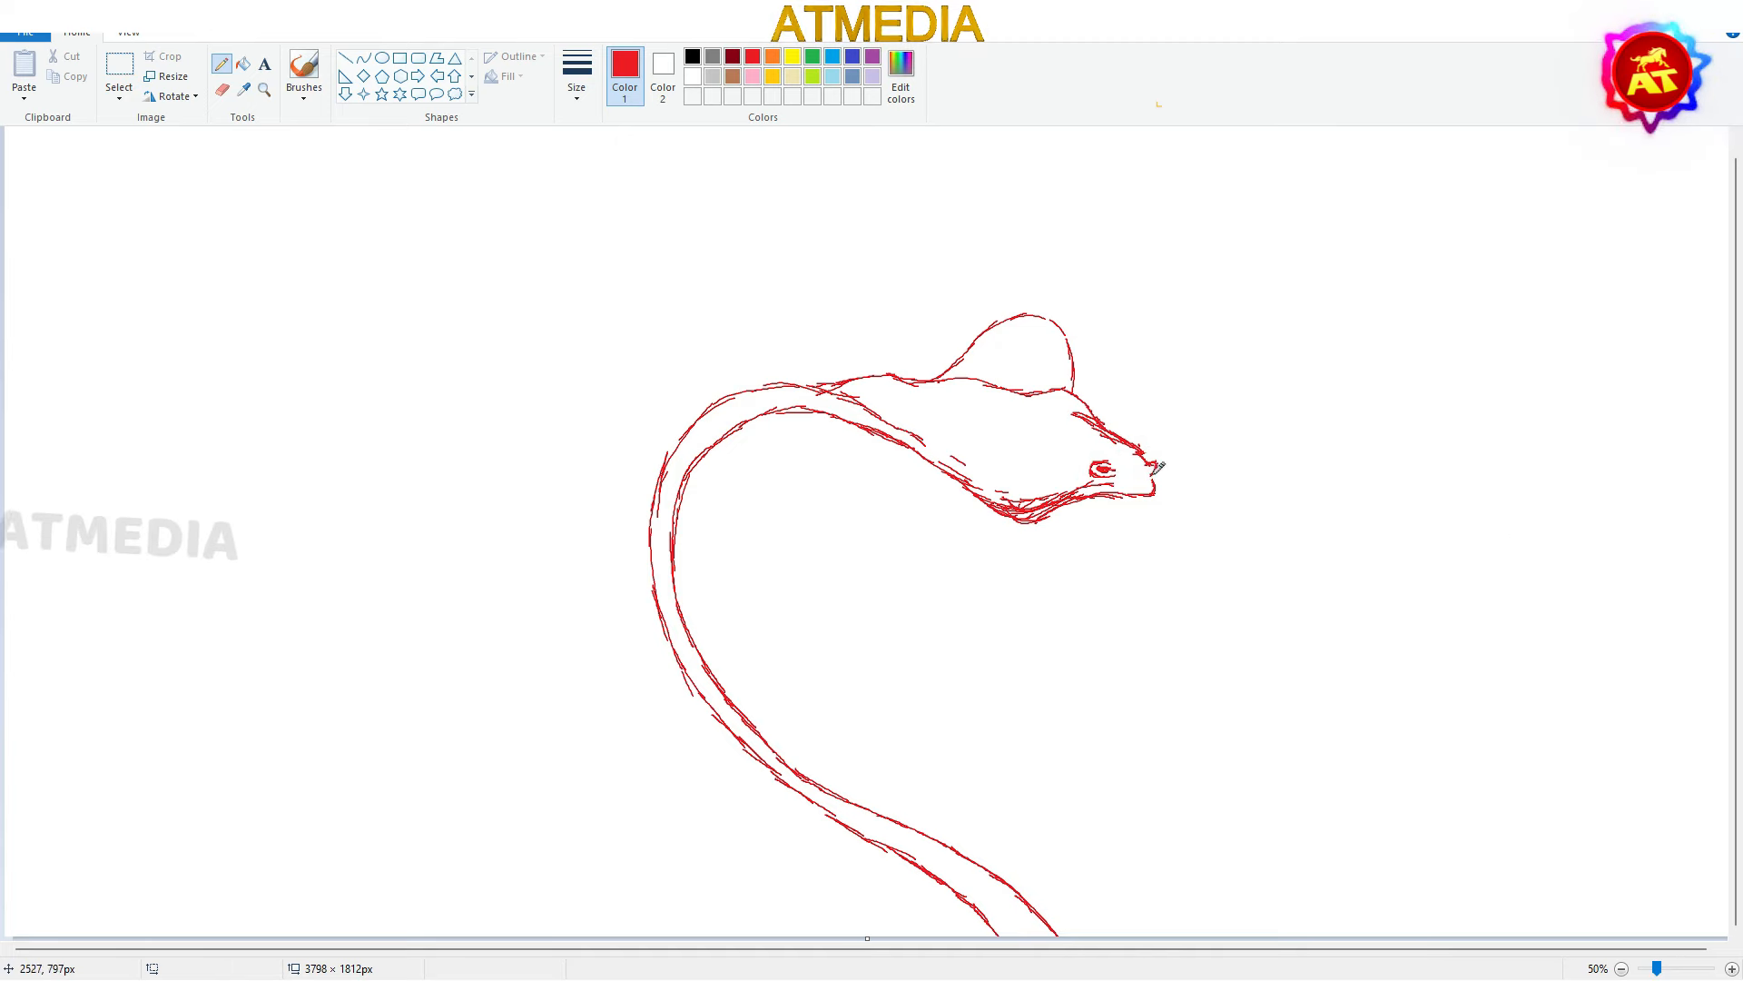
Choose a line thickness and redraw the tip of the cobra's nose in red
left_click(576, 77)
left_click(585, 199)
left_click(1150, 458)
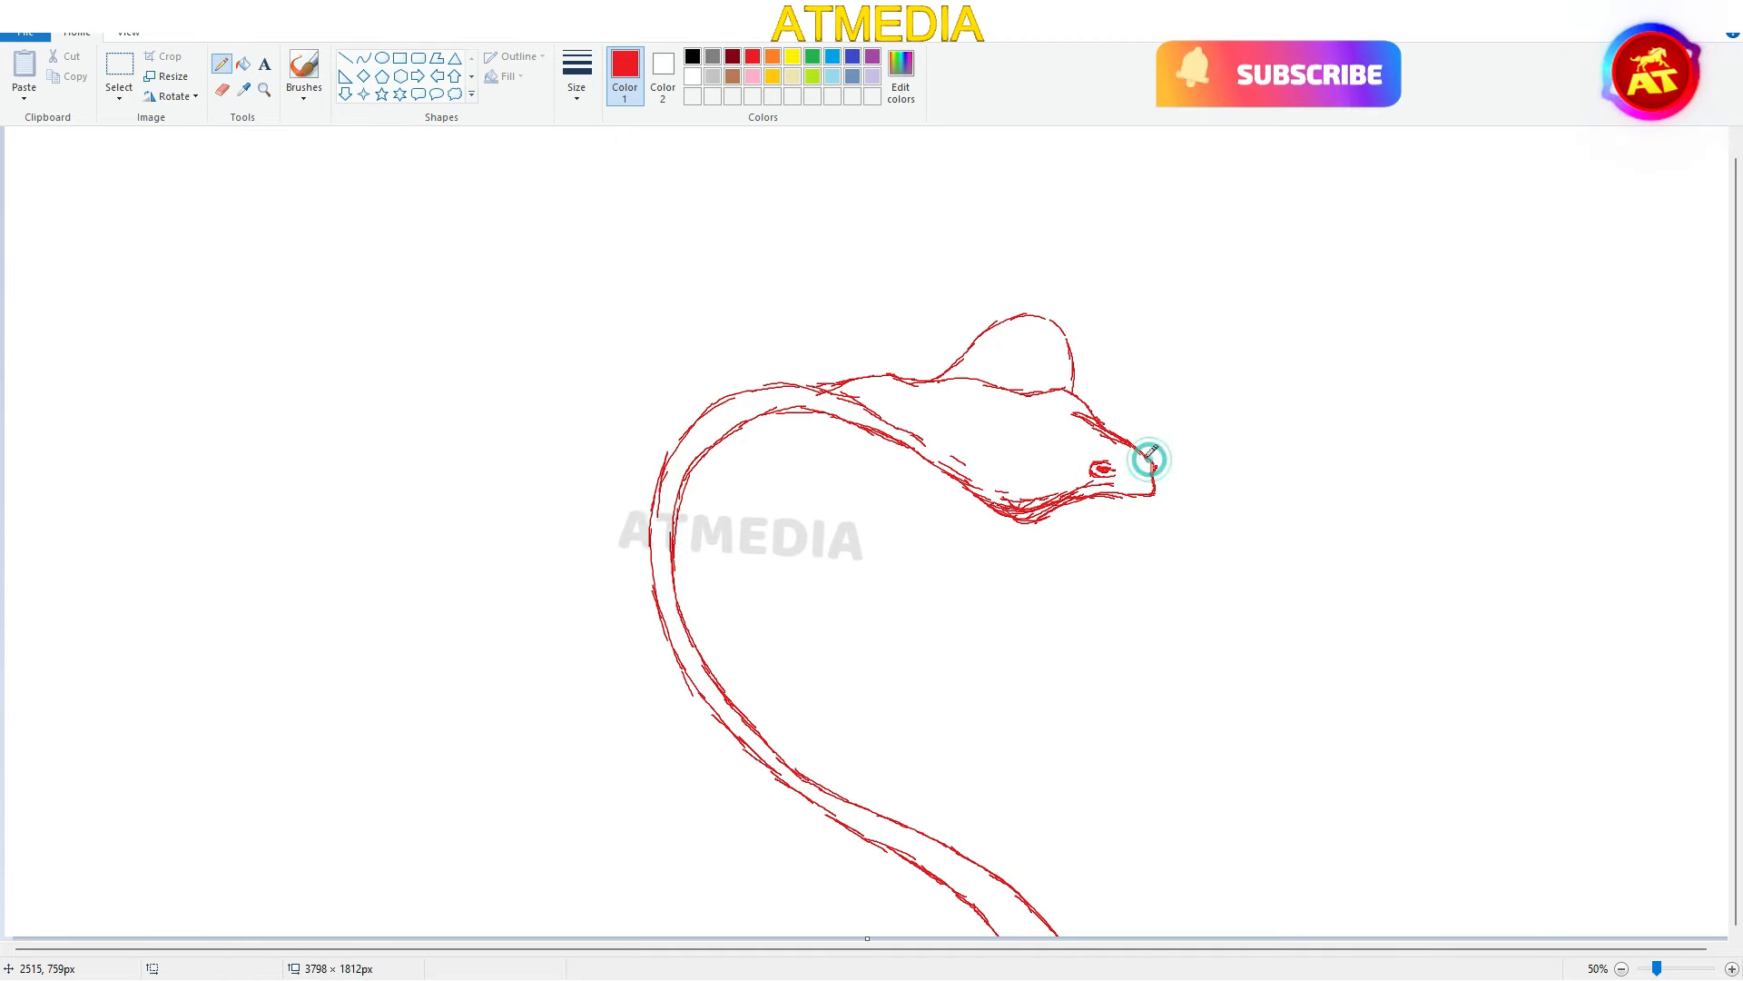
mouse_move(1150, 459)
left_mouse_down()
mouse_move(1109, 462)
mouse_move(1146, 468)
left_mouse_up()
Sketch a slanted, pointed eye in the middle of the cobra's head
mouse_move(955, 417)
left_mouse_down()
mouse_move(999, 426)
mouse_move(1003, 461)
left_mouse_up()
left_click_drag(986, 447, 1026, 452)
left_click_drag(997, 425, 1022, 445)
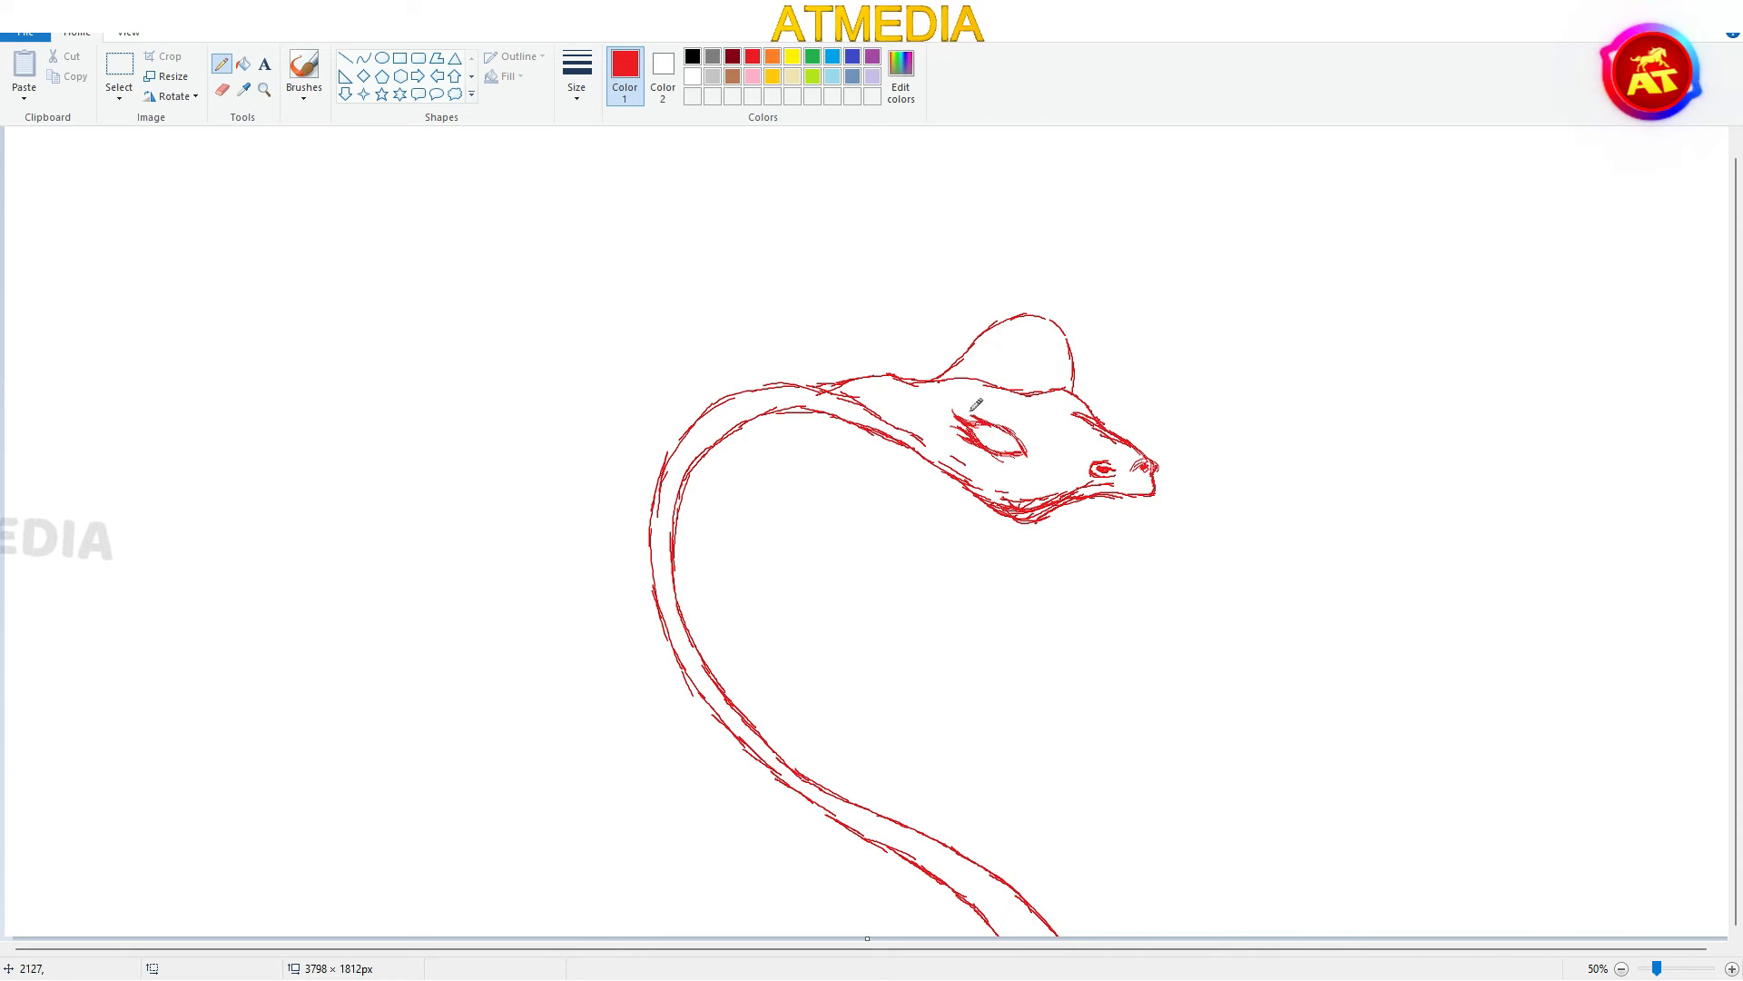
Sketch the wide-open lower jaw beneath the head and add teeth and long fangs along the upper jaw
mouse_move(892, 447)
left_mouse_down()
mouse_move(945, 608)
mouse_move(983, 620)
left_mouse_up()
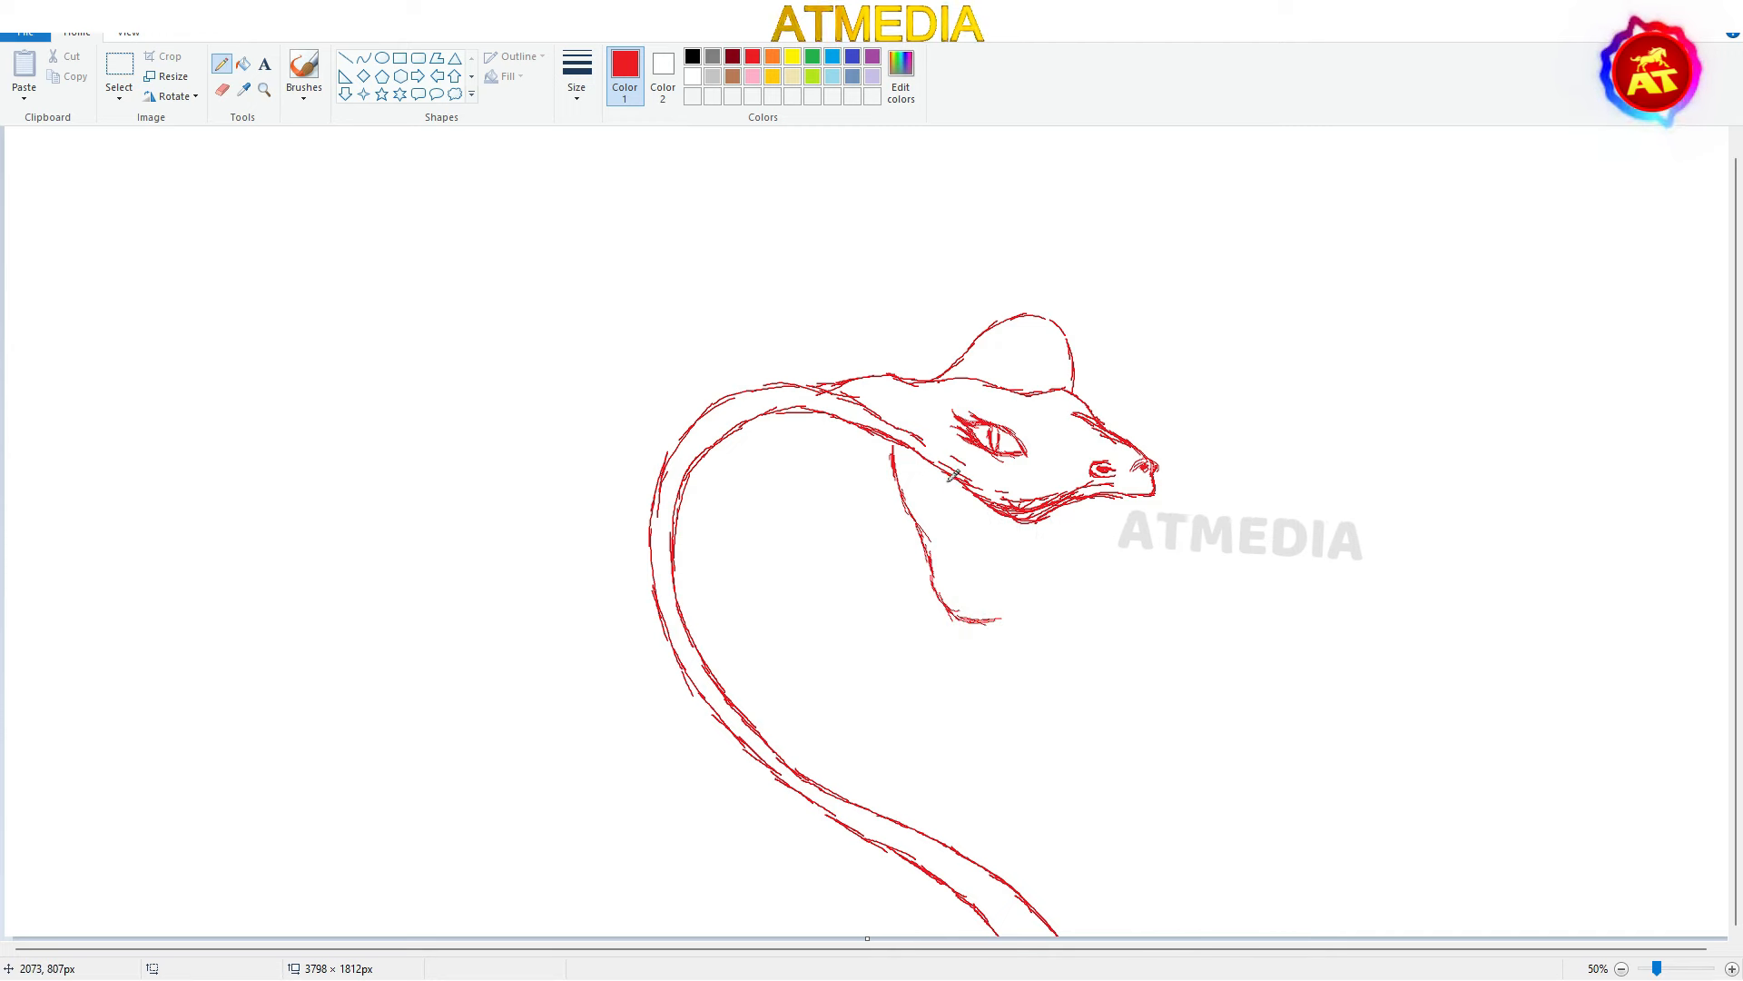
mouse_move(954, 474)
left_mouse_down()
mouse_move(946, 574)
mouse_move(964, 599)
mouse_move(1015, 599)
left_mouse_up()
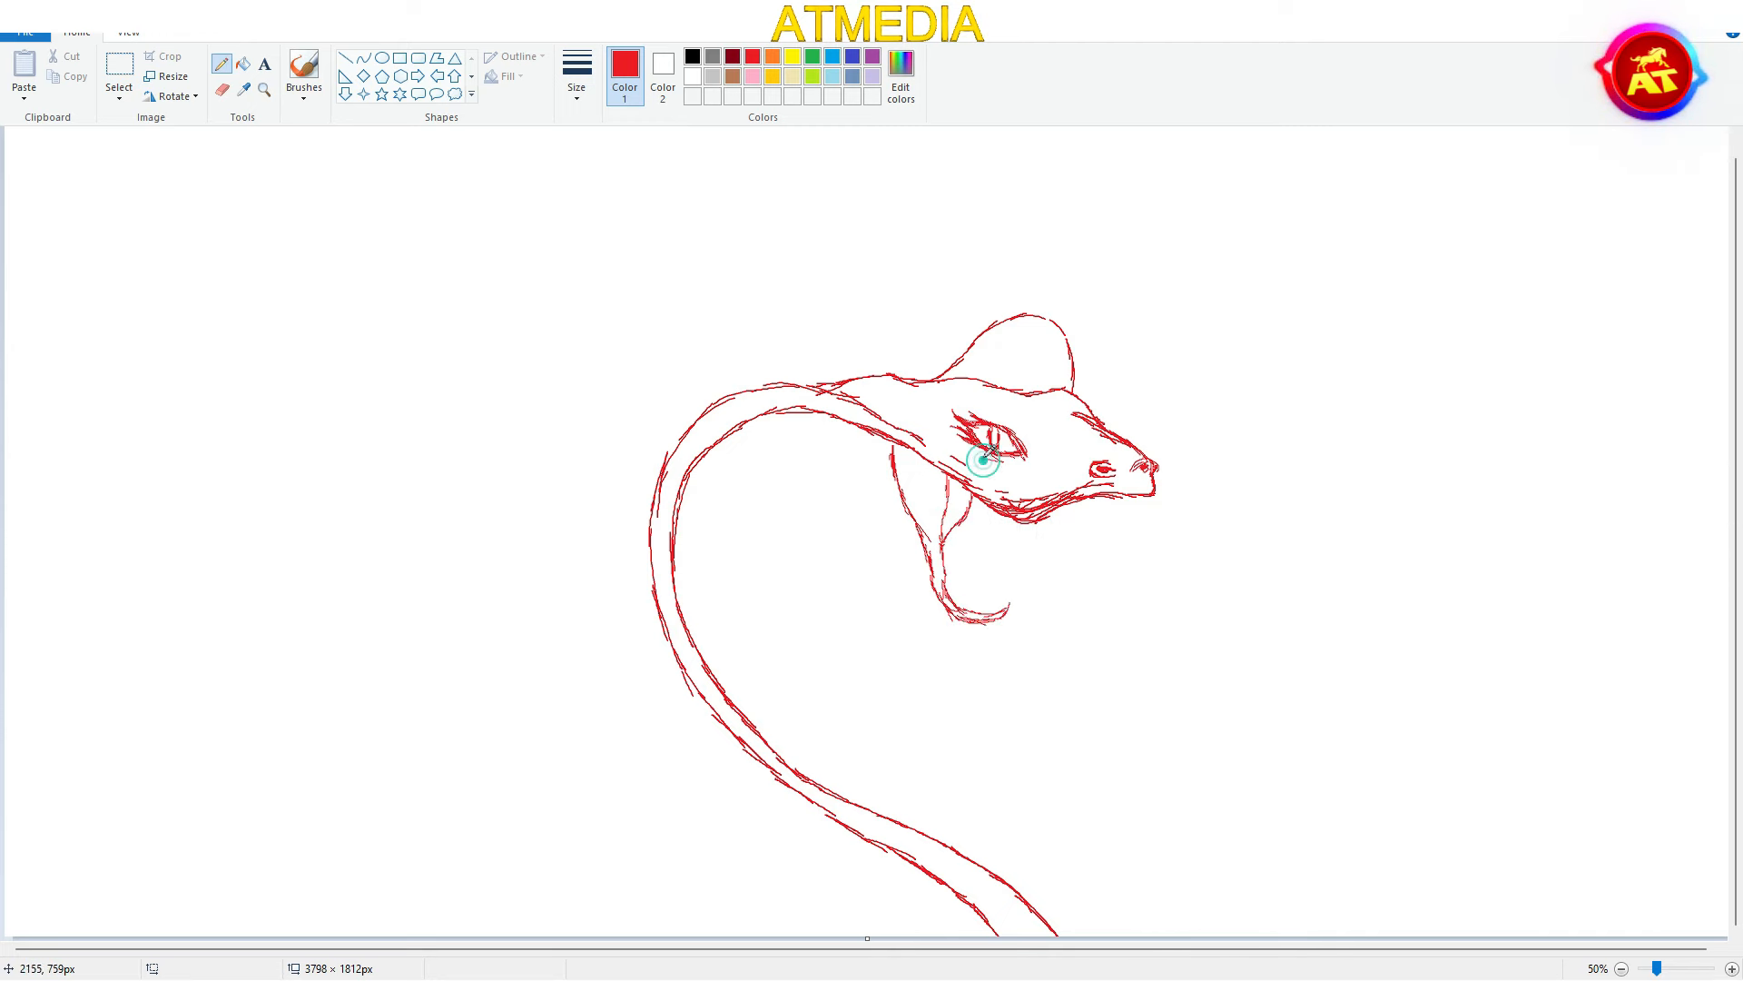
mouse_move(979, 498)
left_mouse_down()
mouse_move(1057, 506)
mouse_move(1079, 533)
mouse_move(1131, 506)
mouse_move(1127, 540)
mouse_move(1155, 498)
left_mouse_up()
Sketch the inner contour of the ear and a row of small teeth along the inside of the lower jaw
left_click_drag(1008, 347, 983, 382)
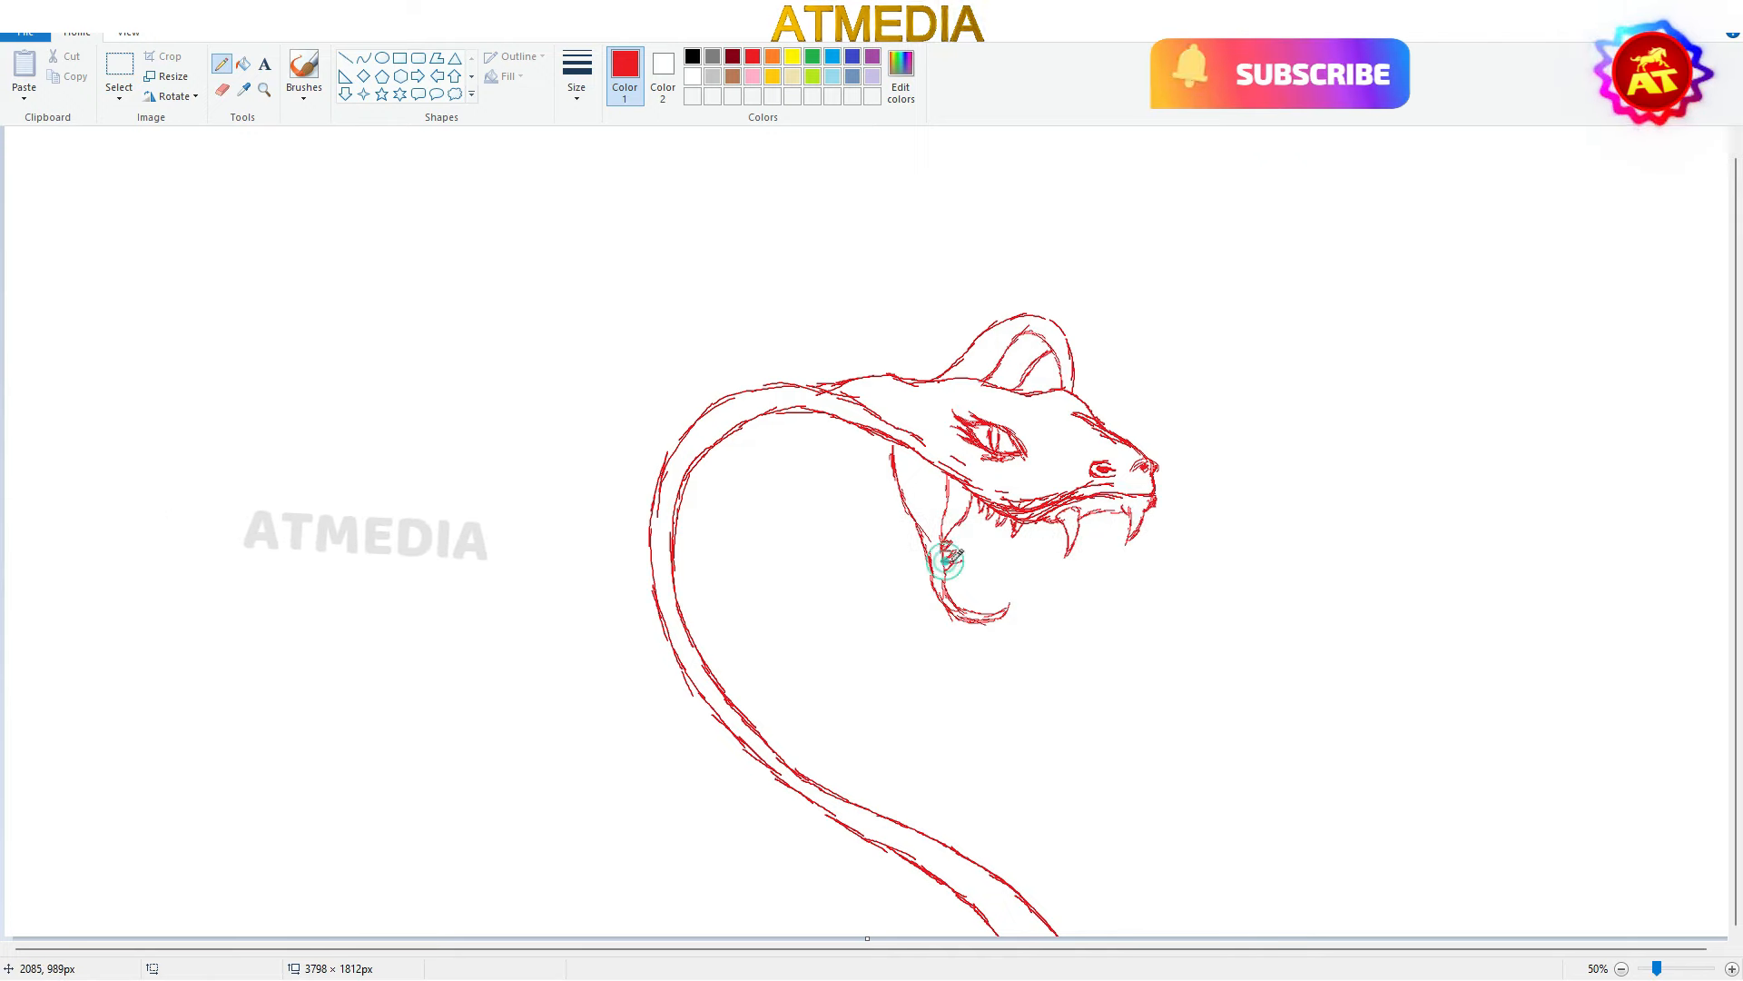
left_click_drag(941, 545, 955, 574)
scroll(958, 570, "up", 1)
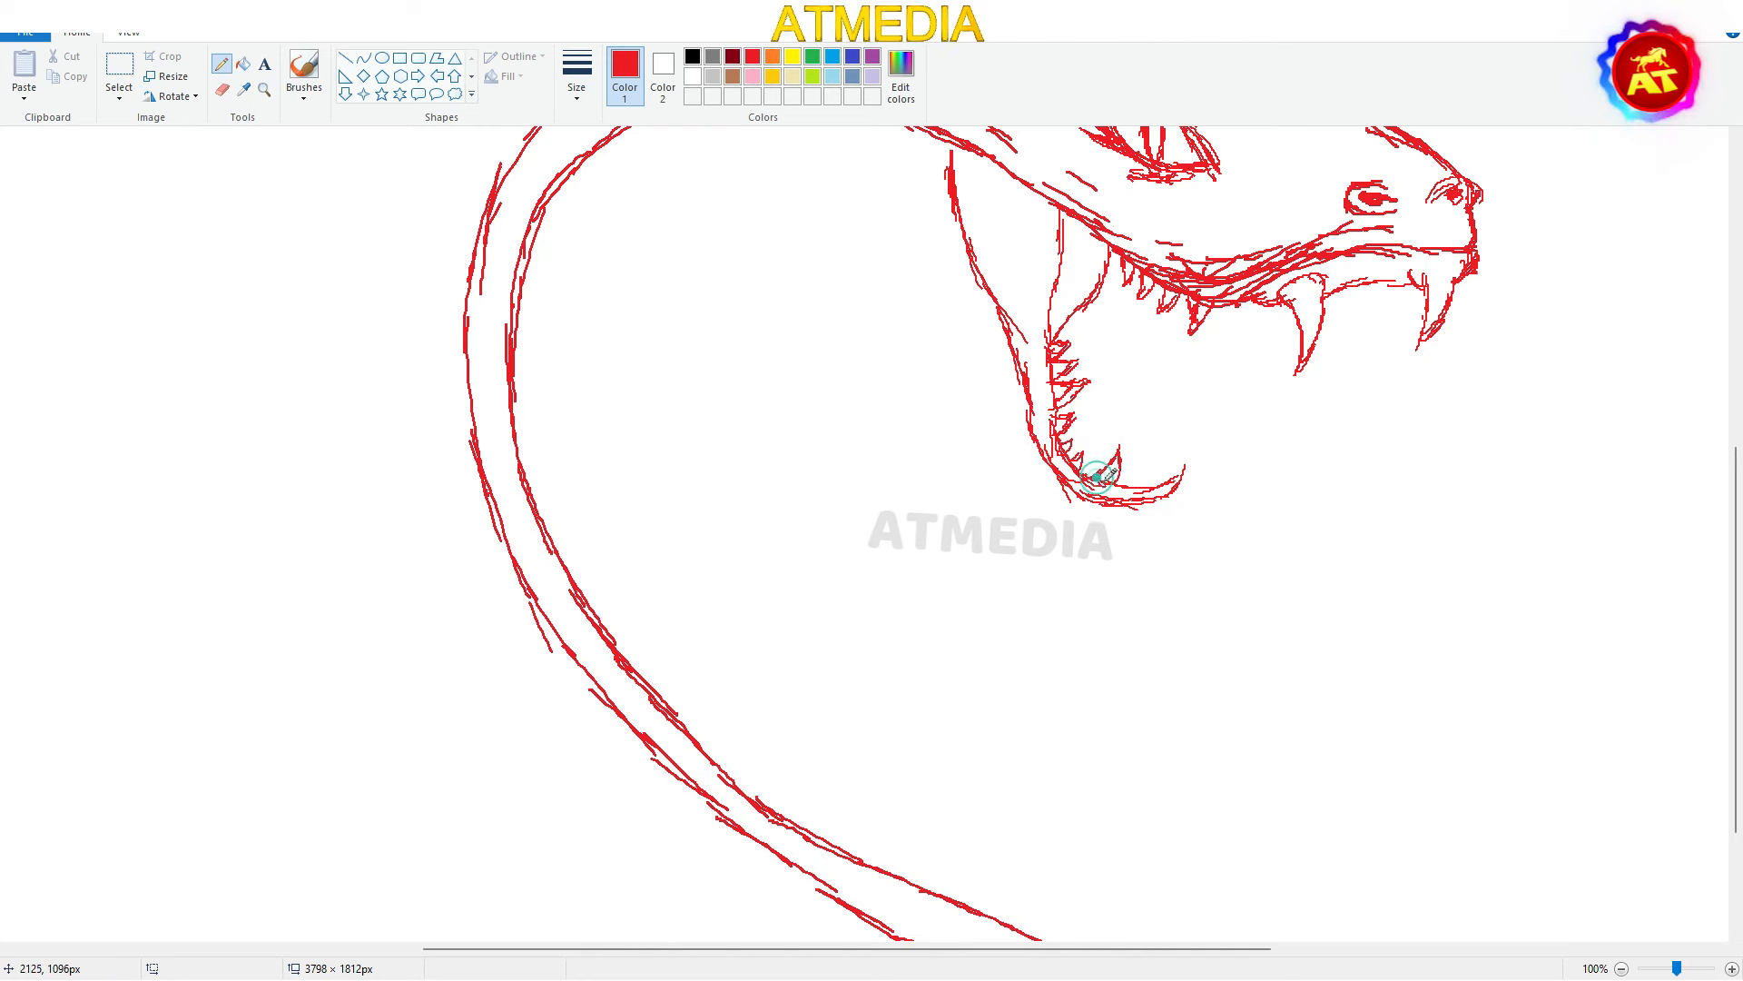
left_click_drag(1128, 451, 1109, 476)
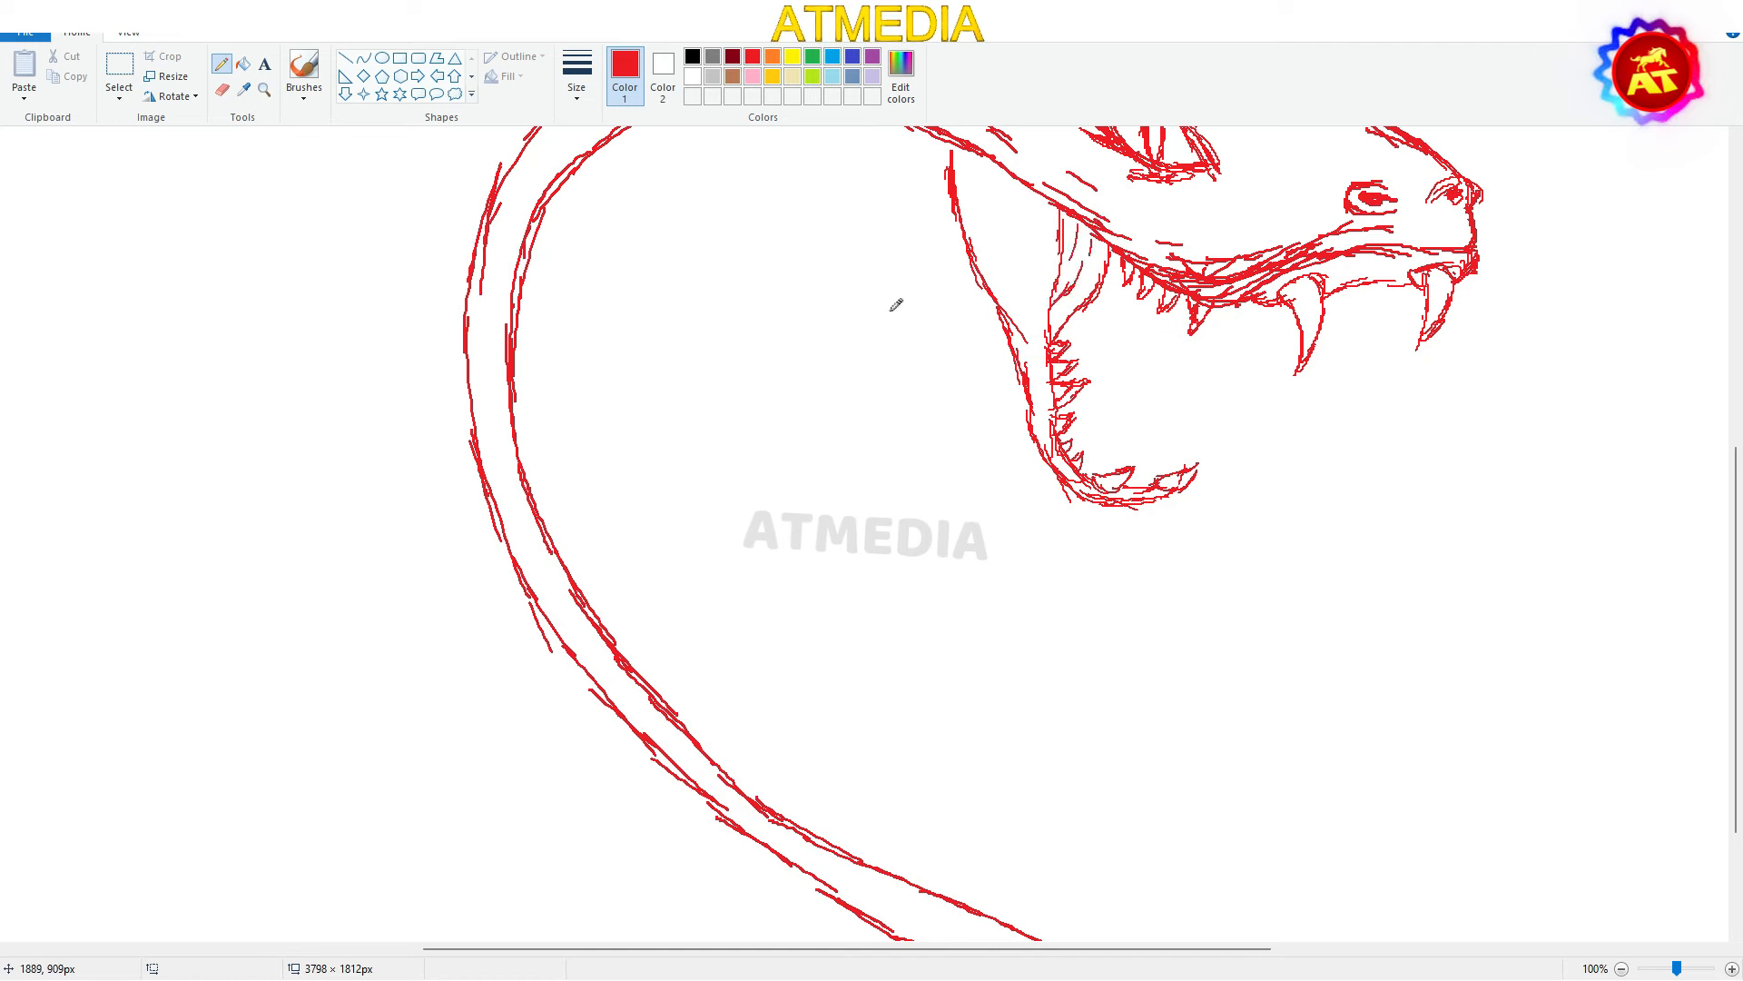
Sketch the far side of the lower jaw up to the upper jaw and line it with small teeth
scroll(1006, 552, "down", 1)
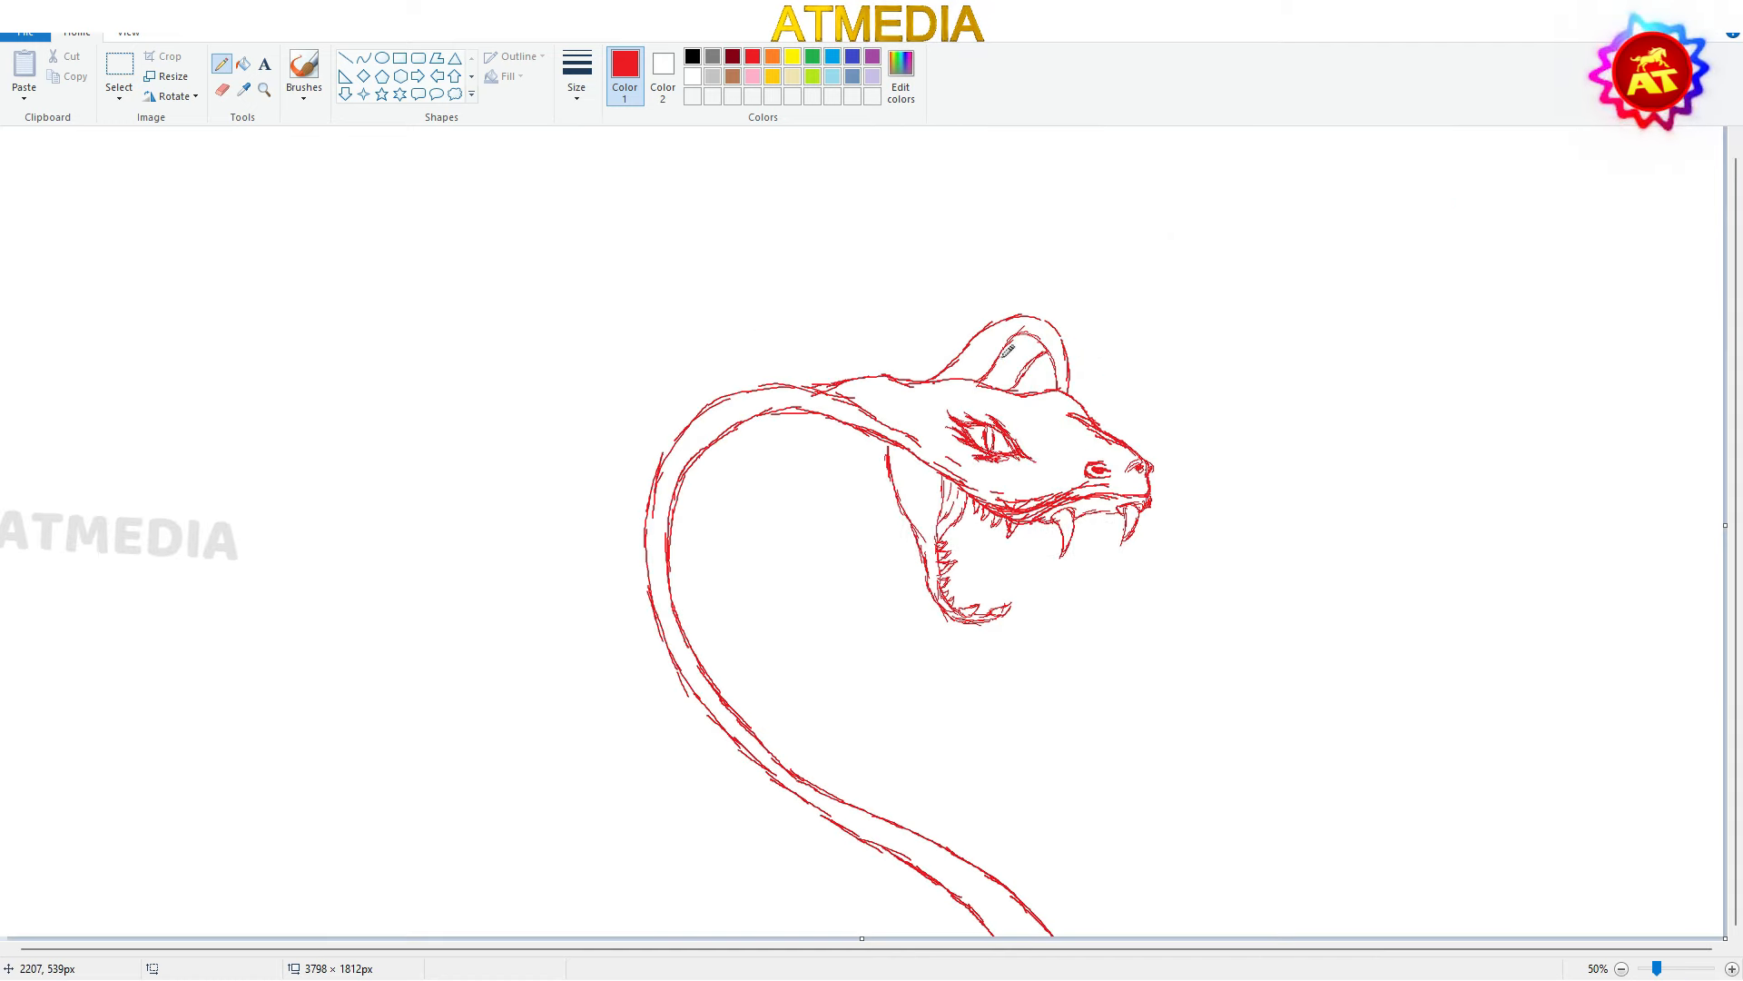
left_click(1002, 596)
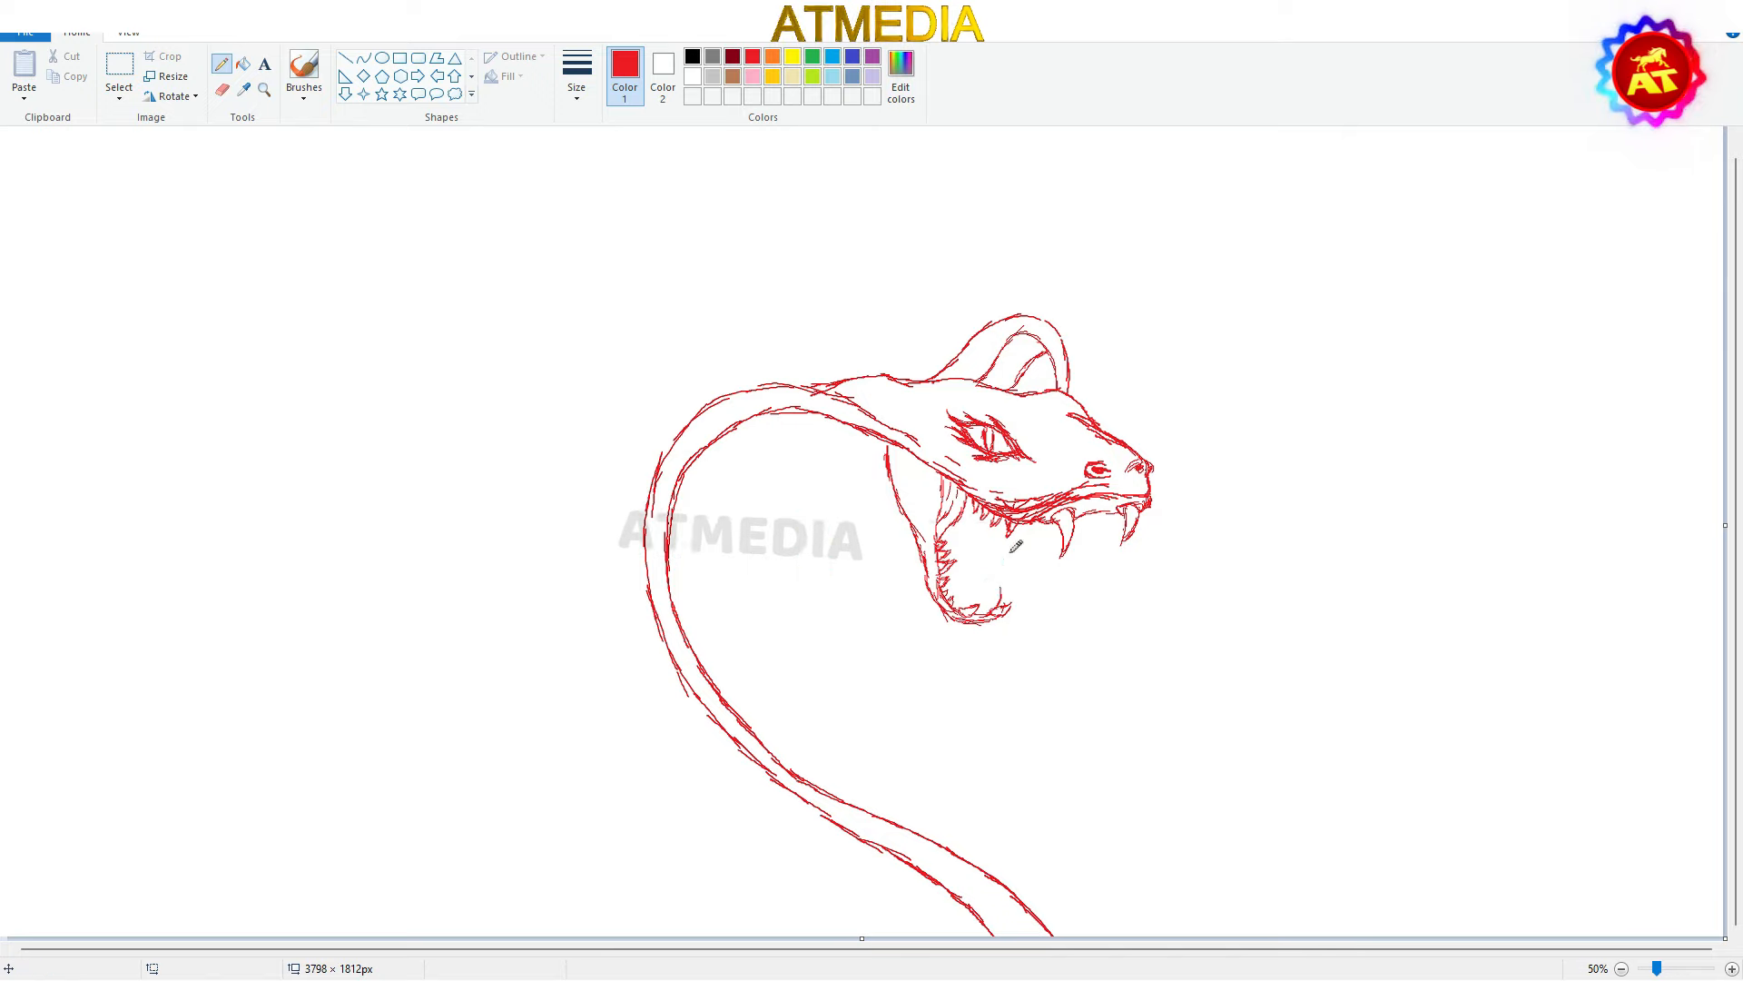
scroll(1098, 526, "up", 1)
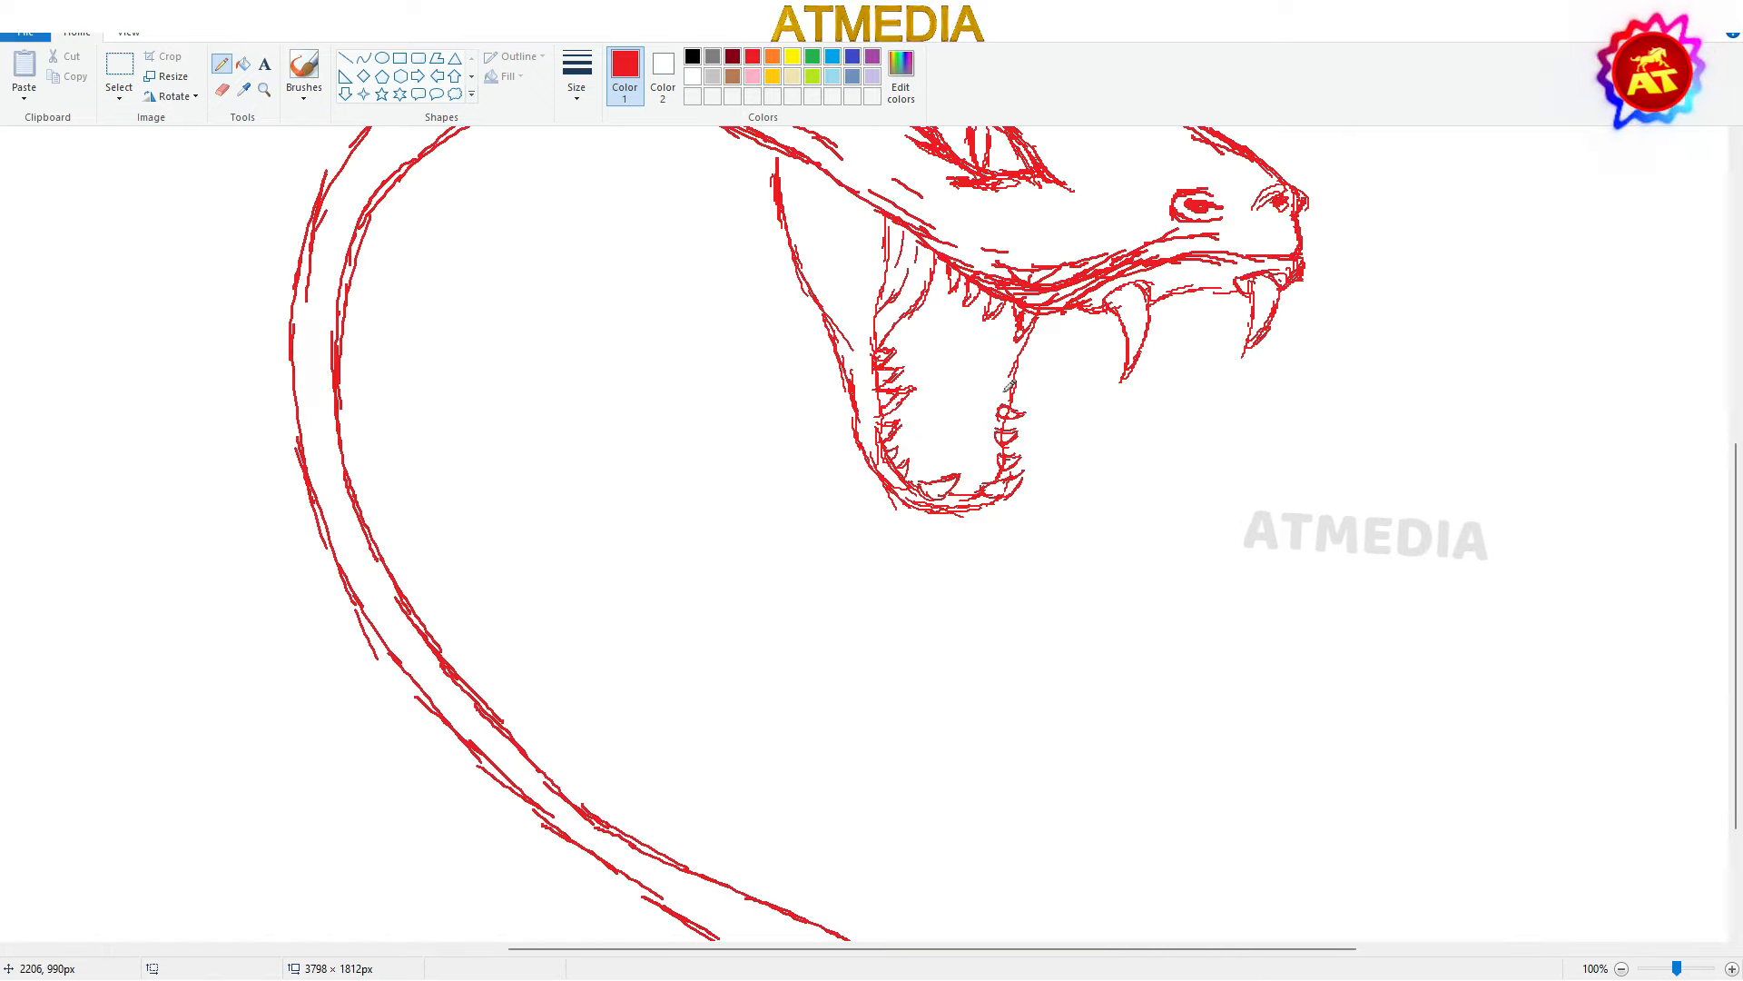
left_click(1019, 370)
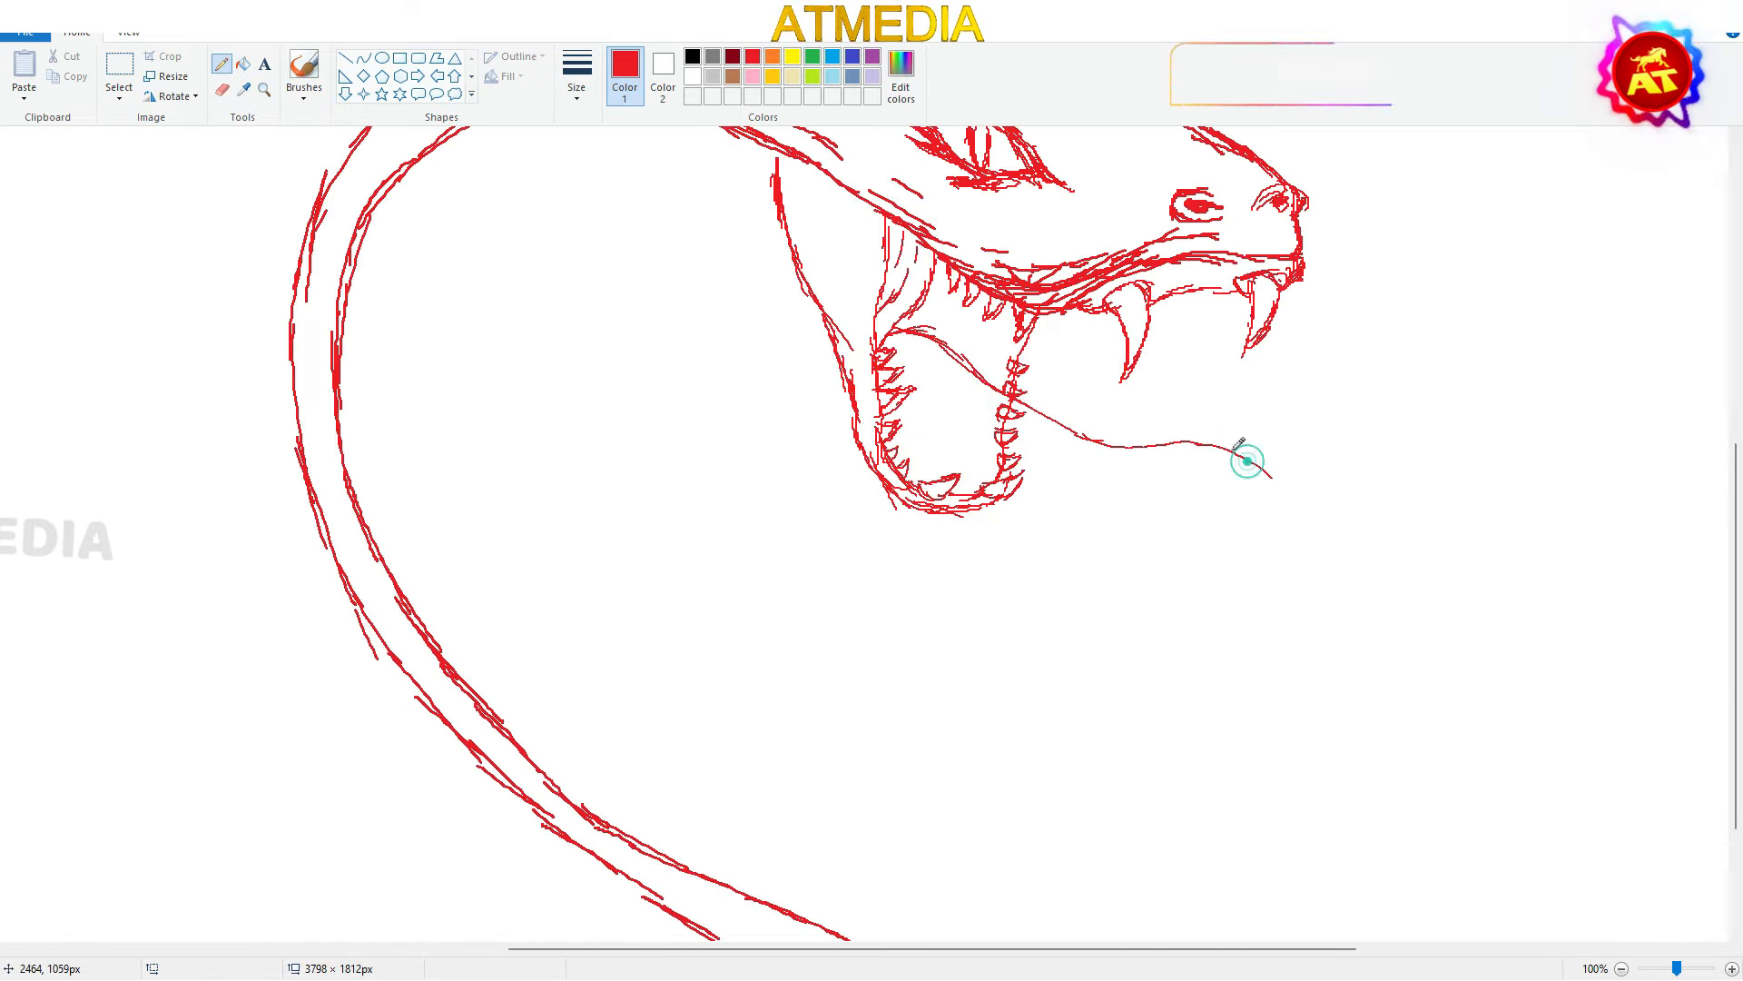
Sketch a wavy forked tongue extending out of the open mouth beyond the snout
left_click_drag(1247, 461, 1289, 500)
left_click_drag(995, 316, 1072, 396)
left_click_drag(1026, 361, 1141, 412)
left_click_drag(1127, 413, 1331, 472)
left_click_drag(1280, 494, 1326, 515)
left_click_drag(1312, 455, 1360, 483)
left_click_drag(1305, 505, 1343, 517)
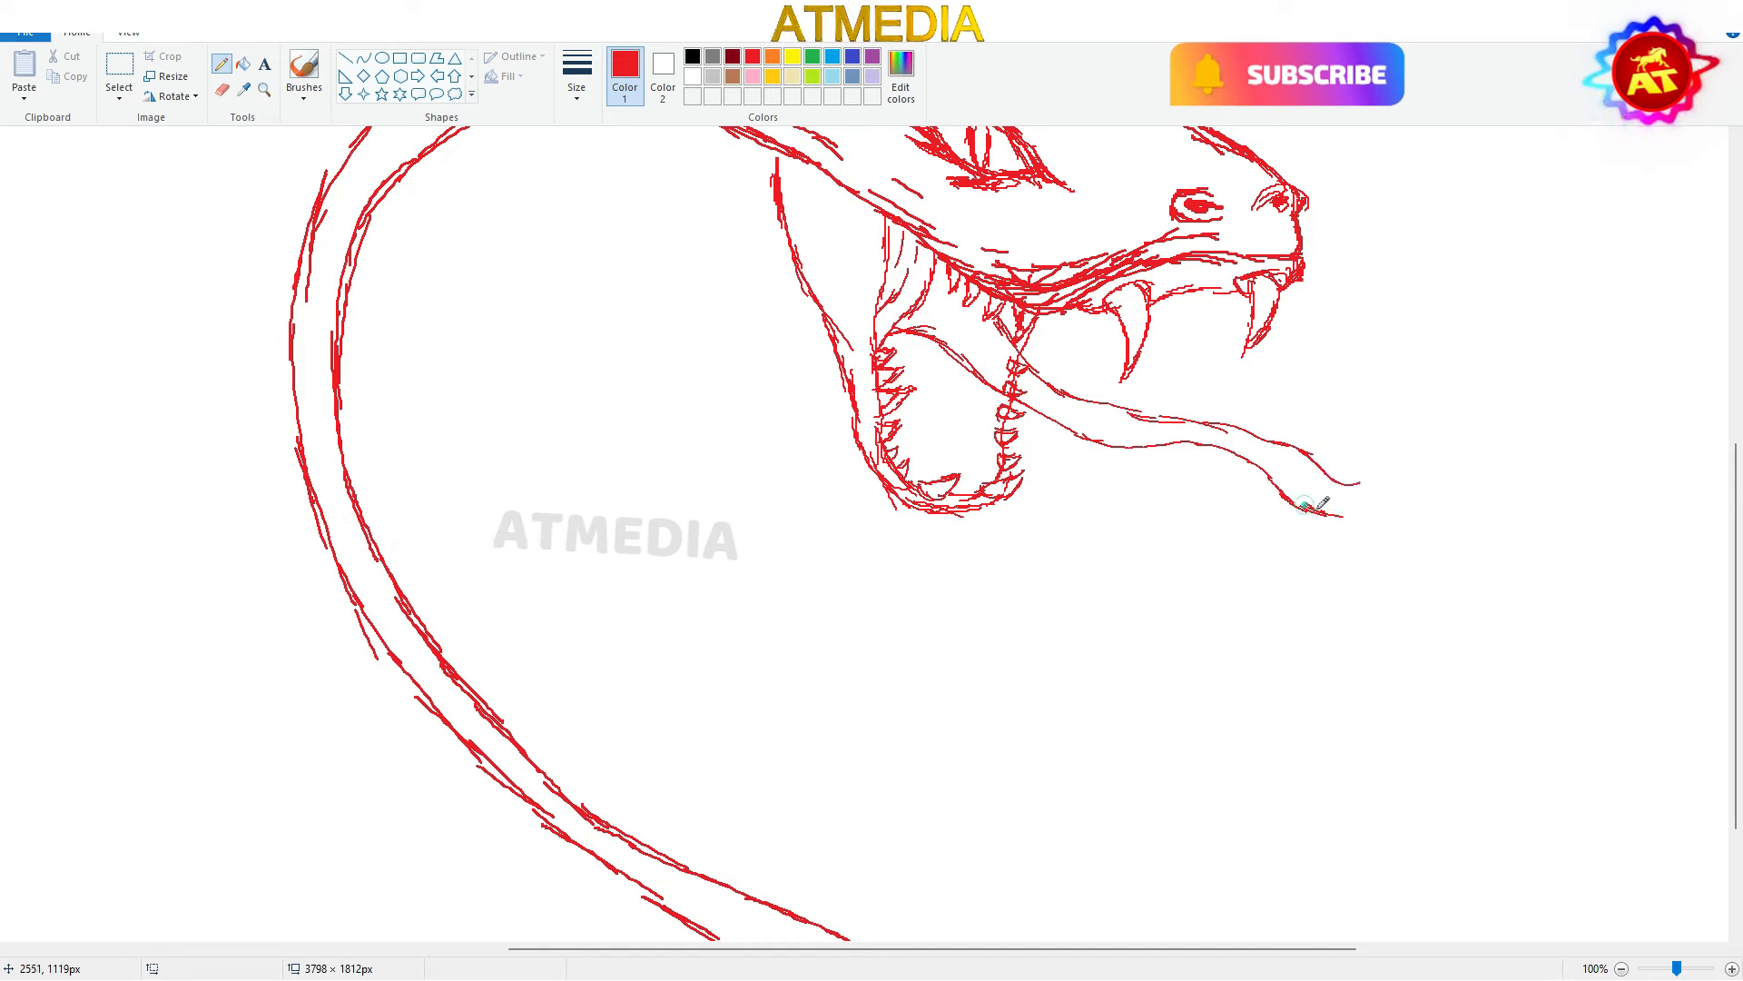
Sketch the far edge of the hood as a double line running from behind the fangs down past the tongue
scroll(1096, 519, "up", 2)
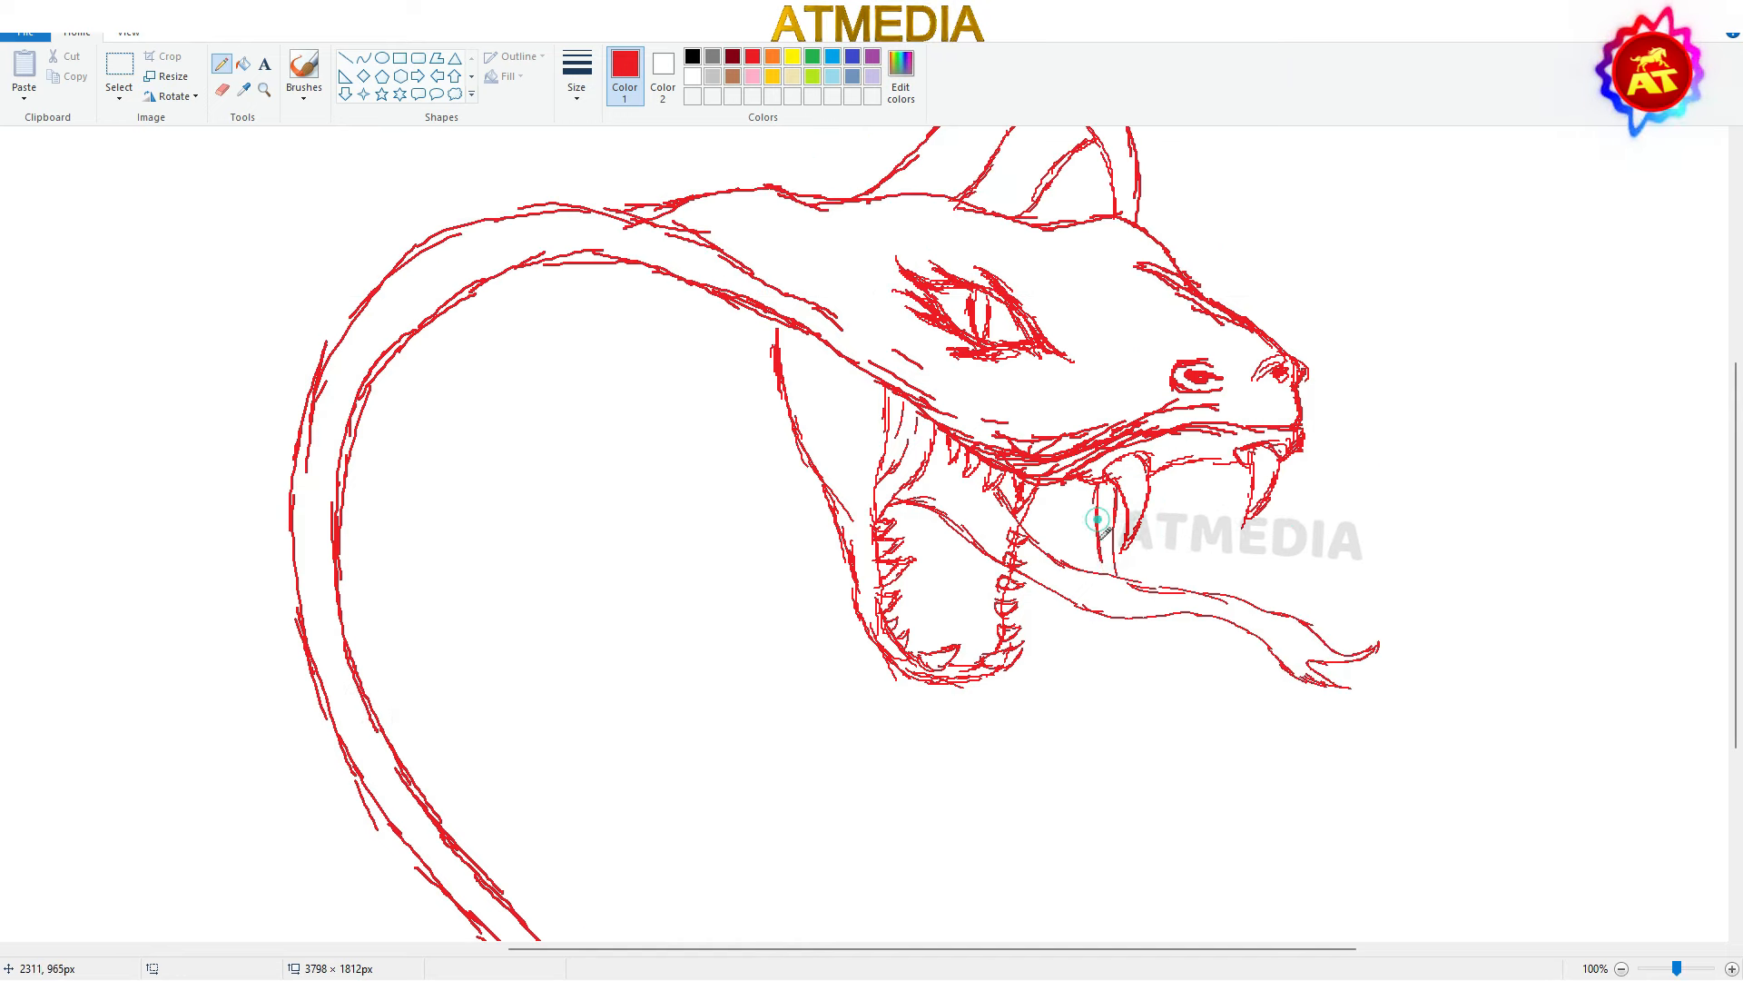
scroll(1097, 519, "down", 3)
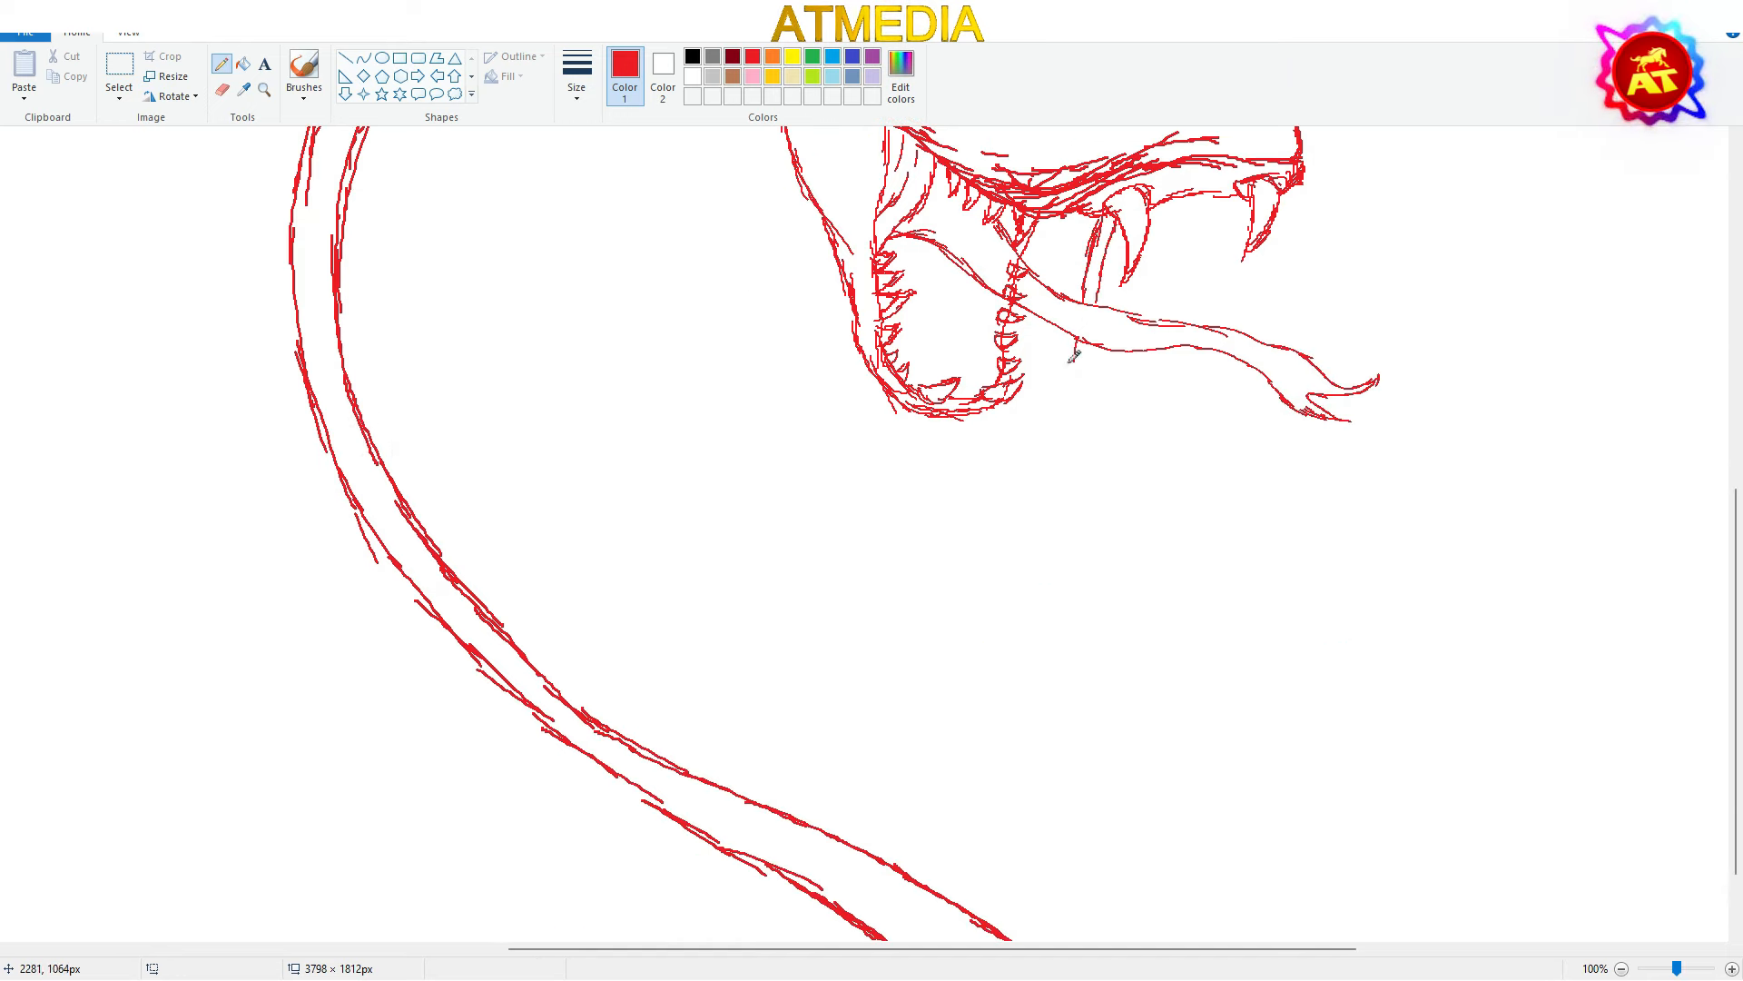
scroll(1089, 361, "up", 2)
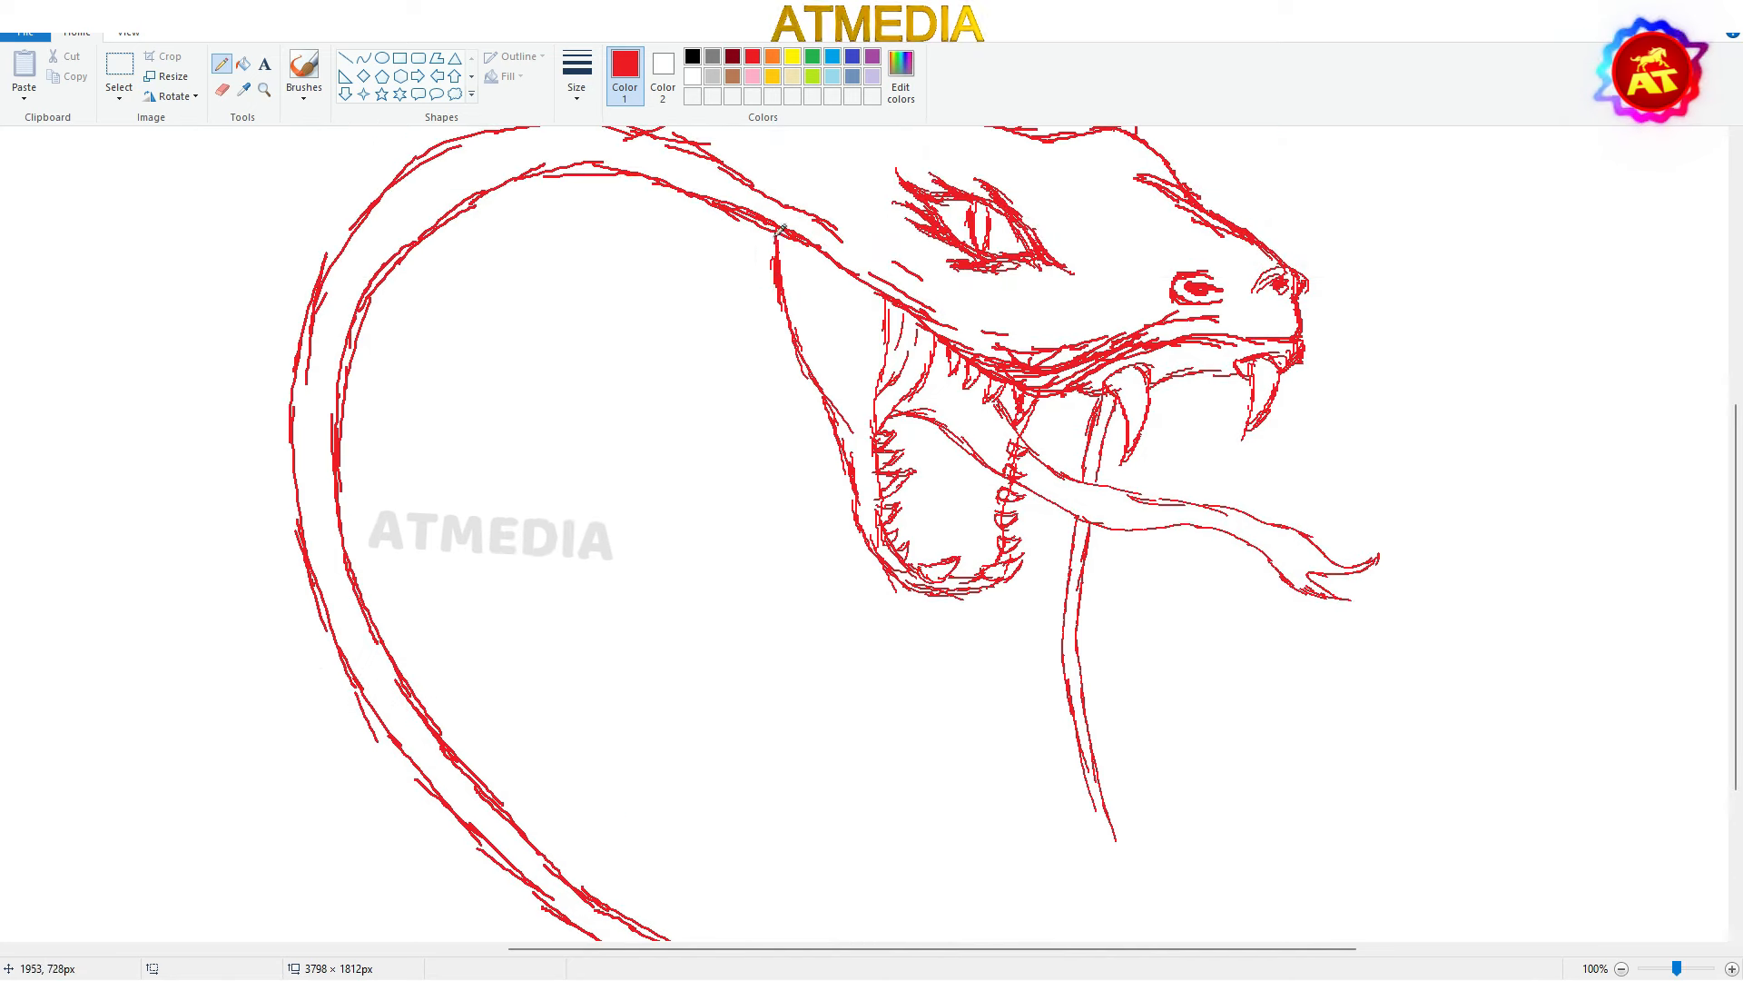
Sketch the upper belly plates stacked along the throat, starting where the hood meets the jaw
mouse_move(774, 243)
left_mouse_down()
mouse_move(744, 292)
mouse_move(767, 334)
left_mouse_up()
left_click_drag(729, 397, 825, 397)
left_click_drag(728, 396, 730, 479)
mouse_move(732, 479)
left_mouse_down()
mouse_move(853, 479)
mouse_move(746, 568)
left_mouse_up()
left_click_drag(747, 568, 873, 548)
Sketch the belly plates just below the lower jaw, undoing the misplaced stroke
scroll(1685, 320, "down", 2)
mouse_move(747, 376)
left_mouse_down()
mouse_move(769, 448)
mouse_move(872, 436)
left_mouse_up()
key("ctrl+z")
mouse_move(788, 461)
left_mouse_down()
mouse_move(926, 418)
mouse_move(794, 516)
mouse_move(838, 536)
mouse_move(903, 530)
left_mouse_up()
left_click_drag(849, 546, 952, 522)
left_click_drag(928, 425, 980, 486)
left_click_drag(966, 451, 924, 527)
Continue the belly plates down the neck to the canvas's lower edge, undoing and redrawing the misplaced plate
scroll(1023, 320, "down", 1)
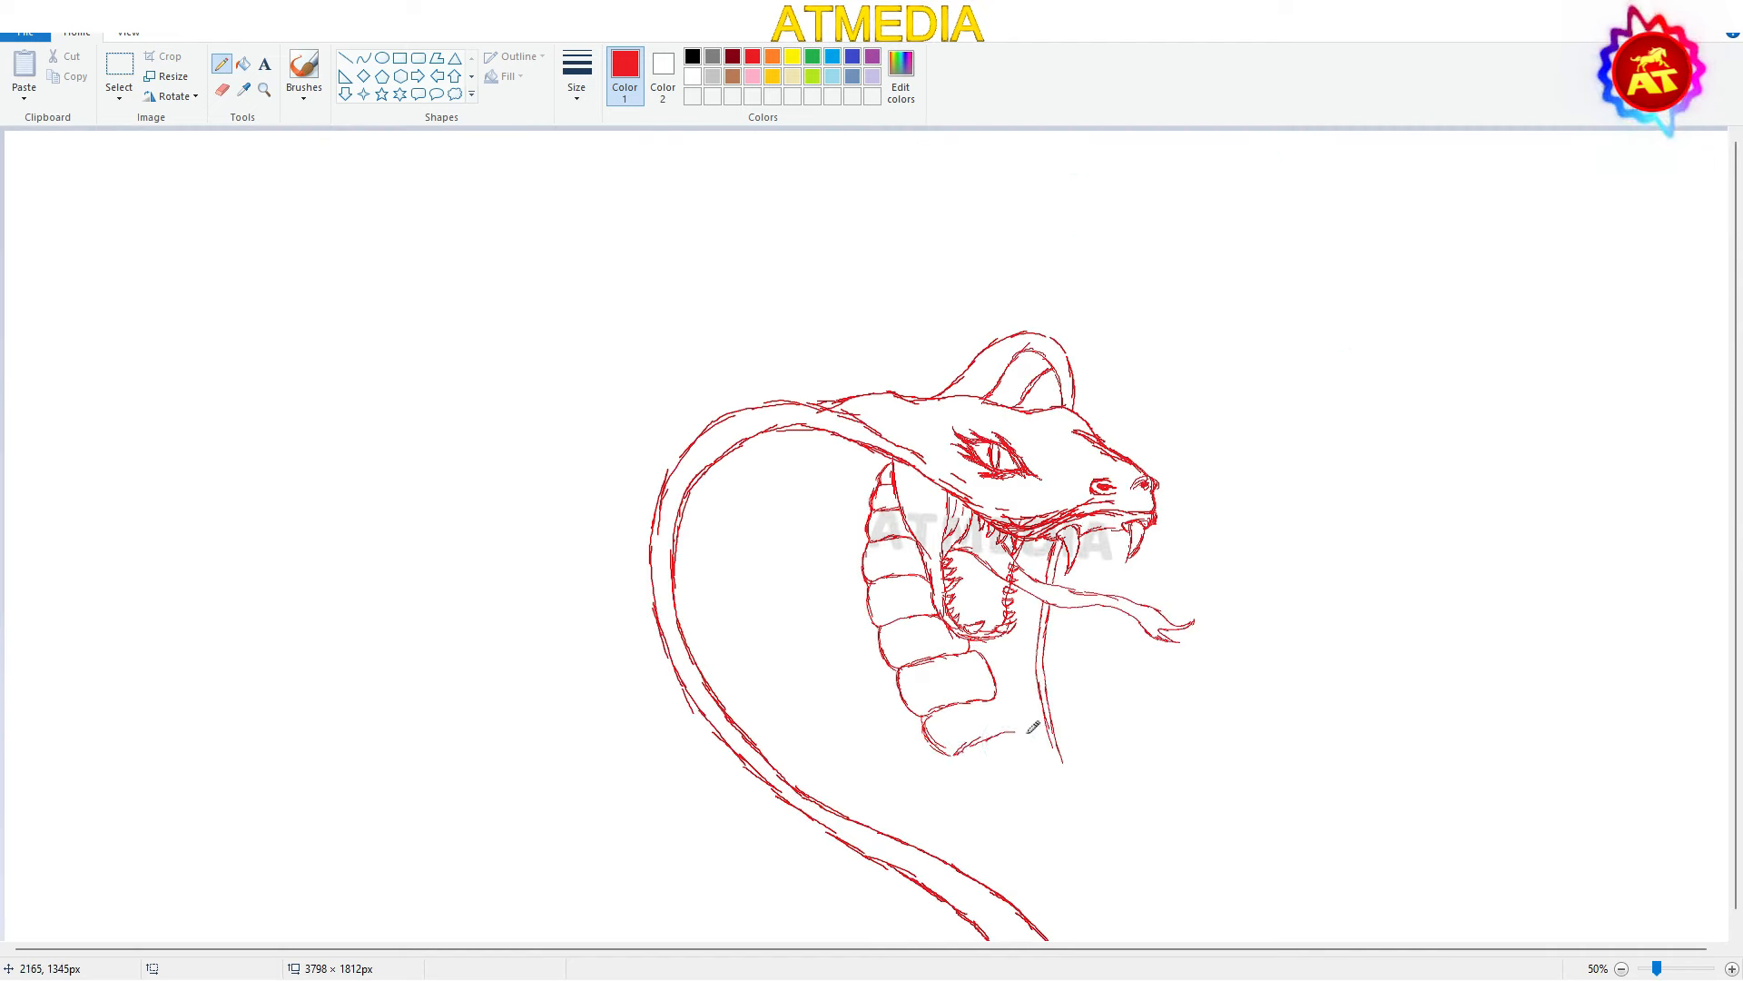
mouse_move(972, 765)
left_mouse_down()
mouse_move(1029, 732)
mouse_move(987, 796)
mouse_move(1042, 835)
left_mouse_up()
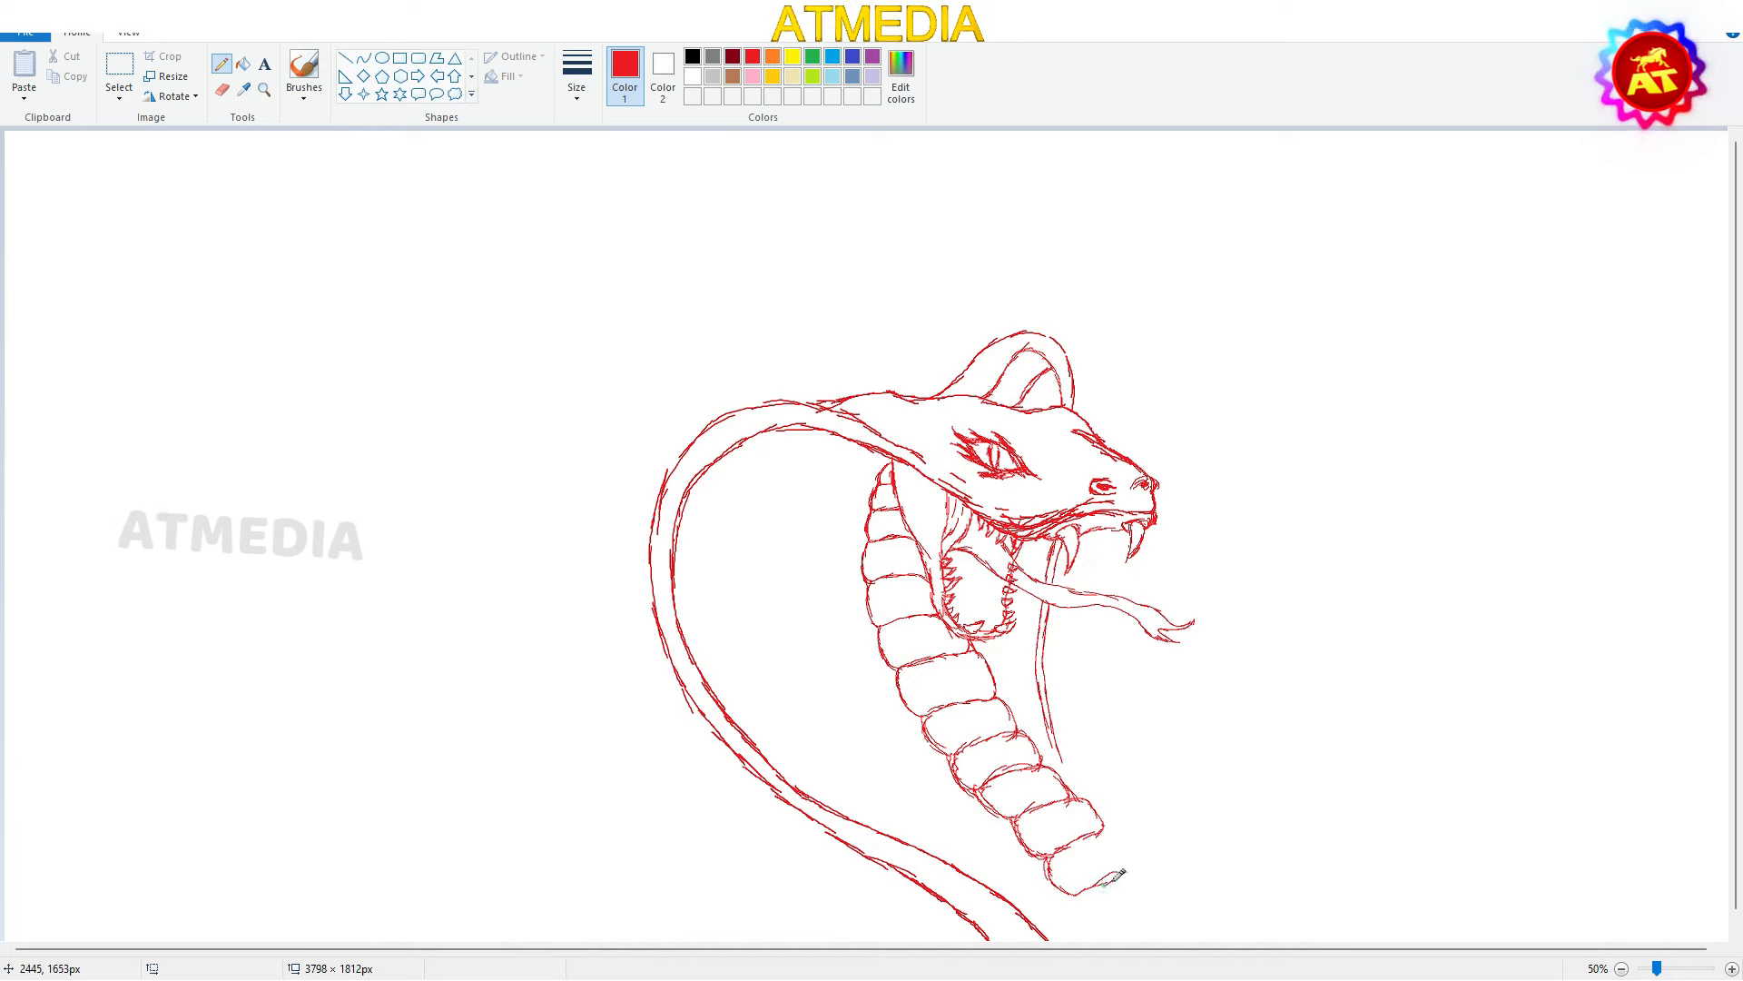
key("ctrl+z")
left_click_drag(1010, 826, 1101, 829)
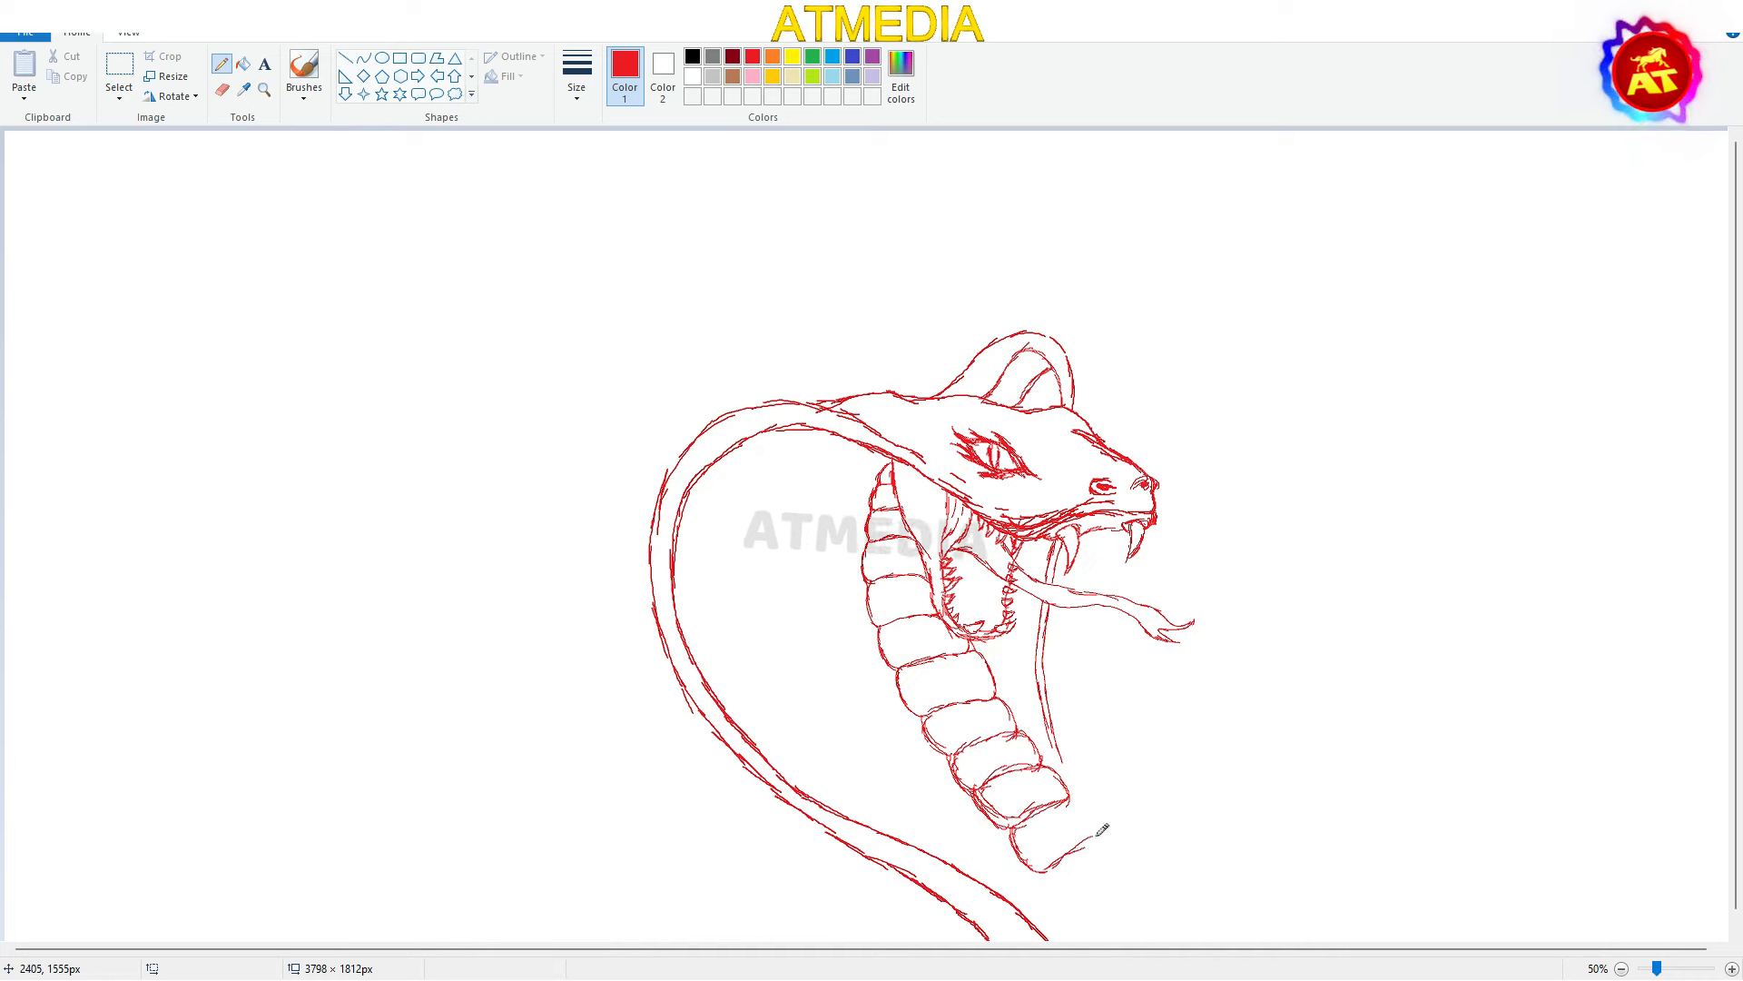
scroll(1158, 879, "down", 1)
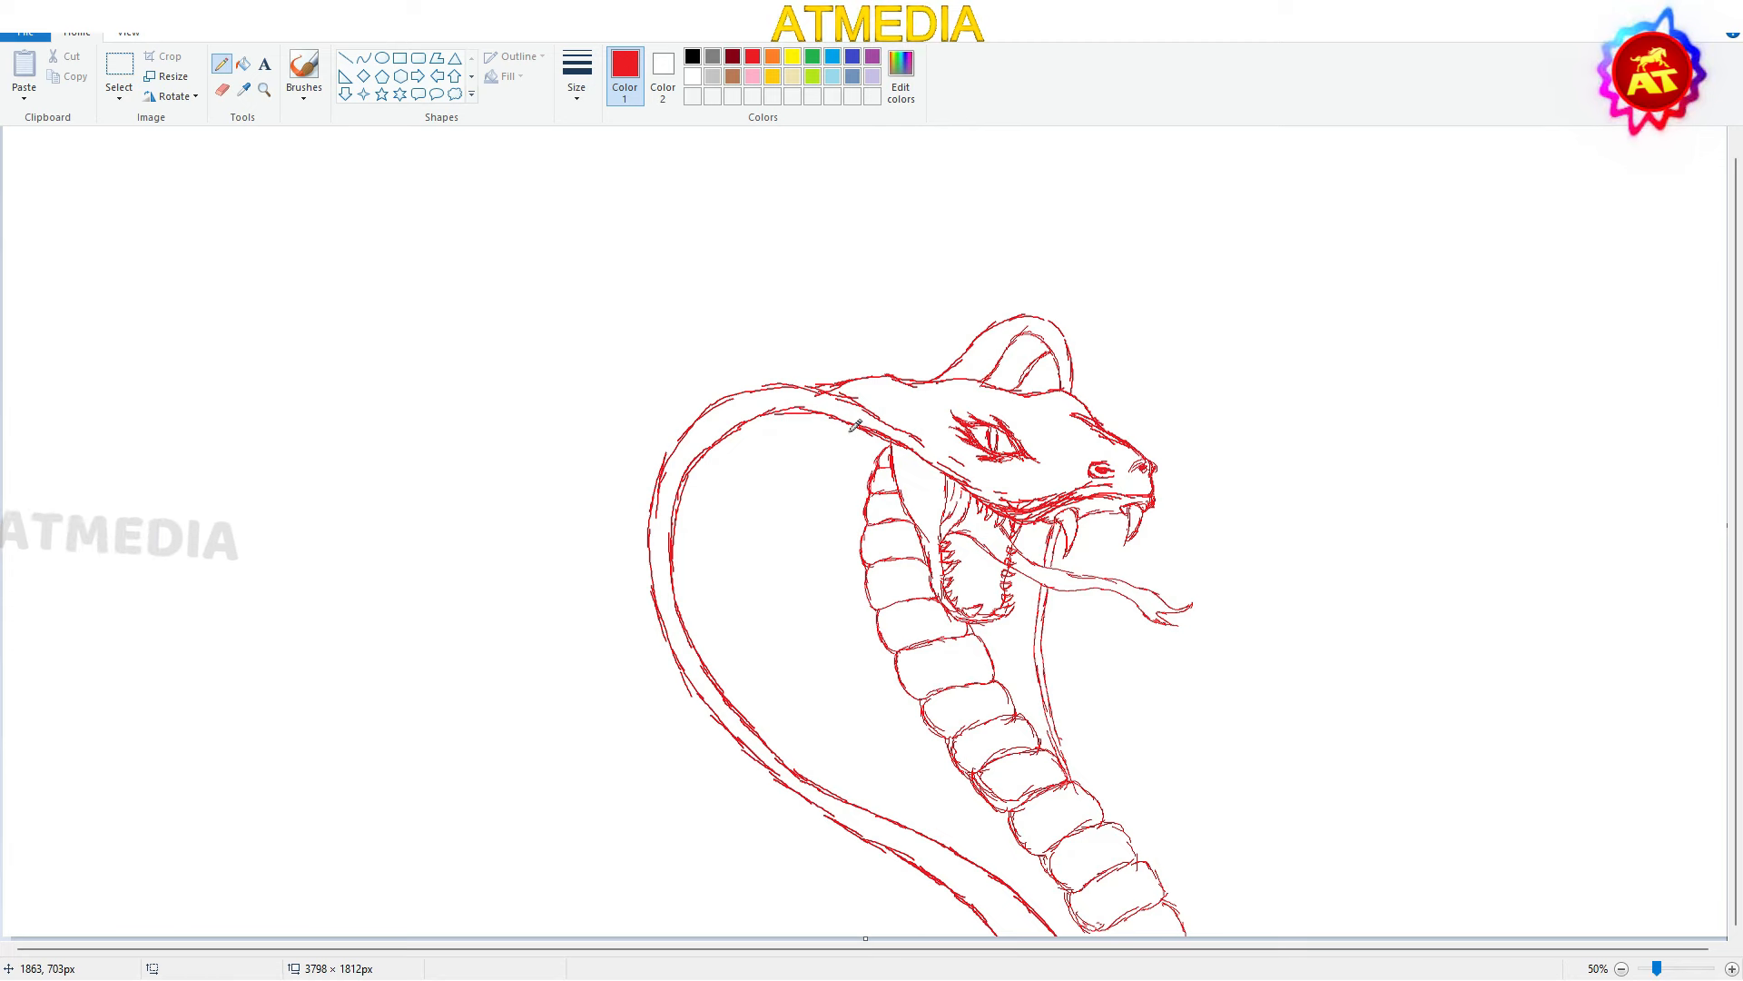
Sketch five curved rib lines across the upper hood from the belly plates to the inner edge
left_click_drag(736, 465, 681, 483)
mouse_move(868, 466)
left_mouse_down()
mouse_move(754, 461)
mouse_move(675, 569)
left_mouse_up()
mouse_move(867, 524)
left_mouse_down()
mouse_move(680, 566)
mouse_move(705, 661)
left_mouse_up()
left_click_drag(868, 569, 742, 718)
left_click_drag(877, 611, 795, 769)
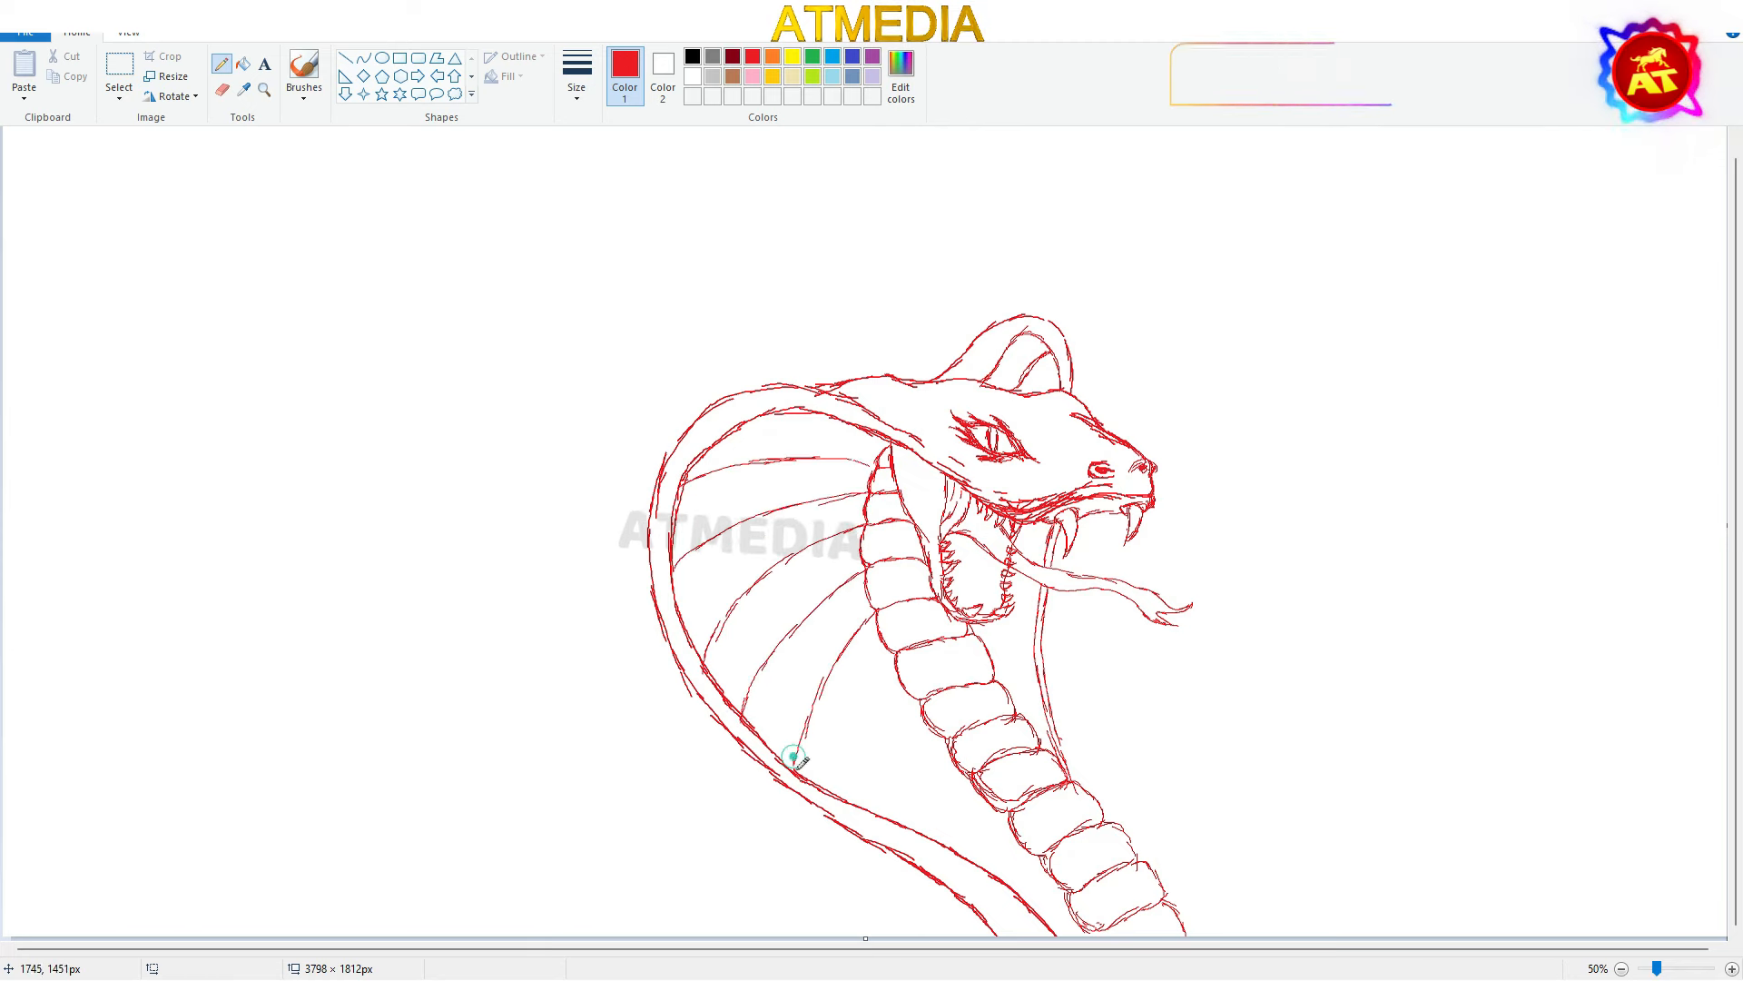
Sketch the remaining rib lines across the lower hood and short ribs on the far side of the hood
left_click_drag(894, 655, 839, 797)
left_click_drag(919, 702, 882, 814)
left_click_drag(949, 745, 913, 835)
left_click_drag(971, 779, 942, 849)
left_click_drag(1010, 811, 983, 870)
left_click_drag(1044, 856, 1019, 897)
left_click_drag(972, 632, 1033, 633)
left_click_drag(996, 680, 1037, 680)
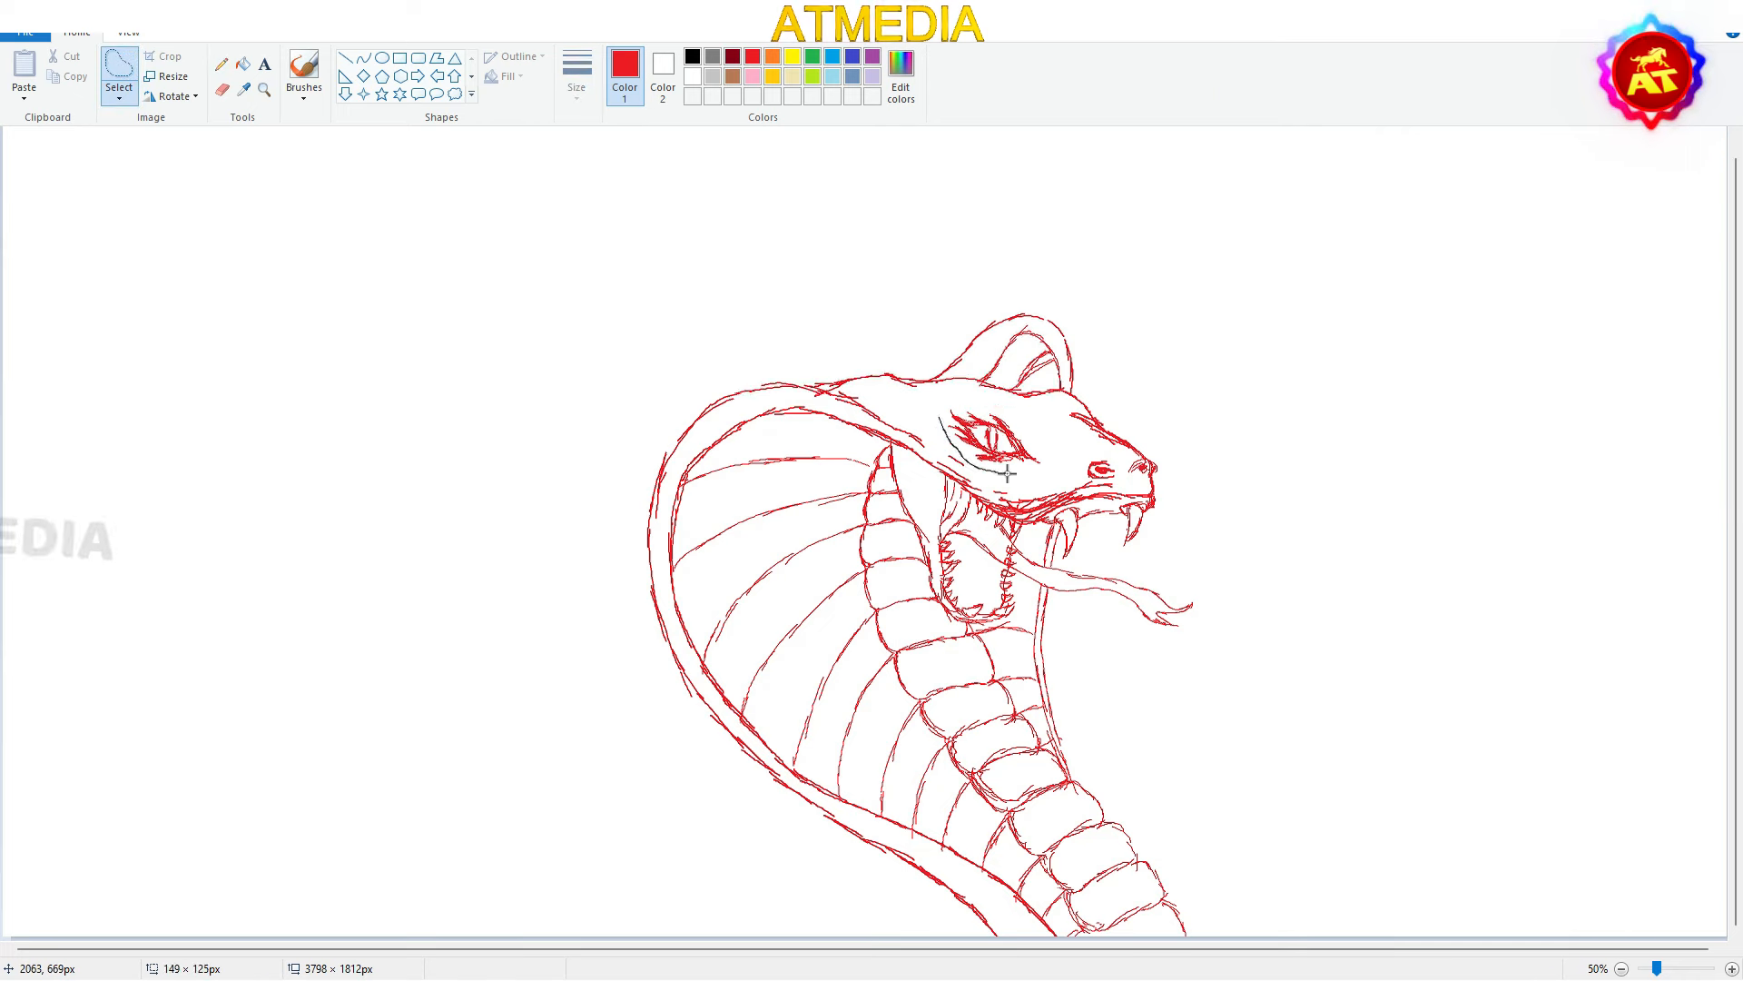
Sketch an angled brow line above the eye and save the drawing
left_click_drag(951, 415, 1009, 419)
mouse_move(999, 414)
left_mouse_down()
mouse_move(1041, 460)
mouse_move(1081, 422)
left_mouse_up()
left_click_drag(1068, 414, 1090, 441)
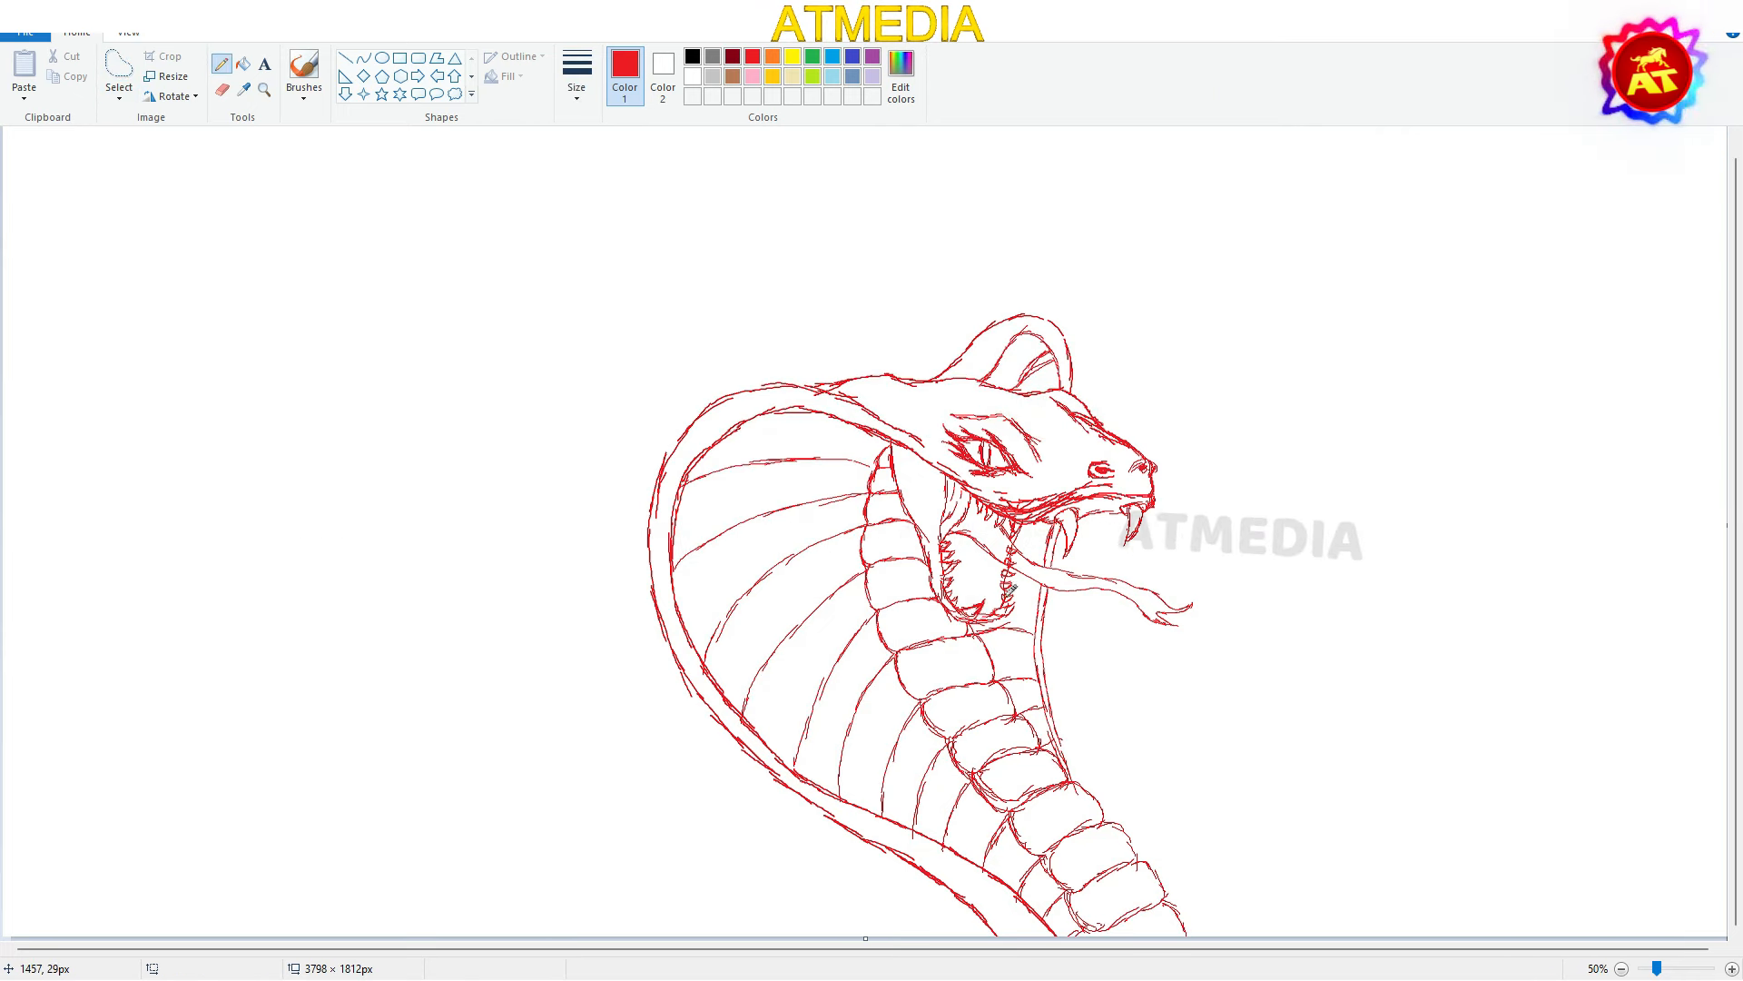
key("ctrl+s")
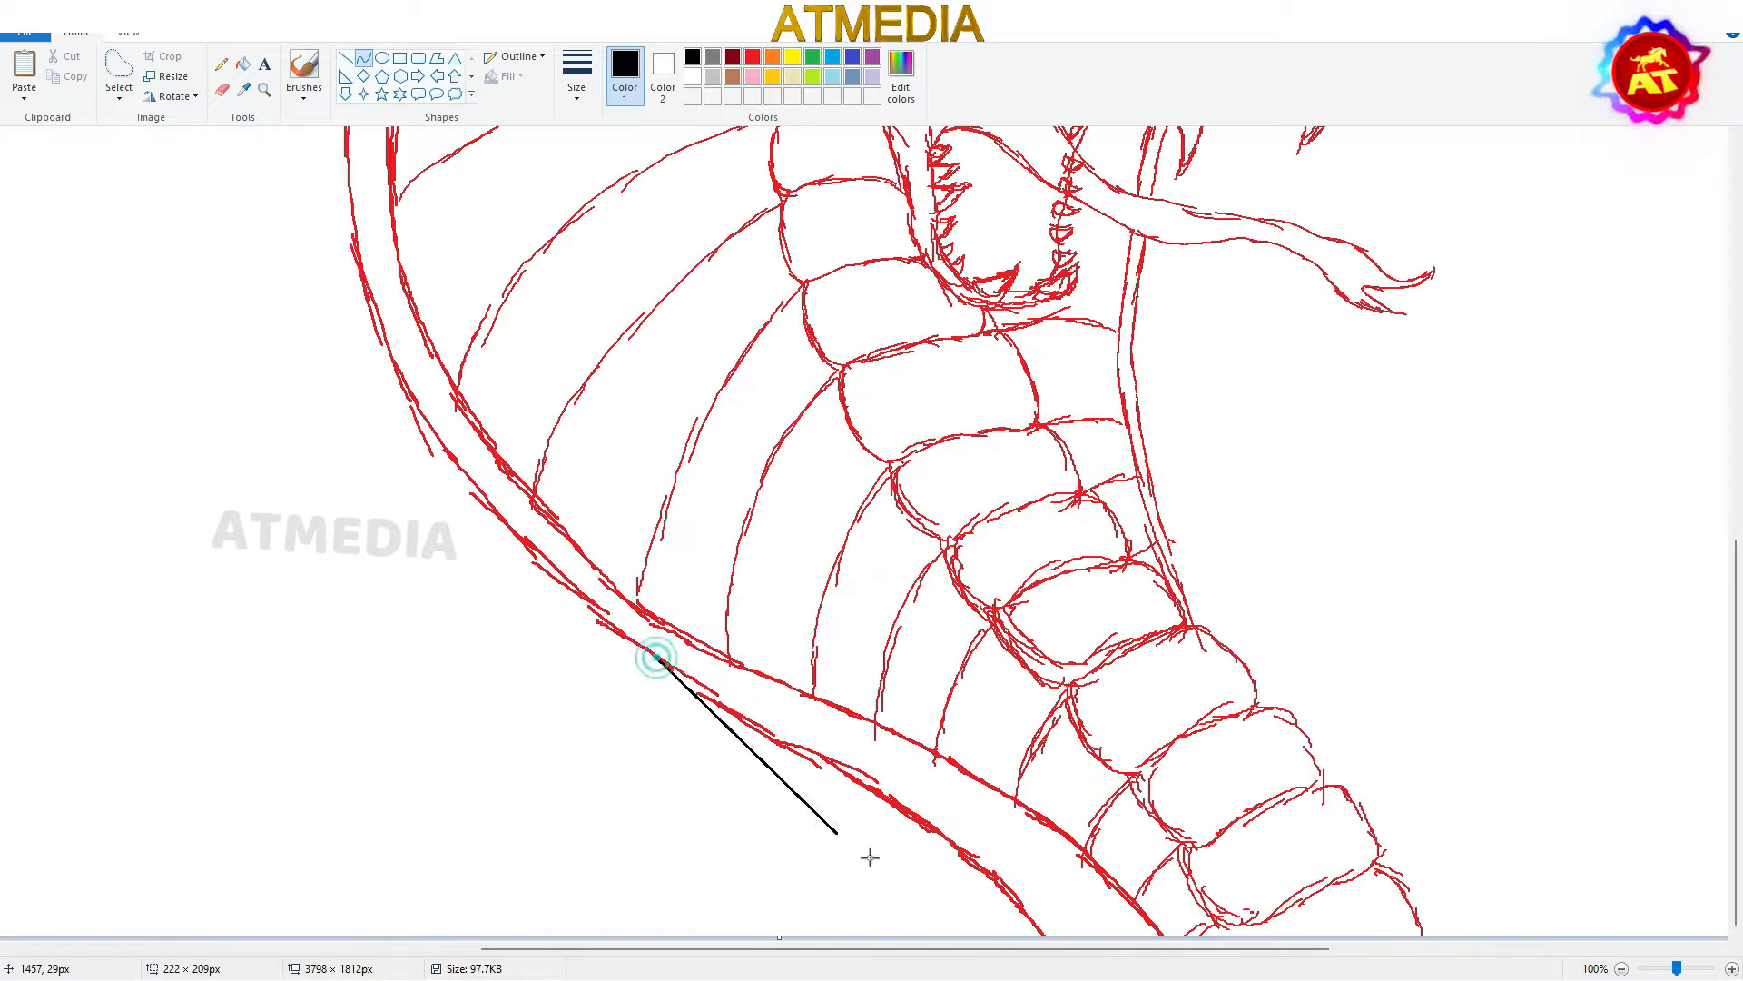
Undo the first black curve and retrace the lower outer edge of the hood with a thicker black curve
left_click_drag(864, 851, 1061, 887)
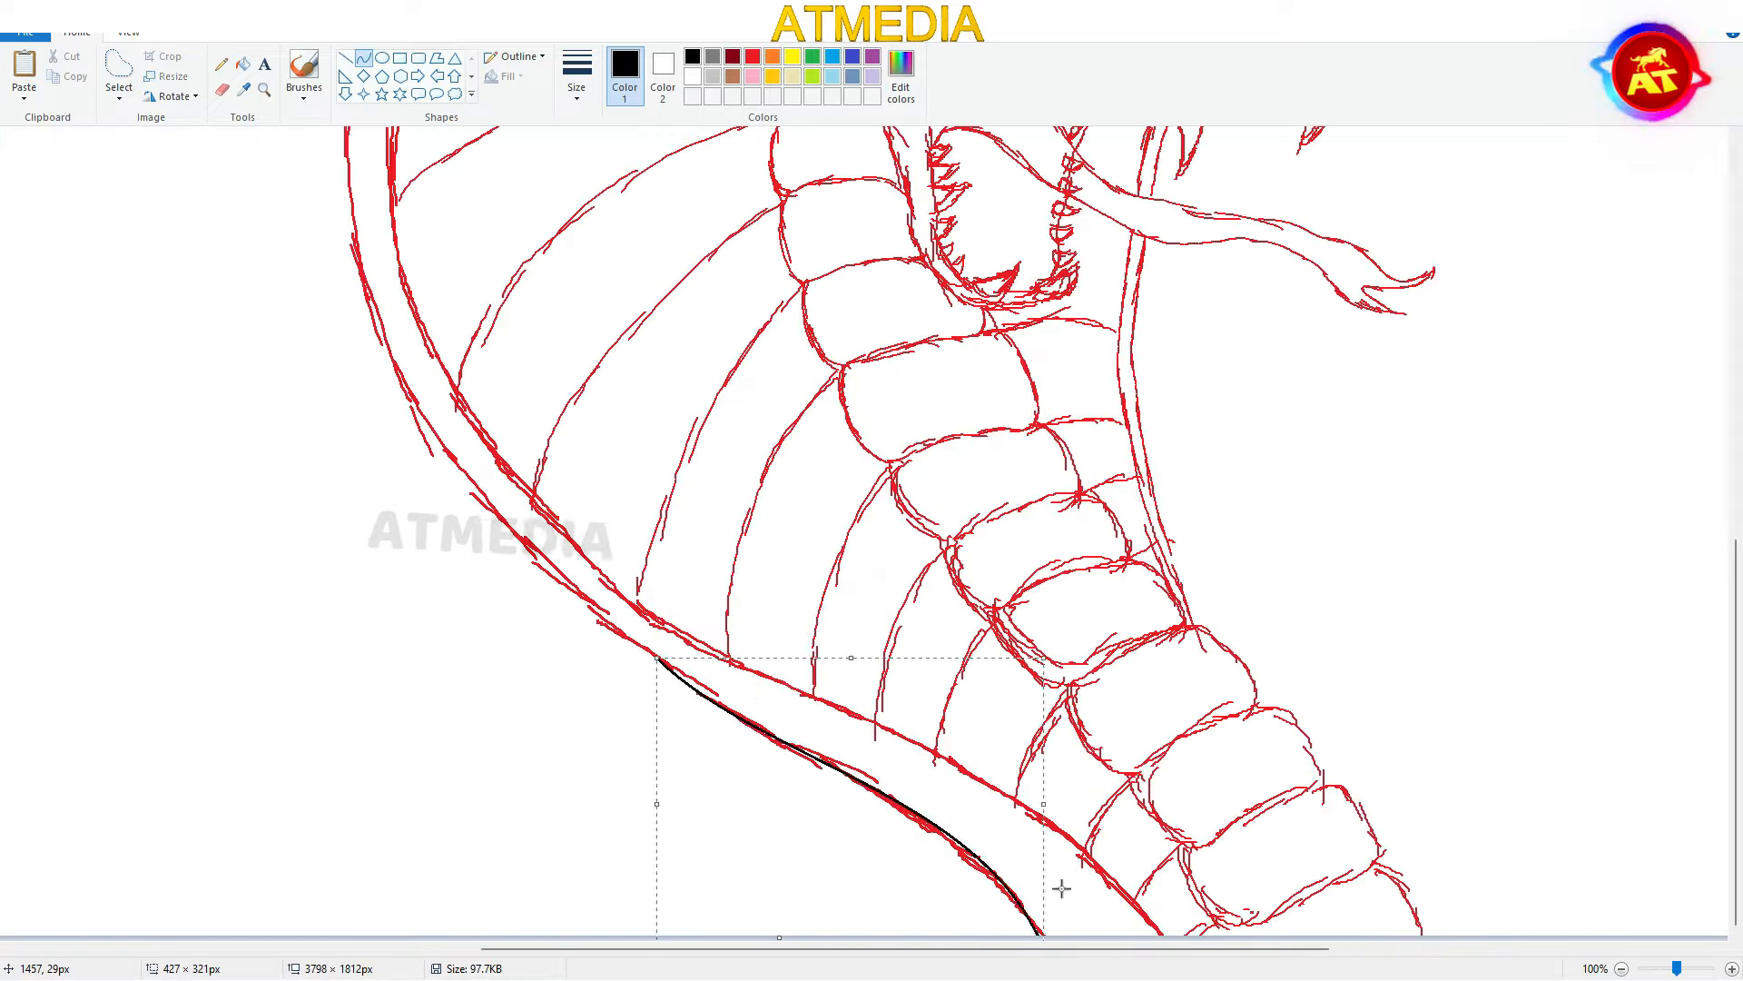
key("ctrl+z")
left_click_drag(572, 600, 1042, 944)
left_click_drag(962, 876, 977, 837)
left_click_drag(854, 792, 884, 840)
left_click(578, 586)
Trace the hood's outer edge up its side with a black curve bent to the red sketch
scroll(573, 600, "up", 4)
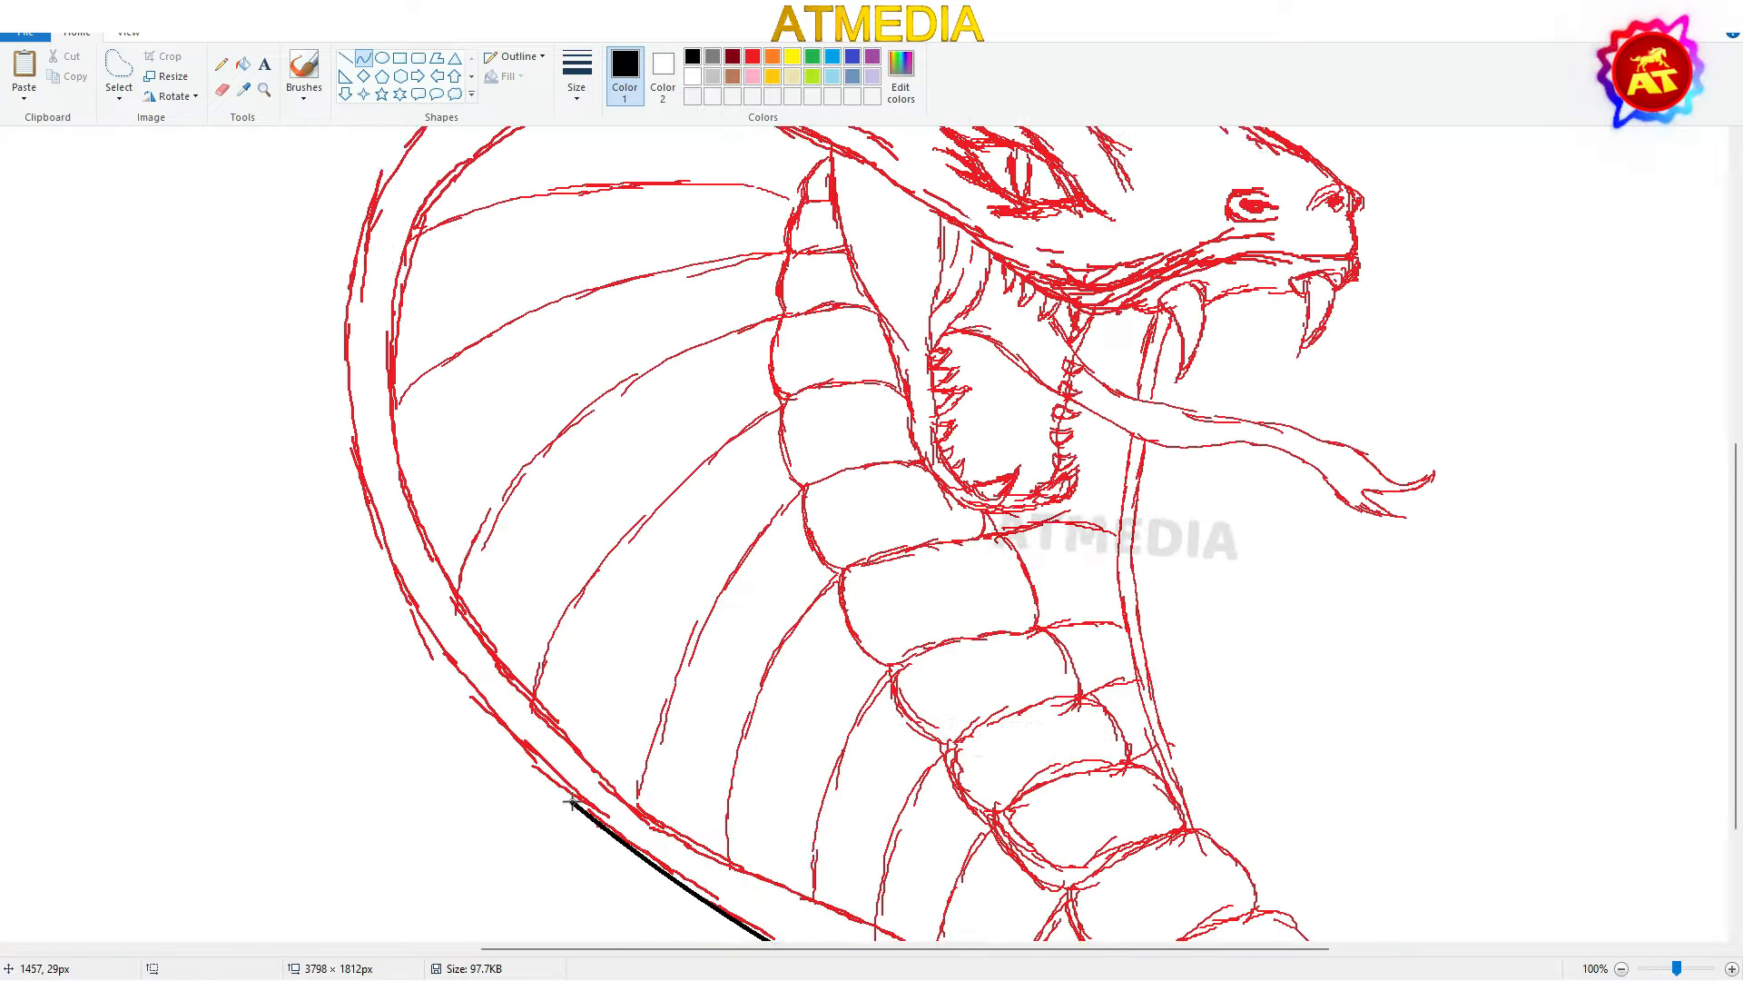
scroll(571, 763, "up", 2)
scroll(581, 636, "down", 1)
left_click_drag(756, 772, 745, 393)
left_click_drag(568, 579, 565, 600)
left_click_drag(581, 531, 584, 502)
Trace the top of the hood's outer edge with black curves until it meets the back of the head
scroll(701, 486, "up", 4)
left_click_drag(779, 690, 964, 692)
left_click_drag(853, 681, 834, 660)
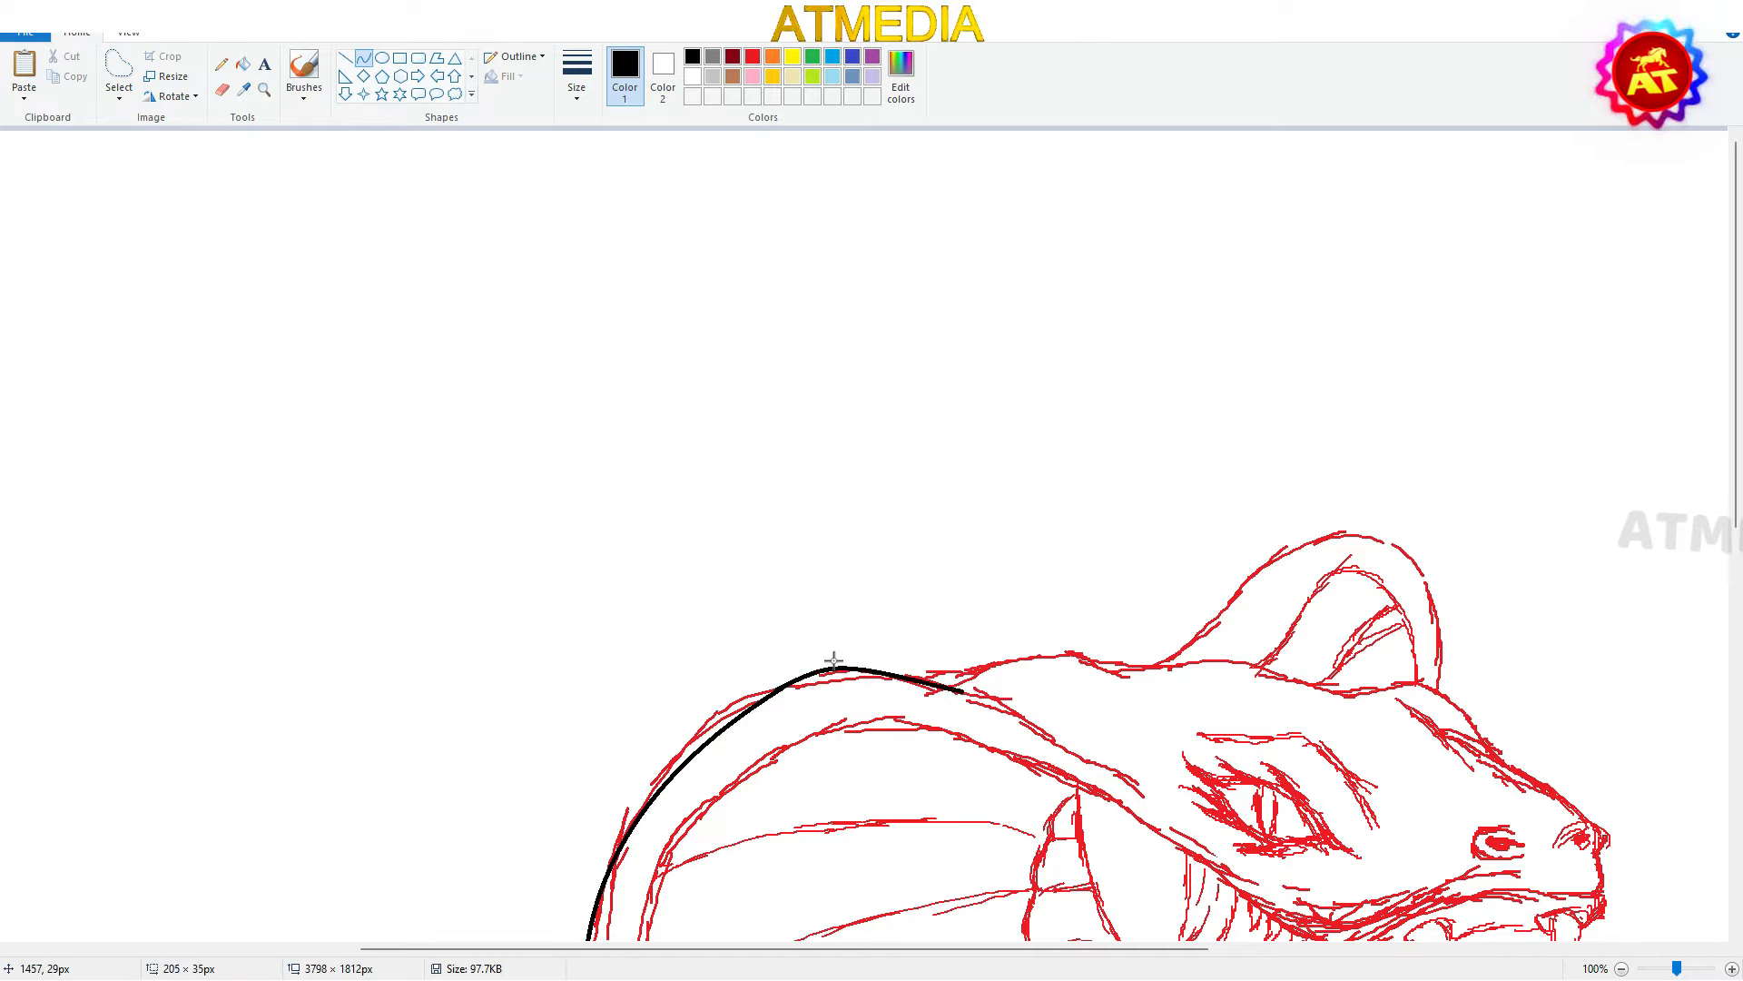
left_click_drag(1079, 757, 1145, 789)
Draw a second black curve just inside the lower outer edge of the hood
scroll(1126, 726, "down", 4)
left_click_drag(1294, 935, 822, 584)
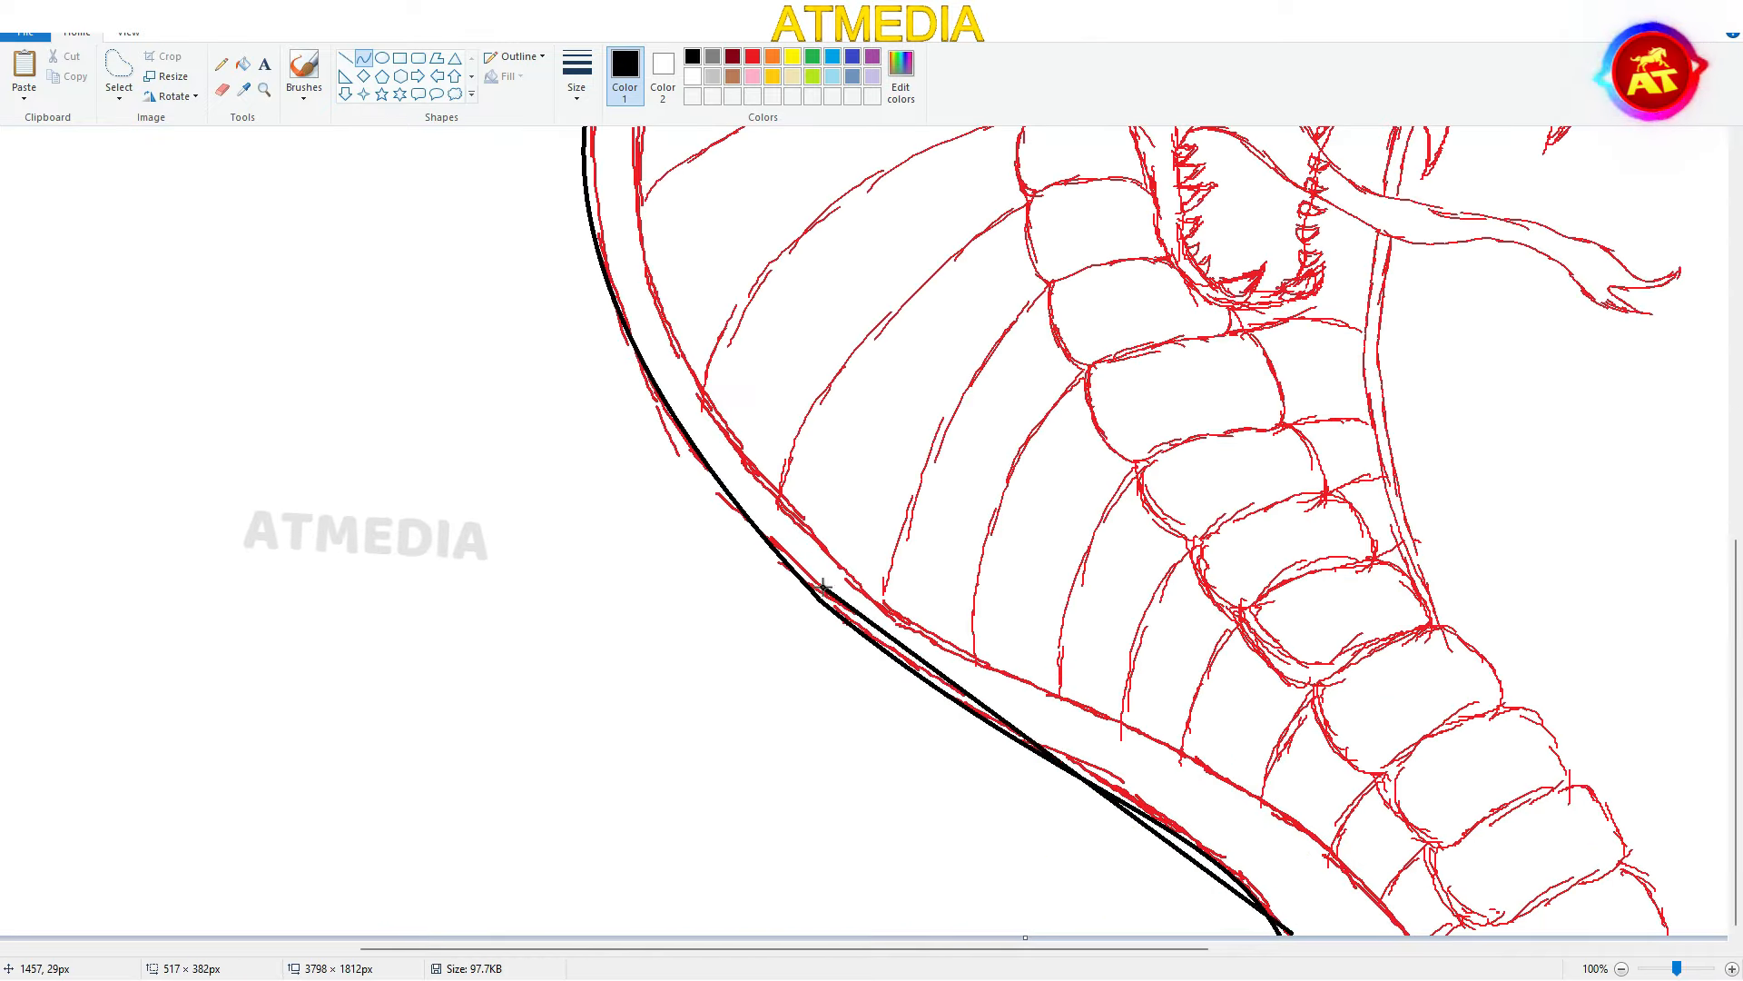
left_click_drag(1180, 849, 1212, 830)
left_click_drag(953, 681, 940, 698)
Extend the second black outline up the side of the hood with a bent curve
scroll(826, 726, "up", 1)
mouse_move(826, 795)
left_mouse_down()
mouse_move(677, 617)
mouse_move(652, 183)
left_mouse_up()
left_click_drag(726, 590, 637, 590)
left_click_drag(599, 390, 530, 420)
Carry the second black outline over the top of the hood to the back of the head
scroll(529, 420, "up", 3)
left_click_drag(1093, 745, 651, 793)
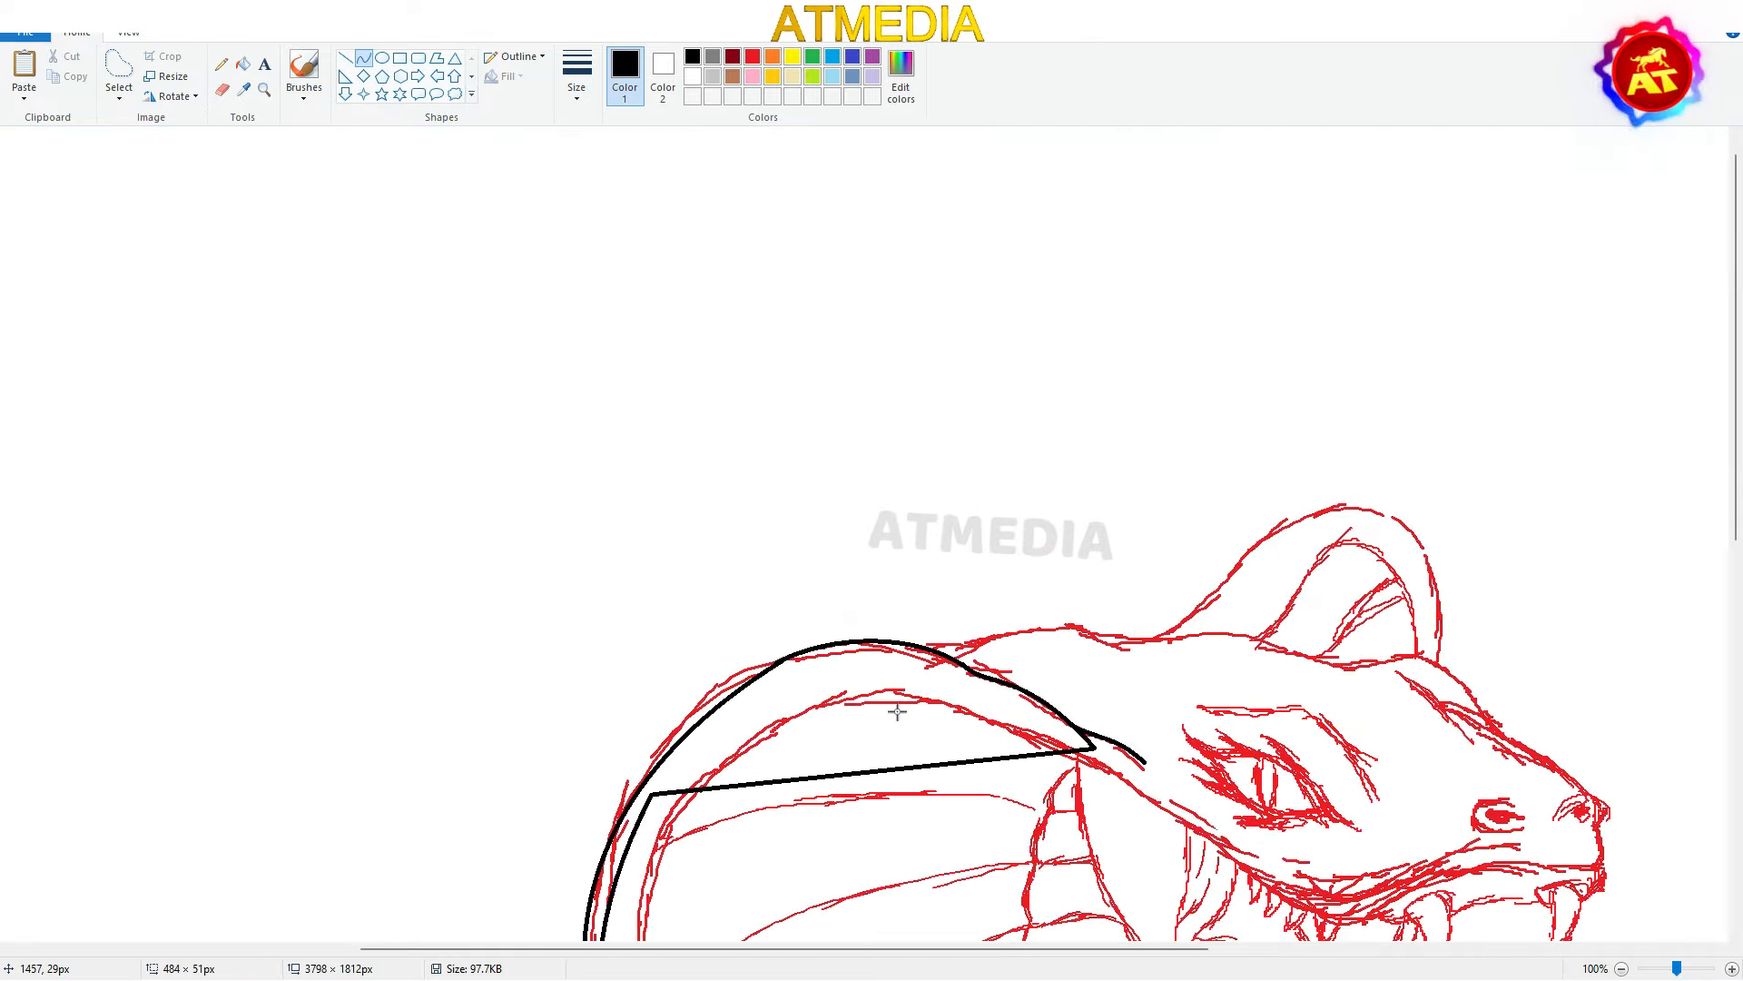
left_click_drag(899, 712, 881, 571)
left_click_drag(704, 681, 653, 693)
Trace the hood's upper inner edge in black down to the corner of the jaw
scroll(663, 672, "down", 2)
mouse_move(985, 309)
left_mouse_down()
mouse_move(647, 469)
mouse_move(1189, 418)
left_mouse_up()
scroll(1089, 454, "down", 1)
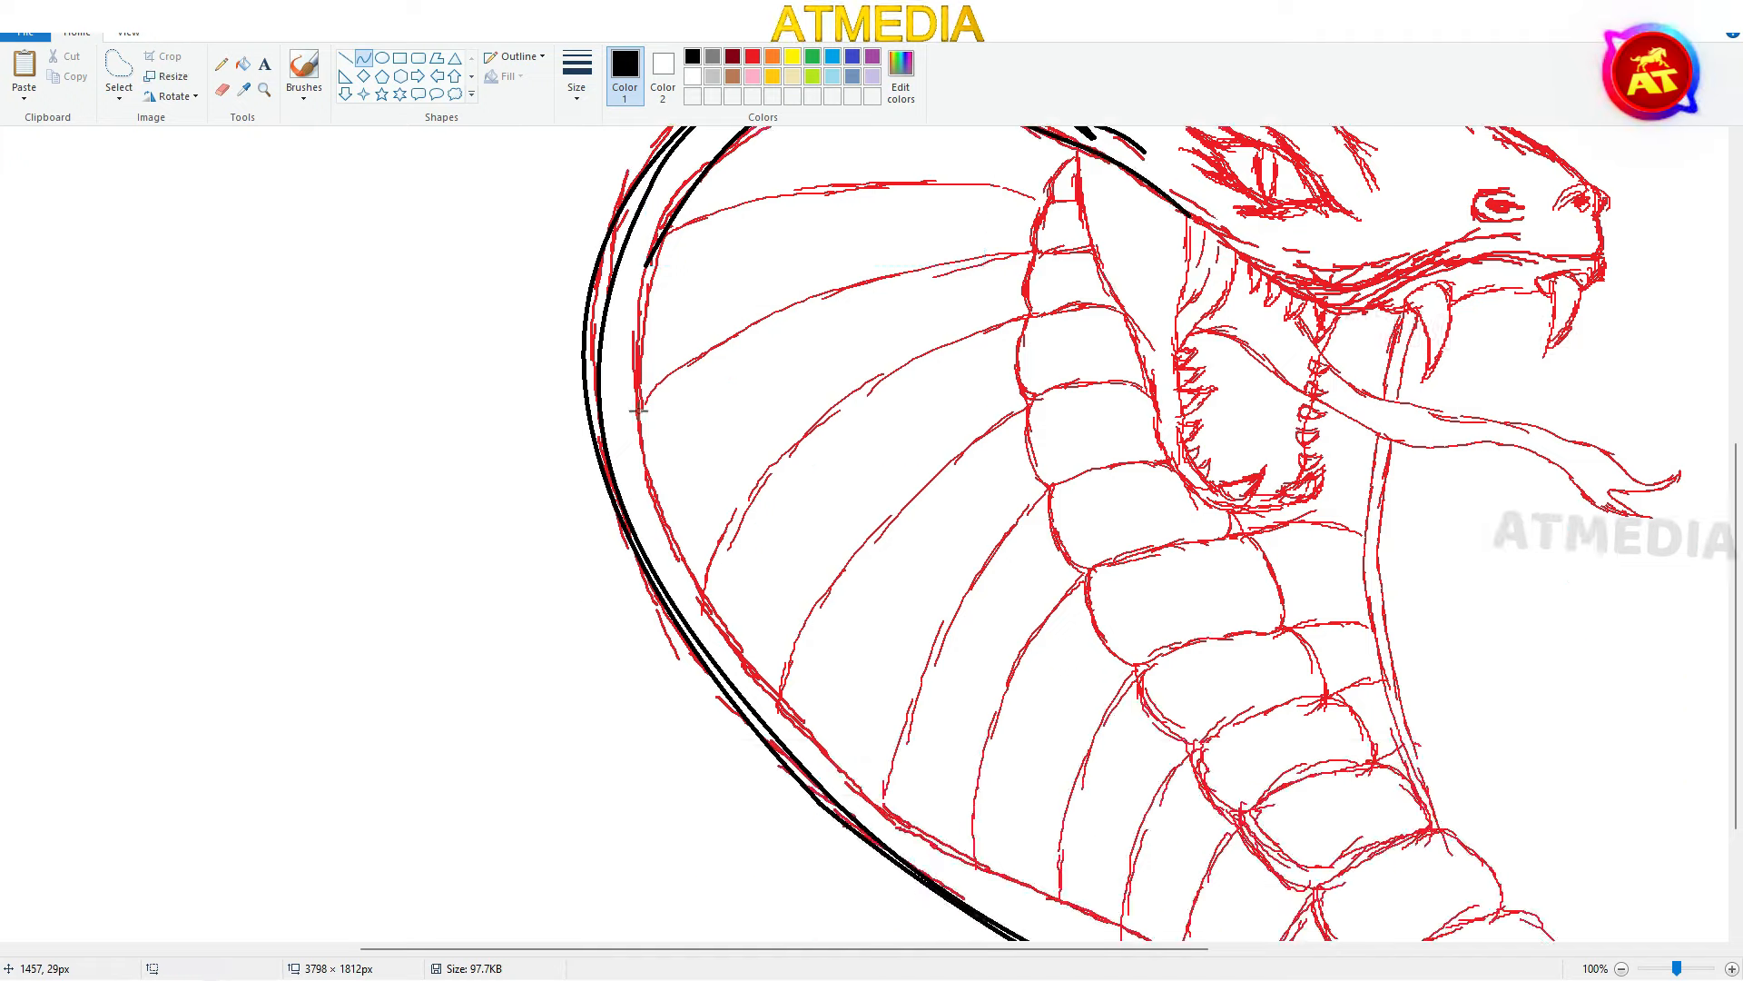
Trace the hood's inner edge down its side in black, following the red sketch
scroll(726, 545, "up", 1)
left_click_drag(647, 469, 744, 859)
left_click_drag(681, 636, 611, 576)
scroll(654, 653, "down", 1)
left_click_drag(744, 656, 1001, 878)
Trace the lowest part of the hood's inner edge in black down to the bottom of the canvas
scroll(950, 604, "down", 1)
left_click_drag(1001, 674, 1402, 936)
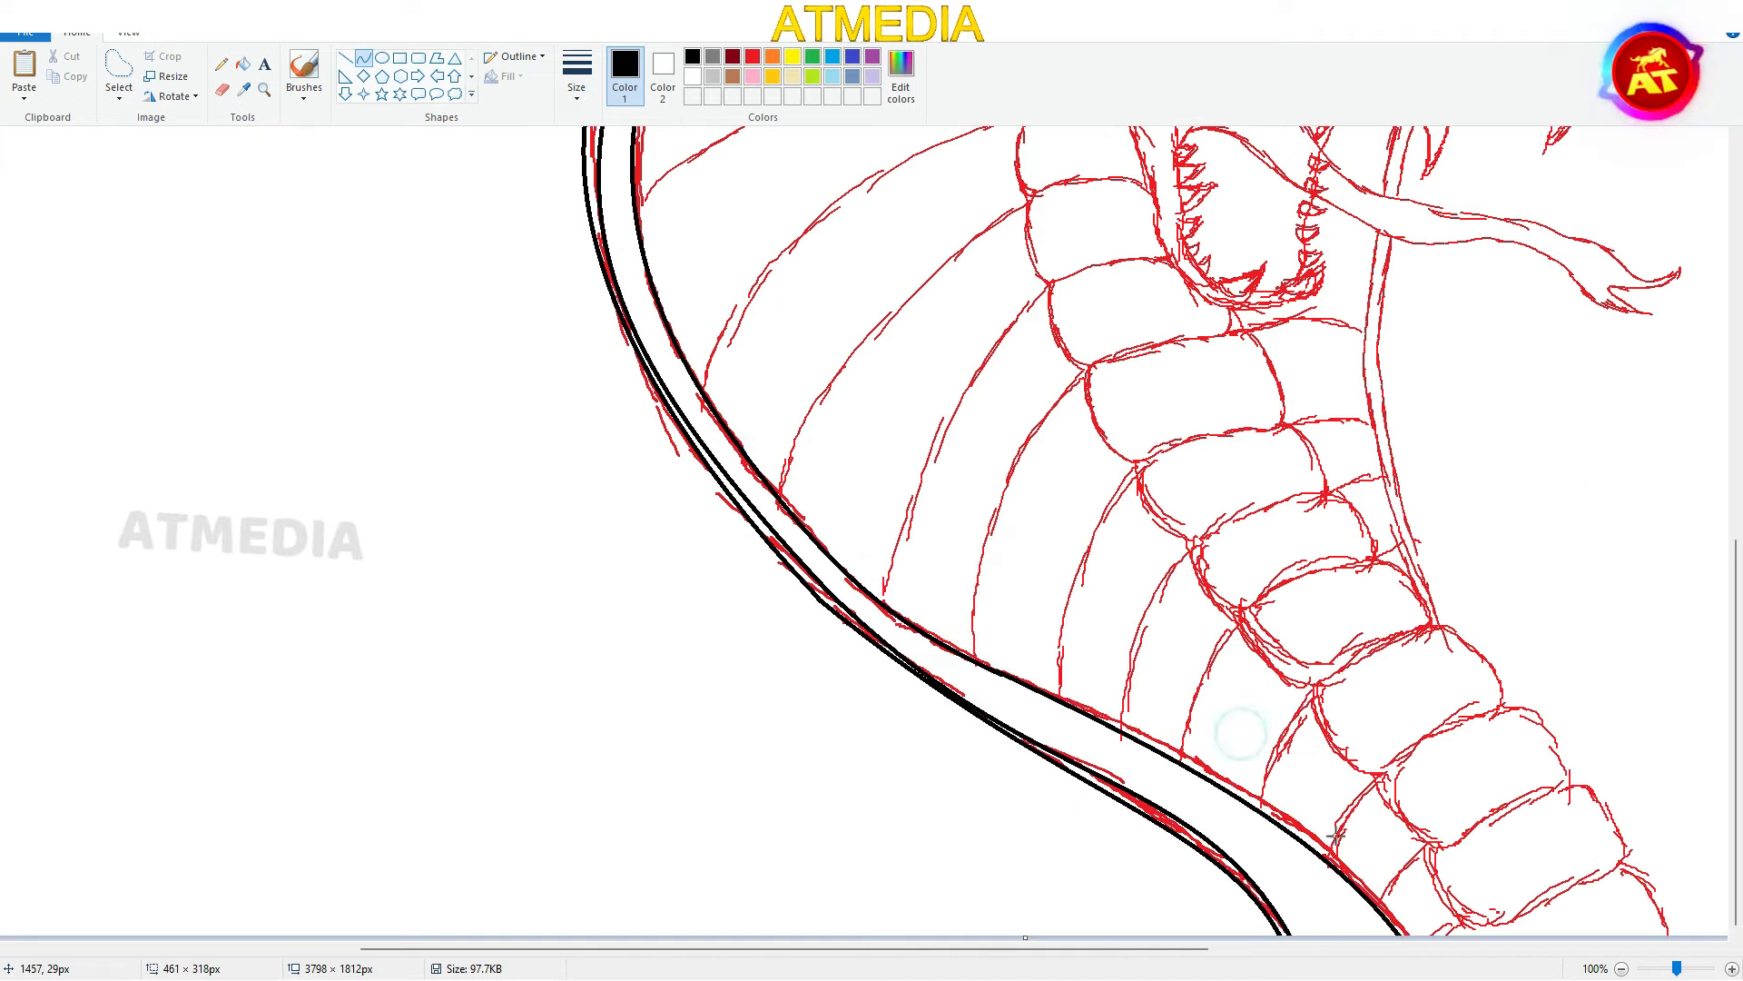
left_click_drag(1226, 772, 1238, 734)
left_click_drag(1316, 840, 1330, 831)
Double the hood's black inner edge with parallel curves from the bottom of the canvas up the side
left_click_drag(1392, 935, 938, 650)
left_click_drag(1207, 799, 1235, 772)
left_click_drag(962, 656, 630, 521)
scroll(941, 653, "up", 2)
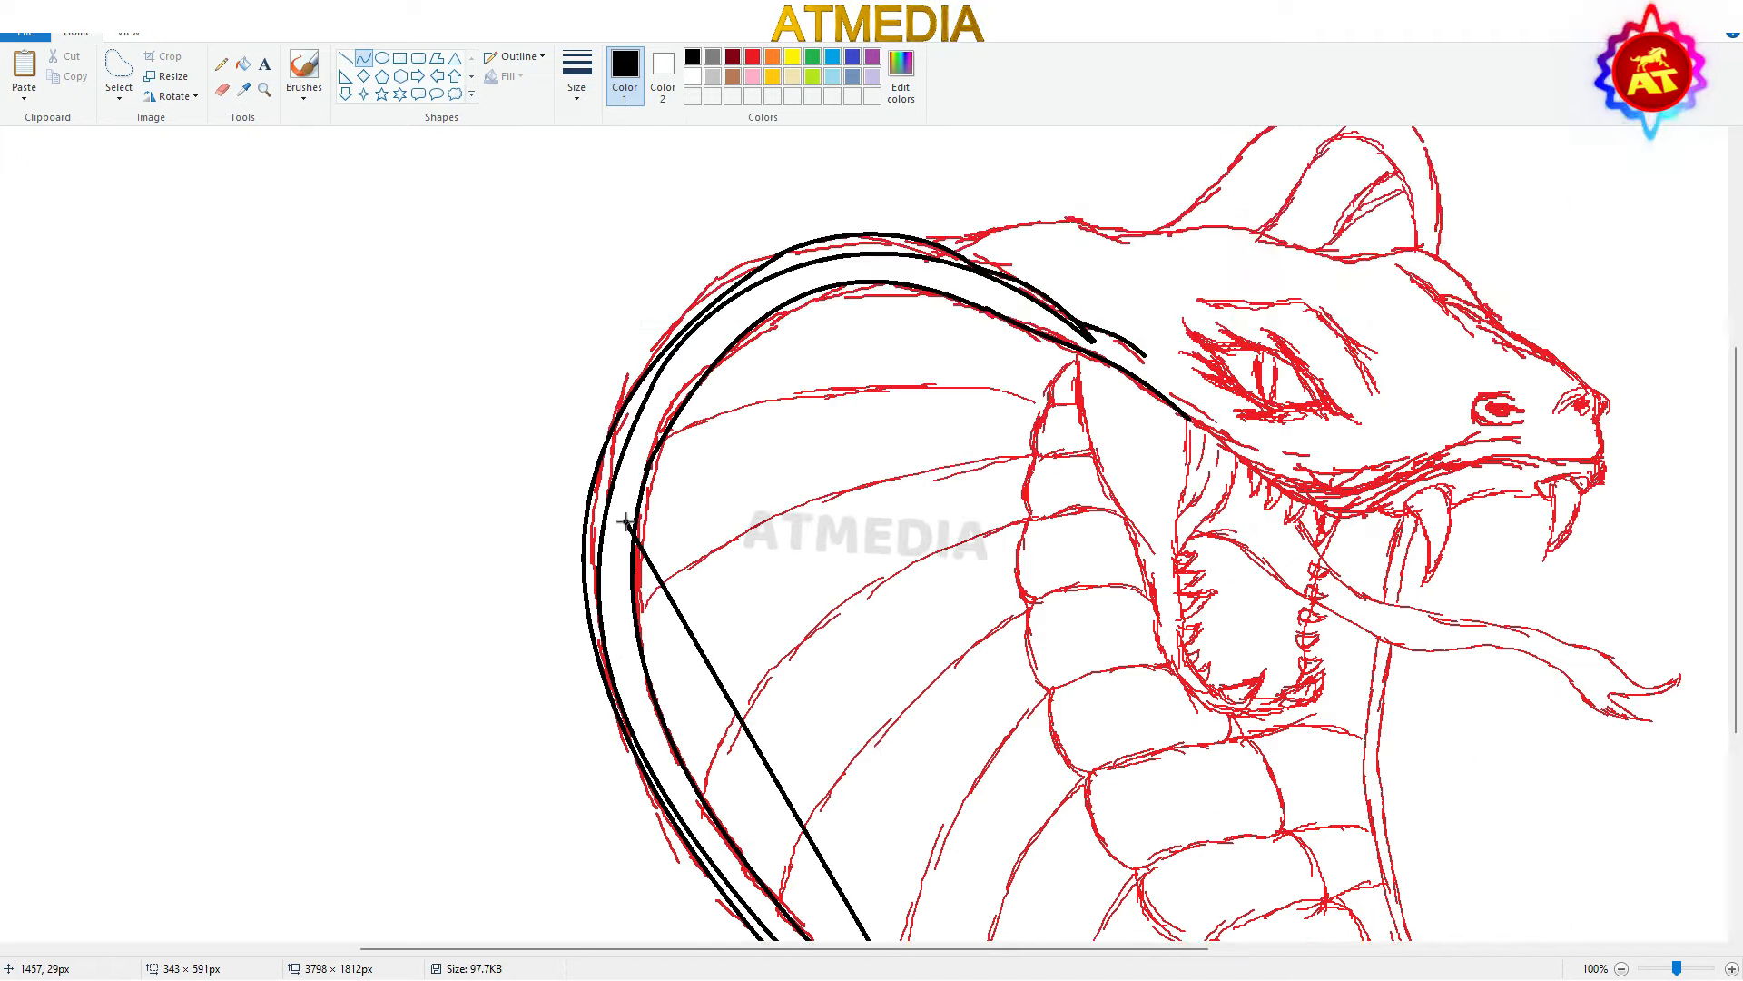
scroll(630, 521, "down", 1)
left_click_drag(753, 554, 694, 618)
Continue the doubled inner edge over the top of the hood to the corner of the jaw
scroll(695, 618, "up", 1)
left_click_drag(627, 521, 862, 274)
left_click_drag(740, 395, 695, 350)
left_click_drag(864, 275, 1188, 419)
left_click(1432, 323)
Trace the outer edge of the lower jaw in black from the hood down to the chin
left_click_drag(1044, 350, 1159, 623)
left_click_drag(1100, 445, 1067, 446)
left_click_drag(1137, 536, 1156, 534)
left_click_drag(1159, 623, 1230, 715)
left_click_drag(1182, 692, 1167, 673)
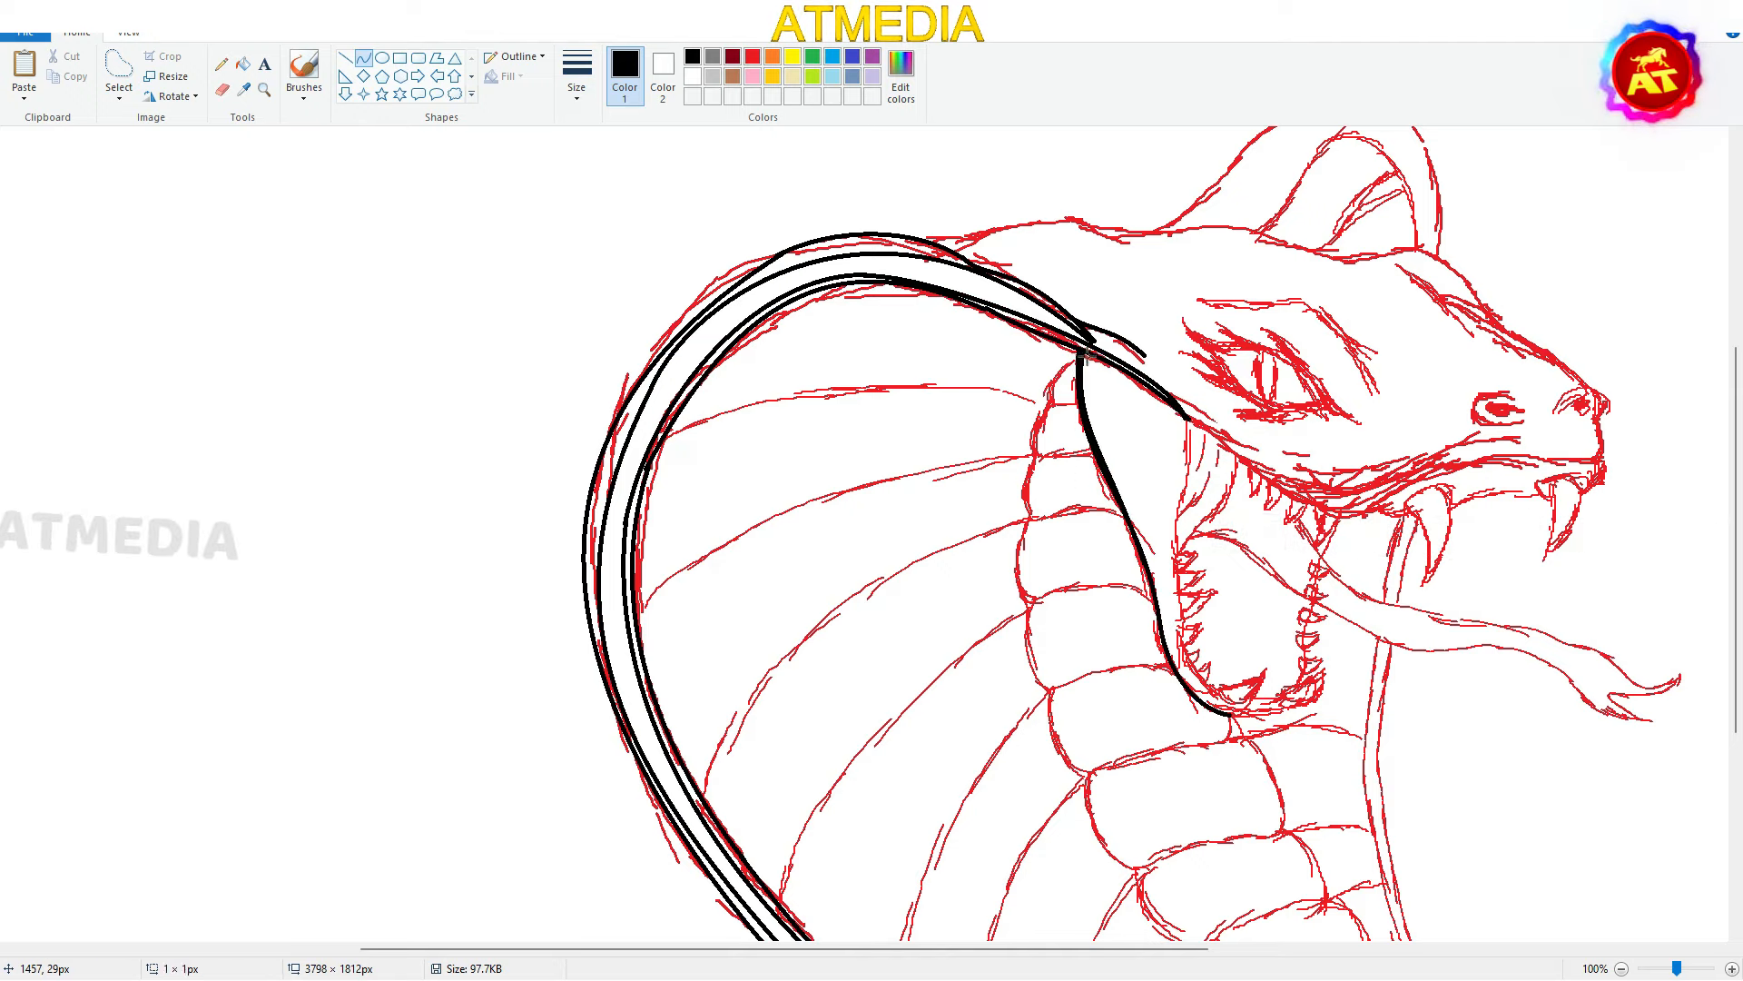
Thicken the upper part of the lower jaw's black outline with overlapping curves
left_click_drag(1081, 353, 1136, 526)
scroll(1135, 526, "down", 2)
left_click_drag(1127, 304, 1138, 333)
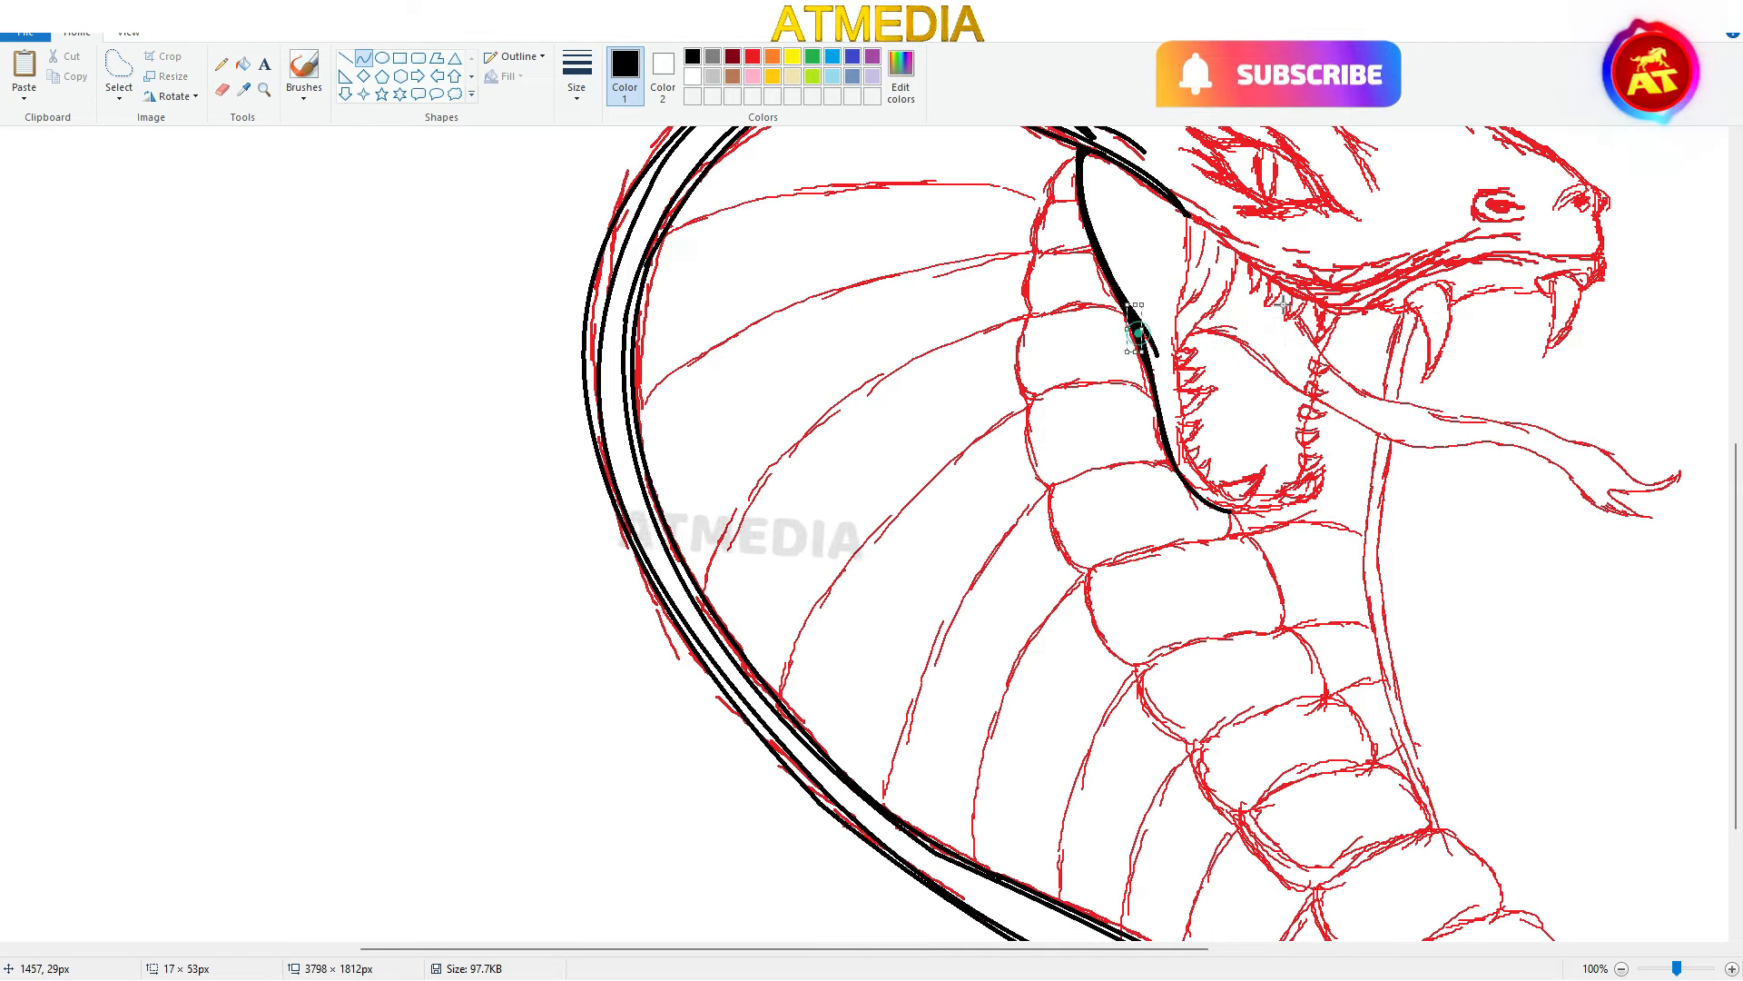
Finish the black chin curve and trace the inner edge of the lower jaw from the mouth corner down to the chin
left_click_drag(1230, 511, 1298, 501)
left_click_drag(1264, 506, 1264, 523)
left_click_drag(1188, 215, 1172, 347)
left_click_drag(1183, 259, 1200, 250)
left_click_drag(1172, 346, 1183, 444)
left_click_drag(1179, 399, 1189, 403)
mouse_move(1183, 445)
left_mouse_down()
mouse_move(1217, 493)
mouse_move(1191, 474)
left_mouse_up()
left_click_drag(1255, 495, 1282, 495)
left_click_drag(1188, 215, 1171, 296)
Trace the scalloped hood-side edge of the upper belly scales with black curves, starting below the jaw corner
scroll(1182, 278, "up", 2)
left_click_drag(1081, 354, 1037, 456)
mouse_move(1037, 434)
left_mouse_down()
mouse_move(1010, 444)
mouse_move(1034, 602)
left_mouse_up()
left_click_drag(1026, 568, 998, 582)
mouse_move(1034, 602)
left_mouse_down()
mouse_move(1056, 686)
mouse_move(1020, 684)
left_mouse_up()
mouse_move(1051, 687)
left_mouse_down()
mouse_move(1093, 775)
mouse_move(1053, 772)
left_mouse_up()
Continue the scalloped hood-side edge down along the lower belly scales with one curve per scale
scroll(1125, 732, "down", 2)
left_click_drag(1088, 572, 1142, 664)
mouse_move(1109, 650)
left_mouse_down()
mouse_move(1093, 668)
mouse_move(1199, 747)
left_mouse_up()
mouse_move(1162, 730)
left_mouse_down()
mouse_move(1147, 750)
mouse_move(1244, 825)
left_mouse_up()
left_click_drag(1214, 806, 1200, 819)
left_click_drag(1240, 826, 1309, 904)
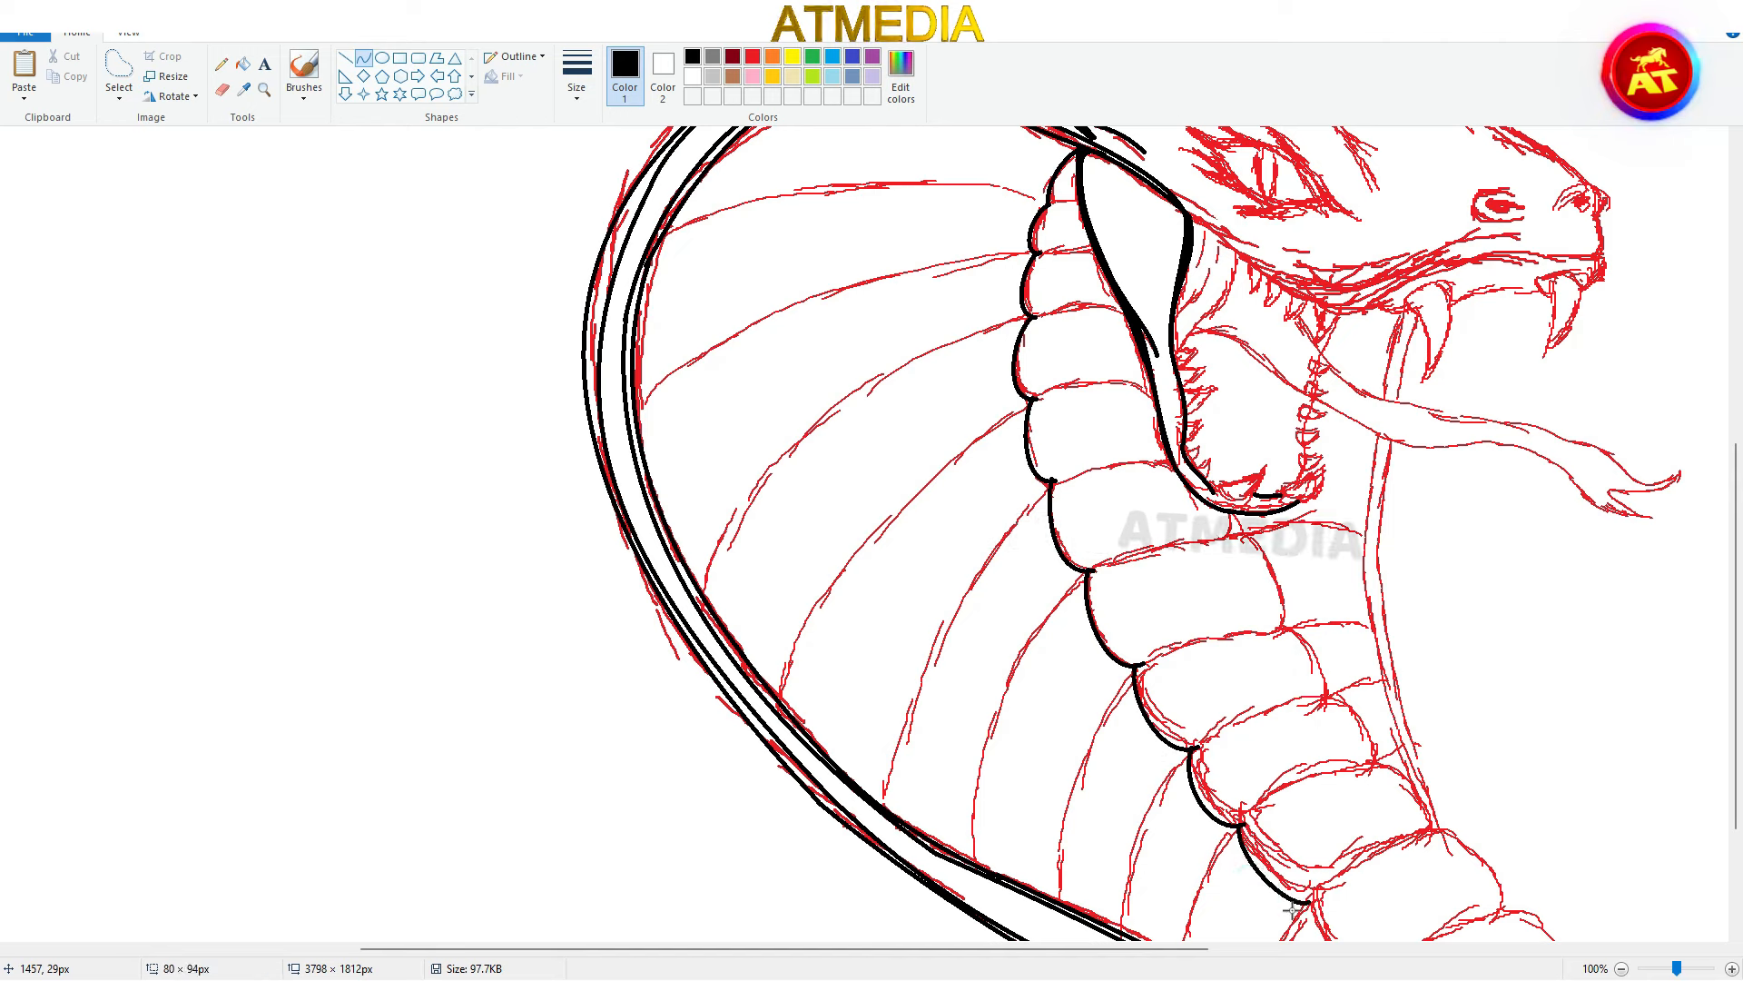
scroll(1298, 894, "down", 2)
left_click_drag(1307, 700, 1380, 776)
mouse_move(1376, 776)
left_mouse_down()
mouse_move(1441, 855)
mouse_move(1391, 841)
left_mouse_up()
Trace the scalloped front edge of the belly scales in black from under the chin down the neck
scroll(1227, 513, "up", 2)
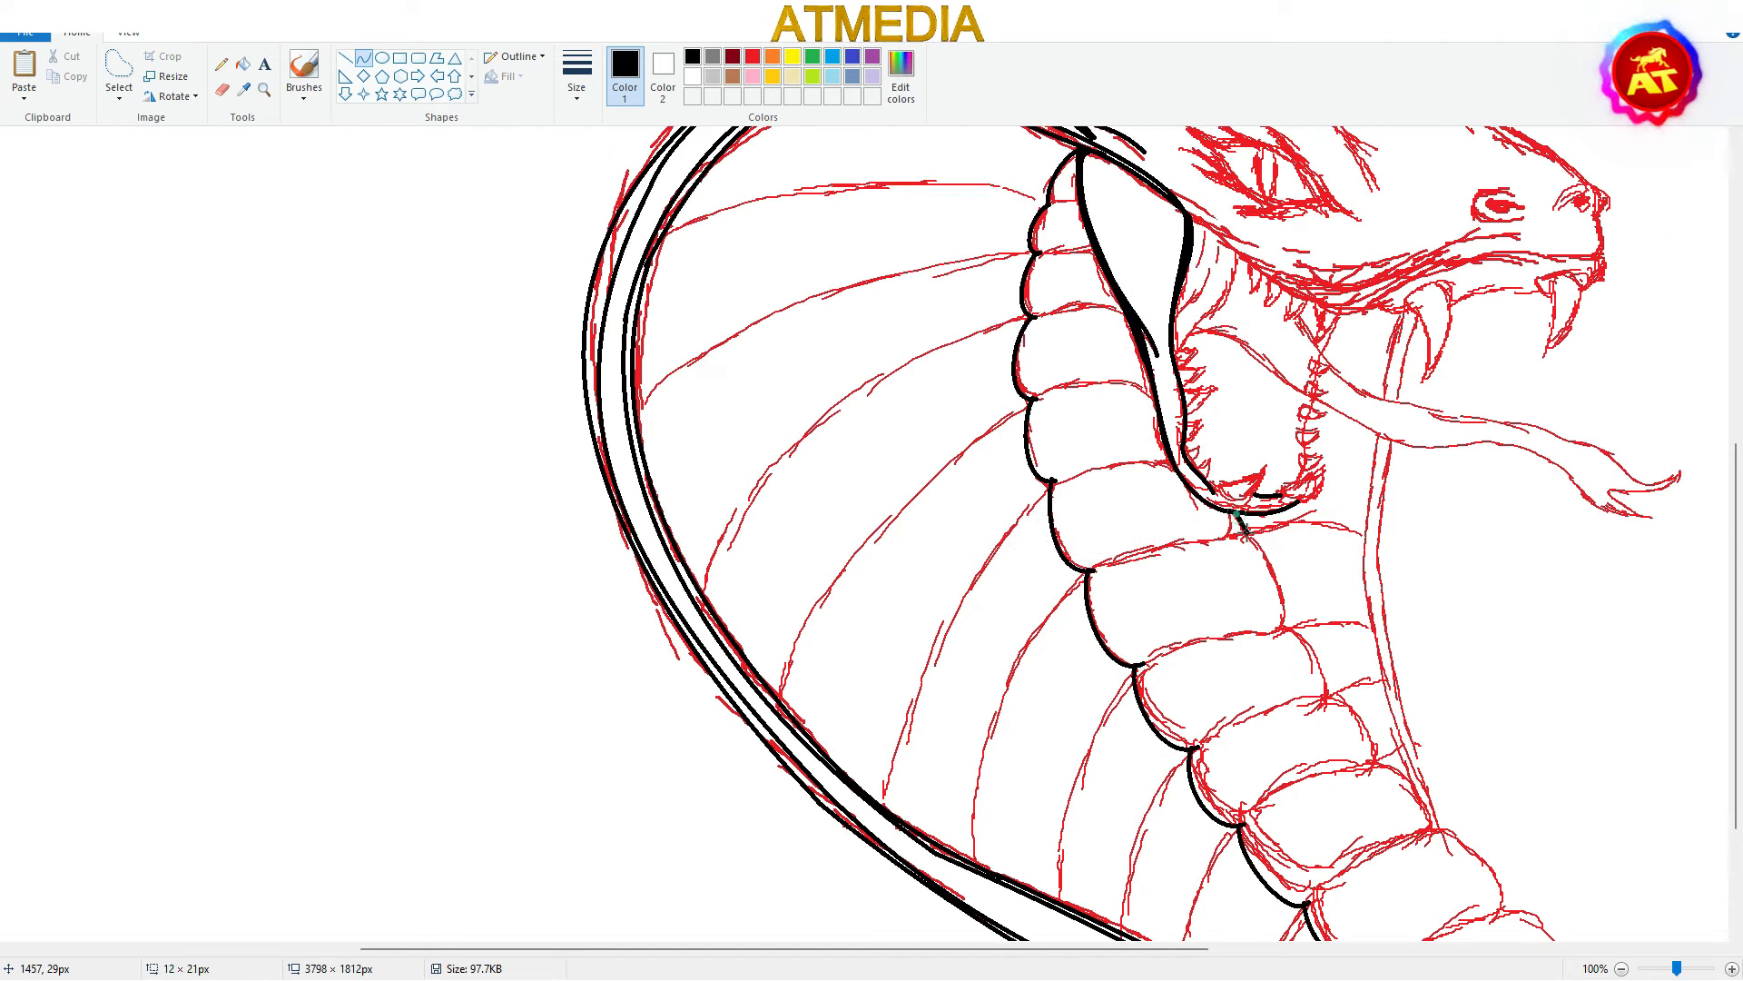
left_click_drag(1271, 577, 1293, 581)
left_click_drag(1281, 629, 1323, 699)
mouse_move(1309, 661)
left_mouse_down()
mouse_move(1326, 657)
mouse_move(1367, 773)
mouse_move(1422, 837)
left_mouse_up()
mouse_move(1406, 797)
left_mouse_down()
mouse_move(1423, 791)
mouse_move(1479, 918)
left_mouse_up()
left_click_drag(1463, 870, 1487, 860)
Trace the curved dividers between the upper belly scales from the top of the row to below the chin
scroll(1271, 635, "up", 2)
mouse_move(1048, 409)
left_mouse_down()
mouse_move(1080, 408)
mouse_move(1098, 460)
left_mouse_up()
left_click_drag(1032, 520, 1127, 510)
left_click_drag(1080, 515, 1079, 507)
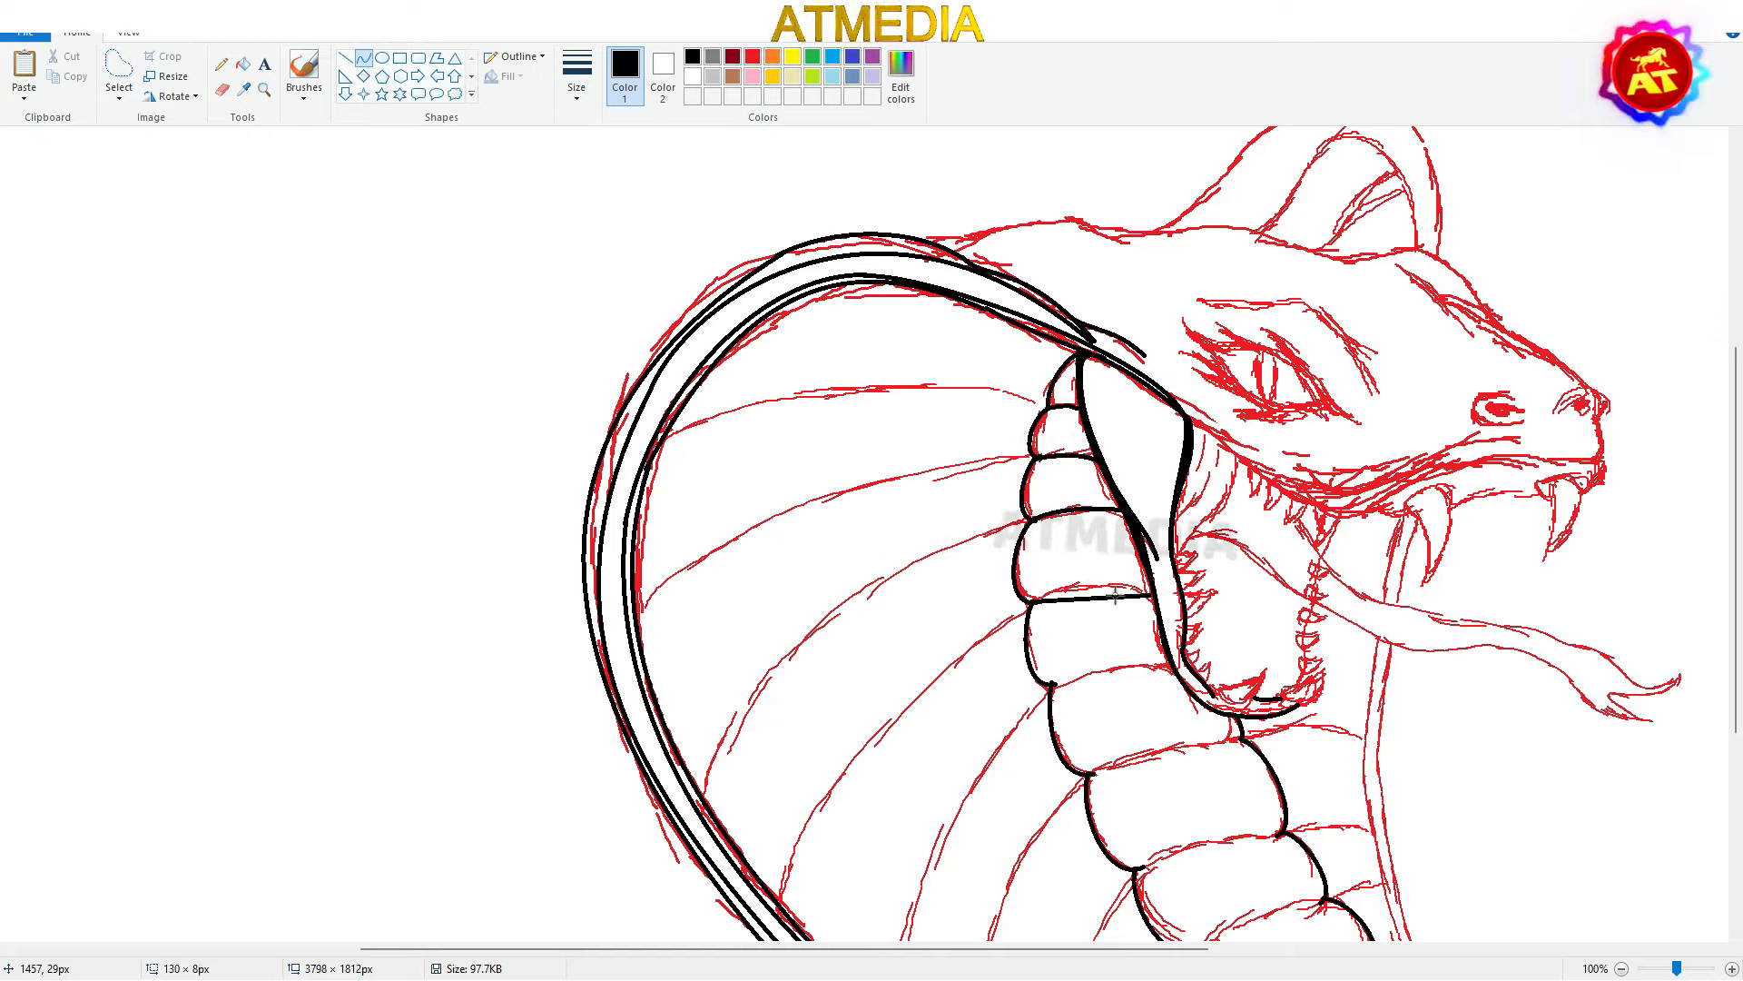
left_click_drag(1031, 601, 1154, 594)
left_click_drag(1098, 596, 1096, 586)
mouse_move(1051, 684)
left_mouse_down()
mouse_move(1172, 666)
mouse_move(1110, 670)
left_mouse_up()
left_click_drag(1088, 773, 1239, 741)
Trace the dividers between the lower belly scales and extend their front edge to the bottom of the neck
scroll(1226, 591, "down", 4)
left_click_drag(1142, 459, 1277, 429)
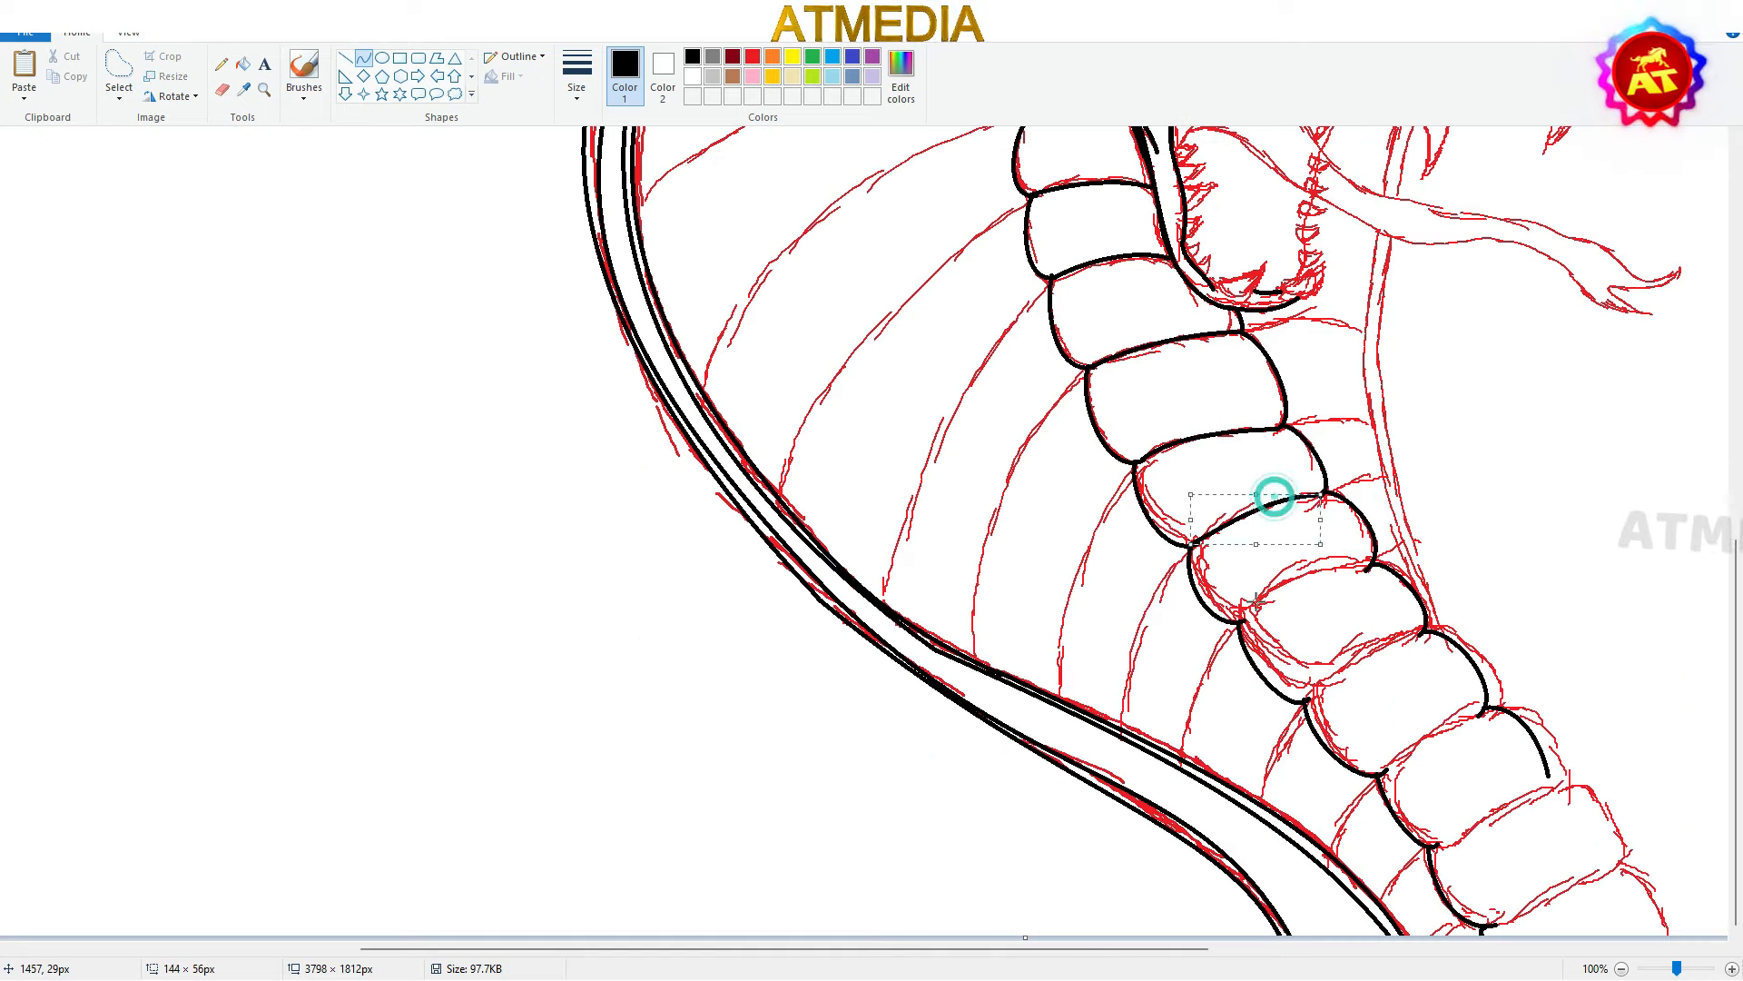
left_click_drag(1371, 637, 1369, 630)
left_click_drag(1380, 774, 1483, 714)
left_click_drag(1431, 743, 1428, 733)
mouse_move(1438, 844)
left_mouse_down()
mouse_move(1545, 779)
mouse_move(1610, 862)
left_mouse_up()
left_click_drag(1582, 820, 1595, 811)
left_click_drag(1612, 862, 1667, 935)
mouse_move(1486, 926)
left_mouse_down()
mouse_move(1600, 874)
mouse_move(1545, 889)
left_mouse_up()
Trace the four upper hood ribs with black curves running from the hood's inner edge to the belly scales
scroll(1498, 726, "up", 4)
left_click_drag(669, 436, 1047, 407)
left_click_drag(858, 422, 855, 377)
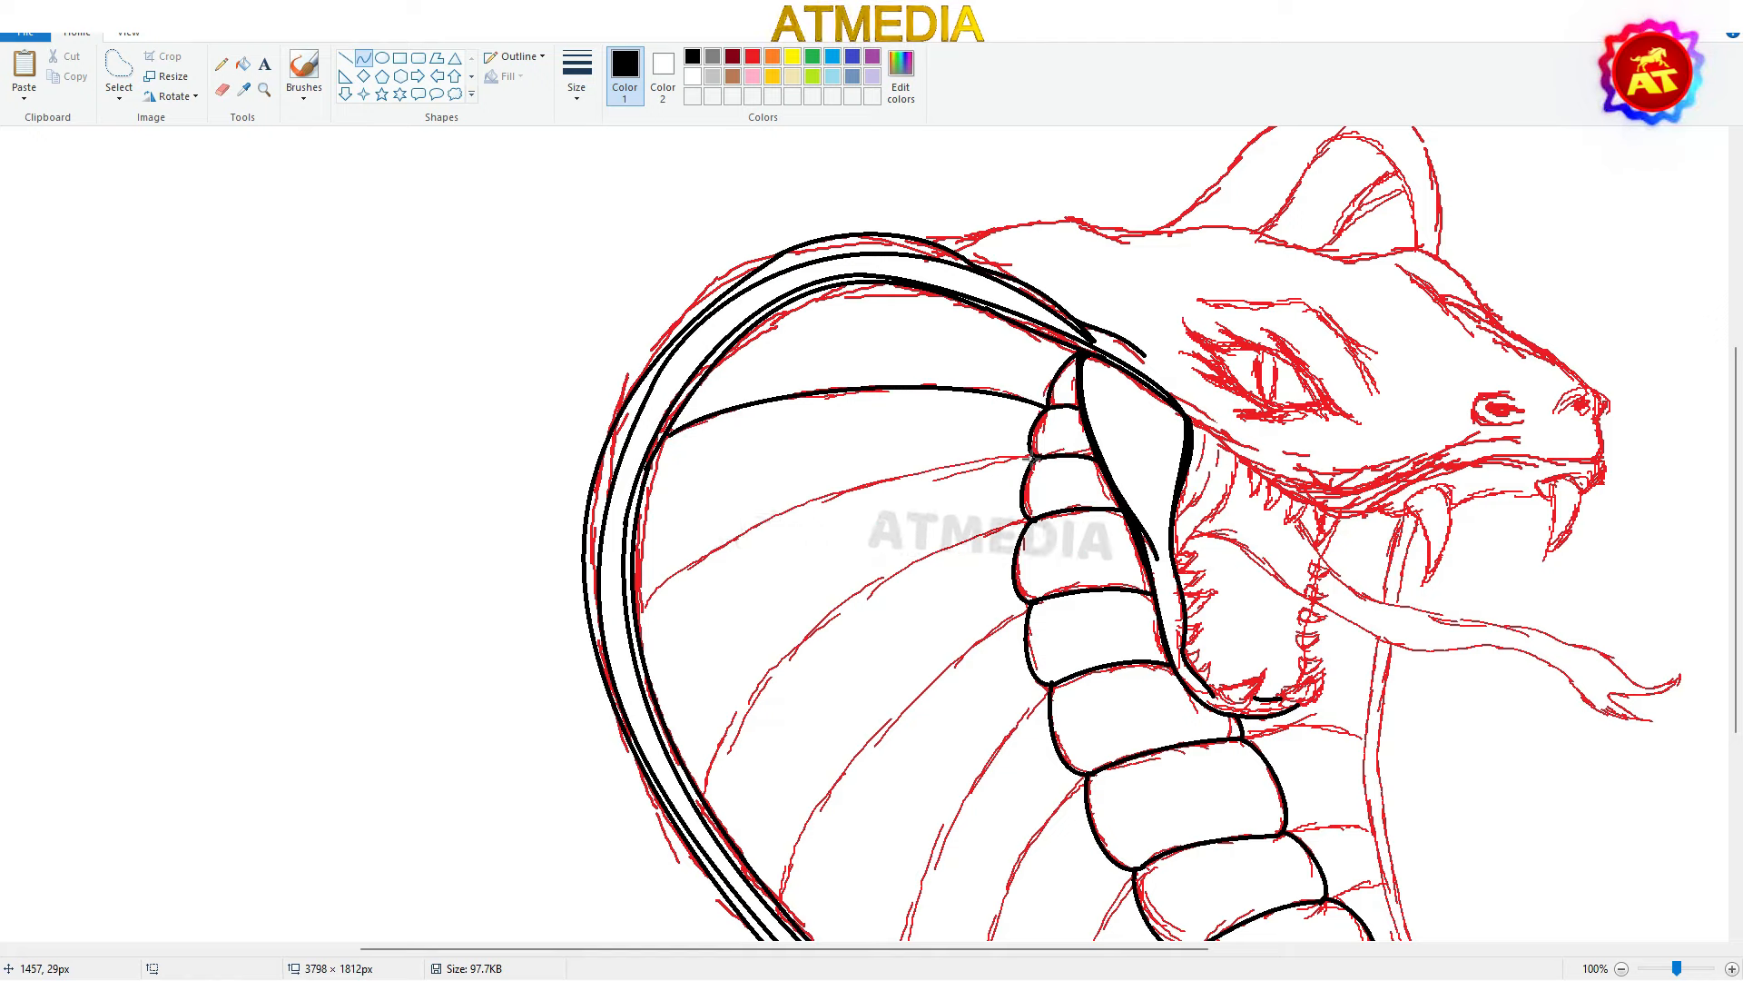
left_click_drag(636, 613, 1037, 458)
left_click_drag(835, 536, 819, 496)
left_click_drag(706, 803, 1032, 520)
left_click_drag(869, 662, 829, 617)
left_click_drag(1031, 603, 784, 909)
left_click_drag(905, 752, 867, 725)
Trace the remaining lower hood ribs with black curves from the belly scales to the hood's inner edge
scroll(798, 790, "down", 4)
left_click_drag(1052, 278, 897, 612)
left_click_drag(967, 447, 934, 431)
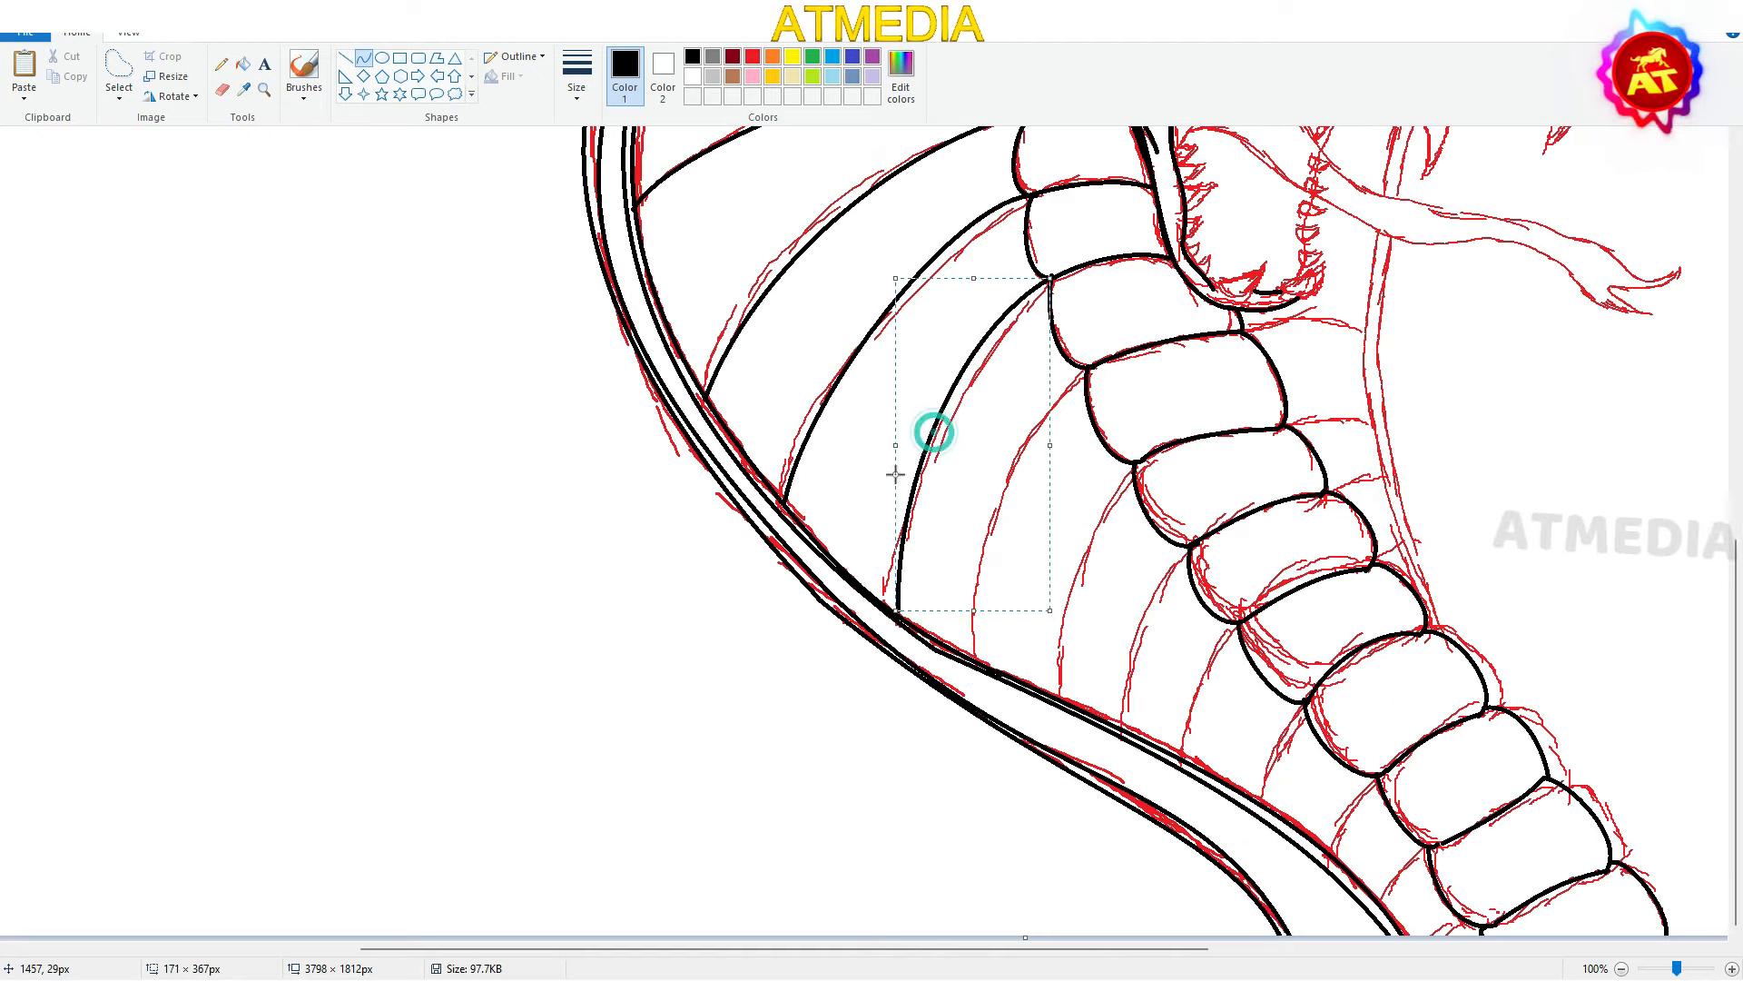
left_click_drag(1085, 367, 997, 672)
left_click_drag(1038, 518, 1004, 483)
left_click_drag(1135, 467, 1079, 709)
left_click_drag(1194, 692, 1221, 699)
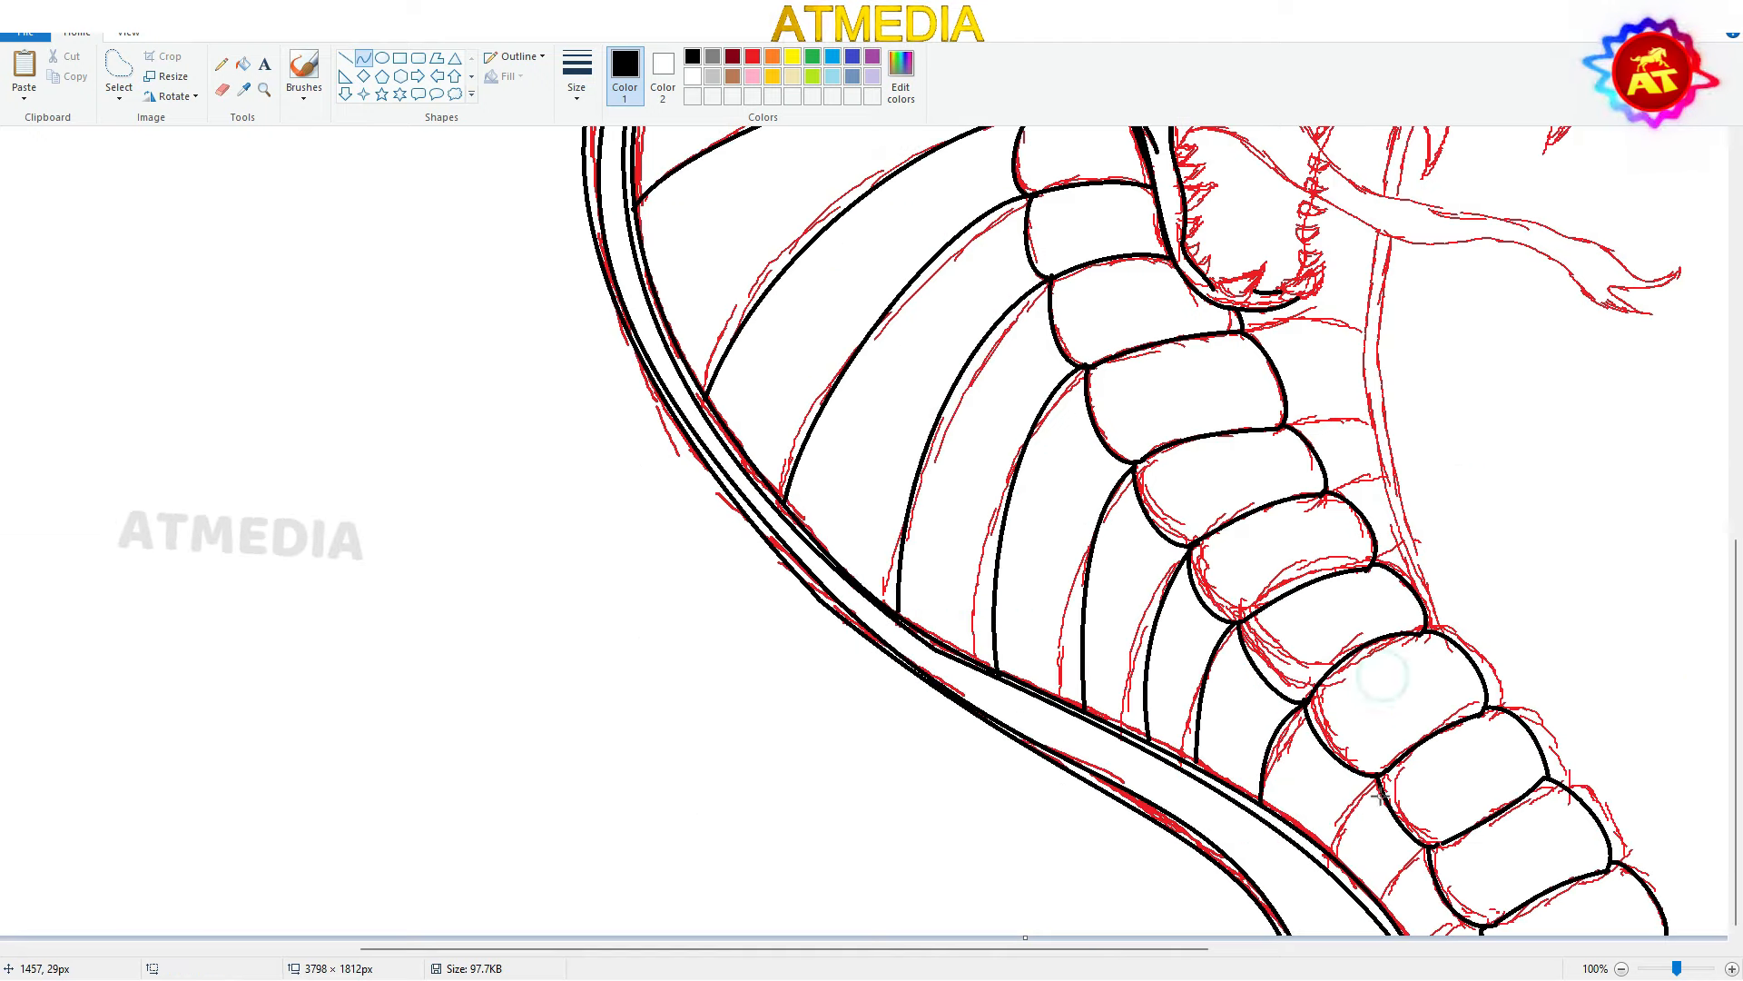
Trace the top of the head in black from the hood across the crown and down the forehead
scroll(1205, 558, "up", 4)
scroll(1206, 558, "down", 1)
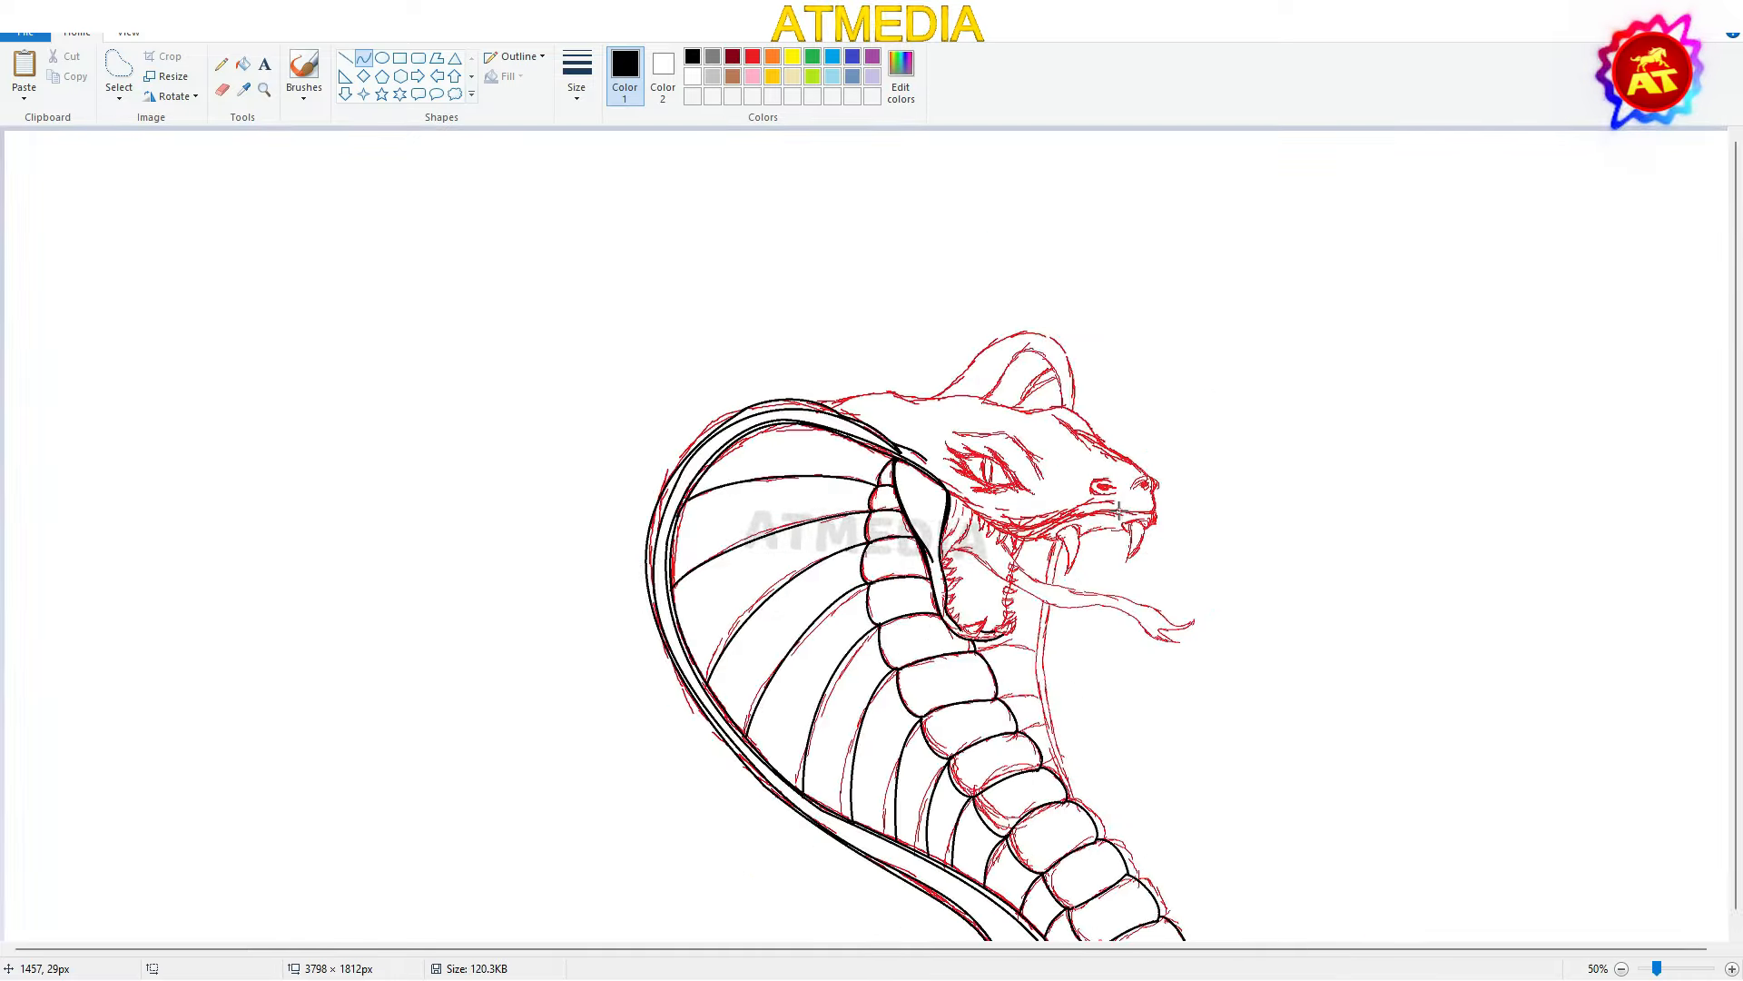
scroll(1178, 454, "up", 1)
left_click_drag(475, 681, 660, 677)
mouse_move(586, 679)
left_mouse_down()
mouse_move(584, 642)
mouse_move(832, 682)
left_mouse_up()
mouse_move(749, 675)
left_mouse_down()
mouse_move(753, 653)
mouse_move(918, 690)
left_mouse_up()
mouse_move(873, 686)
left_mouse_down()
mouse_move(872, 707)
mouse_move(1040, 769)
left_mouse_up()
left_click_drag(979, 726, 978, 676)
Trace the brow ridge above the eye with black curves, angling it down toward the snout
scroll(978, 677, "down", 2)
mouse_move(724, 526)
left_mouse_down()
mouse_move(835, 531)
mouse_move(779, 538)
left_mouse_up()
left_click_drag(831, 532, 906, 623)
left_click_drag(867, 576, 871, 557)
Trace the far side of the hood behind the head with an outer arch, an inner arch and a fold line
mouse_move(685, 463)
left_mouse_down()
mouse_move(822, 430)
mouse_move(876, 318)
mouse_move(973, 489)
left_mouse_up()
left_click(800, 335)
left_click(941, 311)
left_click(831, 374)
left_click_drag(789, 465, 951, 479)
left_click(953, 382)
left_click_drag(844, 484, 935, 398)
left_click(882, 422)
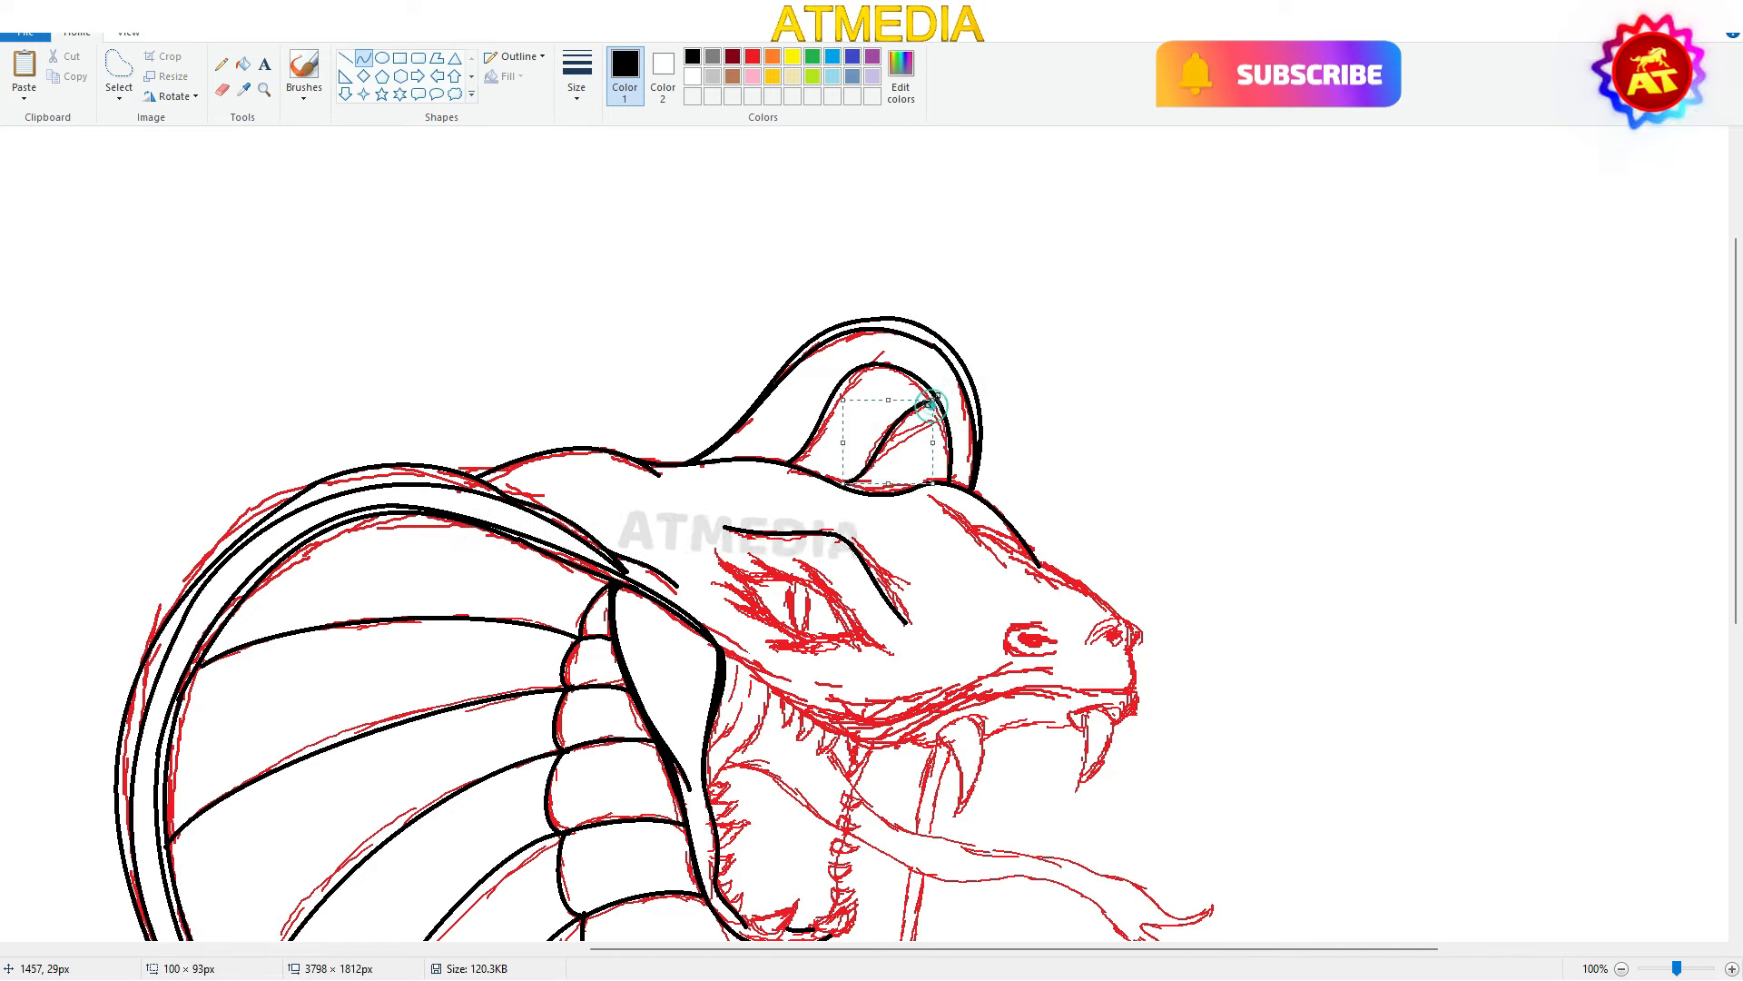
Trace the upper lip from the jaw corner to the snout and the gum line beneath it in black
scroll(883, 421, "down", 2)
mouse_move(720, 445)
left_mouse_down()
mouse_move(911, 537)
mouse_move(1140, 483)
left_mouse_up()
left_click(830, 558)
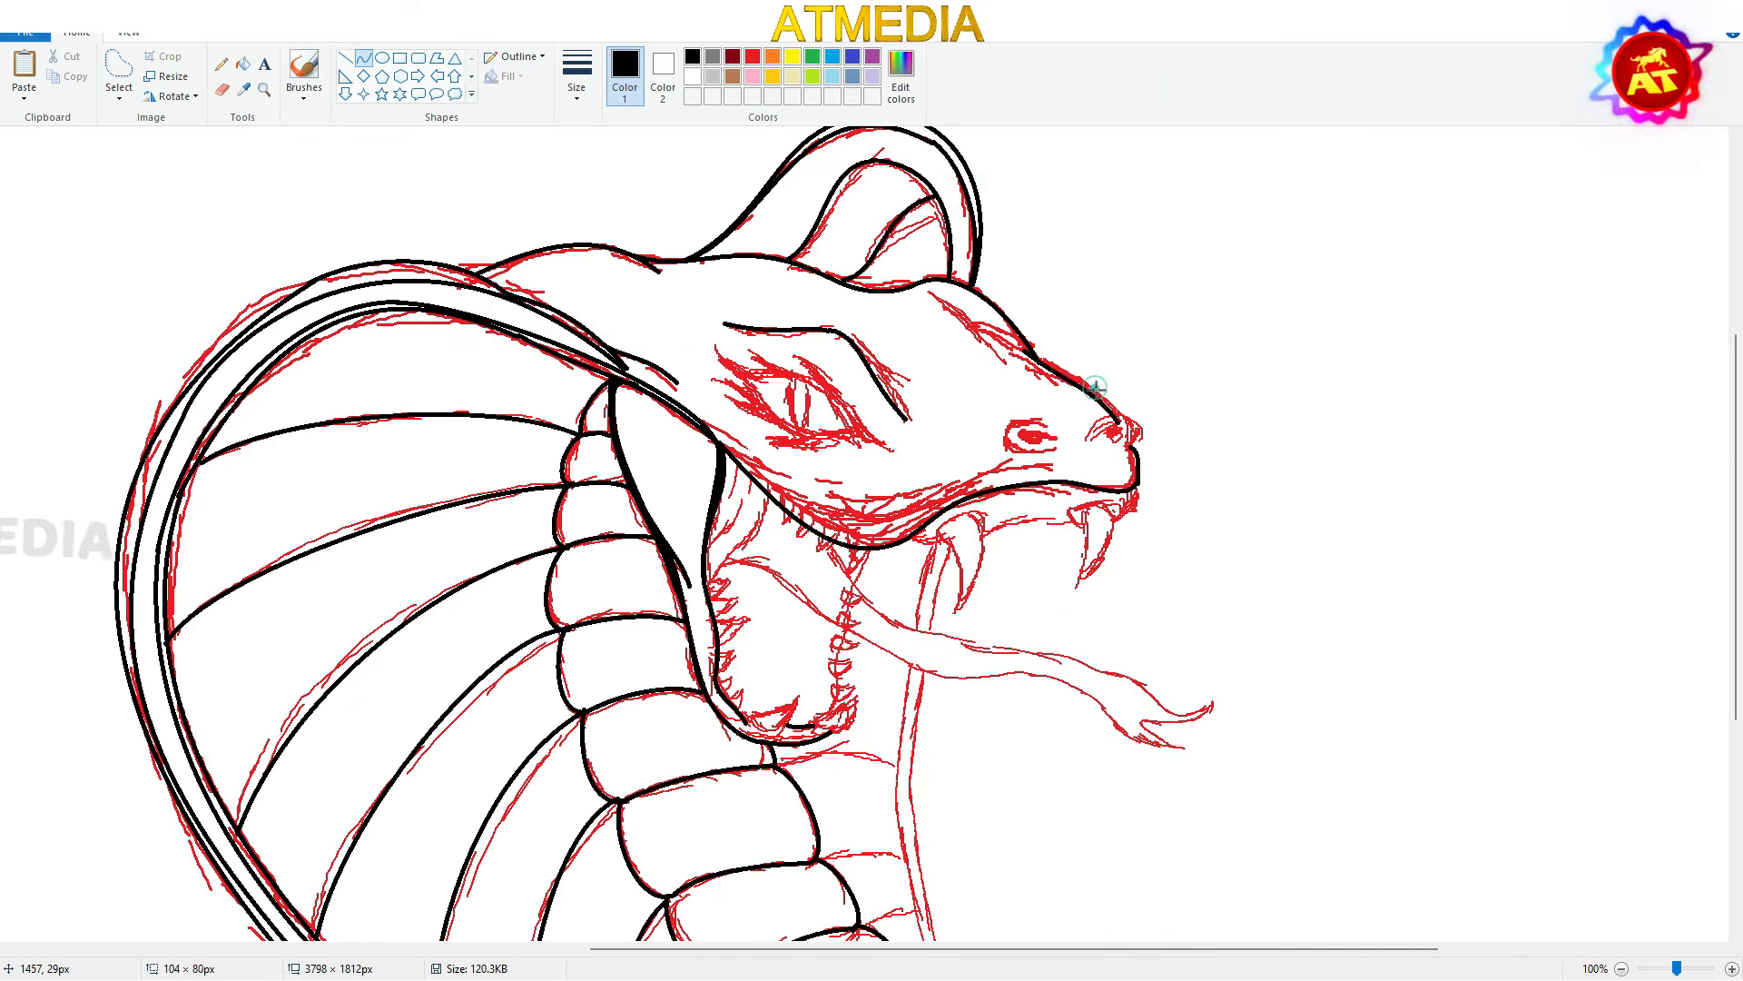
left_click_drag(1080, 522, 1078, 522)
left_click(1015, 516)
left_click_drag(1118, 518, 1138, 490)
left_click(1137, 501)
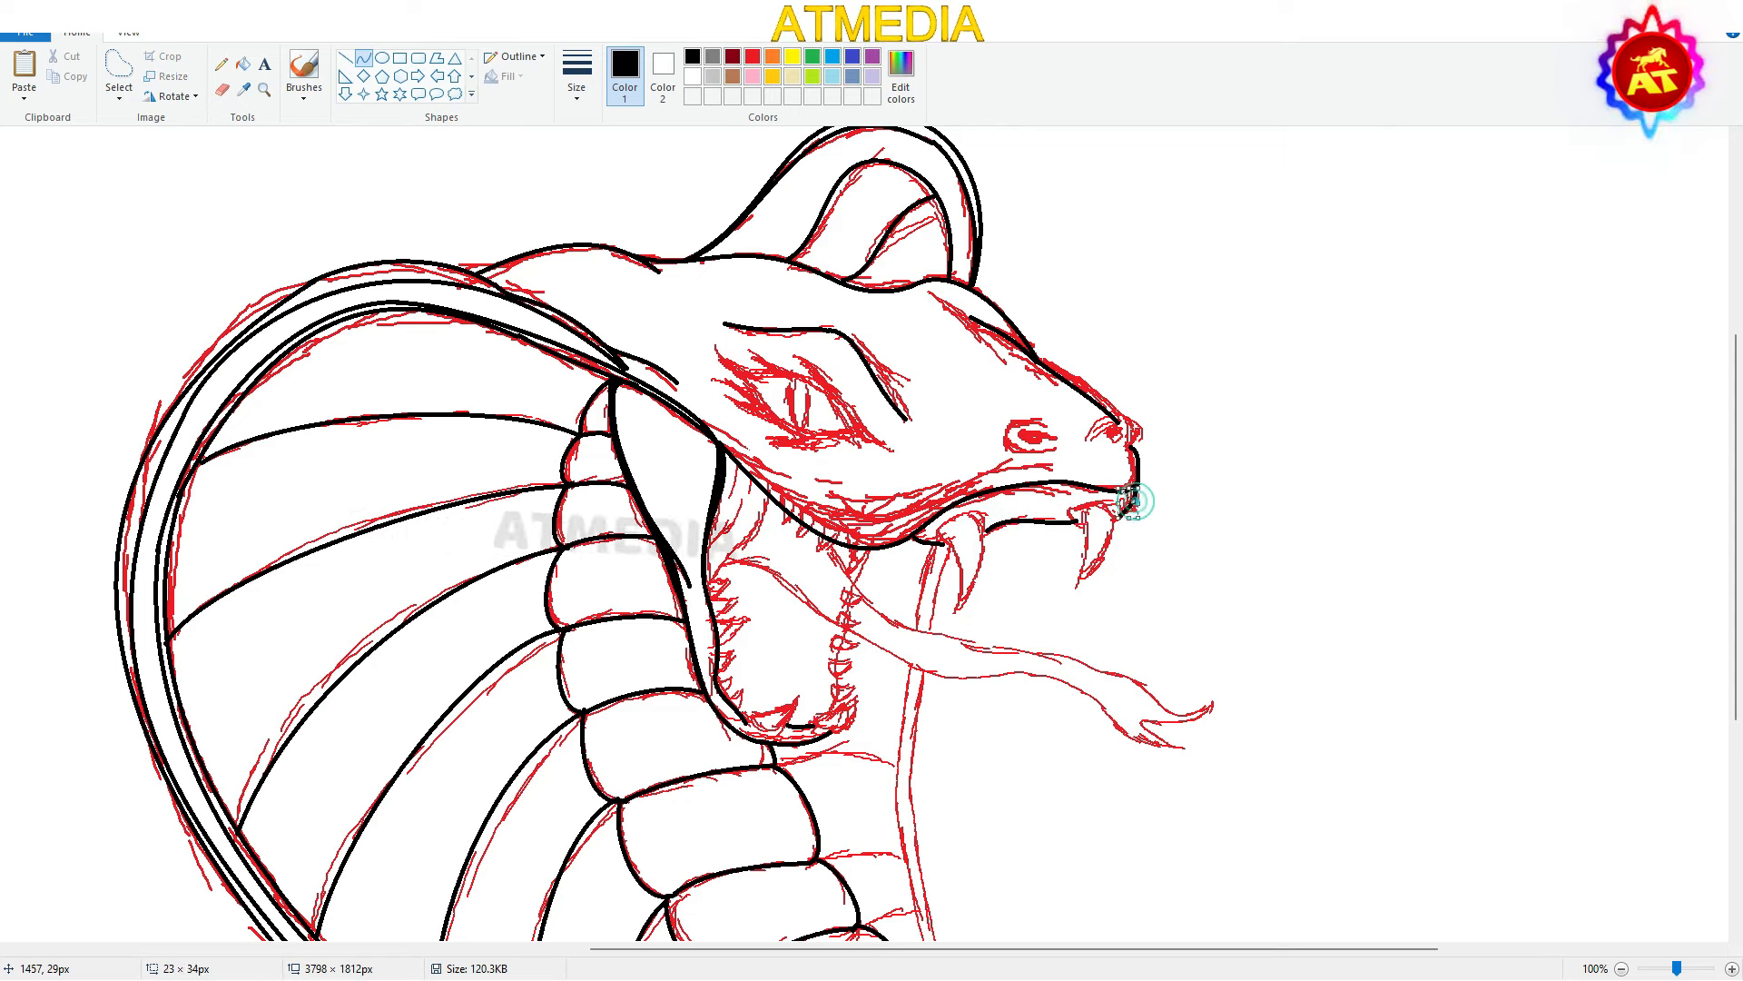
Outline the two upper fangs and their gum sockets with black curves
left_click(960, 565)
mouse_move(960, 553)
left_mouse_down()
mouse_move(956, 606)
mouse_move(987, 519)
left_mouse_up()
left_click(984, 572)
left_click_drag(941, 529, 986, 518)
left_click(962, 514)
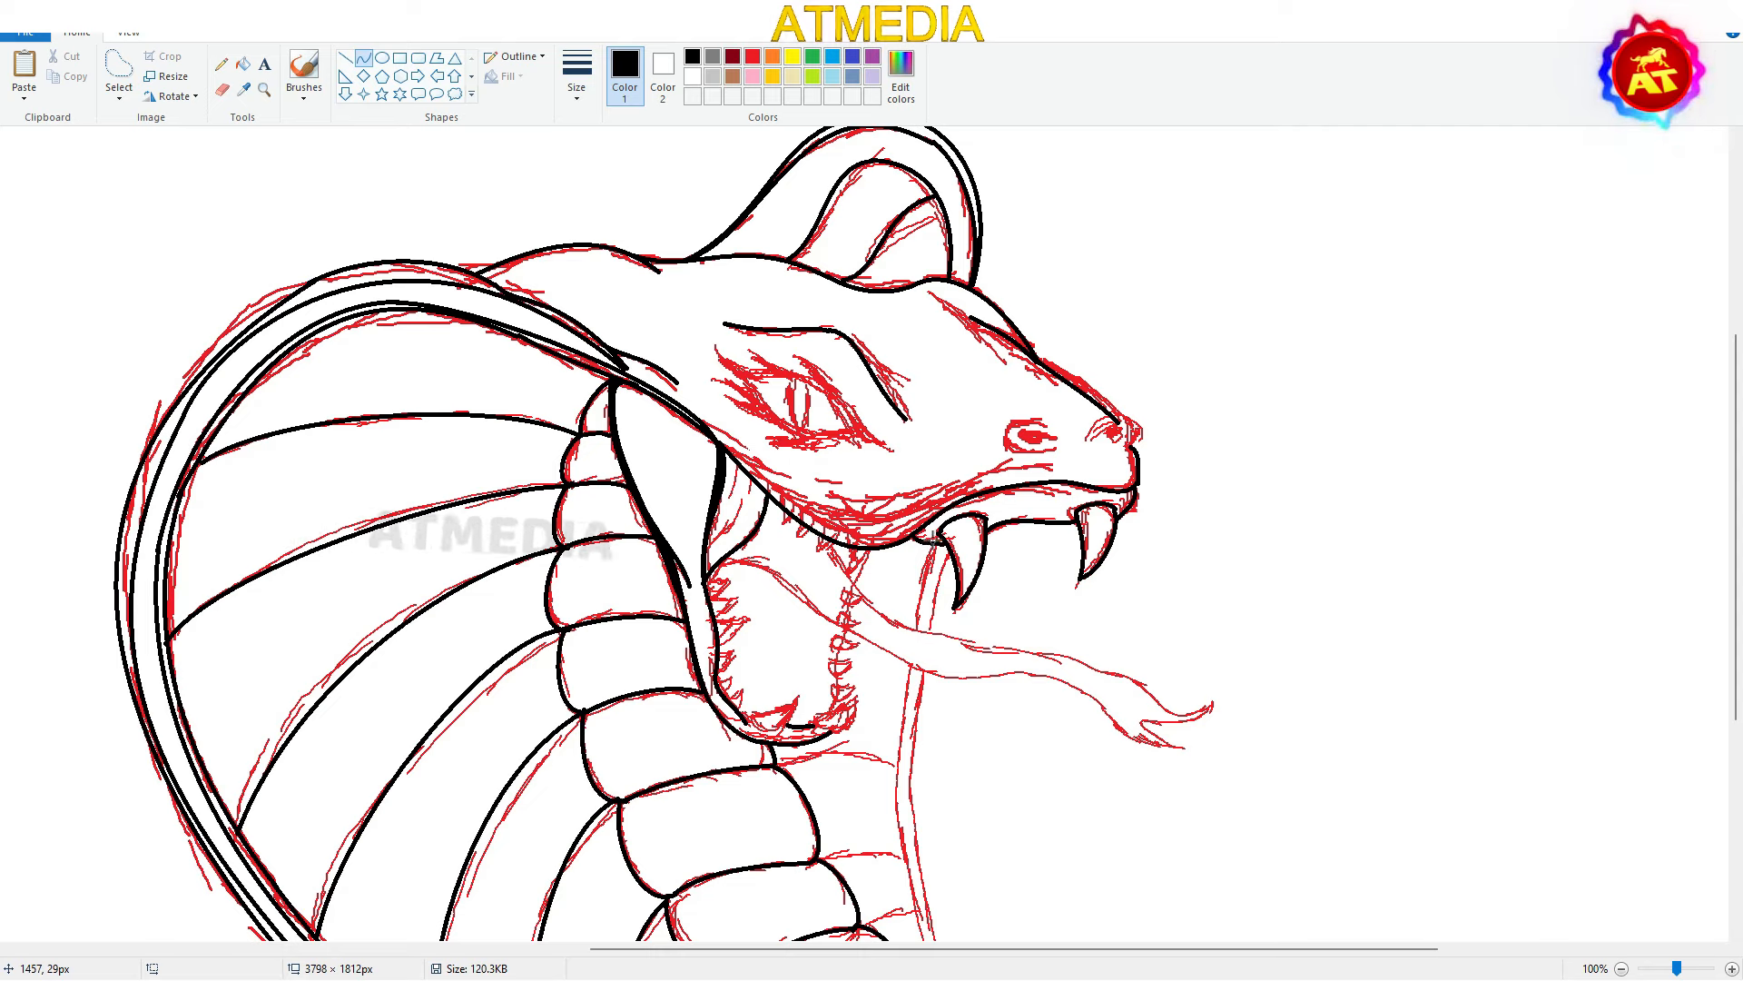
Outline the row of small pointed teeth along the near inner edge of the lower jaw in black
scroll(1188, 737, "up", 1)
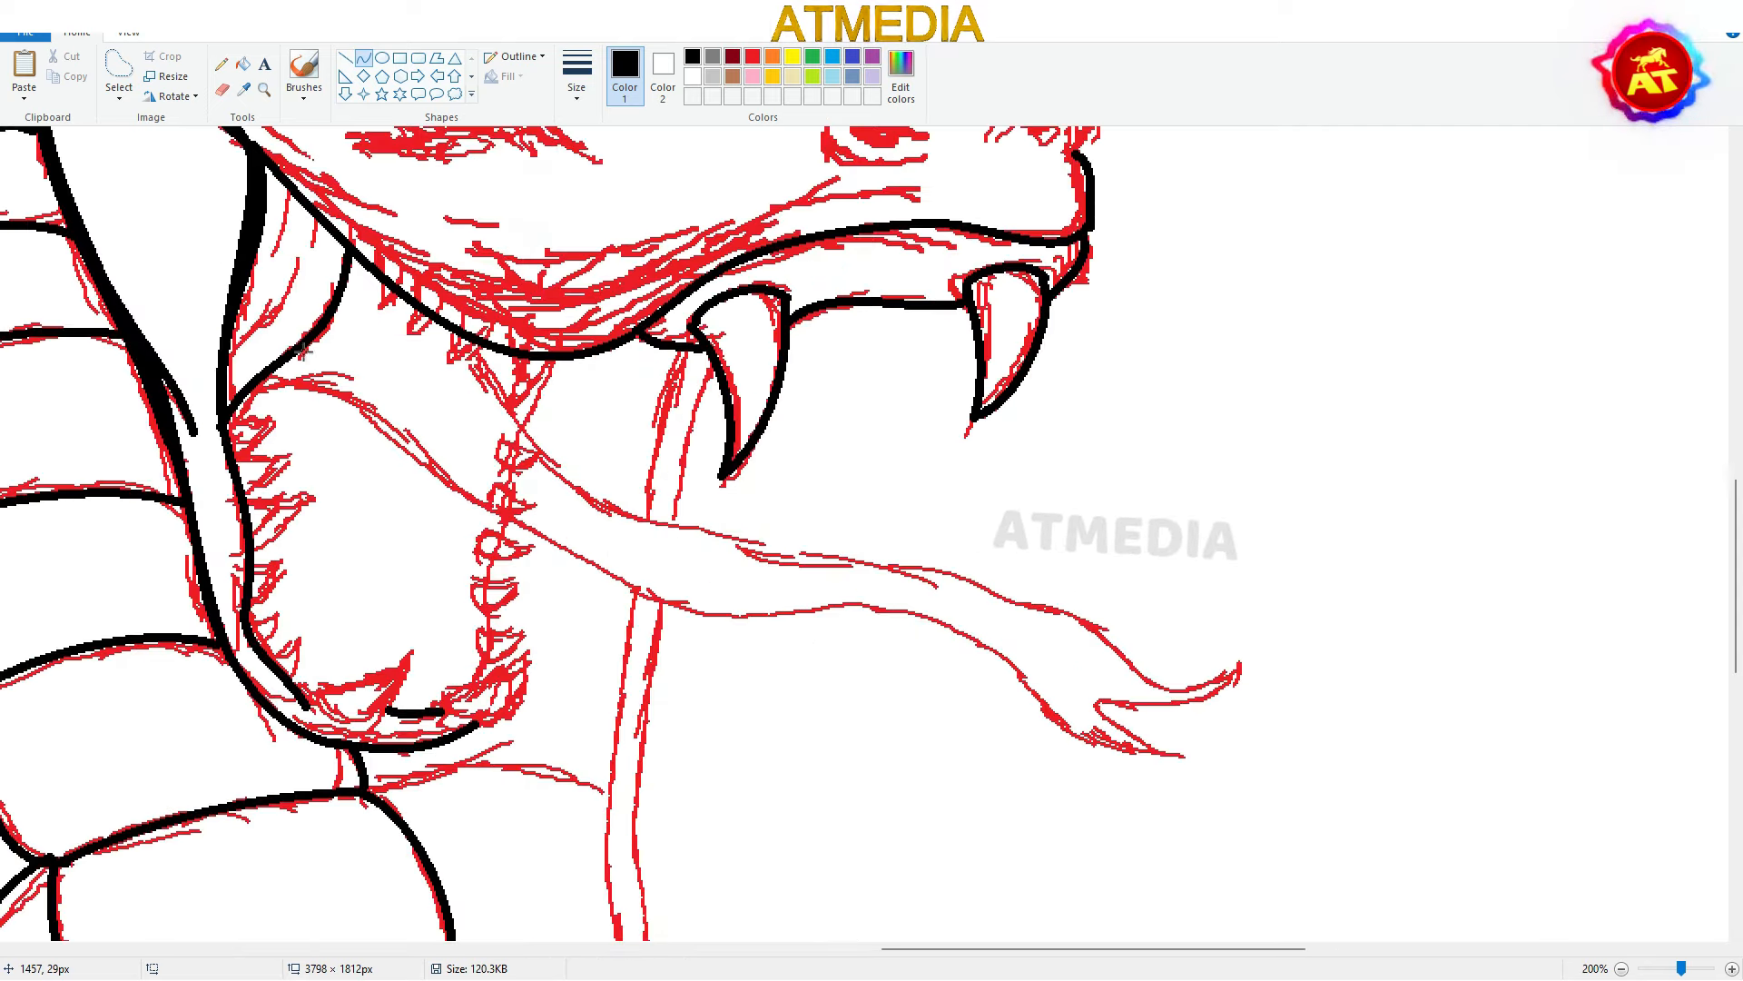
mouse_move(233, 457)
left_mouse_down()
mouse_move(273, 427)
mouse_move(224, 425)
mouse_move(247, 497)
left_mouse_up()
left_click(261, 449)
left_click(246, 427)
left_click(266, 465)
left_click(280, 486)
left_click_drag(248, 498, 272, 495)
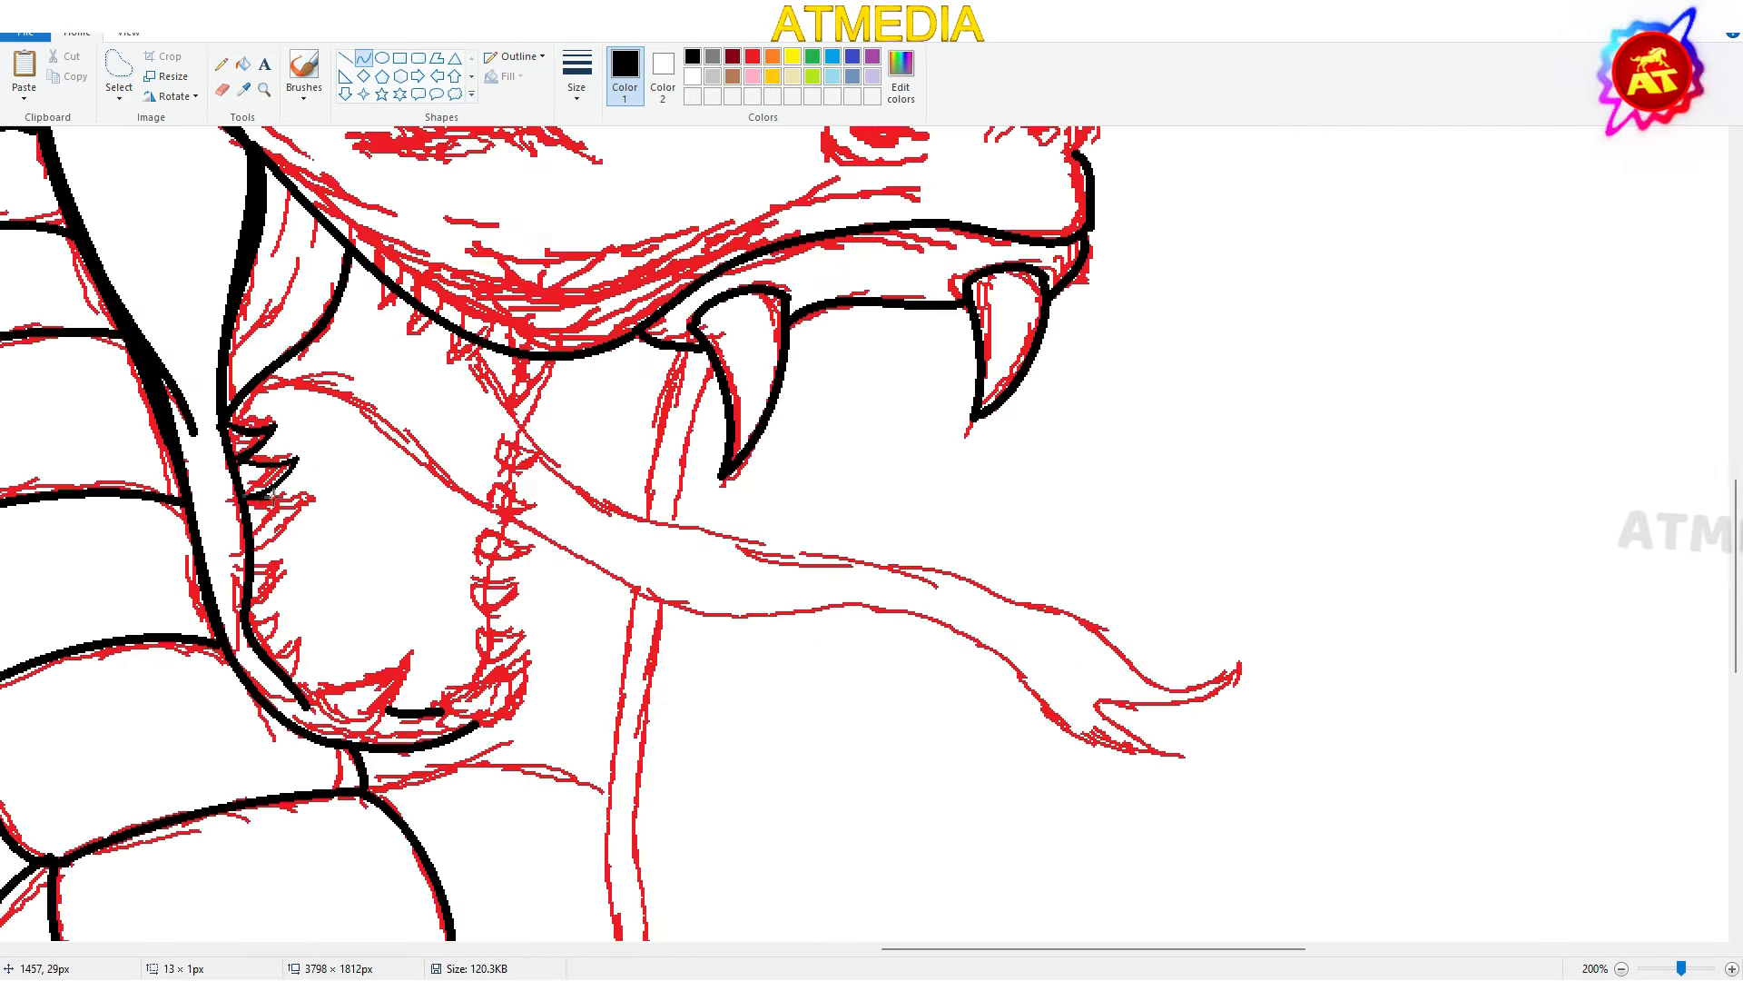
left_click(280, 584)
left_click(271, 629)
mouse_move(248, 628)
left_mouse_down()
mouse_move(288, 616)
mouse_move(298, 678)
mouse_move(411, 654)
mouse_move(298, 703)
left_mouse_up()
left_click(298, 656)
left_click(305, 667)
Outline the two larger front teeth at the bottom of the lower jaw and the gum between them
left_click(365, 692)
left_click(365, 687)
mouse_move(412, 653)
left_mouse_down()
mouse_move(380, 723)
mouse_move(522, 655)
mouse_move(484, 723)
left_mouse_up()
left_click(401, 689)
left_click(341, 724)
left_click(496, 692)
left_click(514, 695)
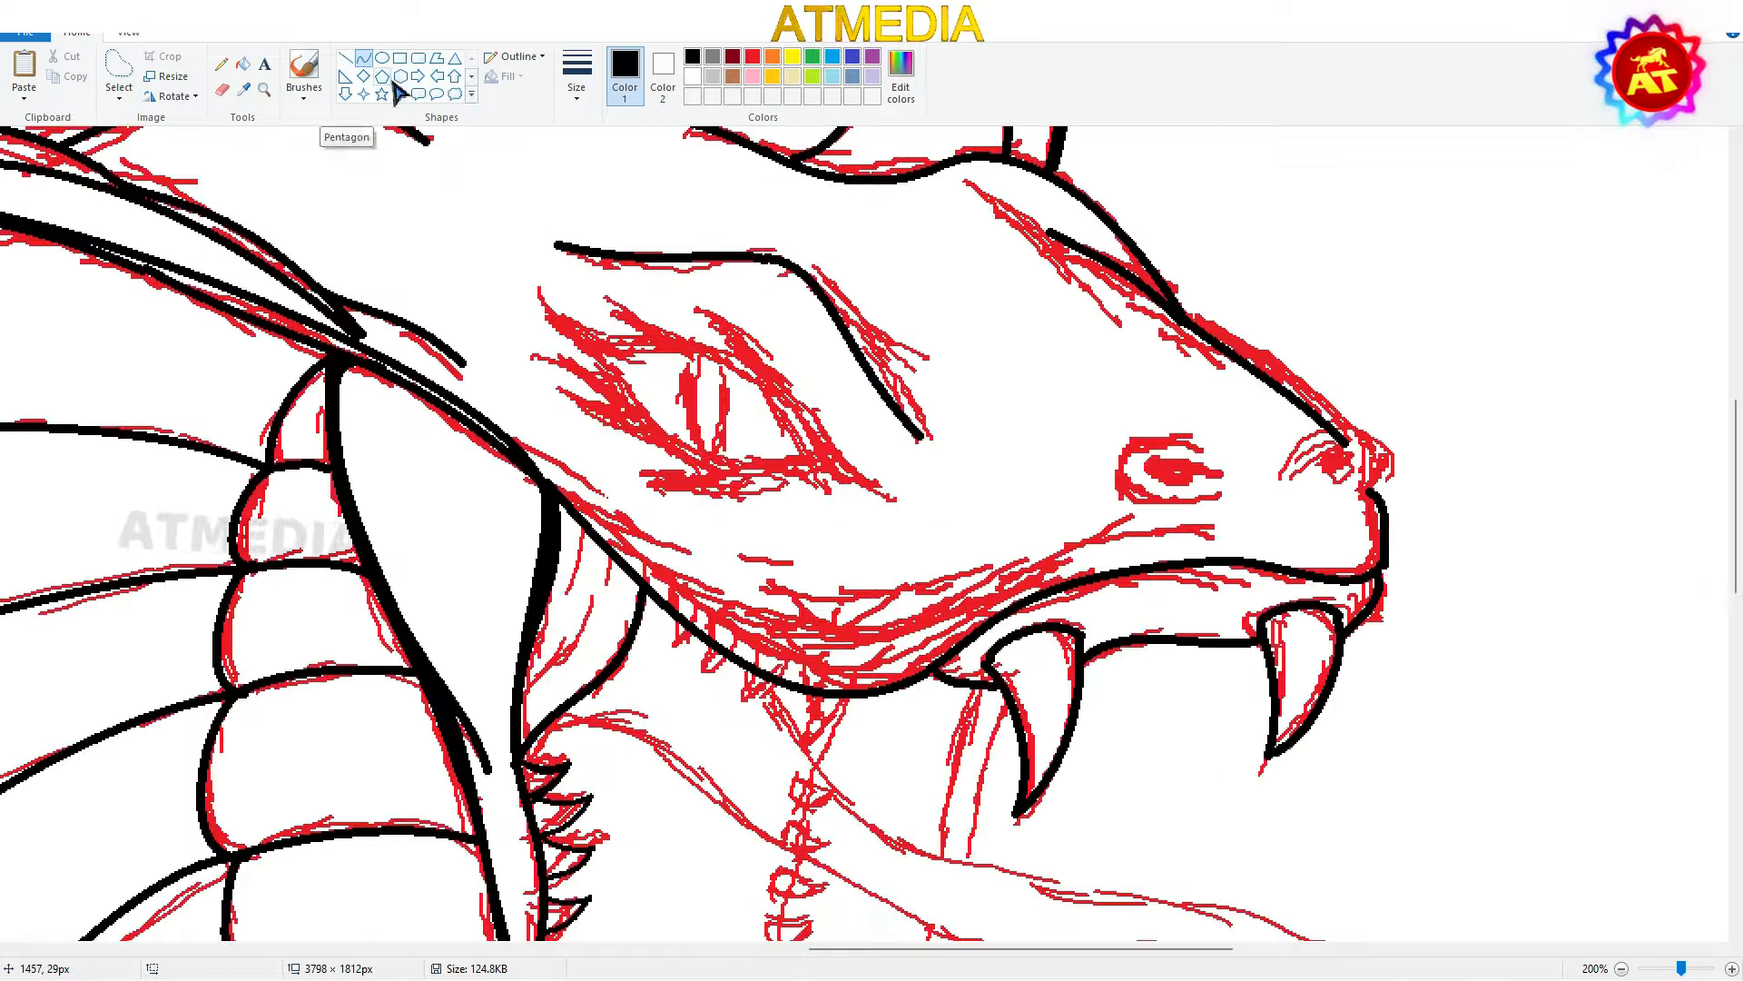
Double the upper lip line with a parallel black curve from the jaw corner to the rear fang
left_click_drag(548, 481, 935, 668)
left_click(689, 633)
left_click(822, 710)
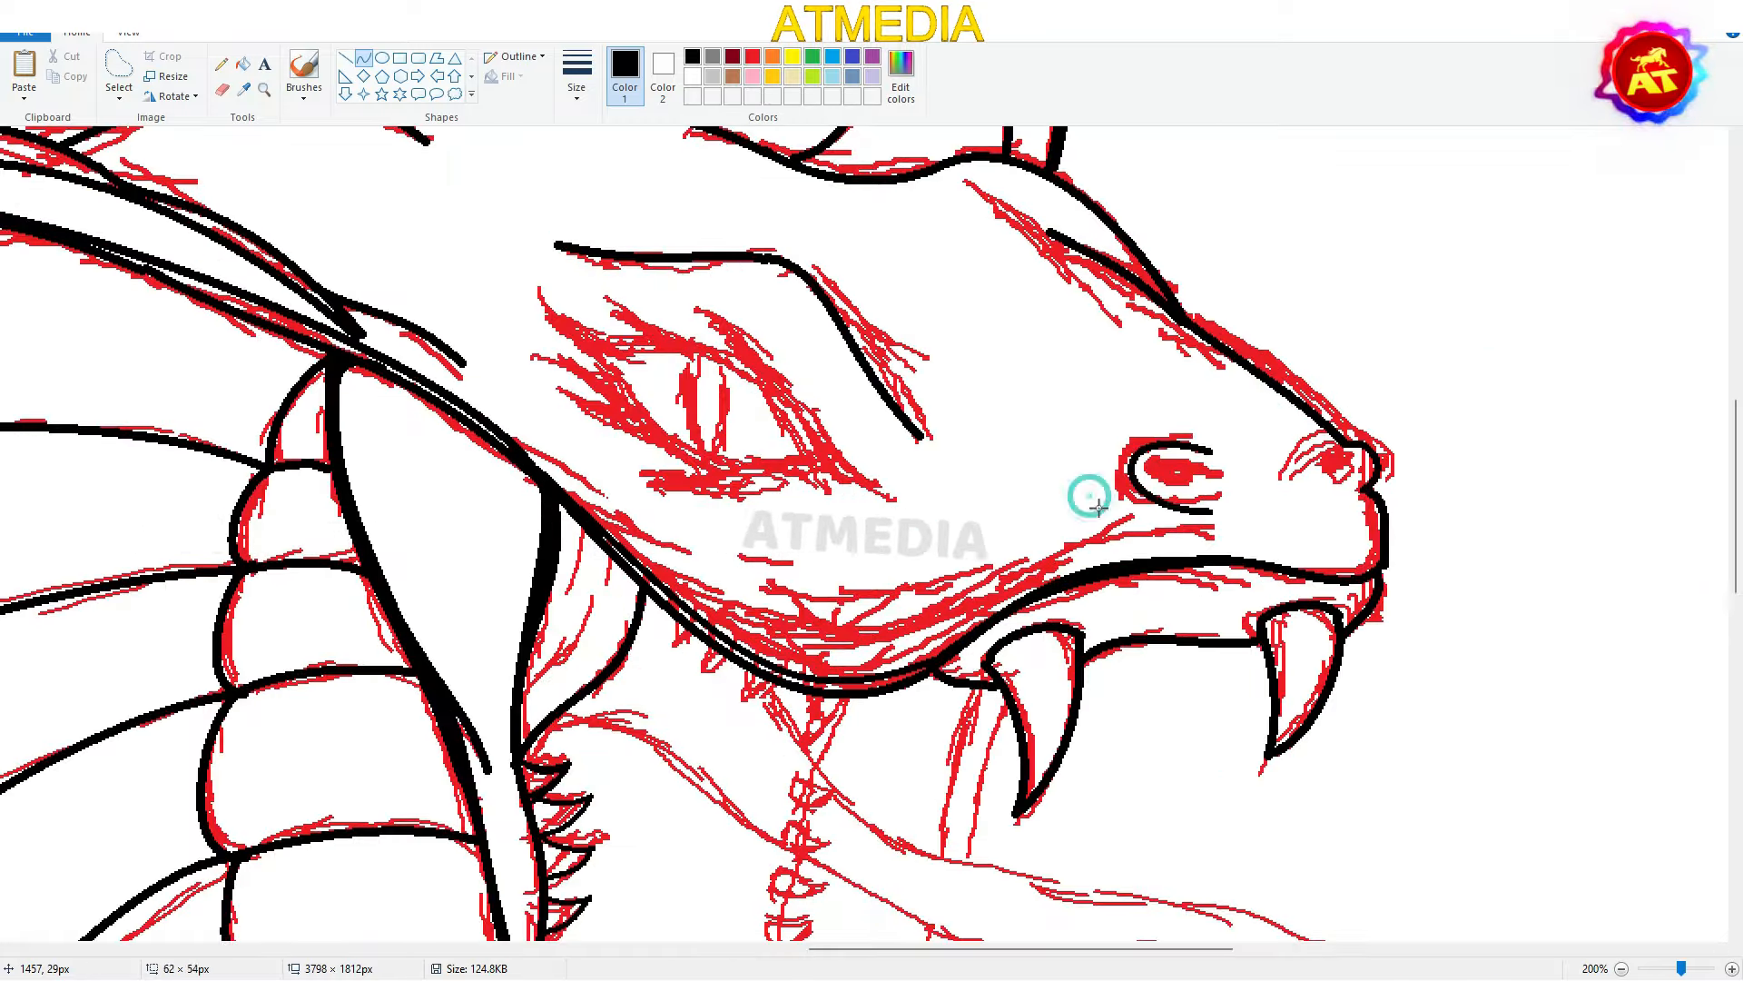
Draw the first black divider between the belly scales below the chin and the neck's far edge
scroll(1090, 494, "down", 5)
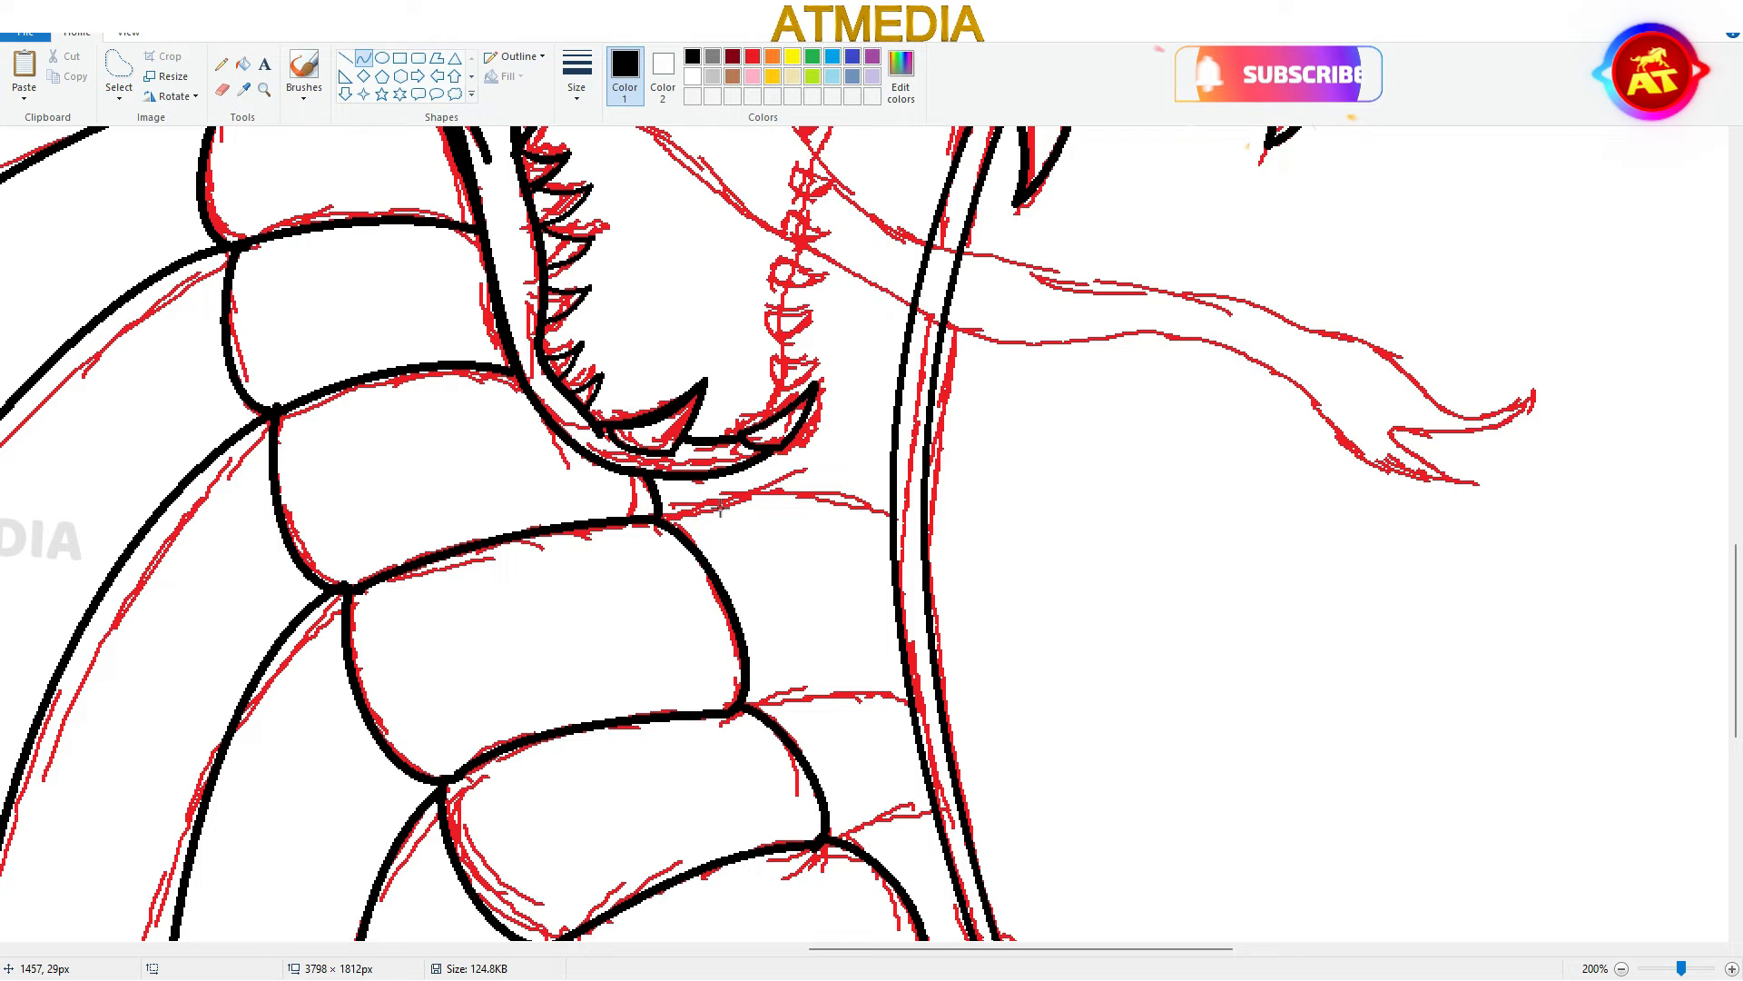
left_click_drag(908, 510, 653, 498)
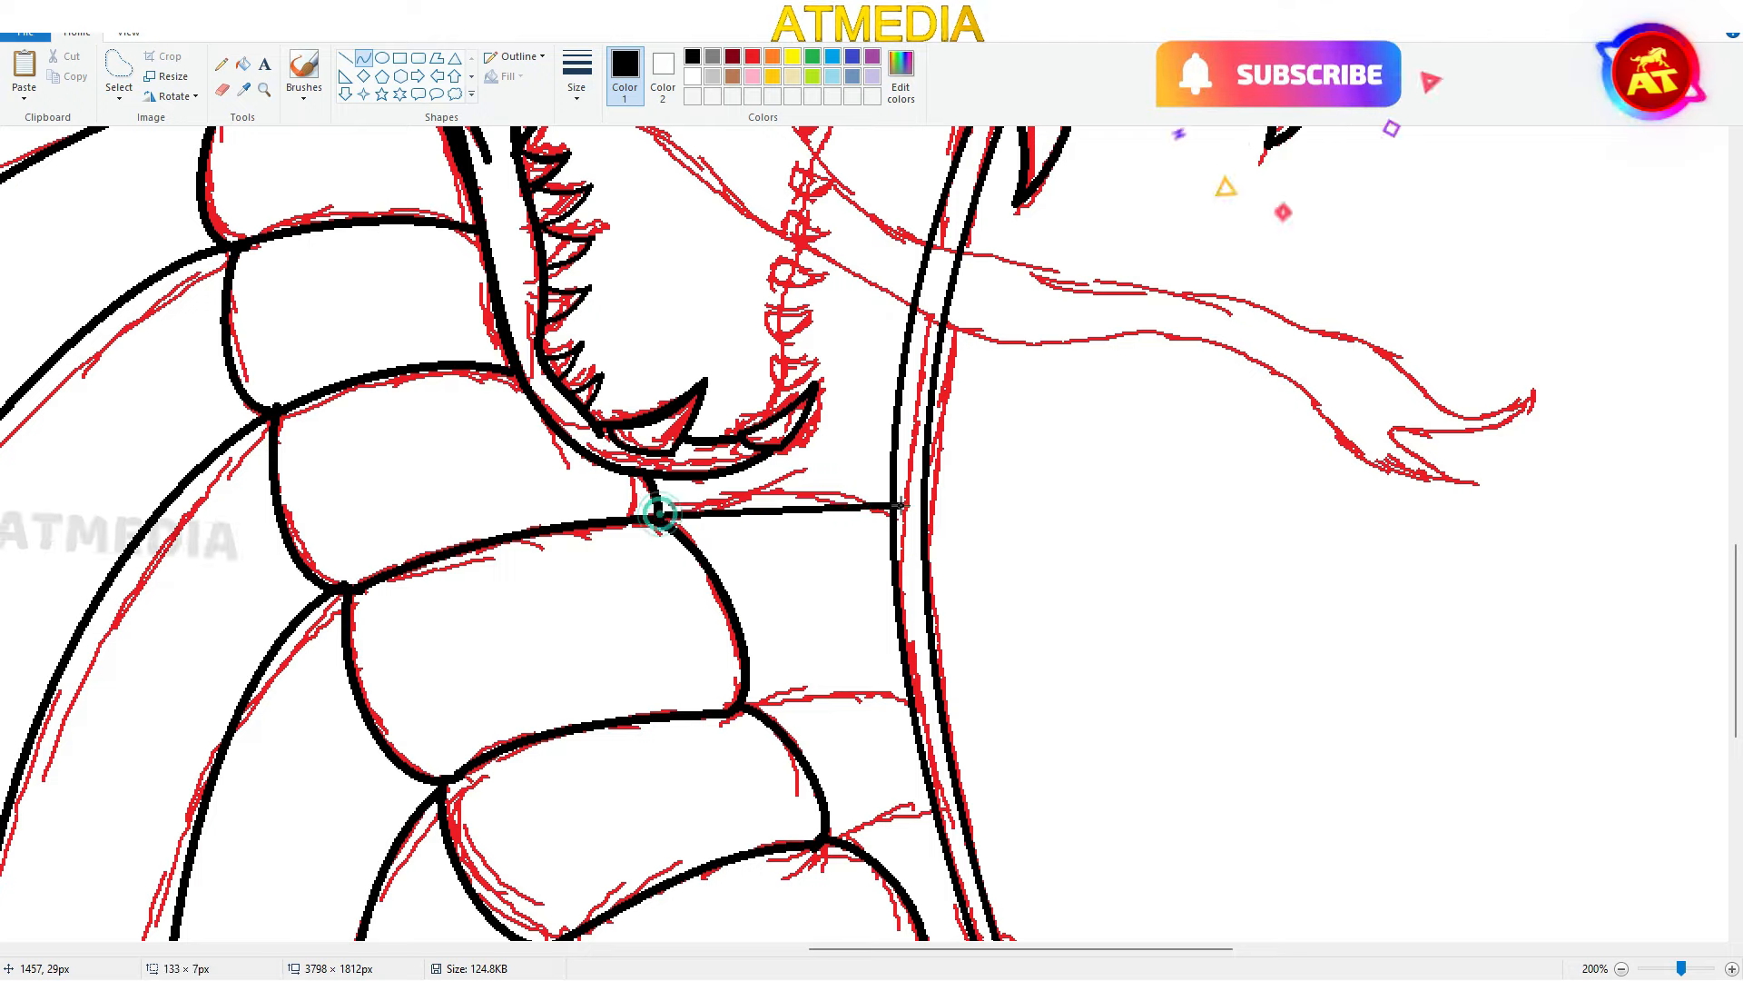
key("ctrl+z")
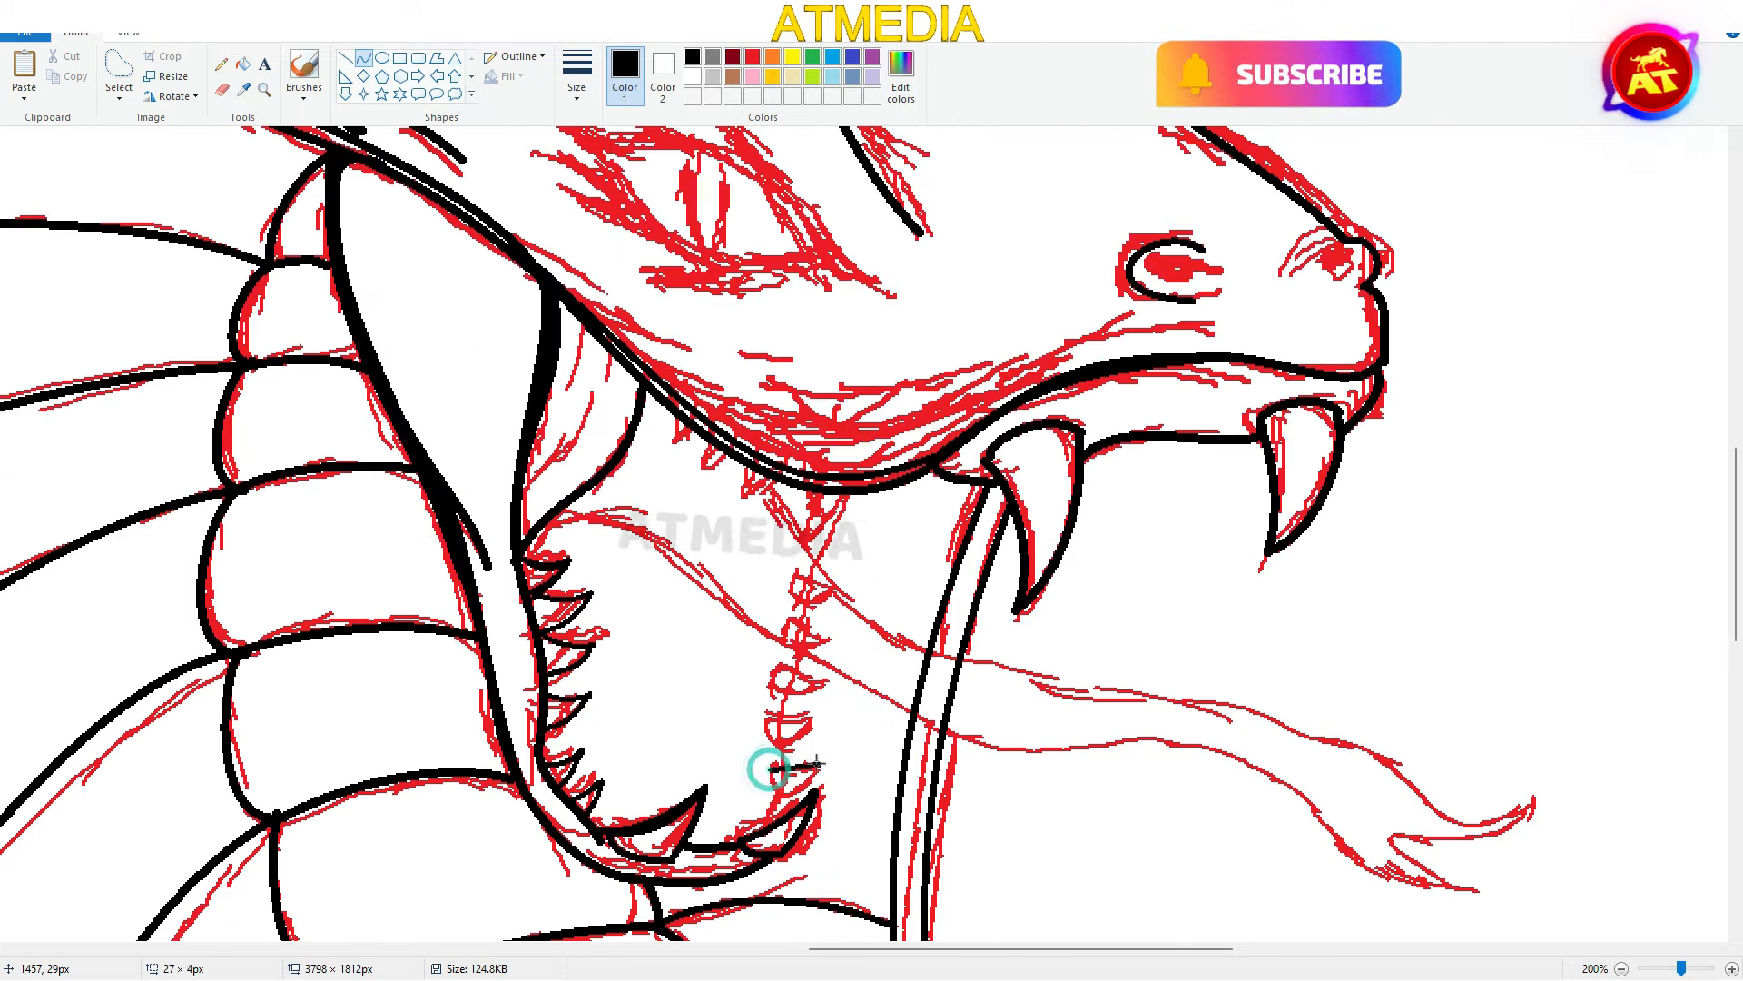
Outline the small teeth on the far side of the lower jaw in black
left_click_drag(817, 762, 819, 766)
left_click_drag(796, 768, 795, 779)
mouse_move(772, 771)
left_mouse_down()
mouse_move(819, 765)
mouse_move(814, 726)
left_mouse_up()
mouse_move(814, 726)
left_mouse_down()
mouse_move(770, 717)
mouse_move(784, 662)
left_mouse_up()
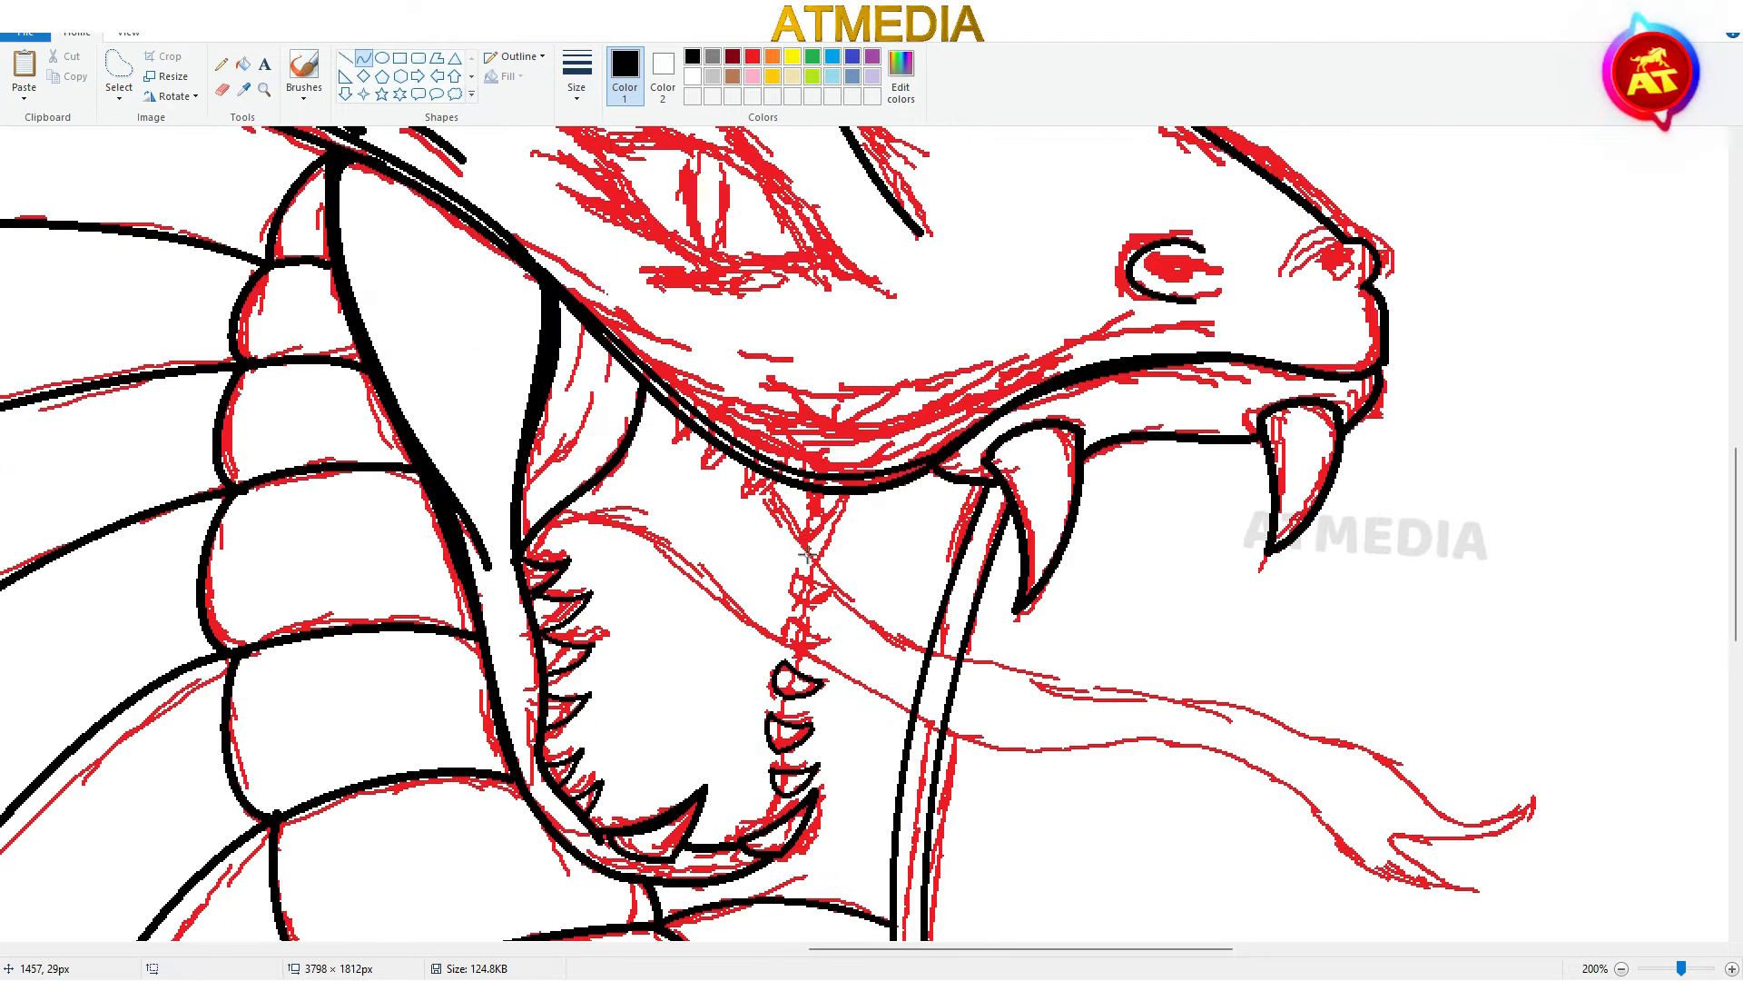
Trace the tongue's lower edge from the jaw corner to the neck line and outline small teeth under the upper lip
left_click_drag(525, 548, 915, 713)
left_click_drag(626, 585, 622, 472)
left_click_drag(771, 627, 749, 645)
left_click(919, 389)
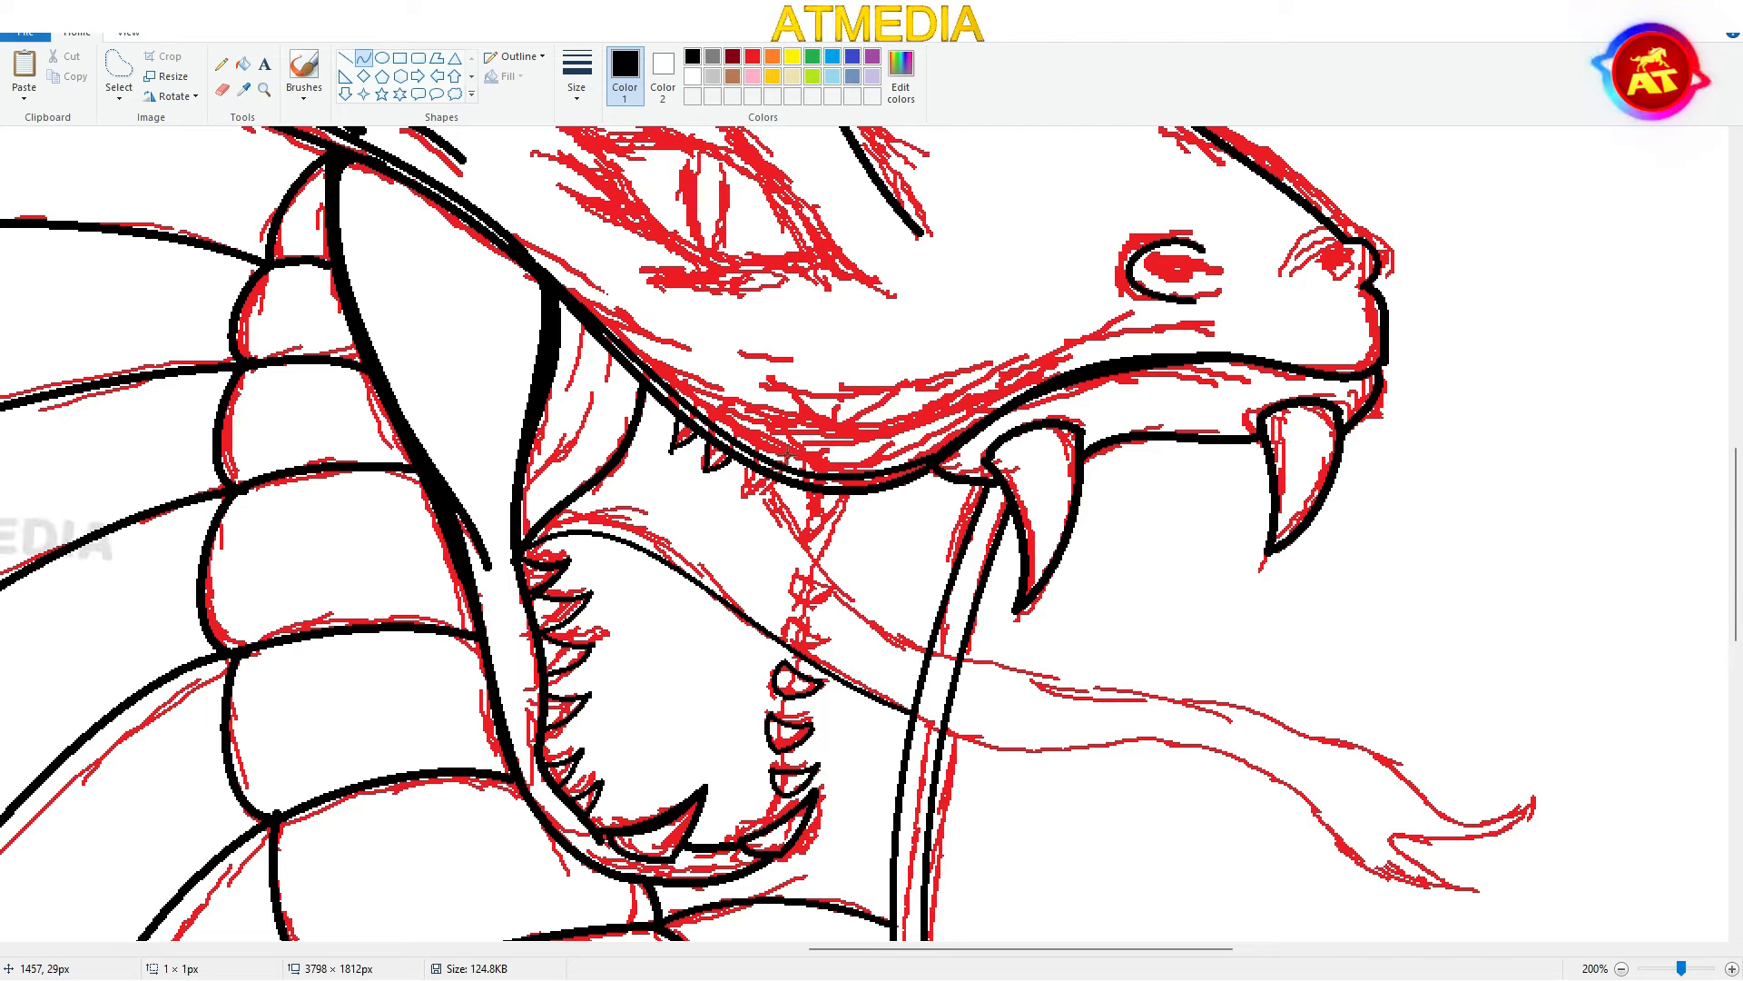
Trace the tongue's upper edge from the mouth and extend both edges outward to the start of the fork
left_click_drag(787, 529, 928, 652)
left_click_drag(849, 581, 836, 599)
left_click_drag(928, 654, 1233, 722)
mouse_move(915, 713)
left_mouse_down()
mouse_move(1115, 747)
mouse_move(1345, 851)
left_mouse_up()
mouse_move(1244, 790)
left_mouse_down()
mouse_move(1271, 754)
mouse_move(1388, 753)
left_mouse_up()
Trace the two prongs and the notch of the tongue's forked tip with thin black curves
mouse_move(1384, 753)
left_mouse_down()
mouse_move(1474, 835)
mouse_move(1535, 804)
left_mouse_up()
left_click_drag(1453, 790, 1439, 831)
left_click_drag(1345, 851, 1494, 870)
mouse_move(1421, 872)
left_mouse_down()
mouse_move(1430, 913)
mouse_move(1389, 826)
left_mouse_up()
left_click_drag(1429, 849, 1417, 881)
left_click_drag(1389, 826, 1532, 804)
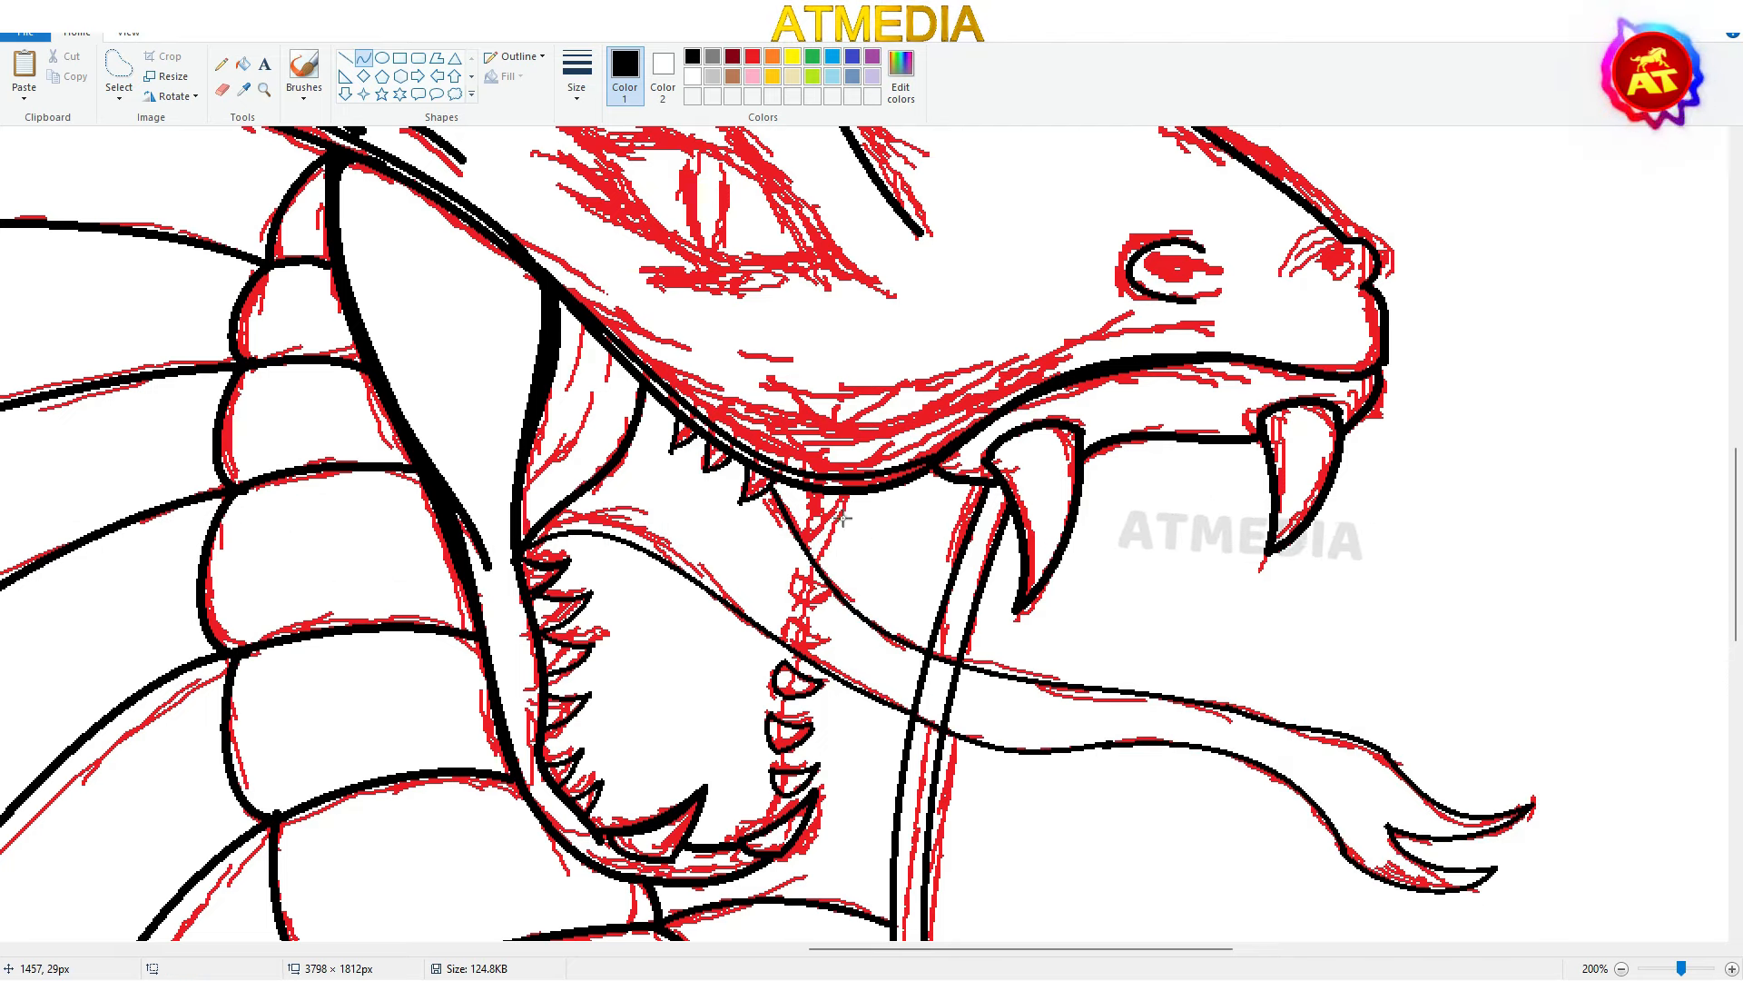
Outline the last tooth under the upper lip and the far jaw edge just above the tongue
left_click_drag(821, 495, 805, 537)
mouse_move(805, 538)
left_mouse_down()
mouse_move(849, 496)
mouse_move(815, 563)
left_mouse_up()
left_click_drag(832, 530, 824, 534)
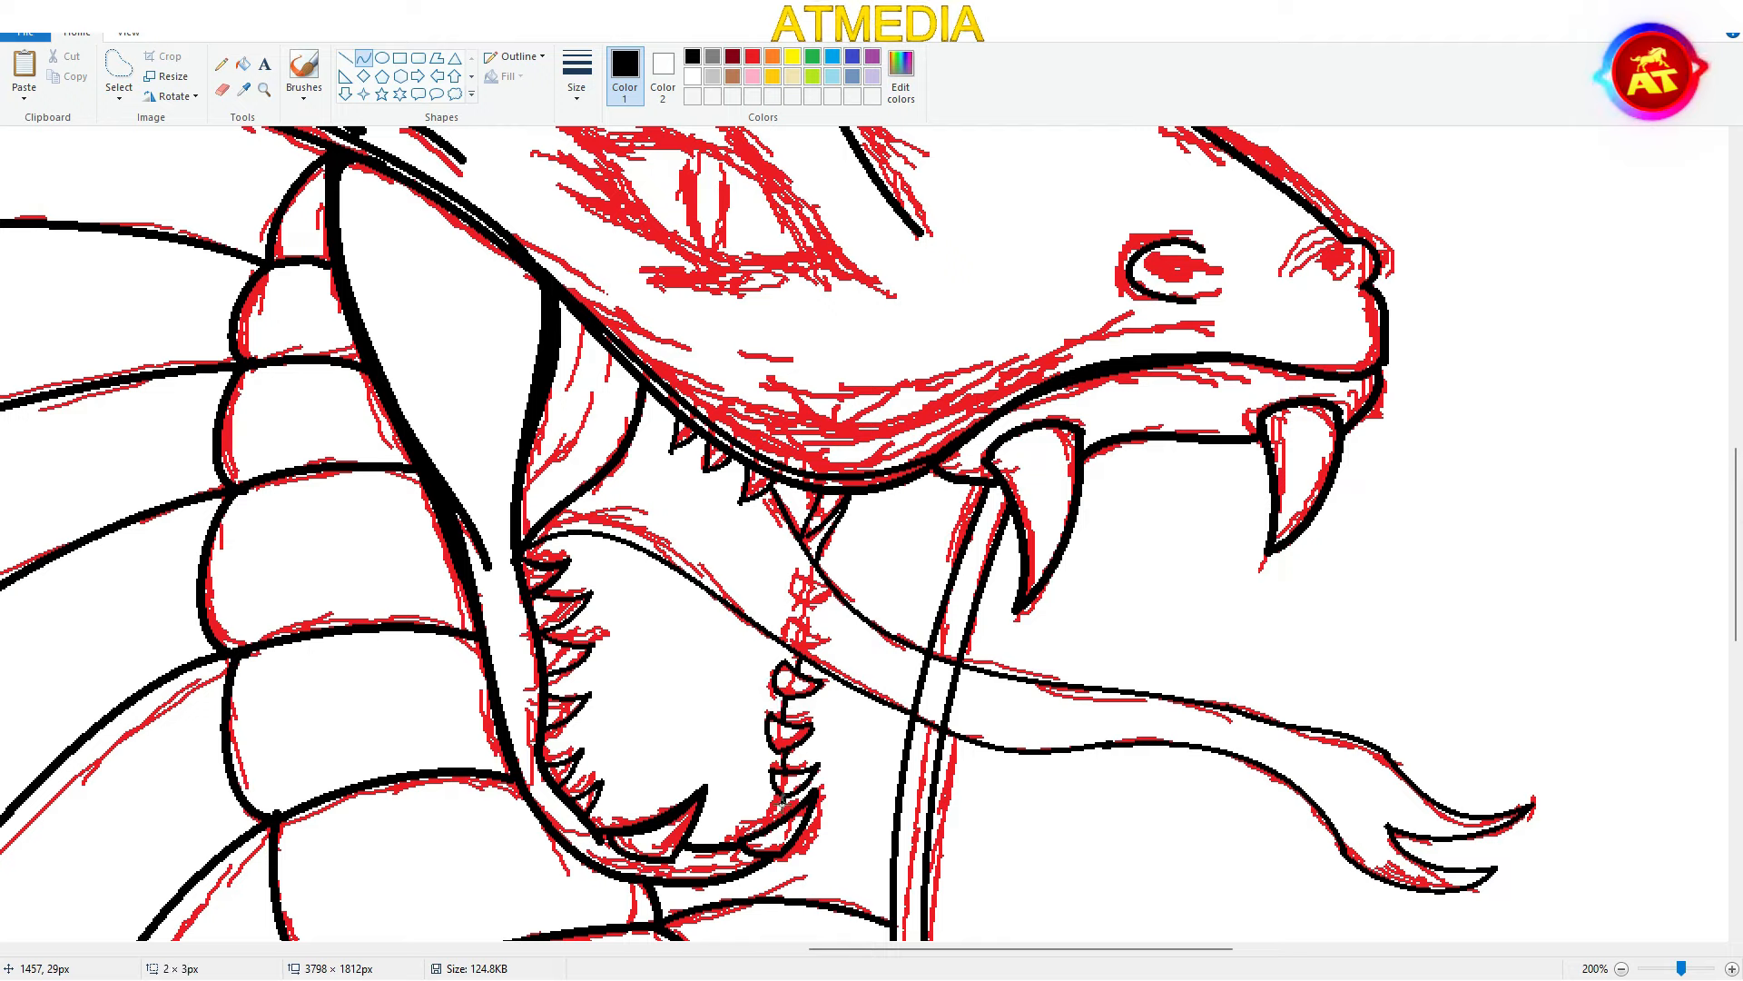
Select the red eye sketch and move it to the empty canvas area above the hood
scroll(917, 592, "up", 5)
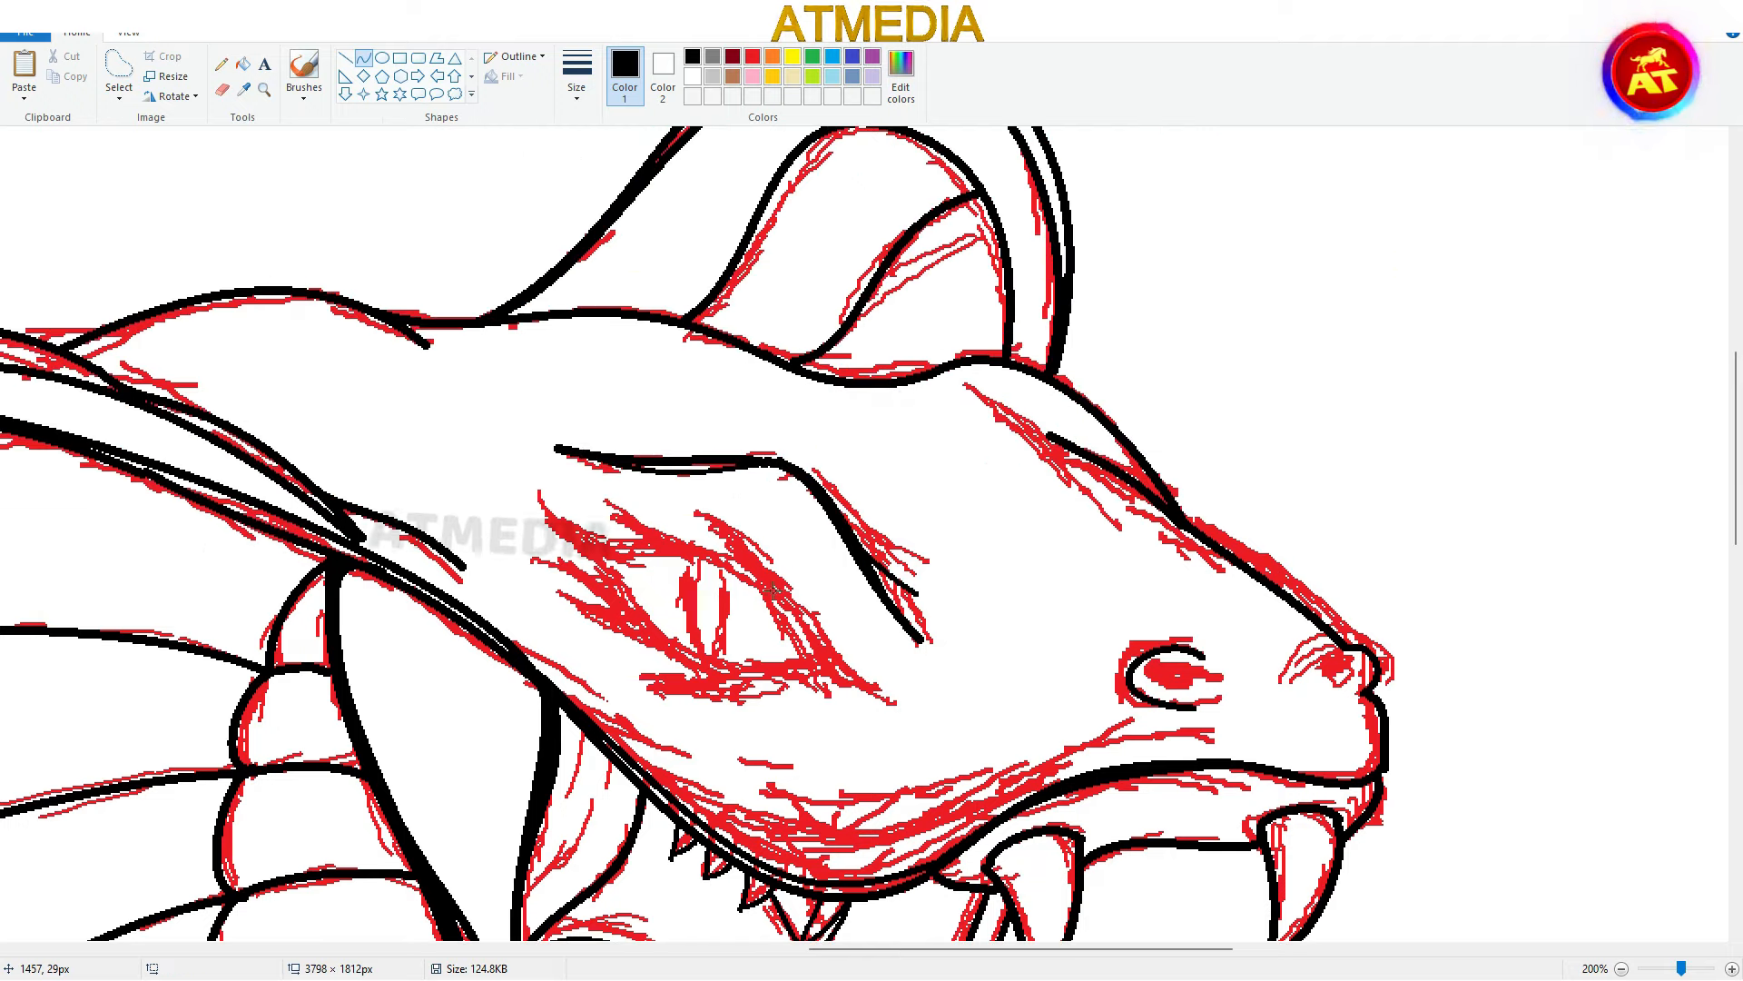
scroll(774, 591, "down", 1)
left_click(119, 65)
left_click_drag(738, 309, 916, 428)
left_click_drag(831, 372, 545, 136)
Trace the upper and lower eyelids of the moved eye with black curves meeting at both corners
scroll(864, 541, "up", 5)
left_click(364, 58)
left_click_drag(1090, 521, 1338, 673)
mouse_move(1248, 586)
left_mouse_down()
mouse_move(1282, 577)
mouse_move(1277, 542)
left_mouse_up()
left_click(1277, 542)
left_click_drag(1097, 524, 1331, 658)
left_click_drag(1185, 595, 1146, 652)
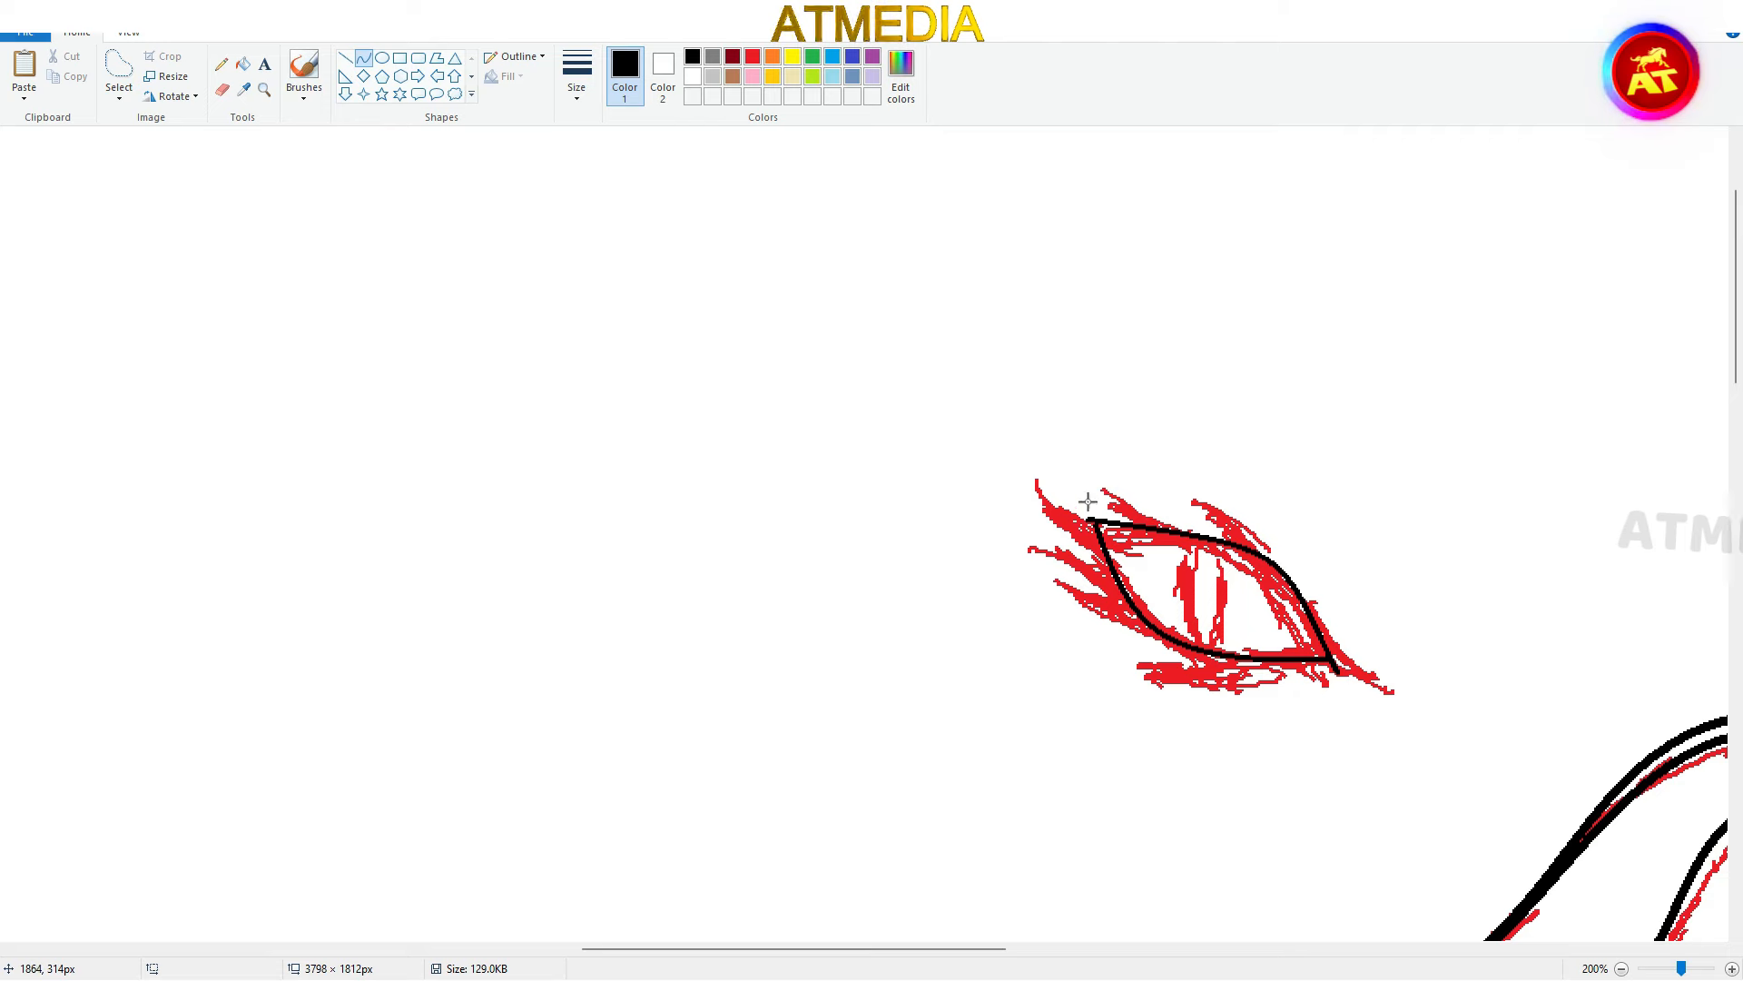
Draw pointed black lashes around the eye's rear corner and trace the first spike above the upper lid
mouse_move(1087, 540)
left_mouse_down()
mouse_move(1100, 570)
mouse_move(1032, 545)
left_mouse_up()
left_click_drag(1069, 557, 1108, 600)
left_click_drag(1071, 572, 1088, 559)
mouse_move(1107, 600)
left_mouse_down()
mouse_move(1063, 587)
mouse_move(1240, 673)
left_mouse_up()
left_click_drag(1157, 636, 1167, 665)
mouse_move(1137, 524)
left_mouse_down()
mouse_move(1110, 484)
mouse_move(1236, 534)
left_mouse_up()
left_click_drag(1162, 505, 1127, 505)
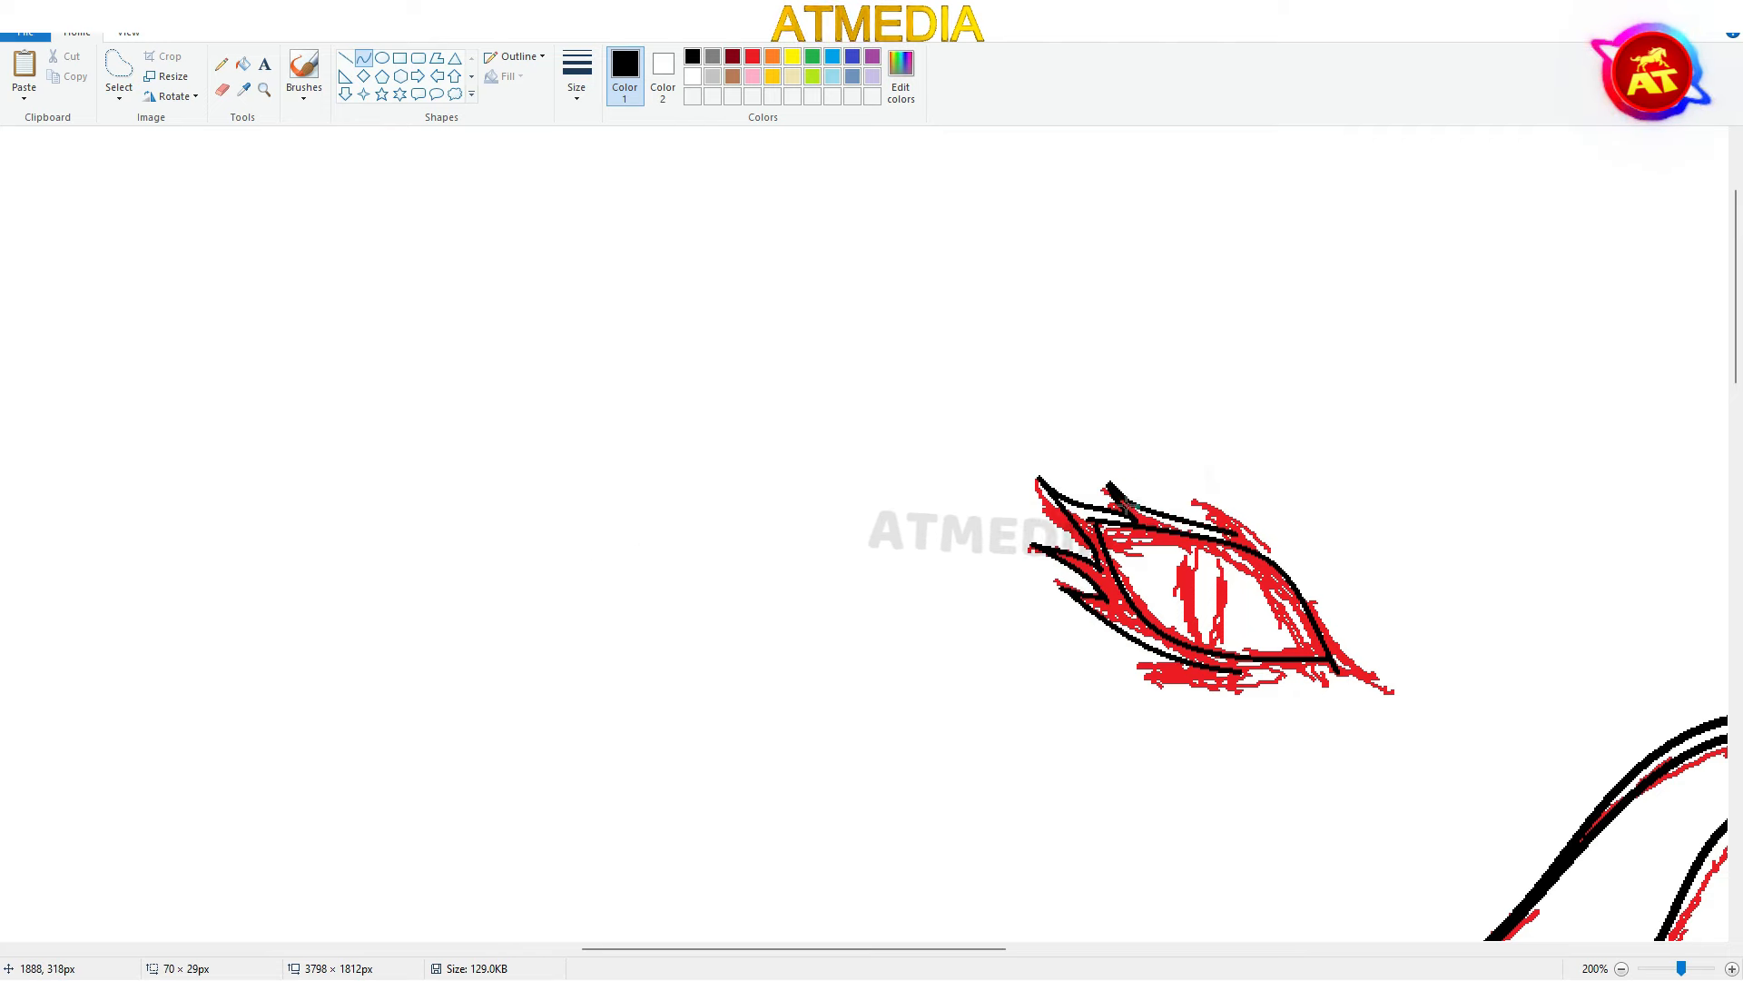
Outline the second upper lash and extend the outer lid lines to meet at a point beyond the front corner
left_click_drag(1281, 555, 1293, 553)
left_click_drag(1240, 672, 1368, 699)
left_click_drag(1307, 686, 1320, 676)
left_click_drag(1323, 617, 1358, 692)
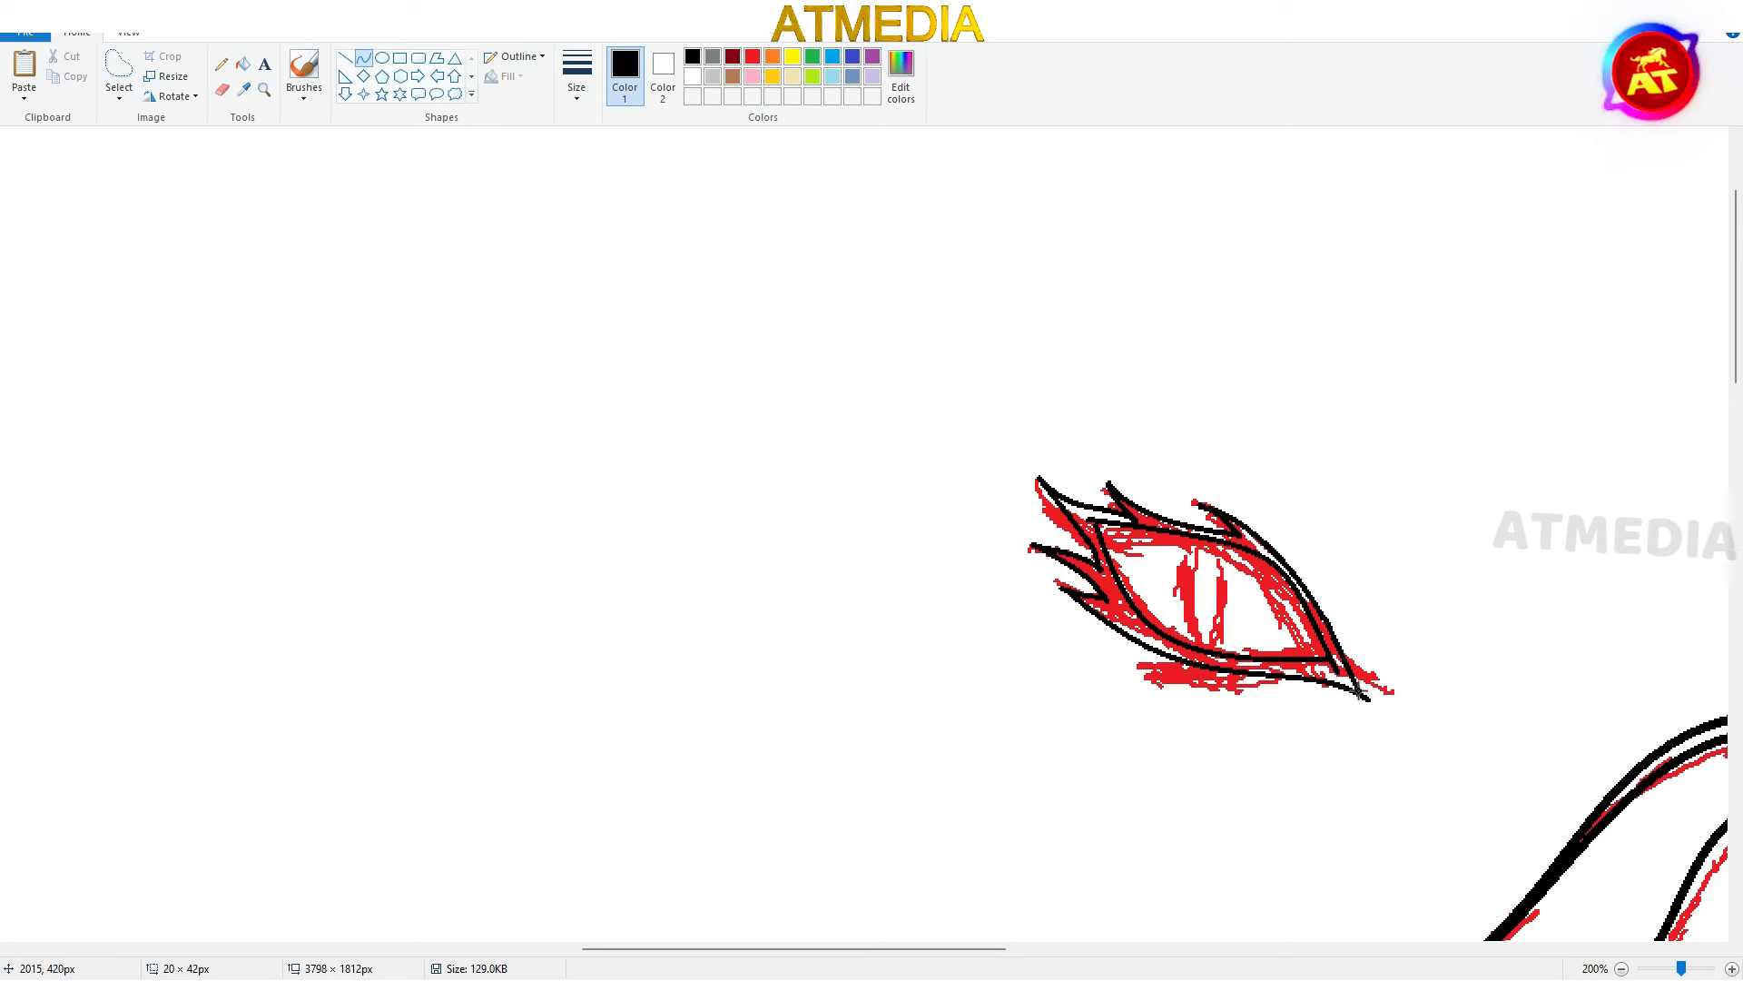
key("ctrl+z")
left_click_drag(1323, 617, 1355, 687)
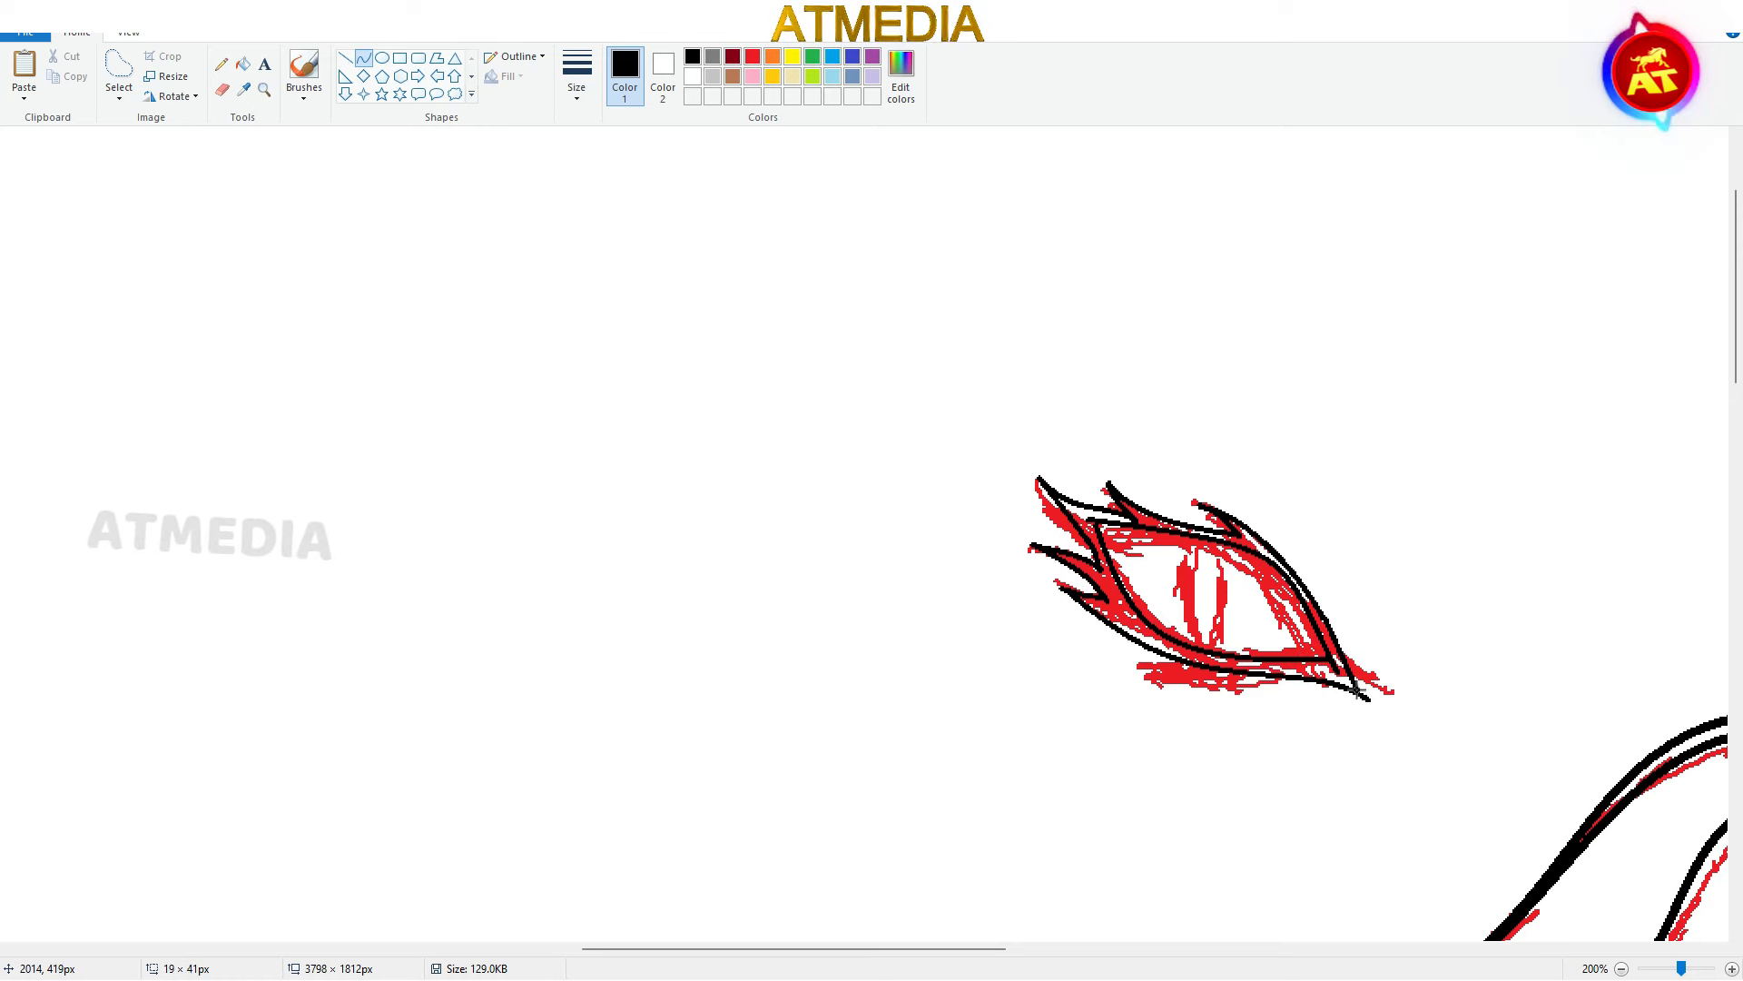
Add a curved spike beneath the lower lid and a pointed tail at the eye's front corner
mouse_move(1249, 673)
left_mouse_down()
mouse_move(1101, 651)
mouse_move(1160, 669)
left_mouse_up()
left_click_drag(1101, 650, 1269, 679)
left_click_drag(1180, 670, 1180, 688)
left_click_drag(1323, 617, 1402, 699)
left_click_drag(1349, 673, 1394, 696)
Erase the red sketch from the eye and fill the gaps between the lid lines and lashes with black
left_click(223, 90)
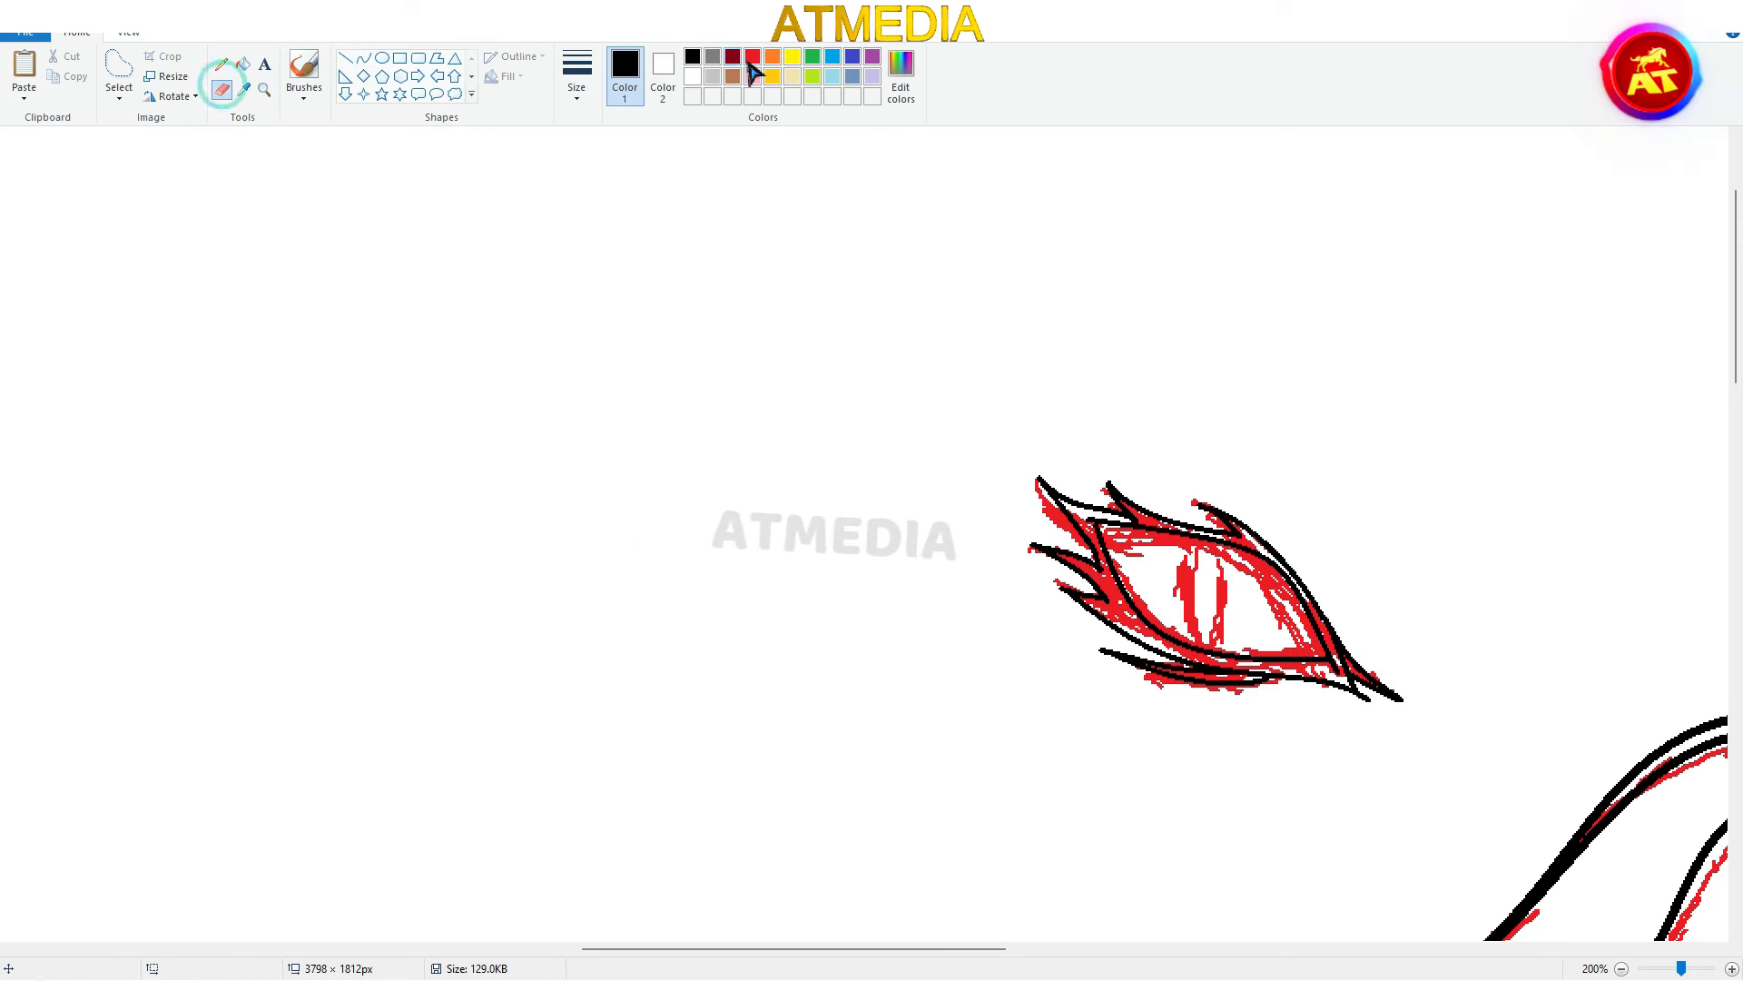
left_click(753, 57)
mouse_move(1207, 581)
left_mouse_down()
mouse_move(732, 537)
mouse_move(1334, 654)
left_mouse_up()
left_click(693, 56)
left_click(243, 64)
left_click(1120, 601)
left_click(1258, 542)
left_click(221, 64)
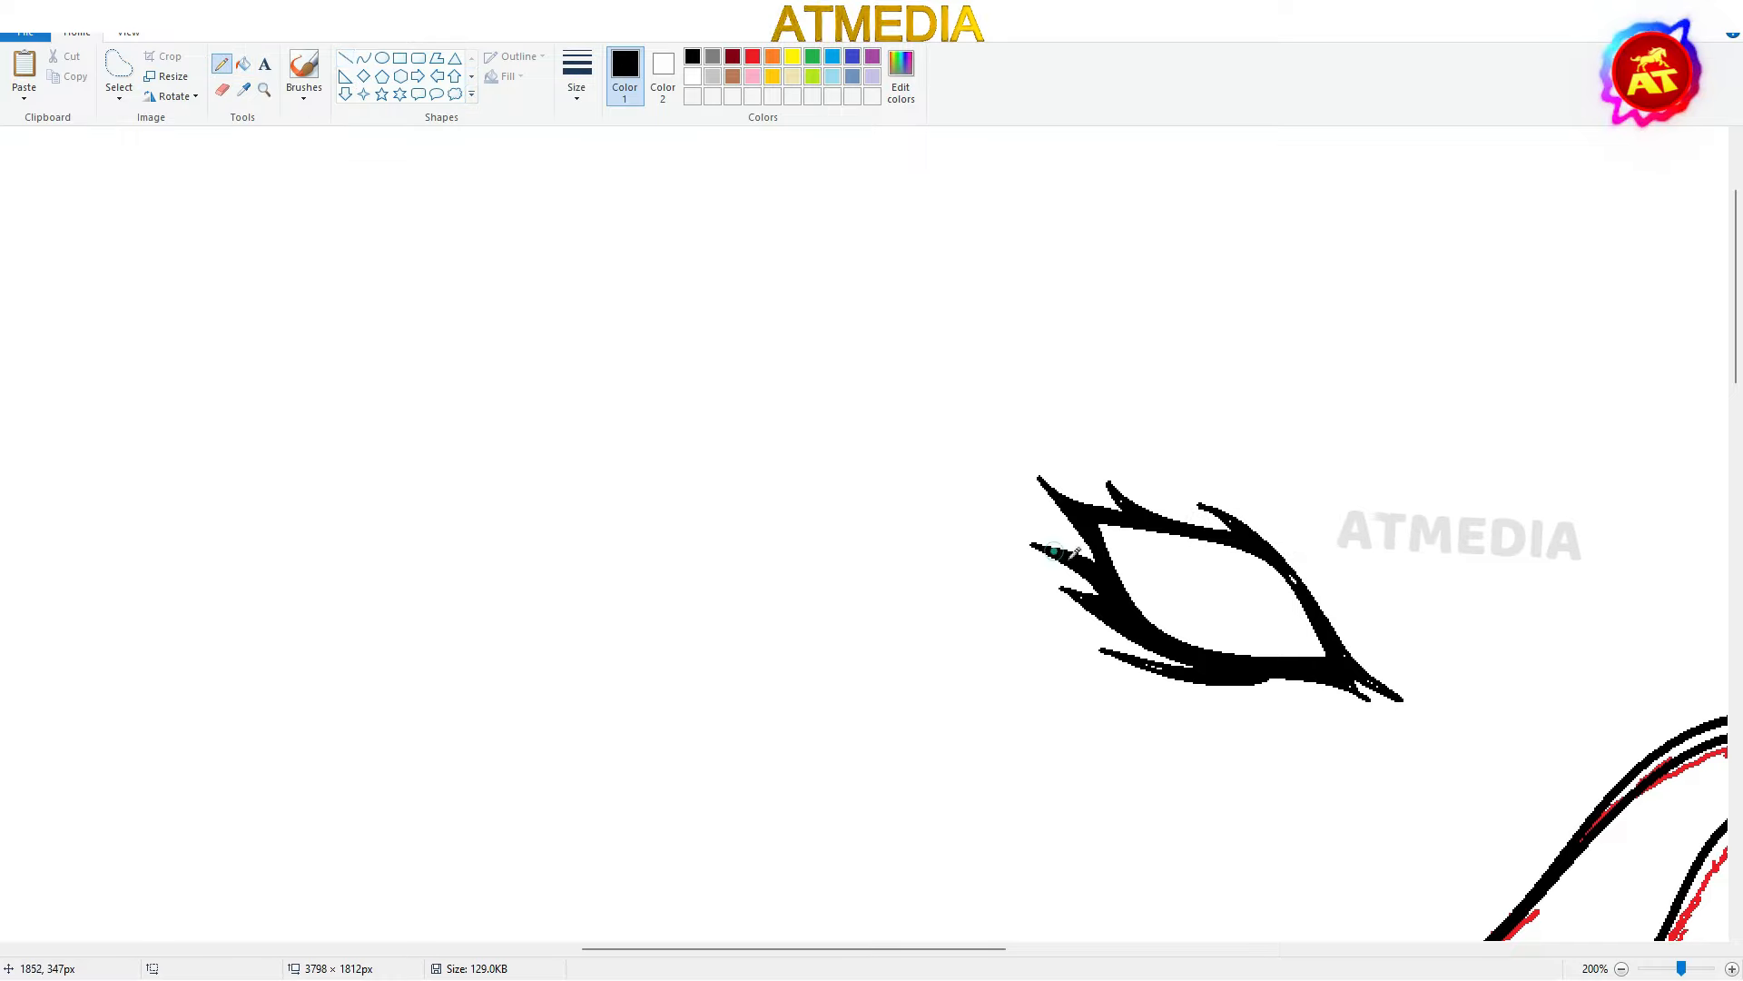
Erase the remaining red sketch lines across the whole cobra while keeping the black outlines
left_click(221, 89)
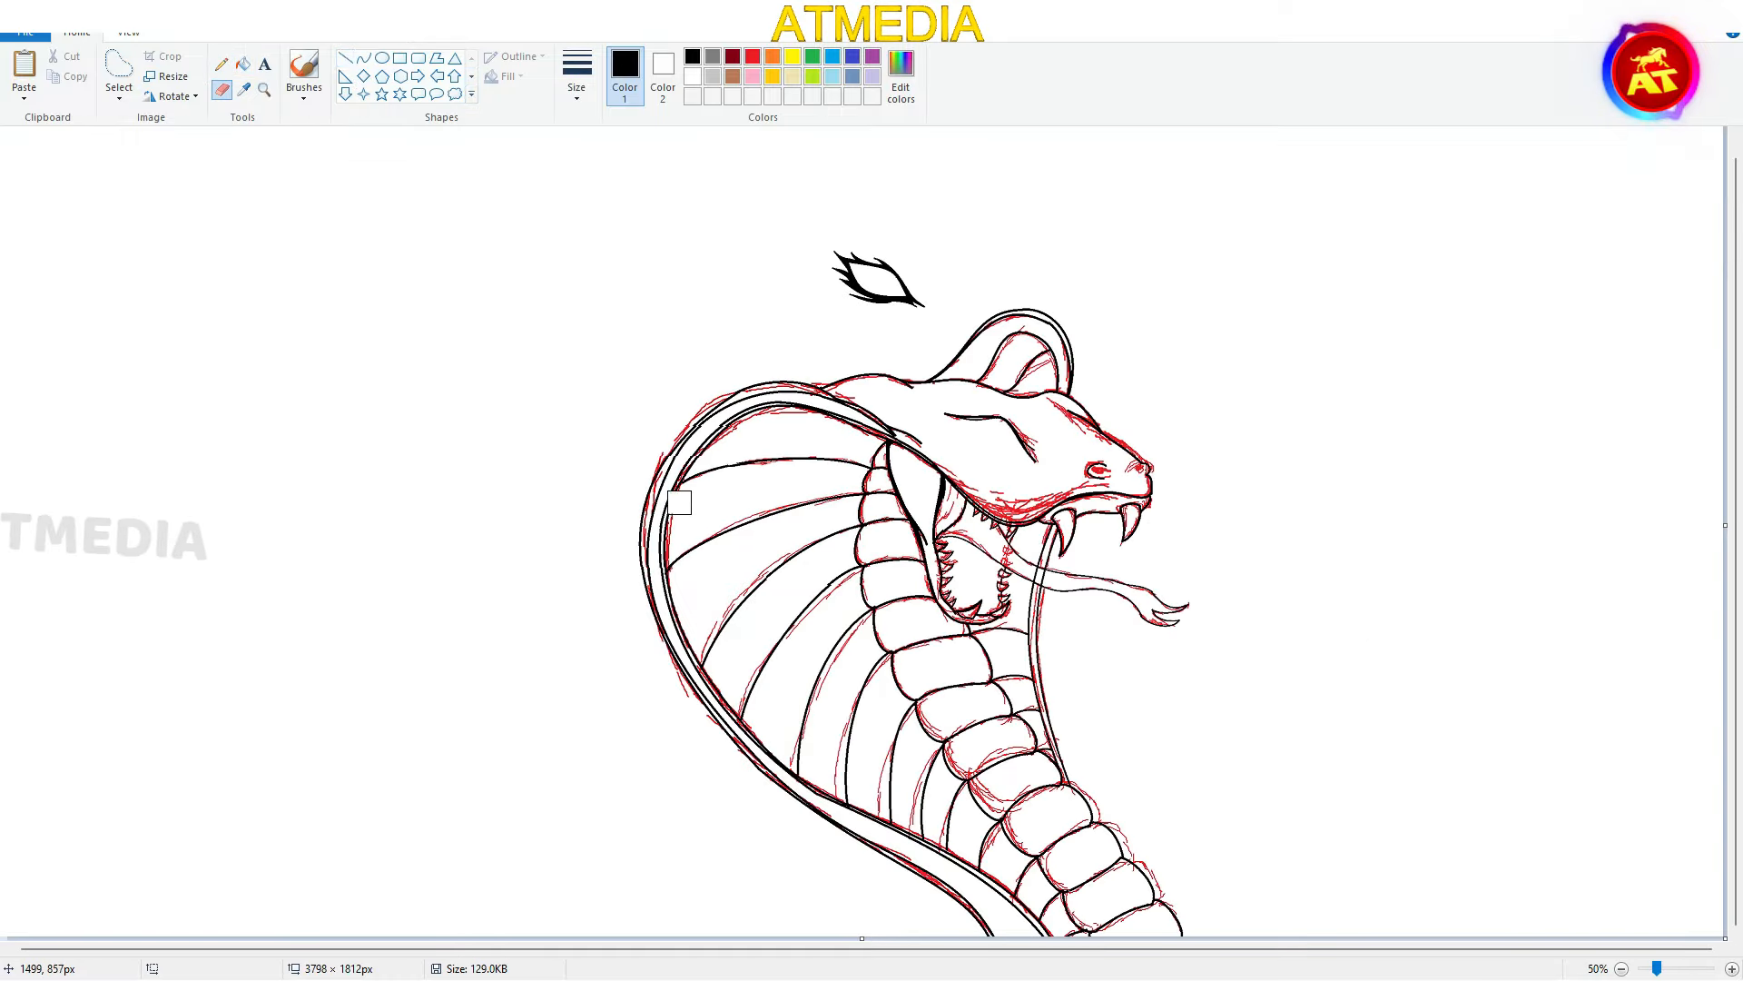
left_click(753, 56)
mouse_move(670, 459)
left_mouse_down()
mouse_move(727, 701)
mouse_move(1010, 943)
mouse_move(1209, 843)
mouse_move(1047, 783)
mouse_move(1263, 770)
mouse_move(1254, 669)
mouse_move(799, 598)
mouse_move(1190, 545)
mouse_move(1059, 437)
mouse_move(691, 467)
mouse_move(1045, 402)
mouse_move(972, 347)
mouse_move(1050, 471)
left_mouse_up()
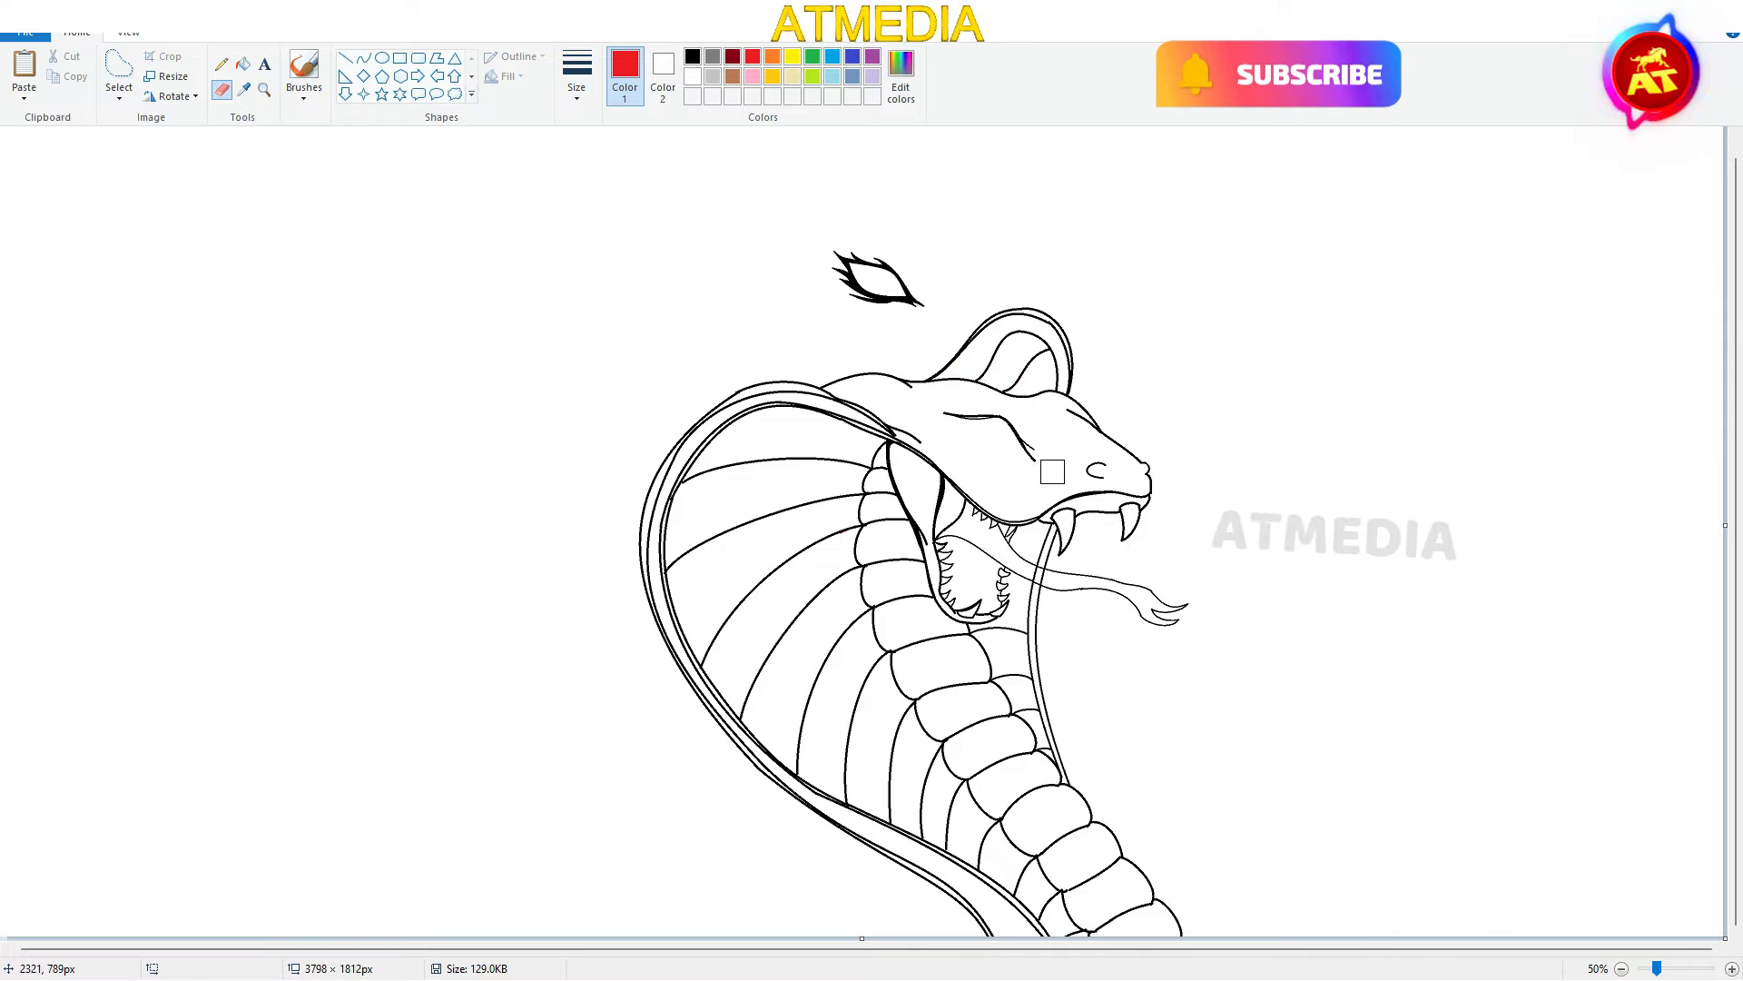
Select the finished eye and move it onto the cobra's head beneath the brow line
left_click(119, 64)
left_click_drag(790, 225, 792, 226)
left_click(1665, 308)
left_click_drag(879, 281, 1009, 475)
Fill the narrow gaps between the double outlines of the hood's outer and inner rims with black
left_click(243, 65)
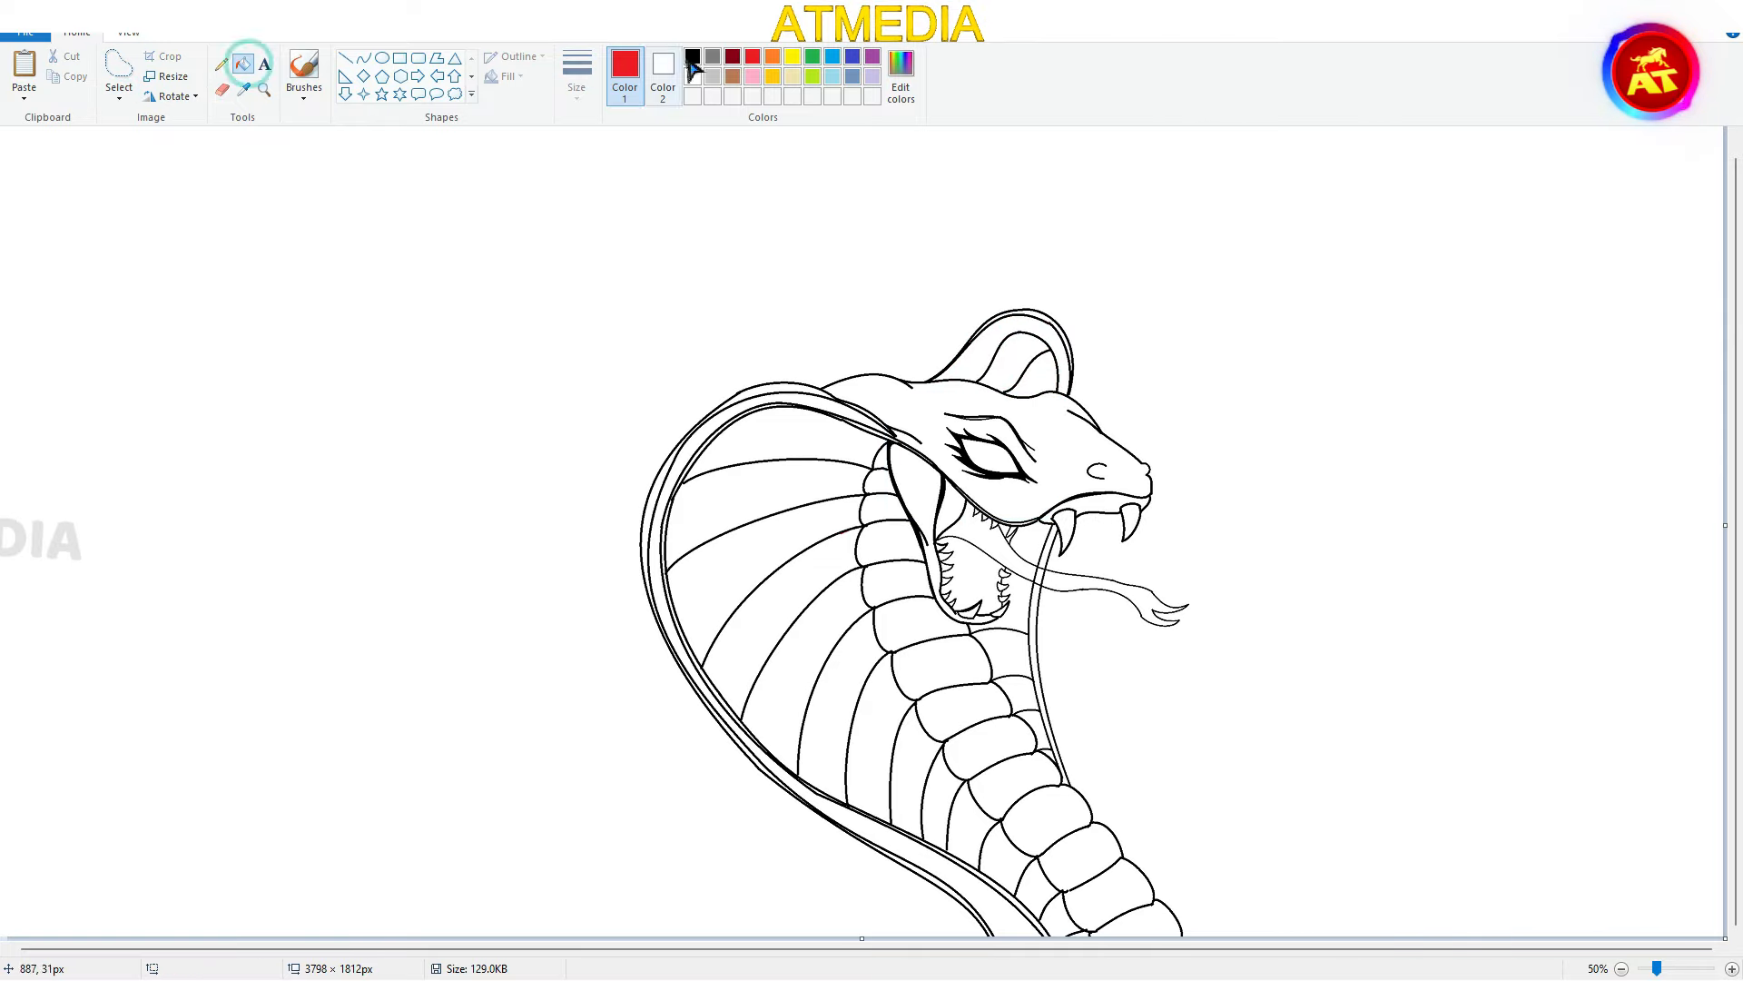
left_click(693, 56)
left_click(646, 535)
left_click(664, 521)
left_click(917, 877)
left_click(1008, 890)
Clear the neck-edge line segments that cross the inside of the tongue
left_click(221, 90)
left_click(752, 56)
scroll(780, 684, "up", 1)
left_click(345, 57)
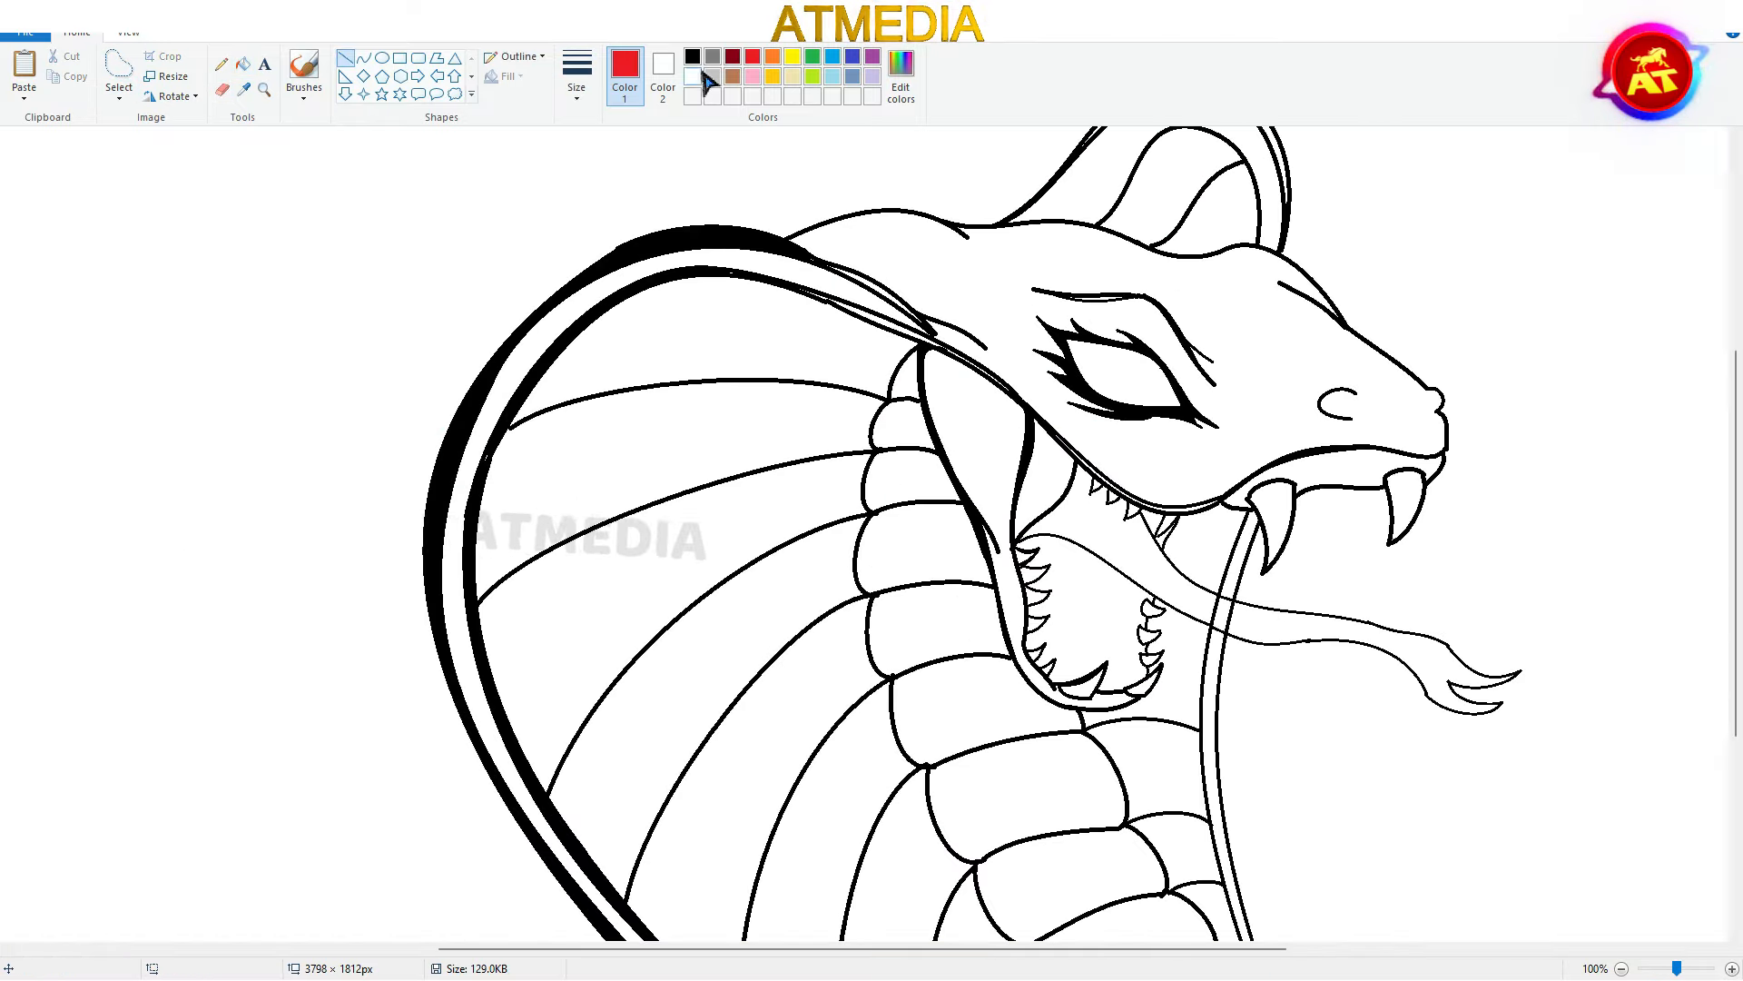
scroll(1035, 579, "up", 1)
scroll(1036, 572, "up", 2)
left_click(221, 90)
left_click(345, 58)
mouse_move(1280, 455)
left_mouse_down()
mouse_move(1329, 469)
mouse_move(1314, 519)
left_mouse_up()
left_click(243, 65)
left_click(1284, 476)
left_click(1316, 486)
Thicken the tongue's lower edge with a black curve from the mouth corner past the neck edge
left_click(693, 56)
left_click(363, 57)
left_click(577, 76)
left_click(567, 180)
left_click_drag(879, 350, 1349, 545)
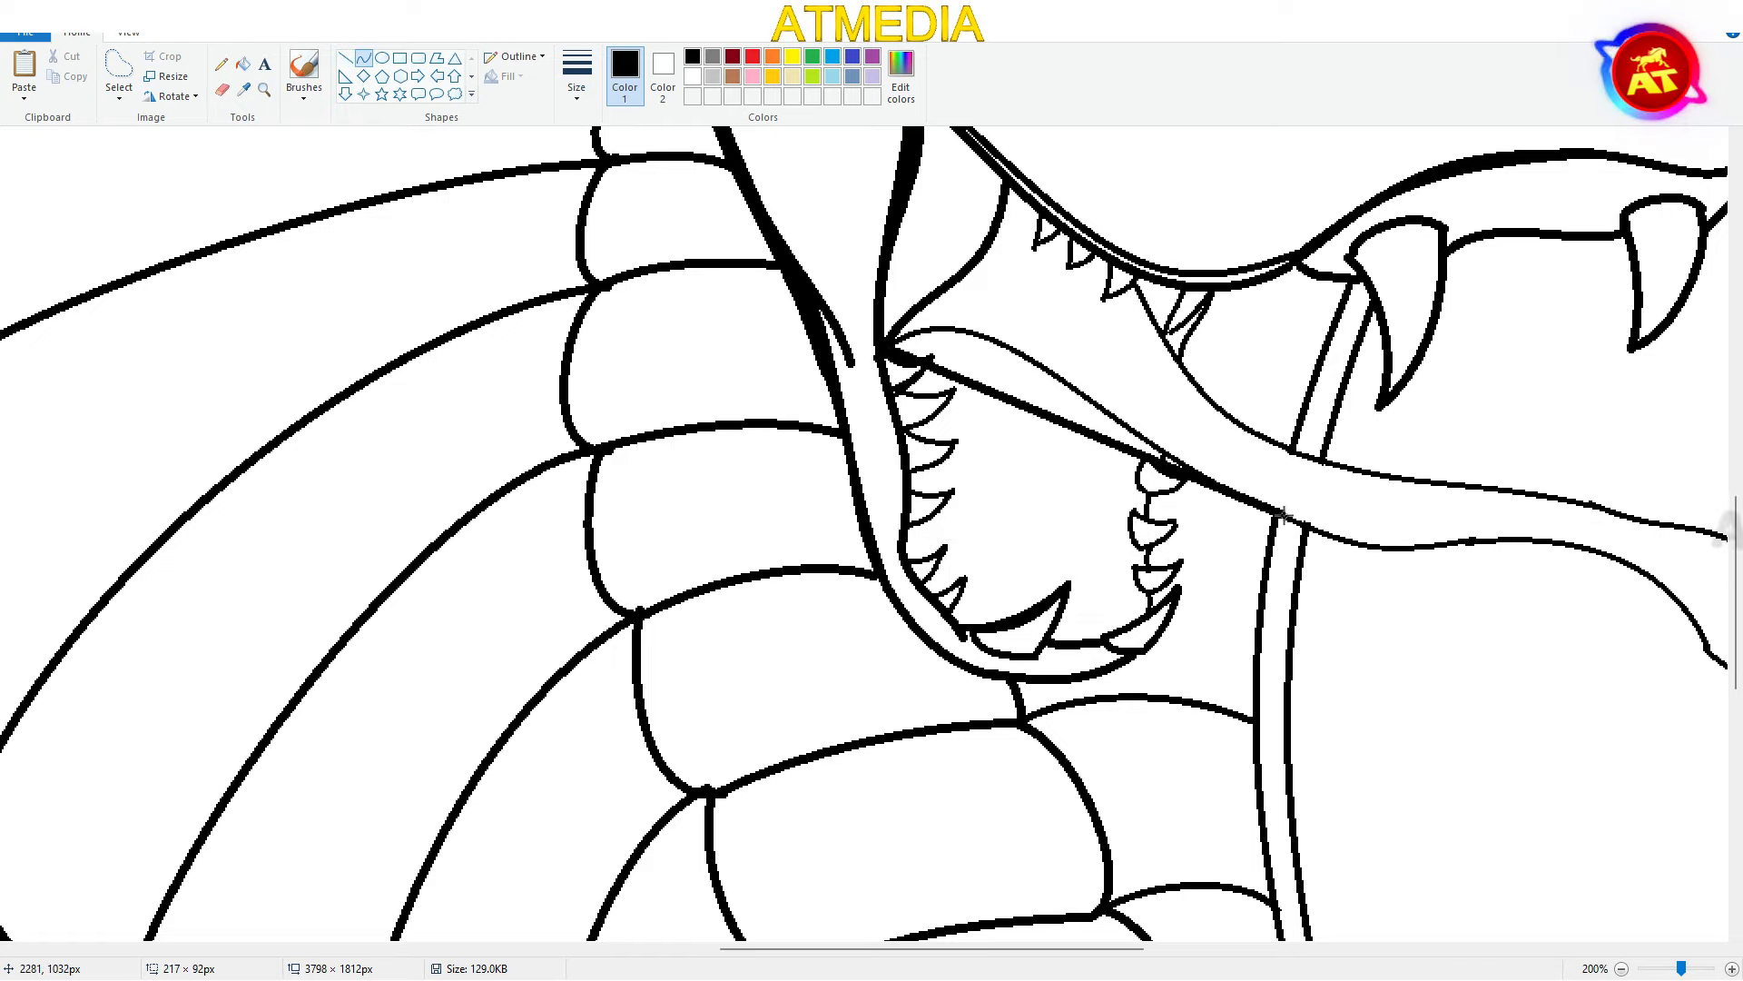
mouse_move(878, 350)
left_mouse_down()
mouse_move(931, 338)
mouse_move(1164, 455)
mouse_move(1455, 546)
left_mouse_up()
left_click(990, 309)
left_click(1100, 282)
left_click(1352, 568)
left_click(1467, 385)
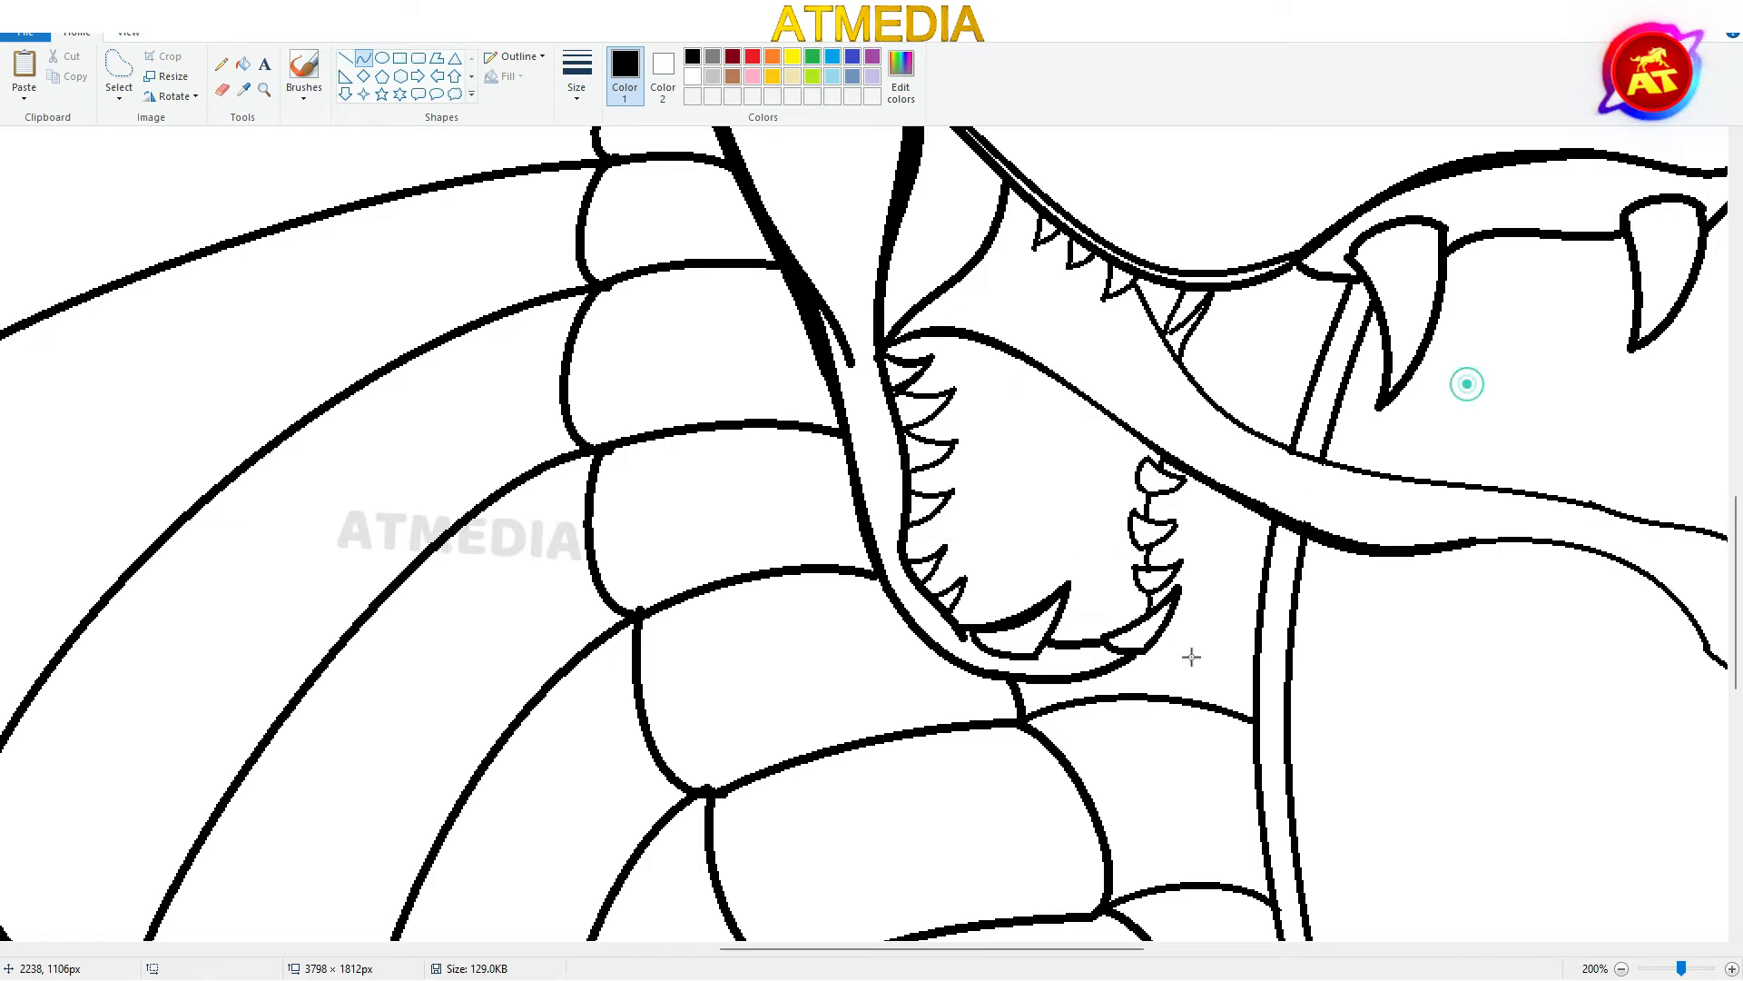
Thicken the rest of the tongue's lower edge to the forked tip and its upper edge with black curves
left_click_drag(926, 949, 1103, 949)
left_click_drag(751, 545, 1098, 688)
left_click(915, 543)
left_click(926, 537)
left_click(1016, 685)
left_click(1018, 686)
scroll(959, 641, "up", 2)
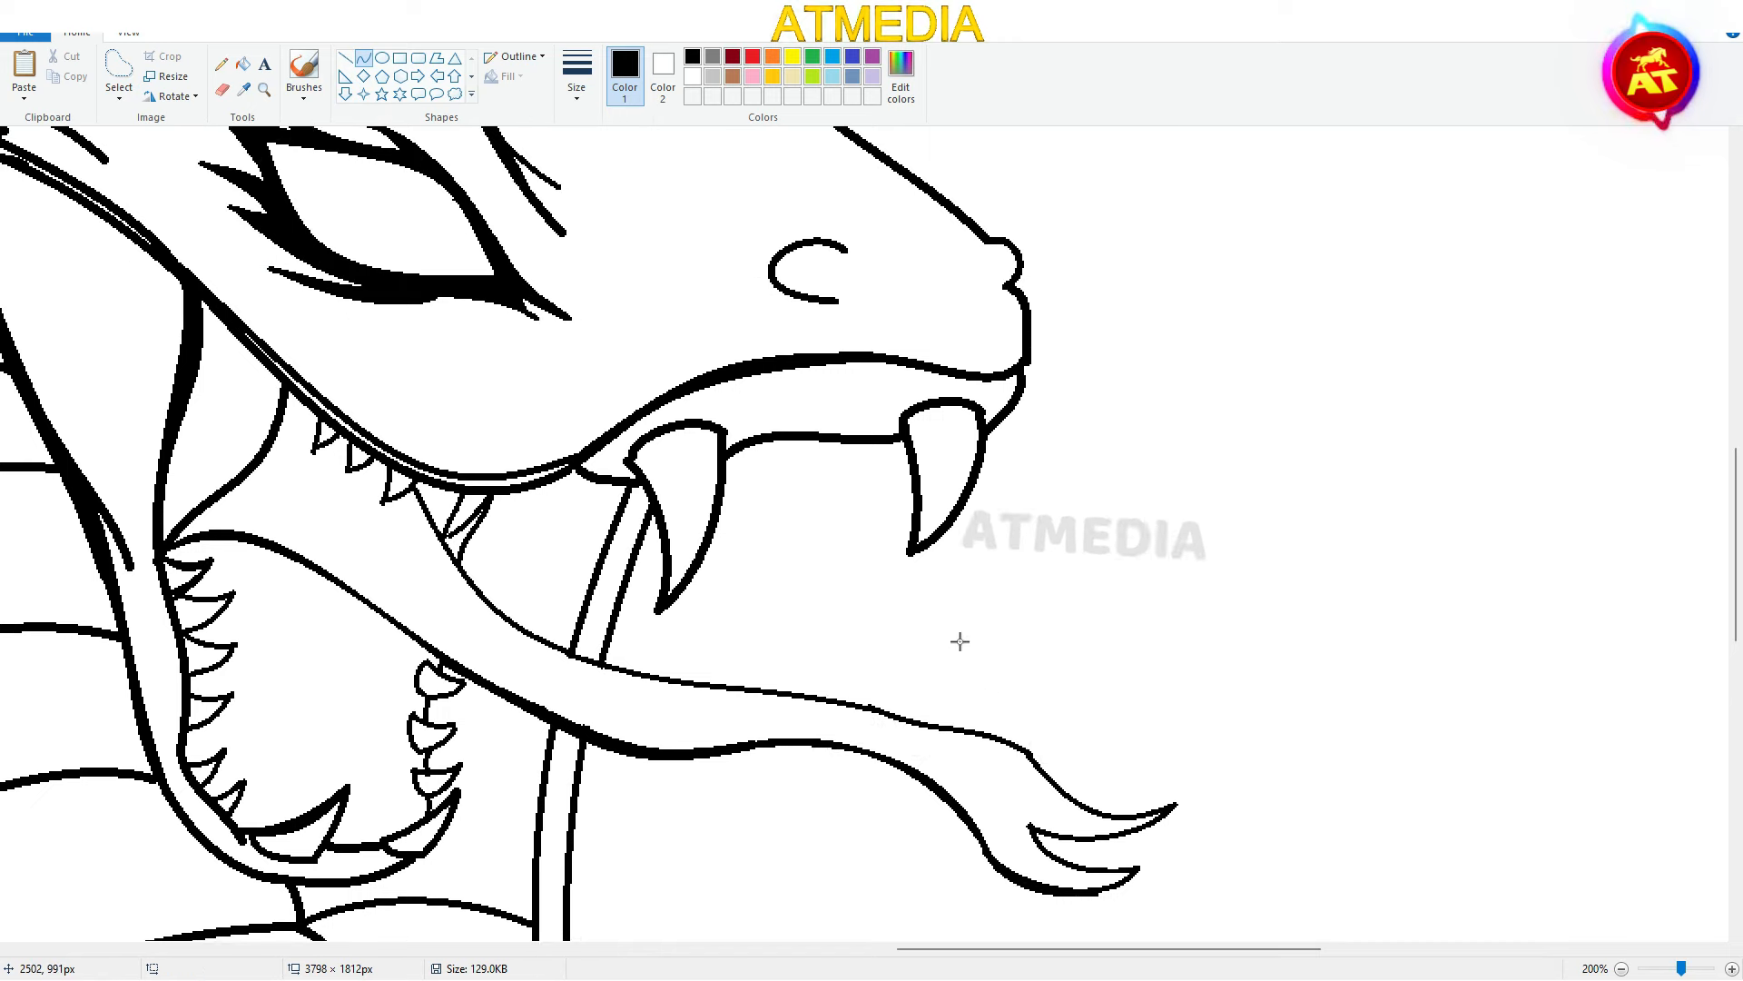
left_click_drag(789, 697, 976, 745)
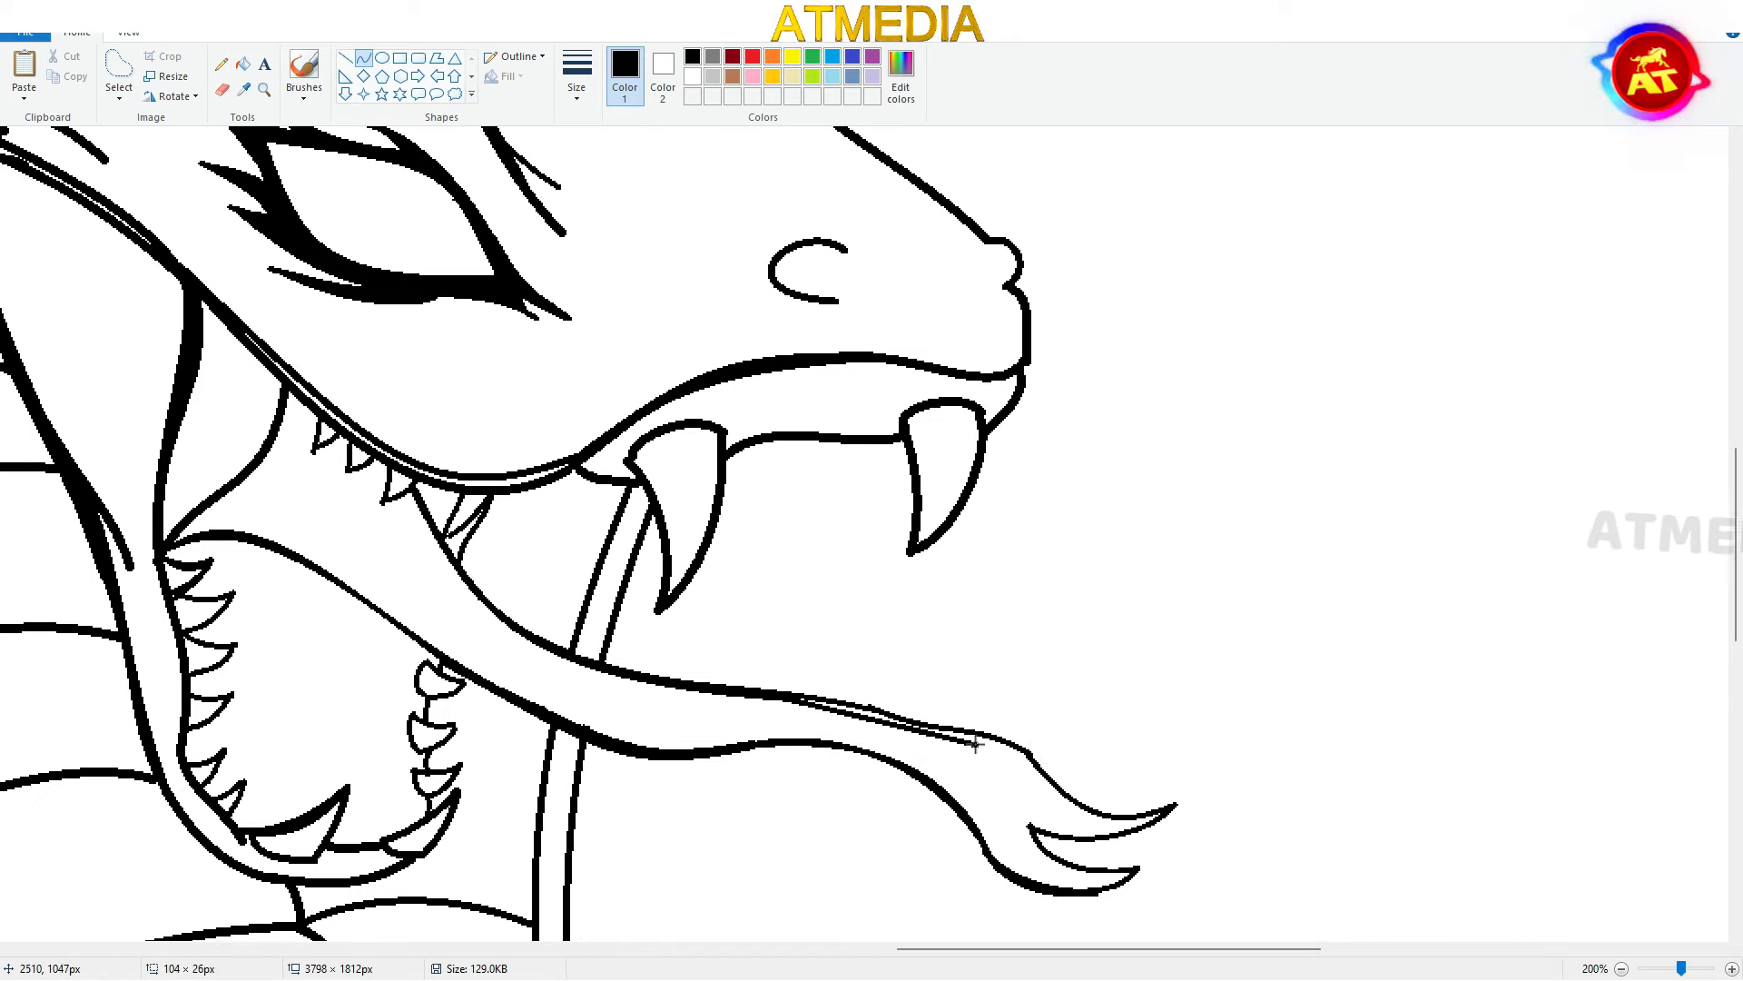
Draw a small inner curve inside the nostril and a small ring inside the bump at the snout's tip
scroll(1044, 835, "up", 2)
left_click_drag(836, 463, 837, 479)
left_click(819, 472)
left_click(764, 514)
left_click_drag(981, 464, 984, 475)
left_click(1007, 461)
scroll(863, 634, "down", 1)
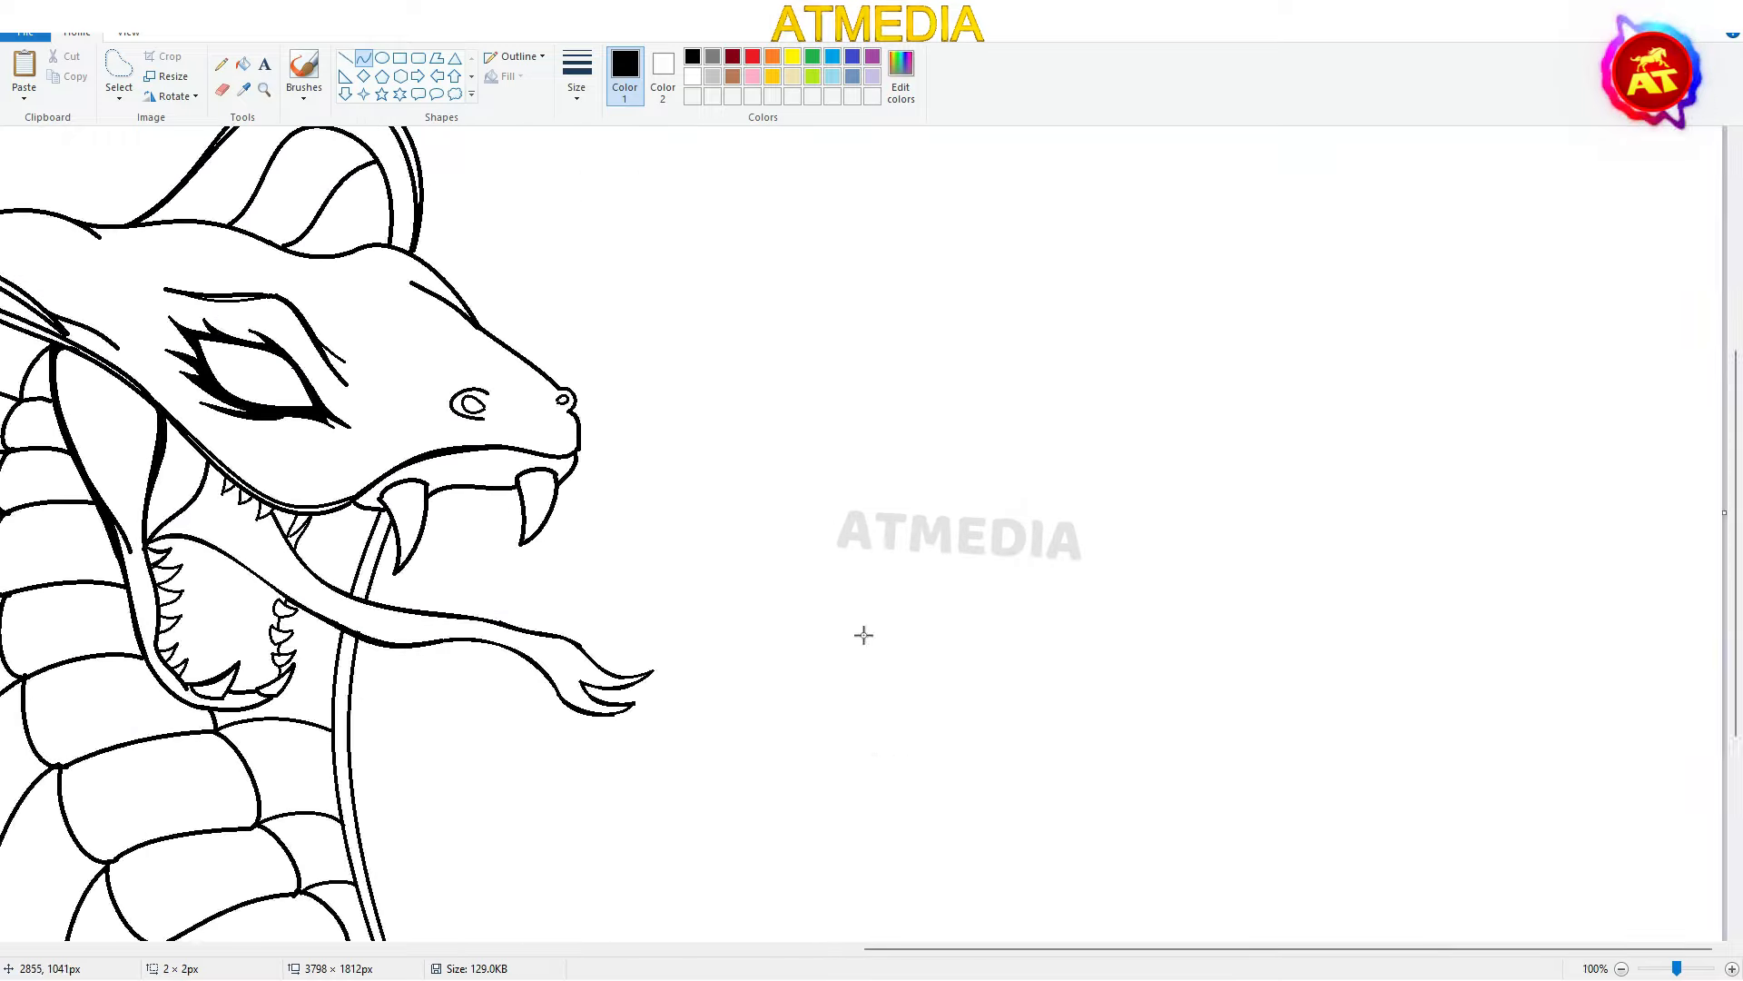
Add second black curves along the neck edge below and above the tongue
scroll(864, 634, "up", 1)
mouse_move(705, 150)
left_mouse_down()
mouse_move(766, 798)
mouse_move(825, 911)
mouse_move(781, 852)
left_mouse_up()
left_click(717, 545)
scroll(780, 544, "up", 5)
left_click_drag(779, 515, 700, 667)
left_click(749, 588)
left_click(722, 581)
scroll(781, 563, "up", 2)
Thicken the side edges of both large upper fangs with short black curves
left_click_drag(835, 641, 815, 792)
left_click(840, 647)
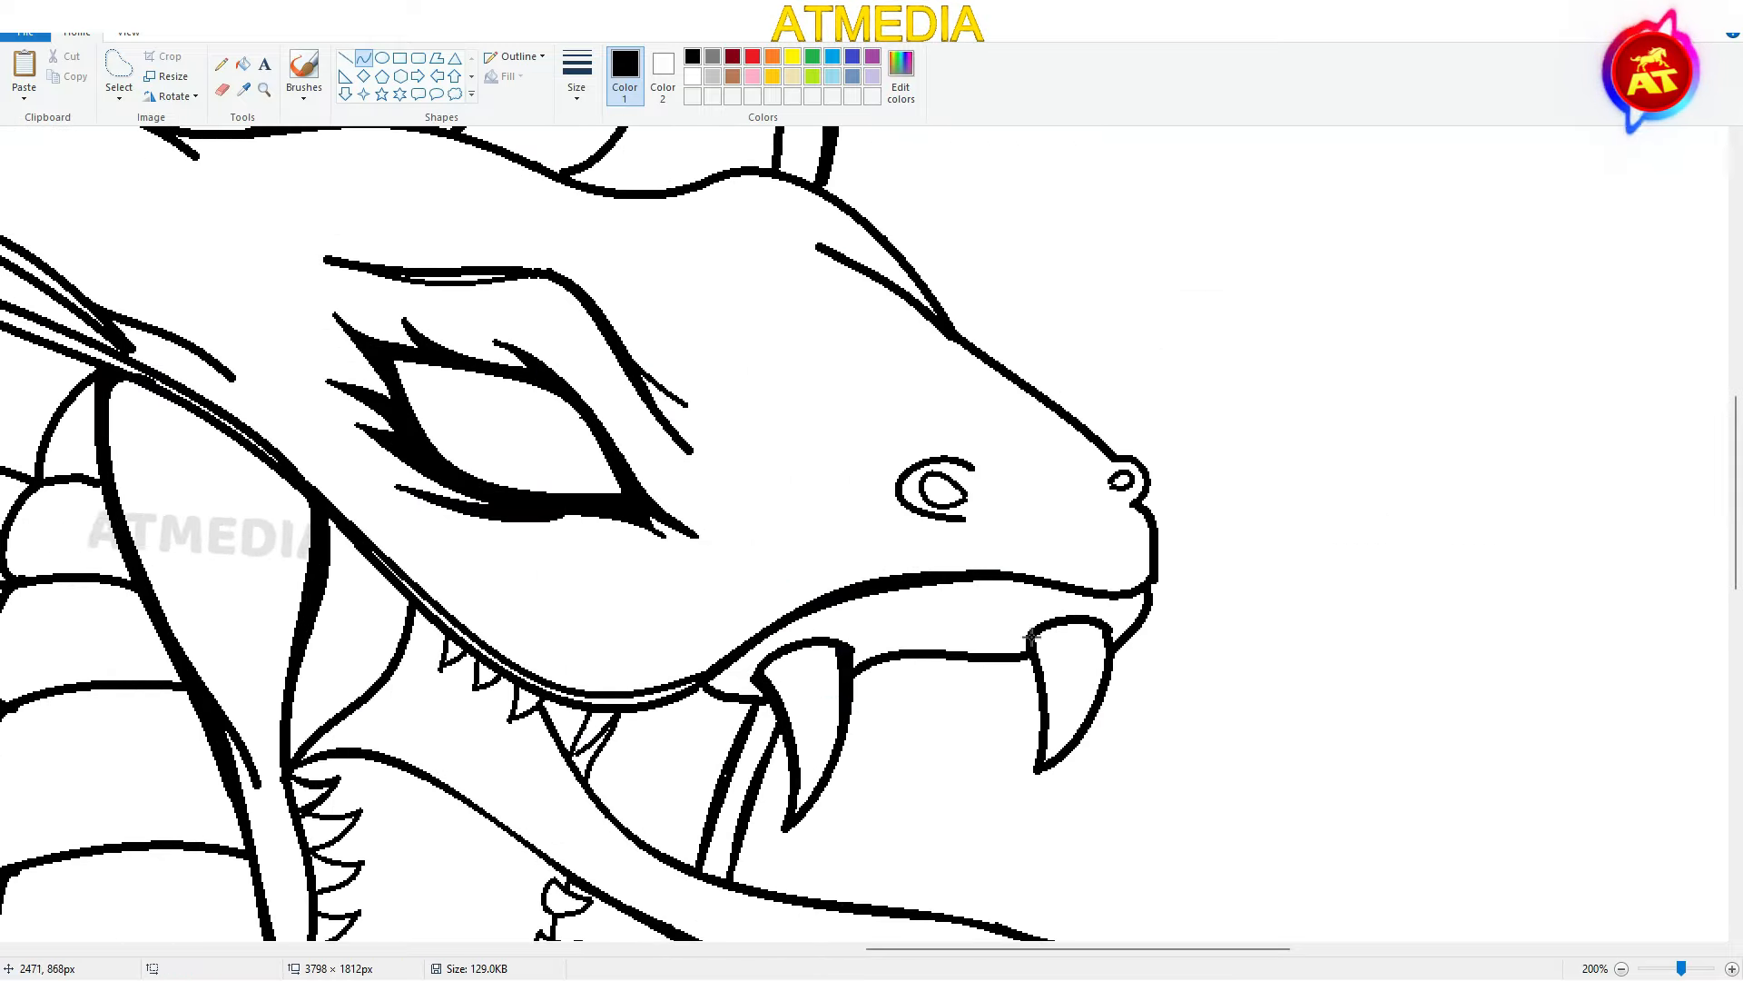
left_click_drag(1040, 633, 1047, 719)
left_click(1040, 629)
mouse_move(1104, 641)
left_mouse_down()
mouse_move(1053, 740)
mouse_move(1085, 700)
left_mouse_up()
left_click(1089, 704)
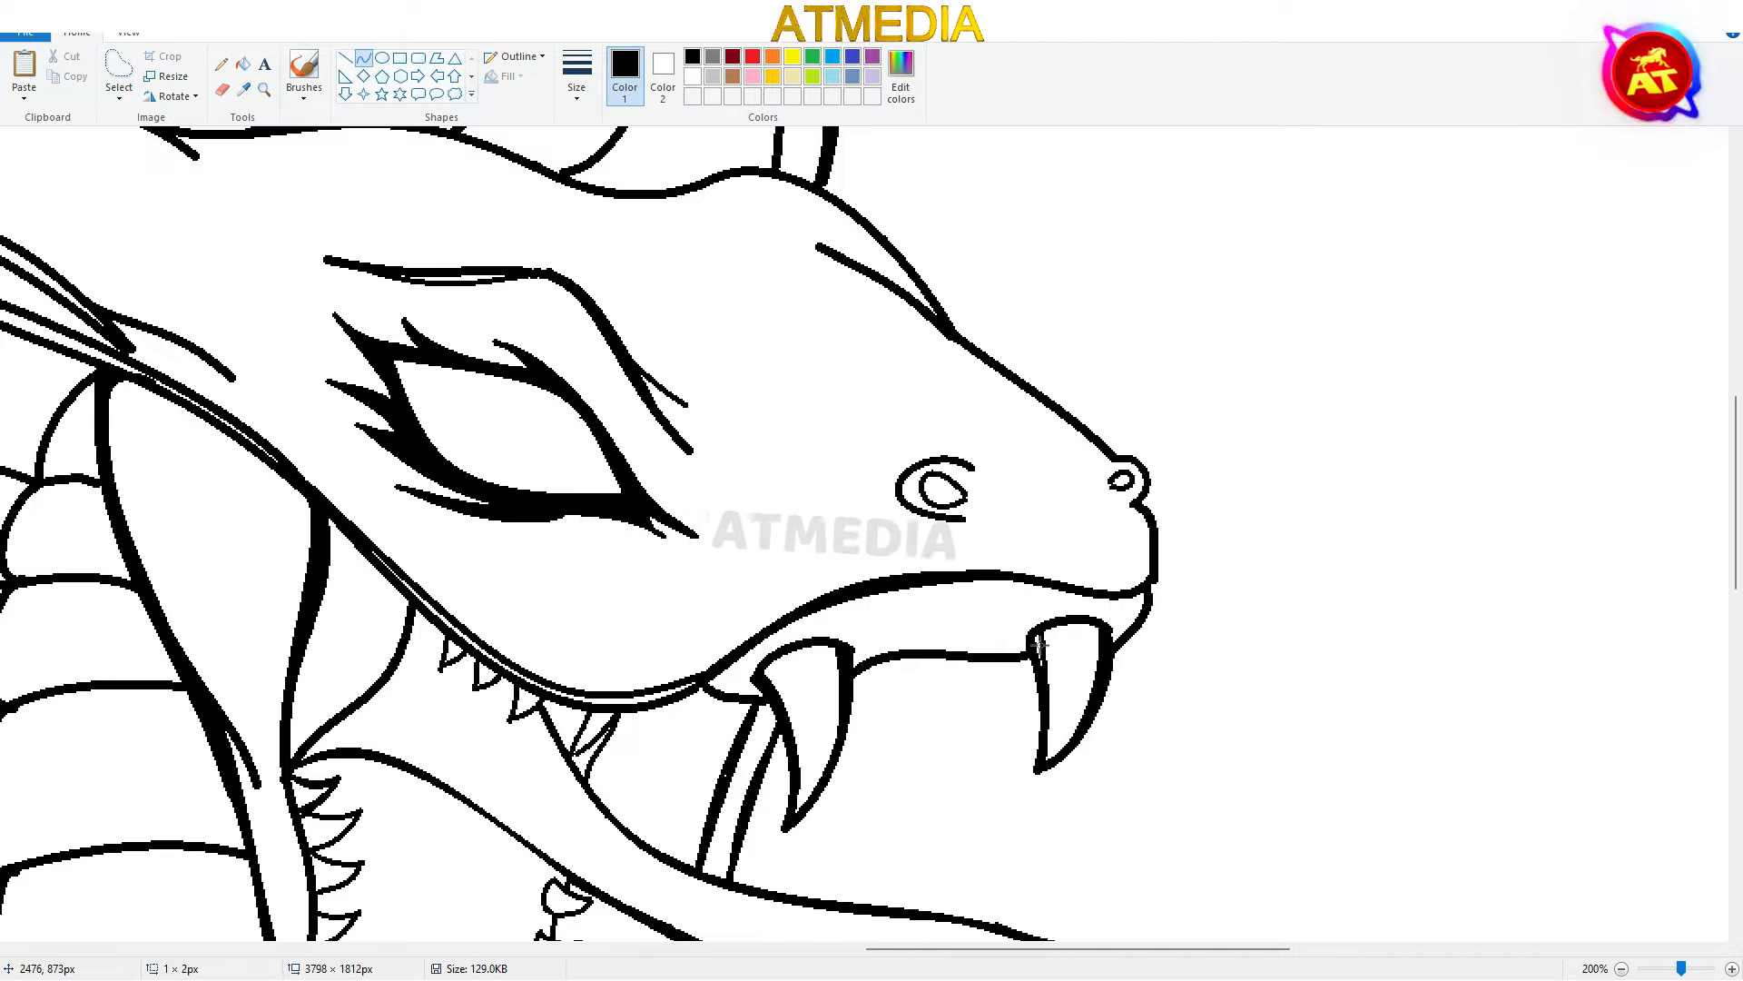
Thicken the base of the large lower tooth and fill the gaps in the doubled neck edge with black
scroll(954, 596, "down", 4)
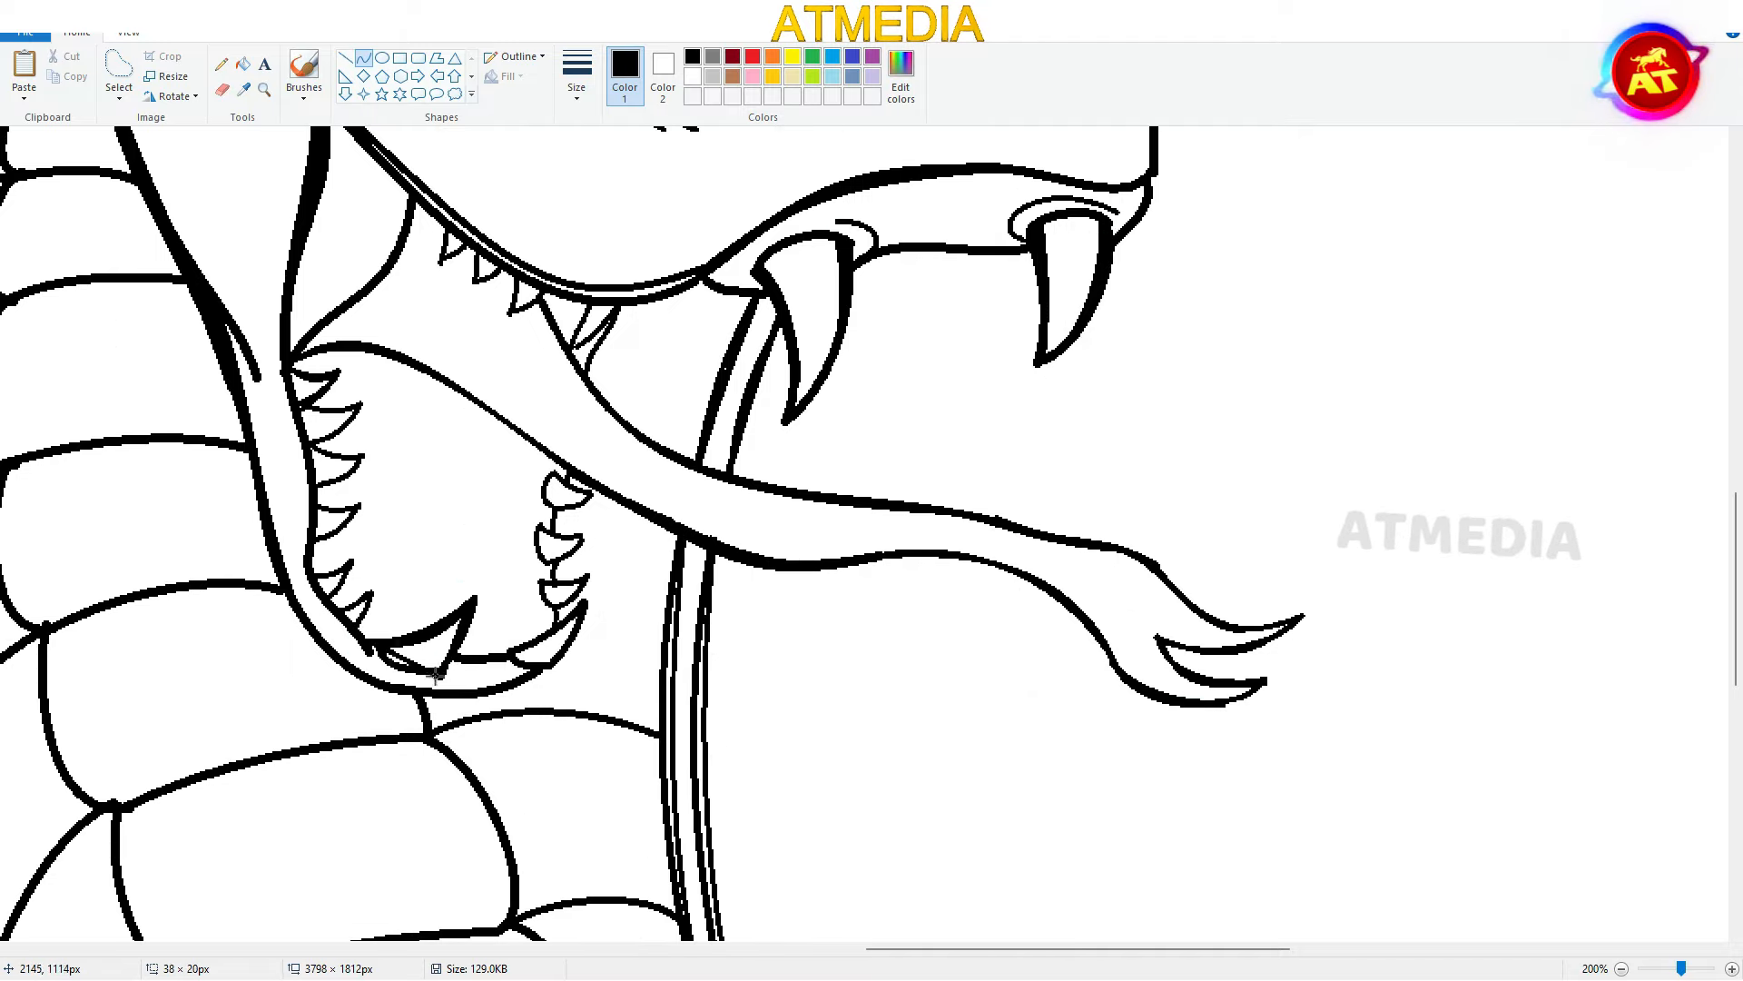
left_click(399, 668)
scroll(445, 636, "down", 2)
left_click(246, 64)
scroll(1059, 589, "up", 1)
left_click(1229, 703)
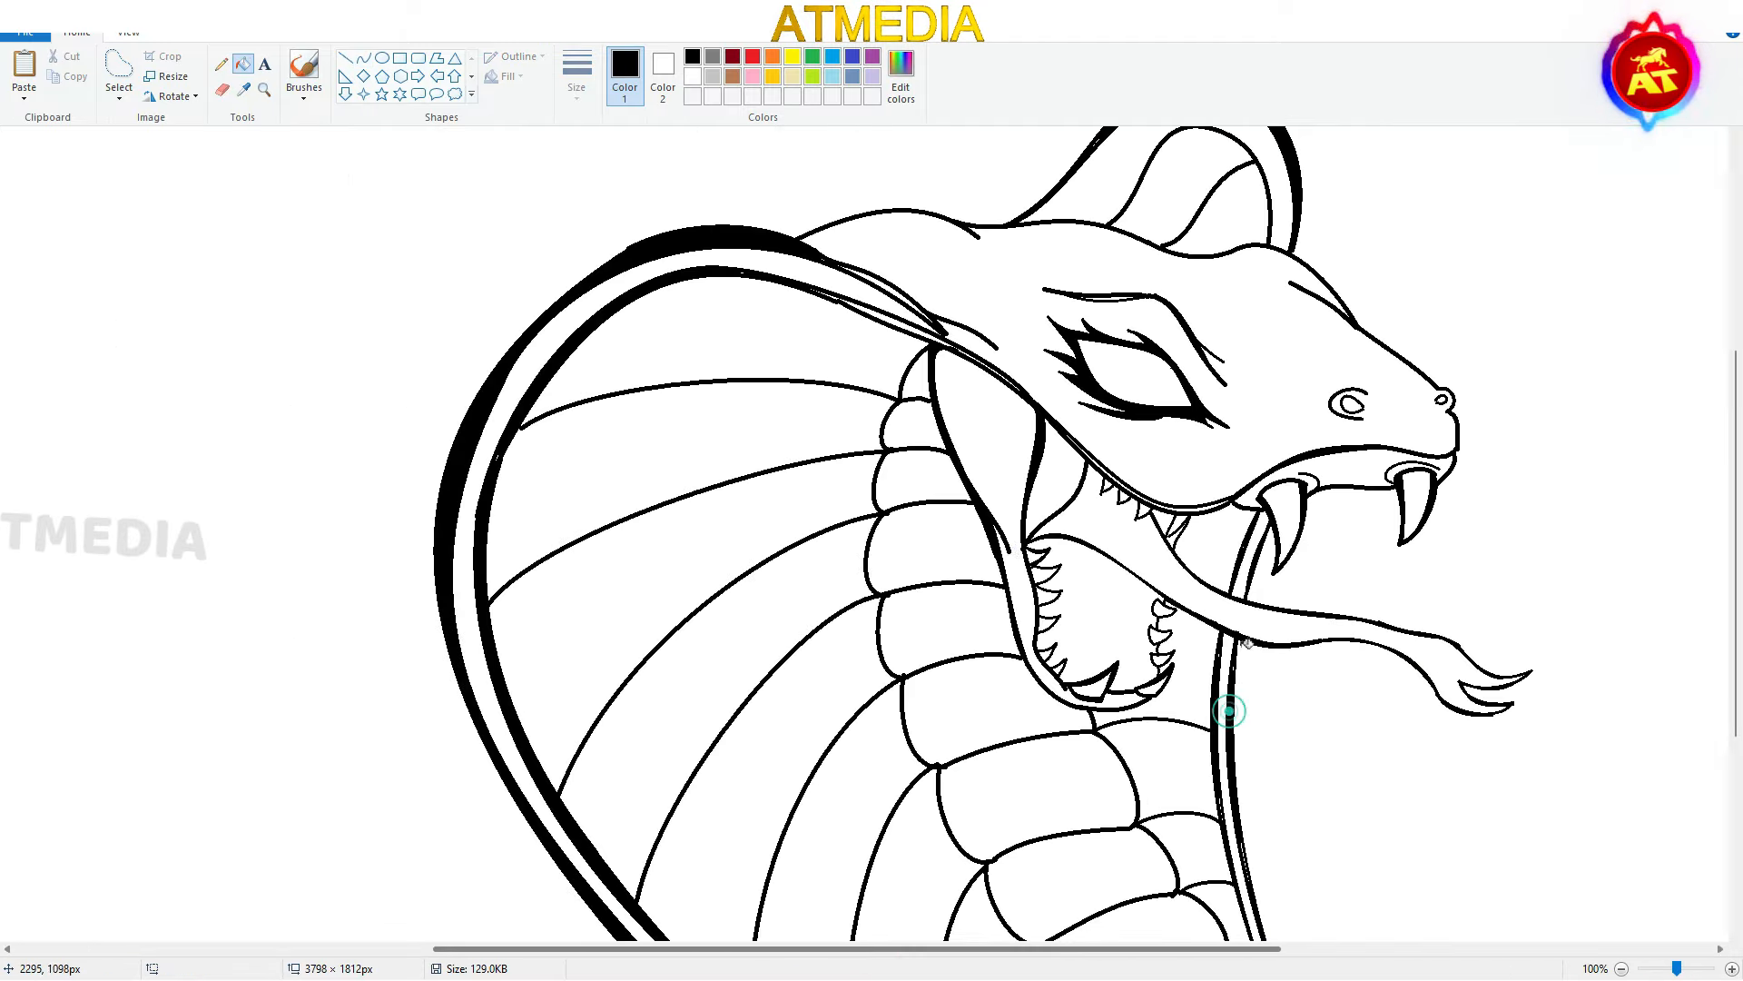
scroll(1229, 704, "up", 1)
Touch up the hood's far edge beside the throat scales with short black curves
left_click(364, 58)
left_click_drag(845, 950, 1305, 949)
scroll(817, 563, "down", 8)
left_click_drag(582, 327, 556, 436)
left_click_drag(605, 362, 606, 404)
scroll(607, 382, "down", 5)
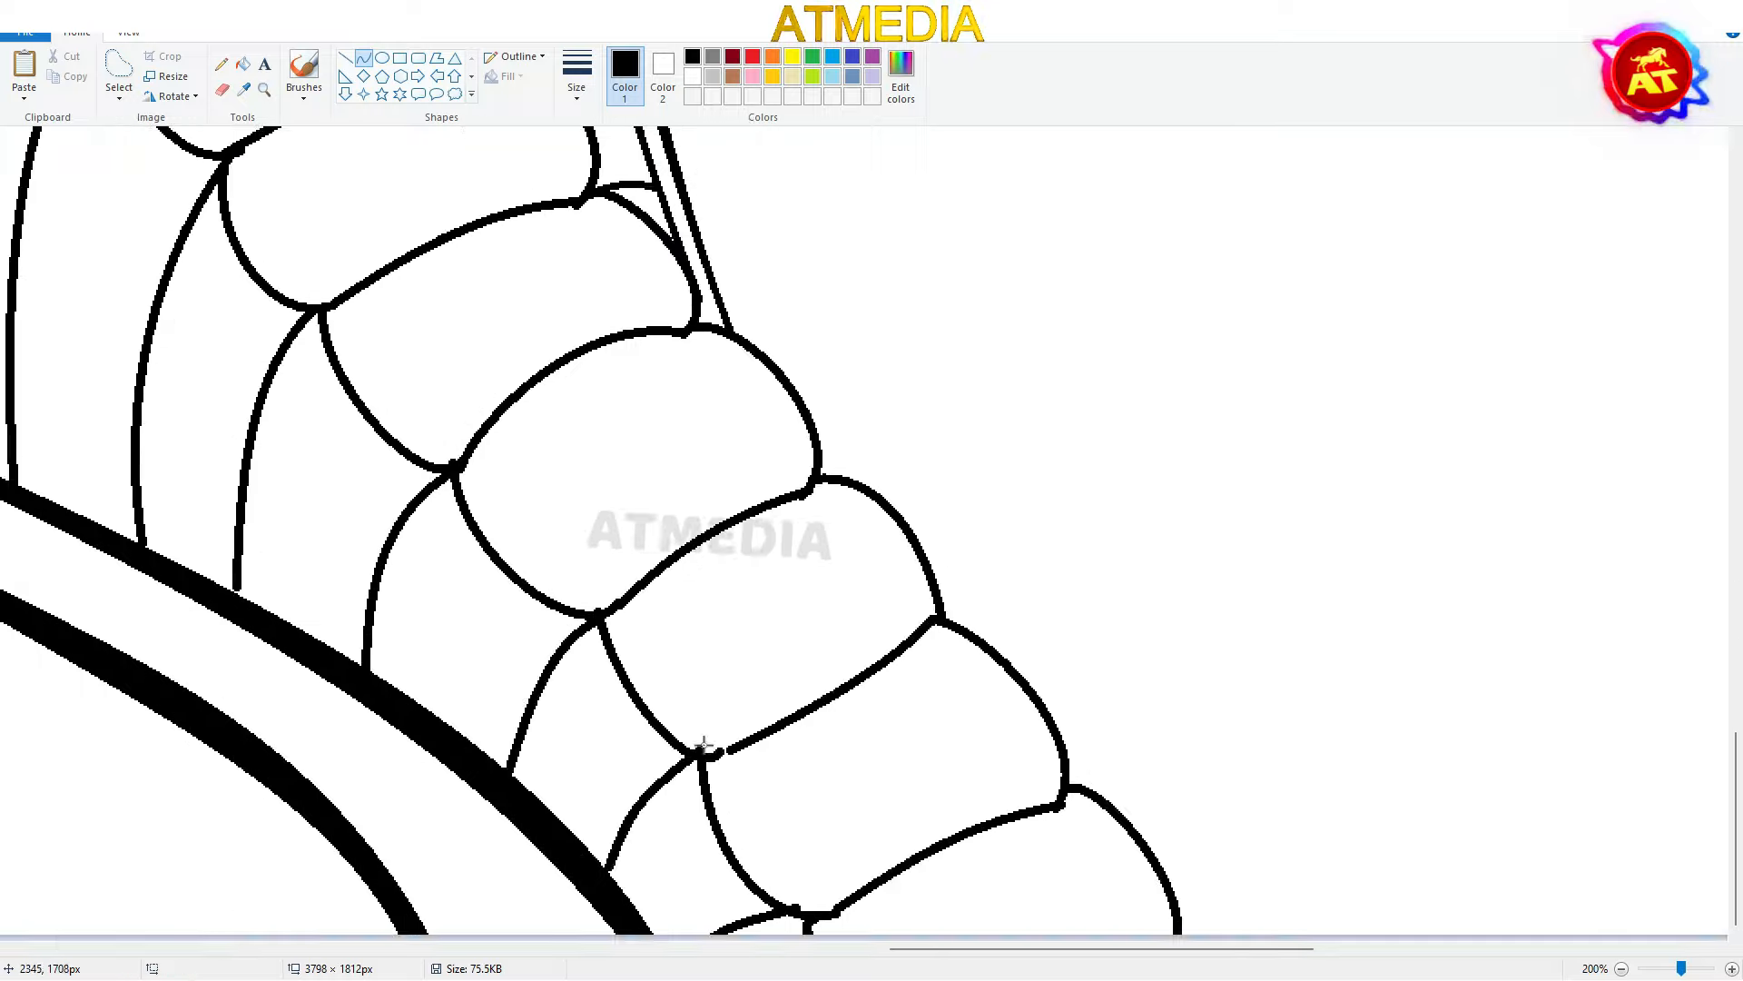
scroll(817, 545, "down", 2)
scroll(999, 545, "up", 1)
Set a different line size and thicken the inner hood rim behind the head and the upper jaw line
left_click(577, 86)
left_click(536, 198)
scroll(772, 477, "up", 1)
left_click_drag(340, 668, 169, 621)
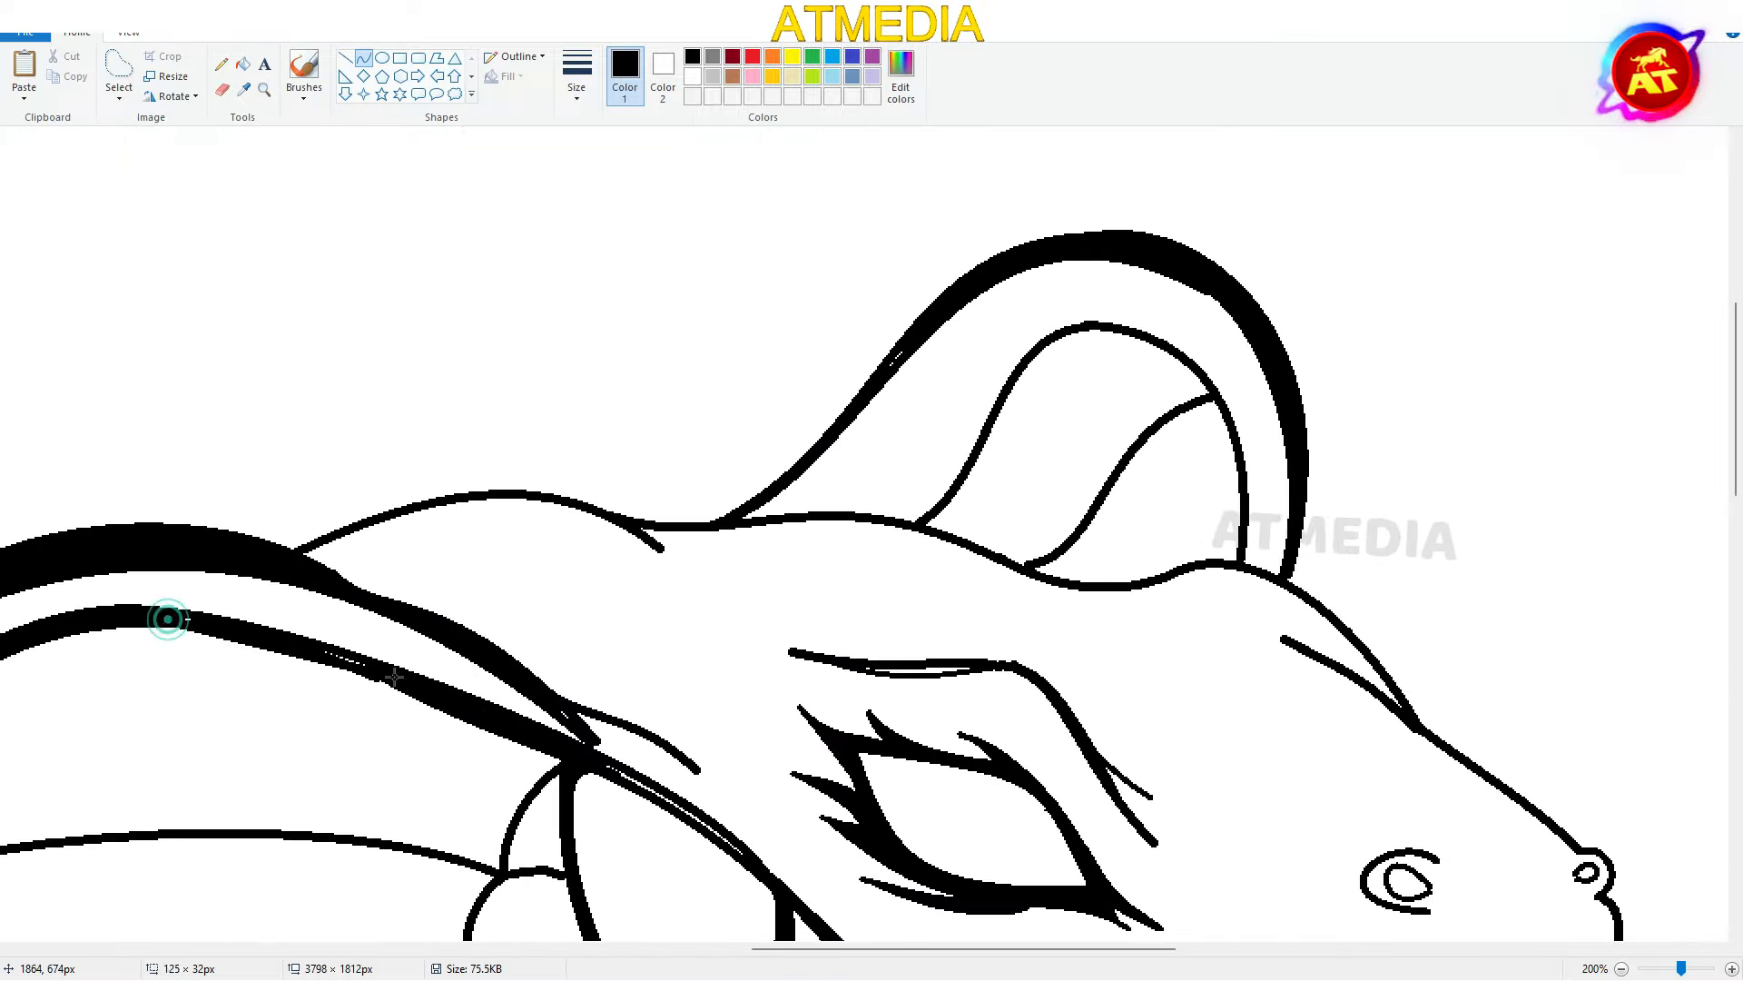
left_click_drag(583, 755, 728, 839)
scroll(817, 544, "down", 3)
left_click(834, 533)
Thicken the neck edge above the tongue and draw another curved tooth under the upper lip
scroll(999, 636, "down", 3)
scroll(1084, 698, "up", 2)
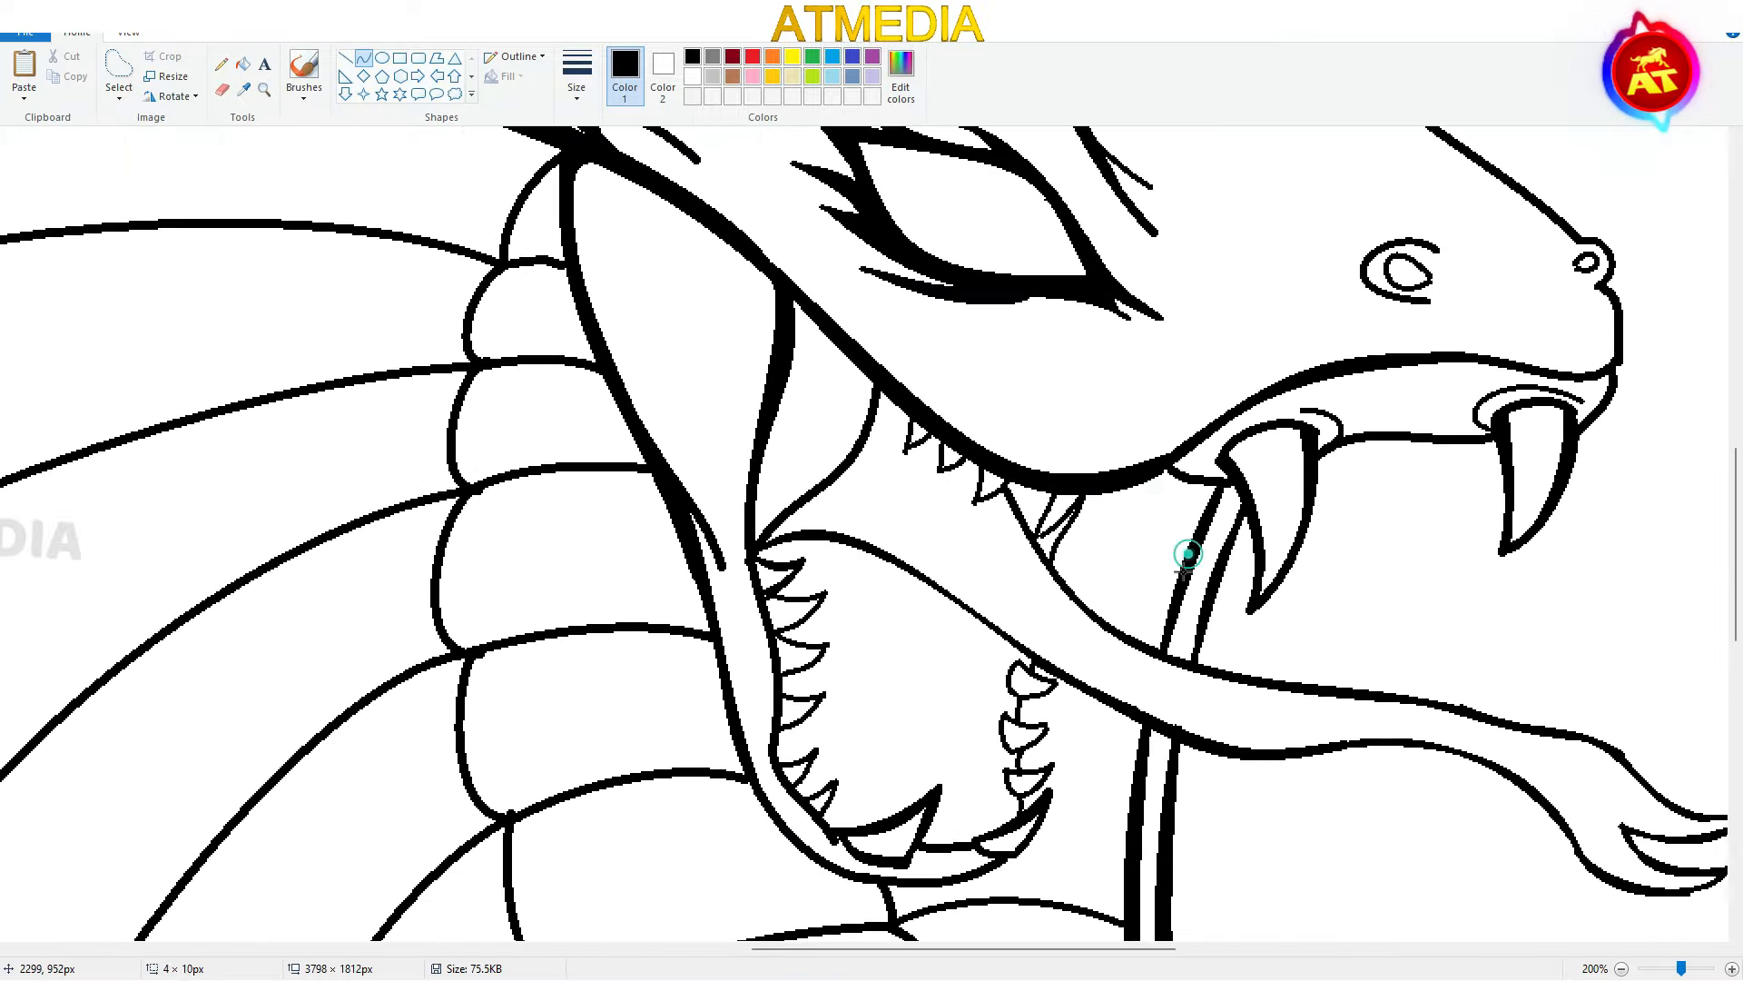
scroll(1027, 303, "down", 2)
scroll(628, 655, "up", 2)
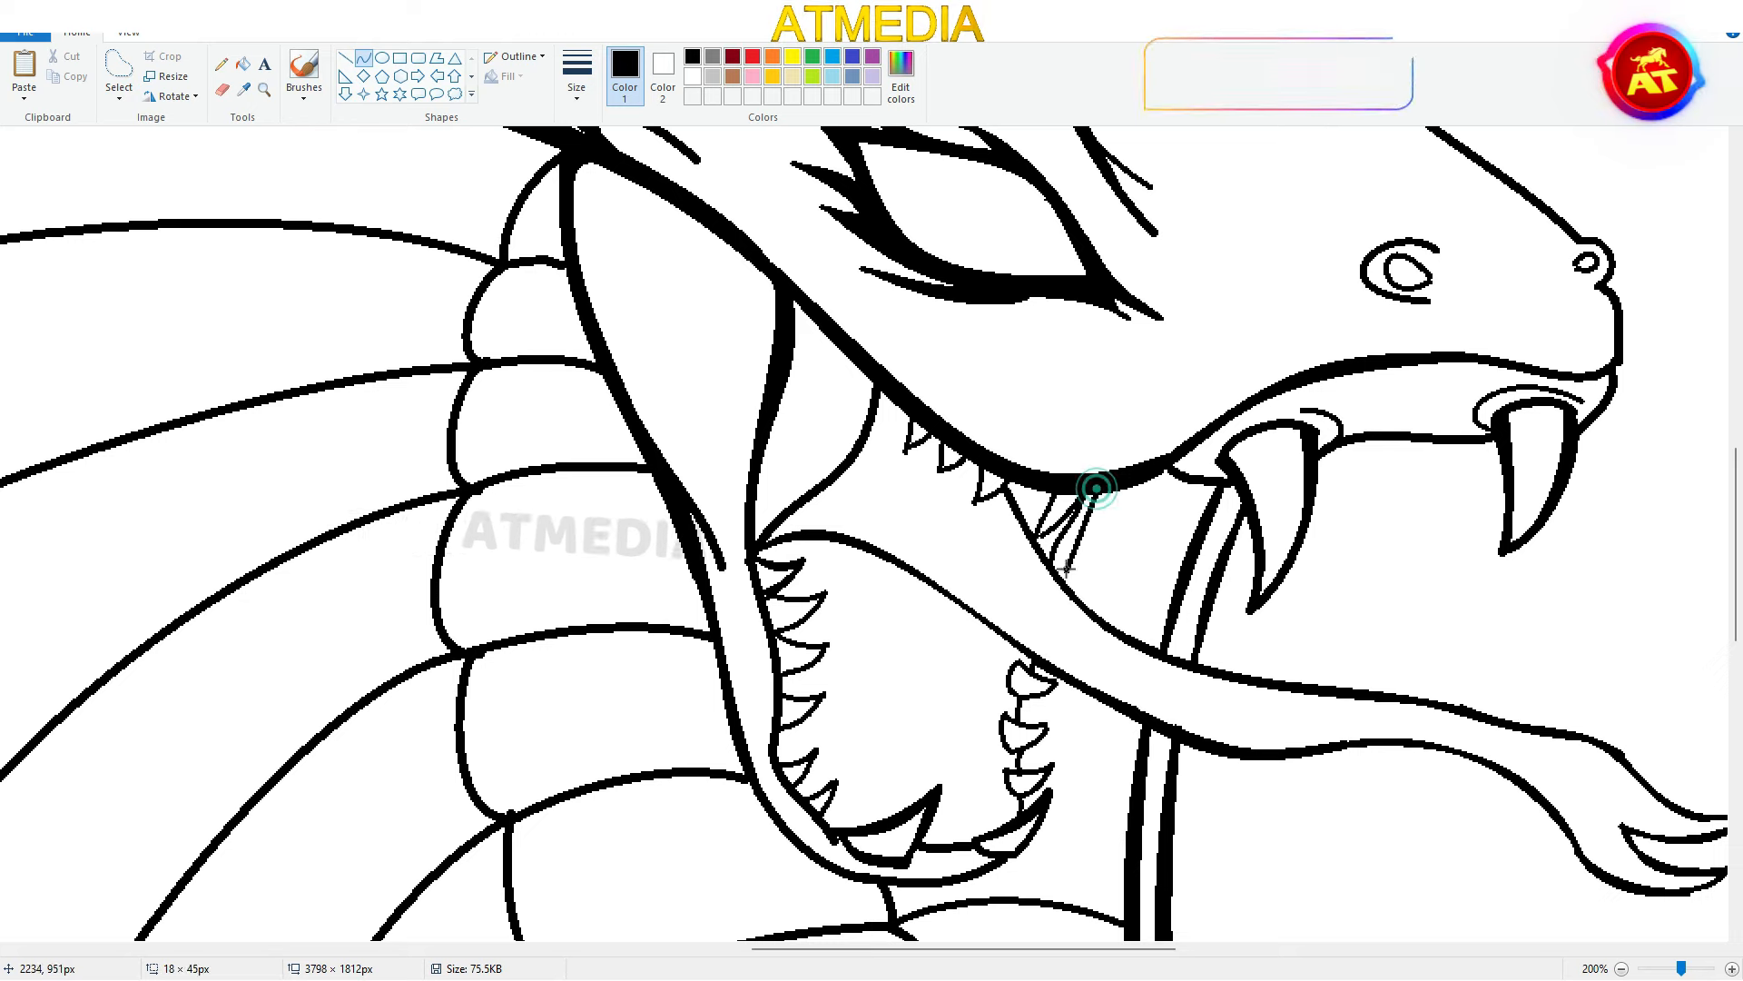
Extend the brow line's ends with short lines and fill the brow gap, nostril and snout-tip ring with black
scroll(1264, 547, "up", 2)
scroll(1264, 548, "up", 4)
left_click(346, 58)
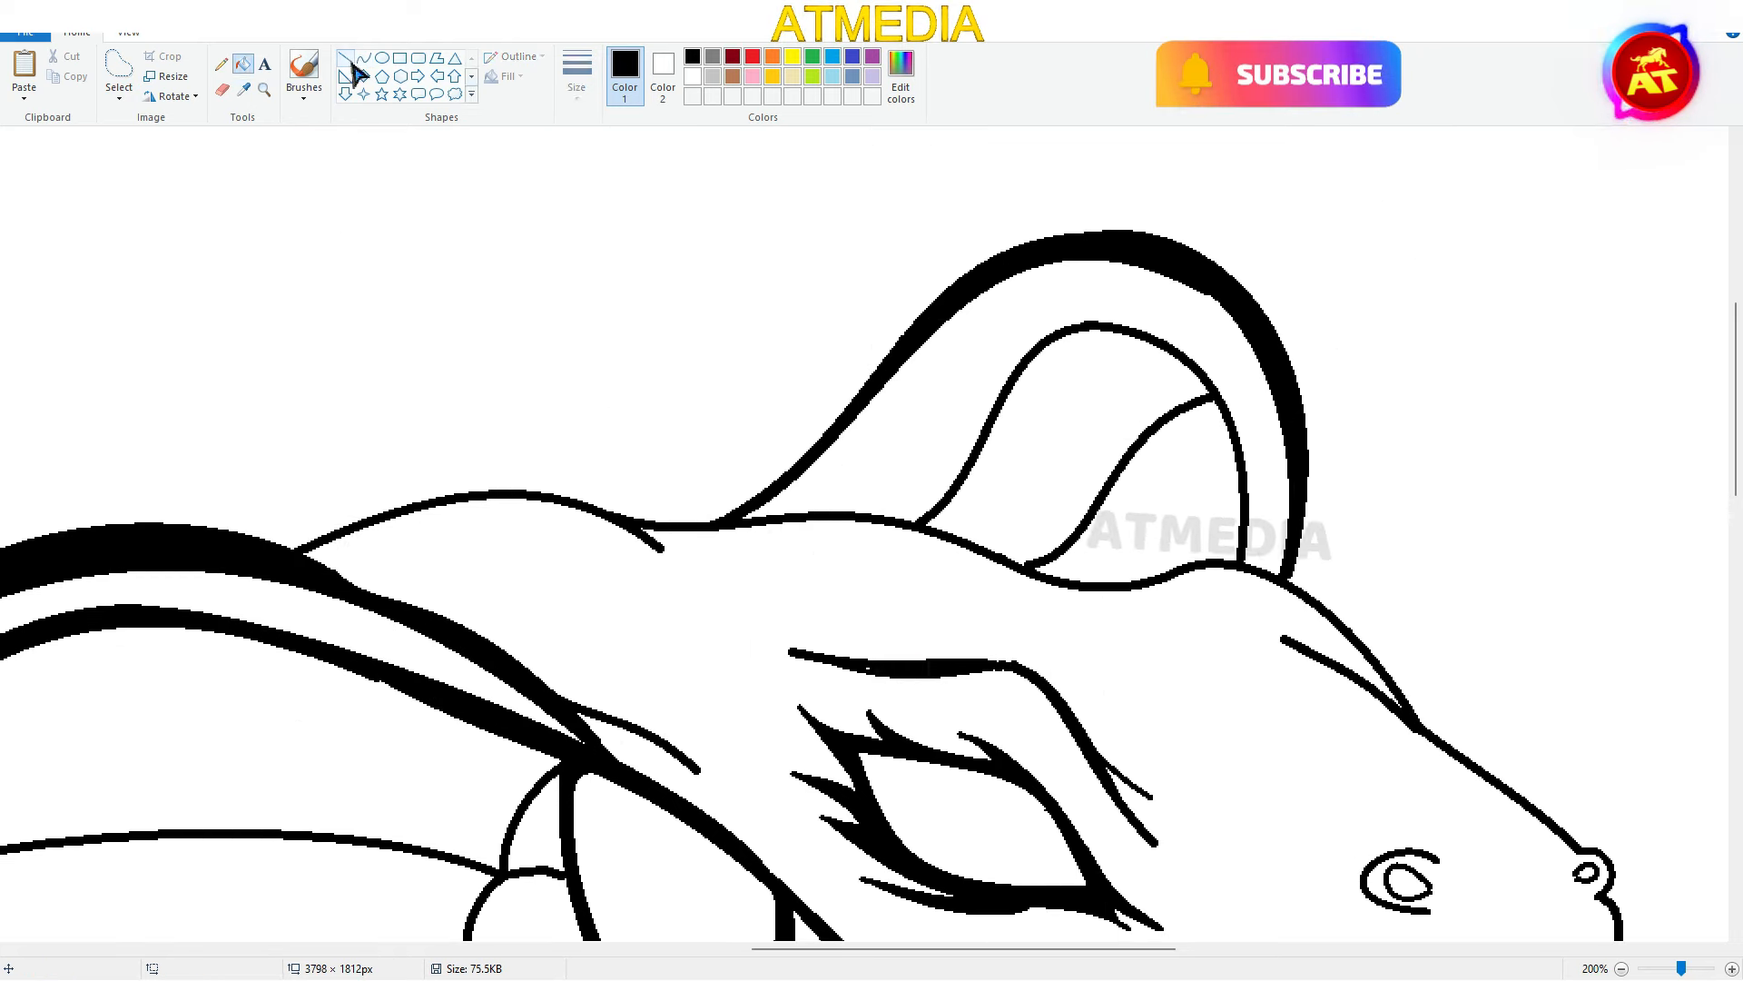
left_click_drag(935, 662, 1029, 661)
left_click_drag(1126, 811, 1169, 856)
left_click(242, 64)
left_click(908, 671)
left_click(1408, 882)
left_click(1589, 872)
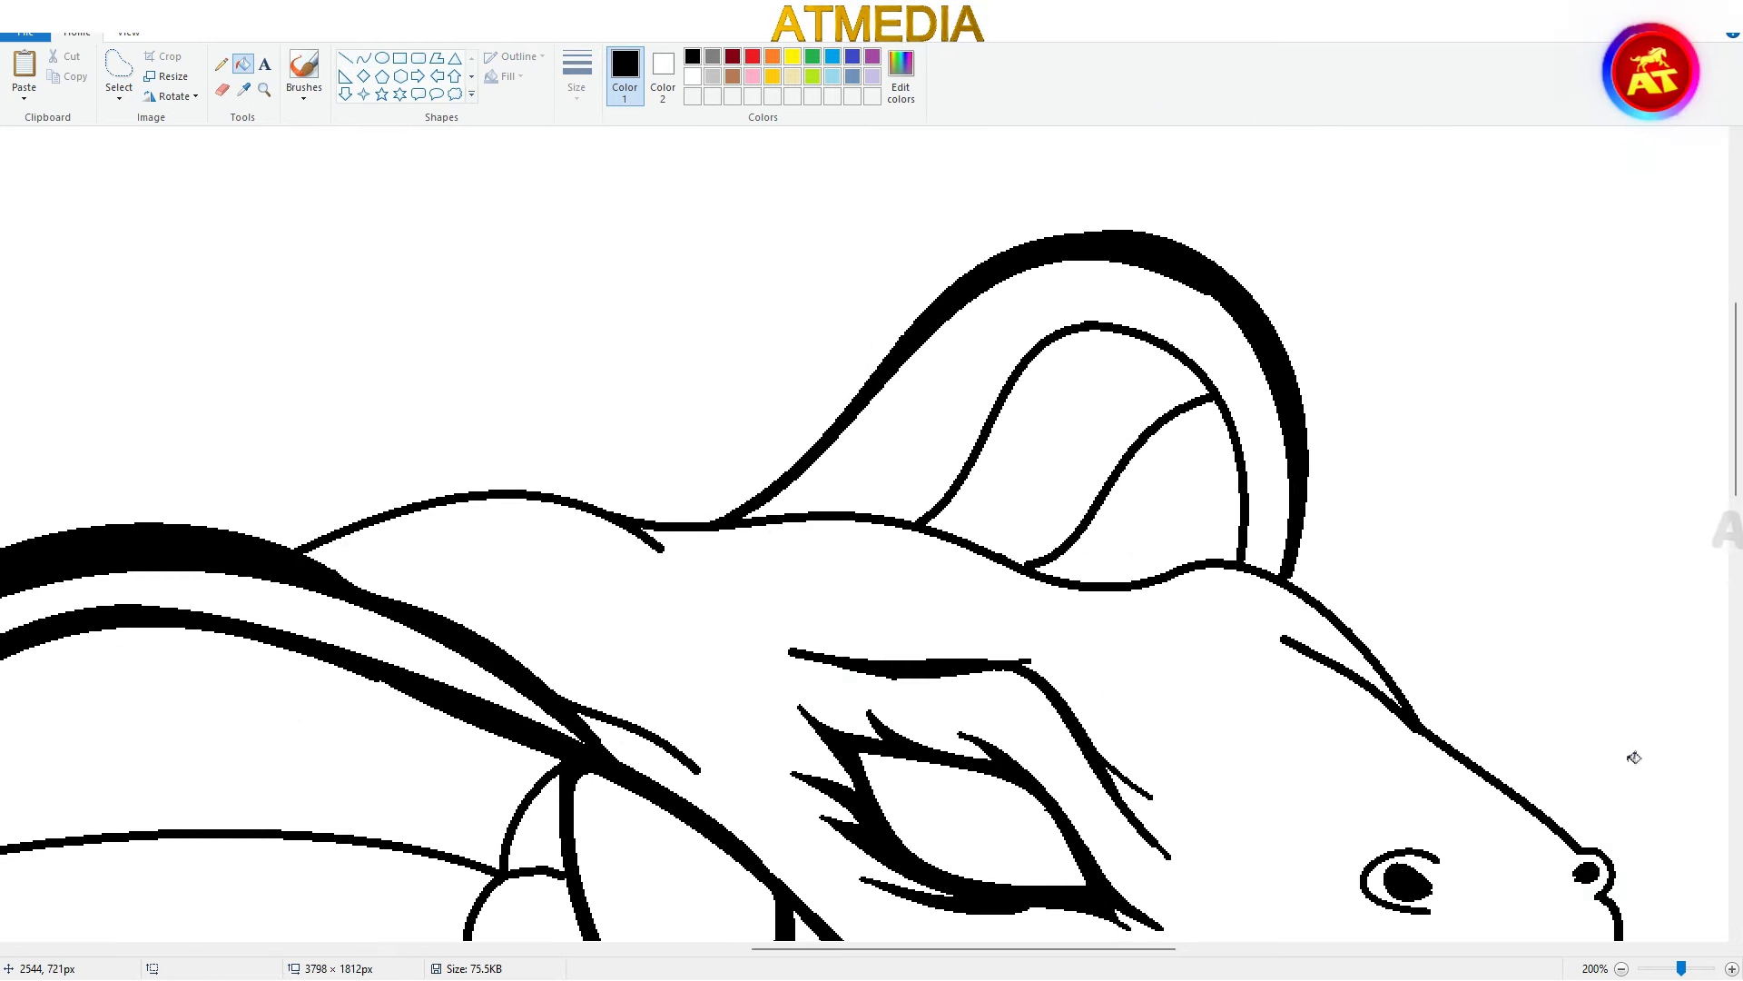
Thicken the inner outline of the far hood lobe behind the head with black curves
scroll(1634, 757, "up", 2)
left_click(364, 58)
mouse_move(1195, 572)
left_mouse_down()
mouse_move(1035, 545)
mouse_move(1109, 527)
left_mouse_up()
left_click_drag(1243, 759, 1250, 711)
scroll(809, 679, "down", 10)
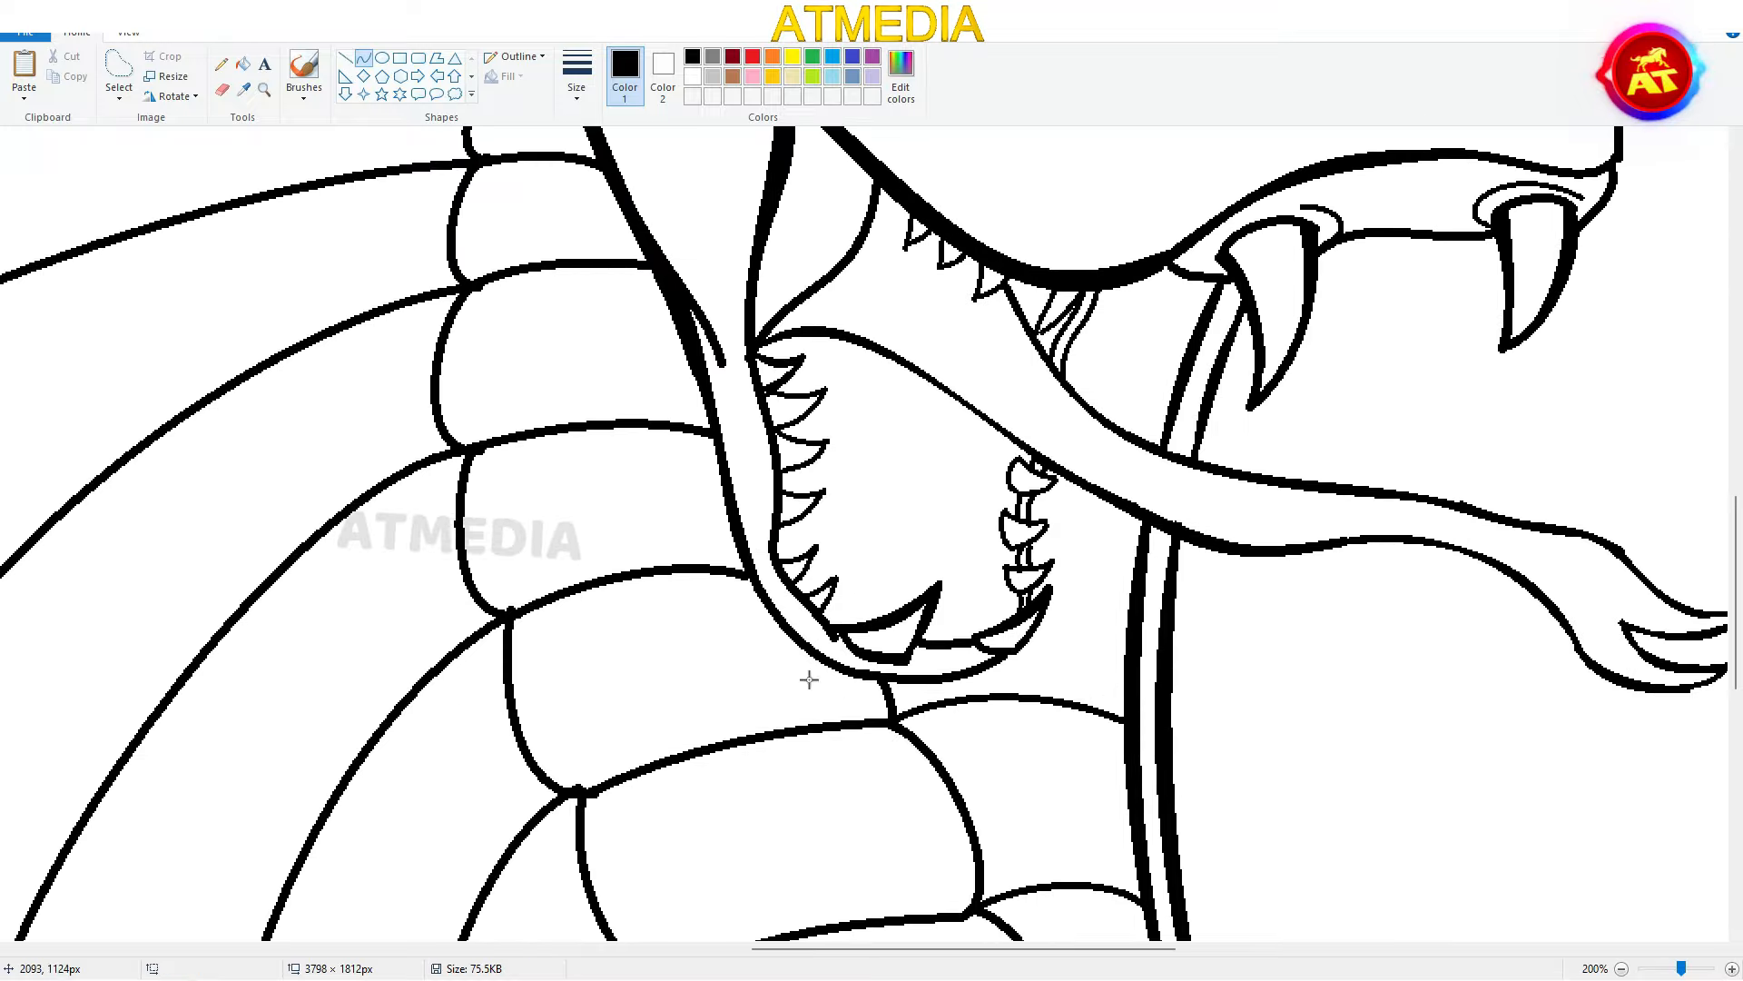
scroll(809, 679, "down", 4)
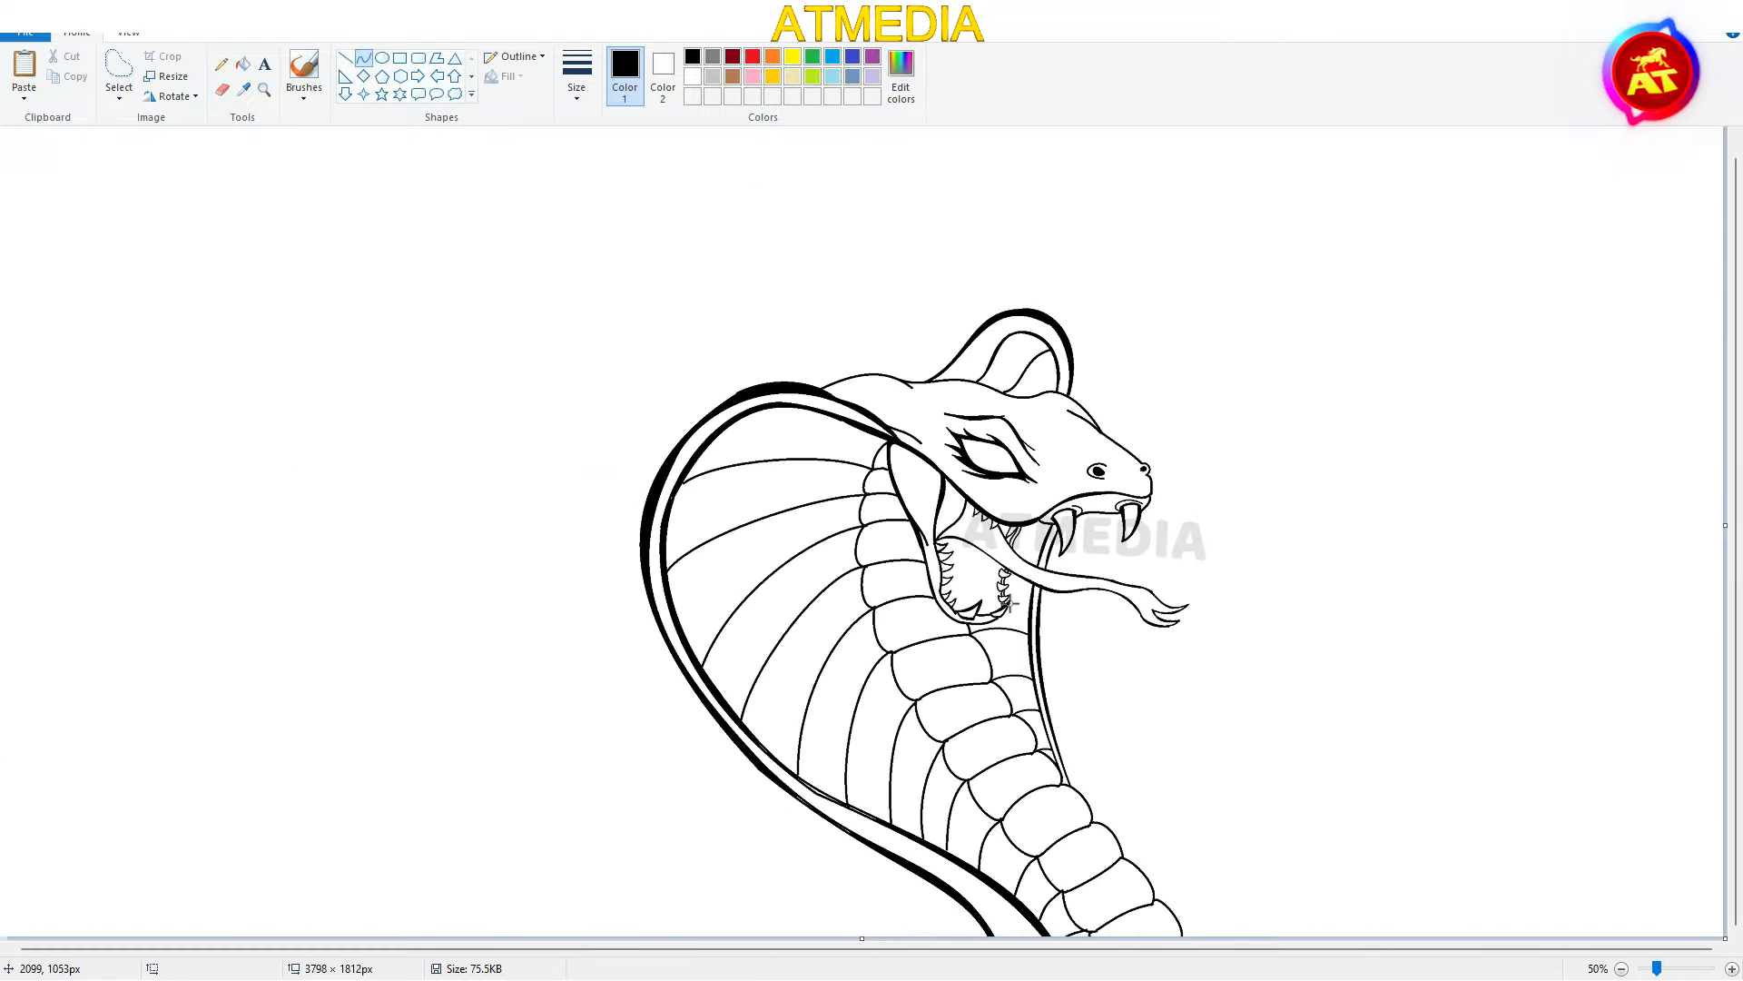
Thicken the contour along the back and top of the head with black curves and fill the enclosed gap black
scroll(1009, 604, "up", 2)
left_click_drag(952, 949, 1033, 949)
scroll(999, 635, "down", 7)
left_click_drag(692, 555, 1047, 550)
left_click_drag(894, 545, 897, 502)
left_click(1031, 533)
mouse_move(1030, 532)
left_mouse_down()
mouse_move(1369, 556)
mouse_move(1109, 527)
left_mouse_up()
left_click_drag(1236, 537, 1234, 520)
left_click(243, 64)
left_click(894, 505)
left_click(346, 58)
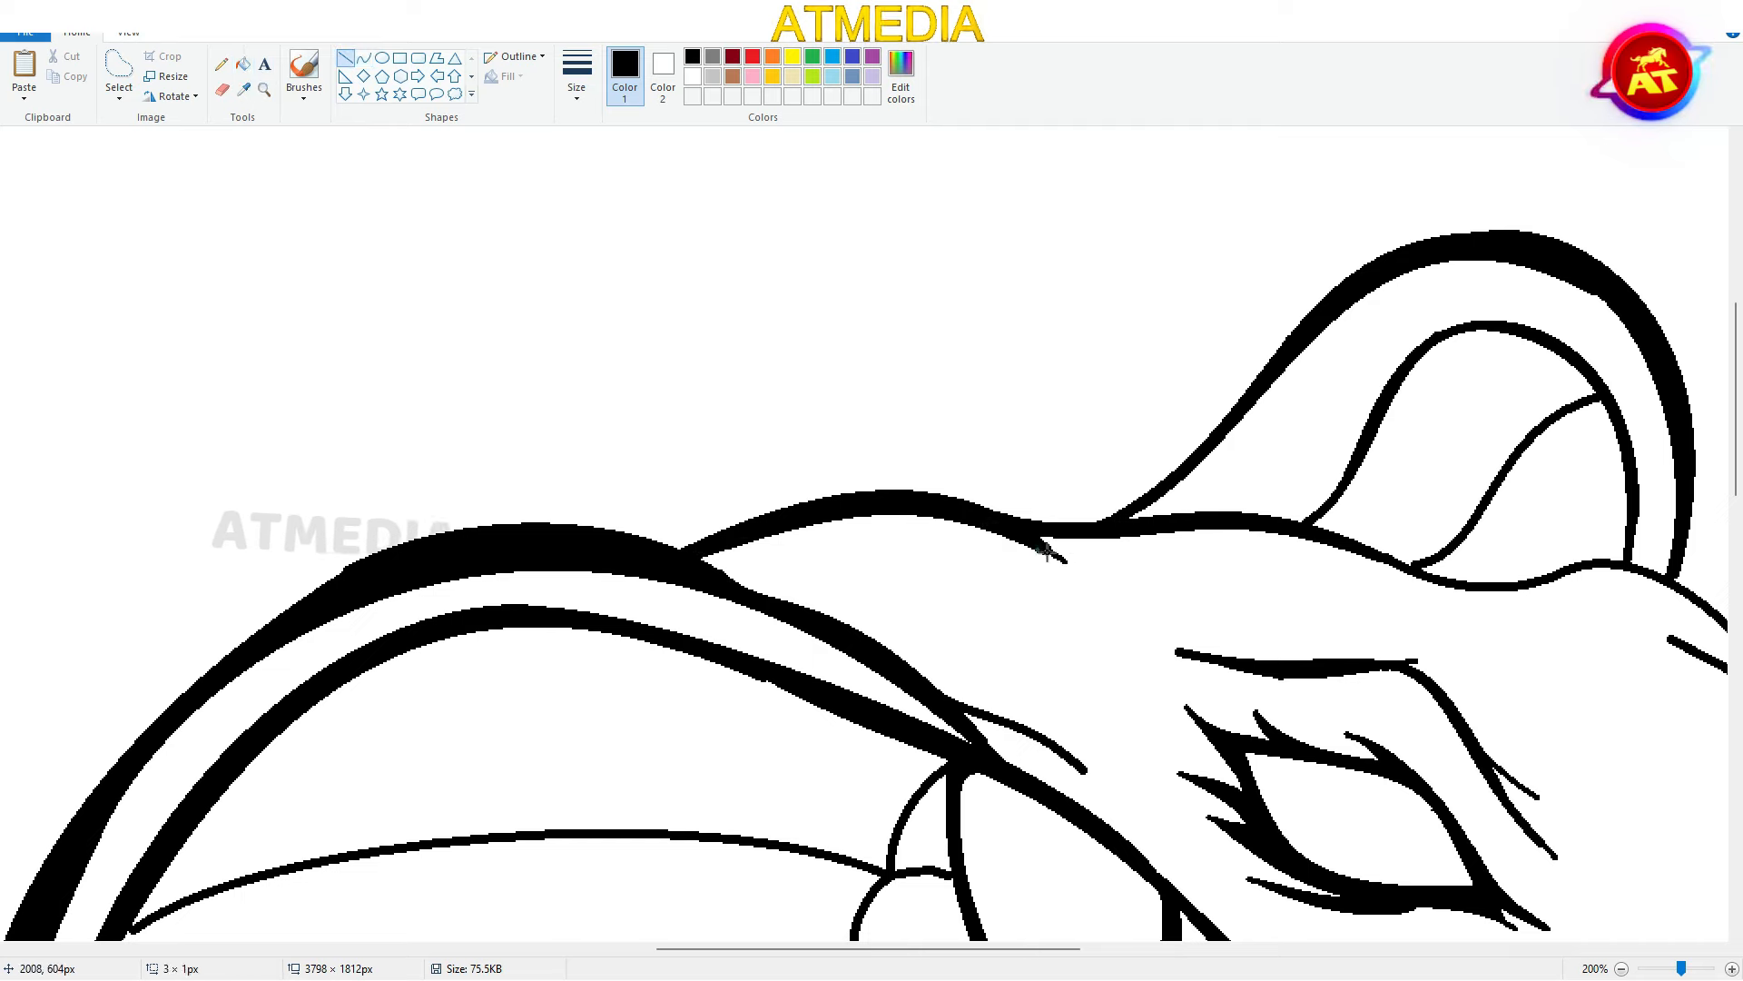
Erase the lower stretch of the hood's inner rim down to the canvas's bottom edge
scroll(1192, 431, "down", 2)
scroll(1113, 650, "up", 1)
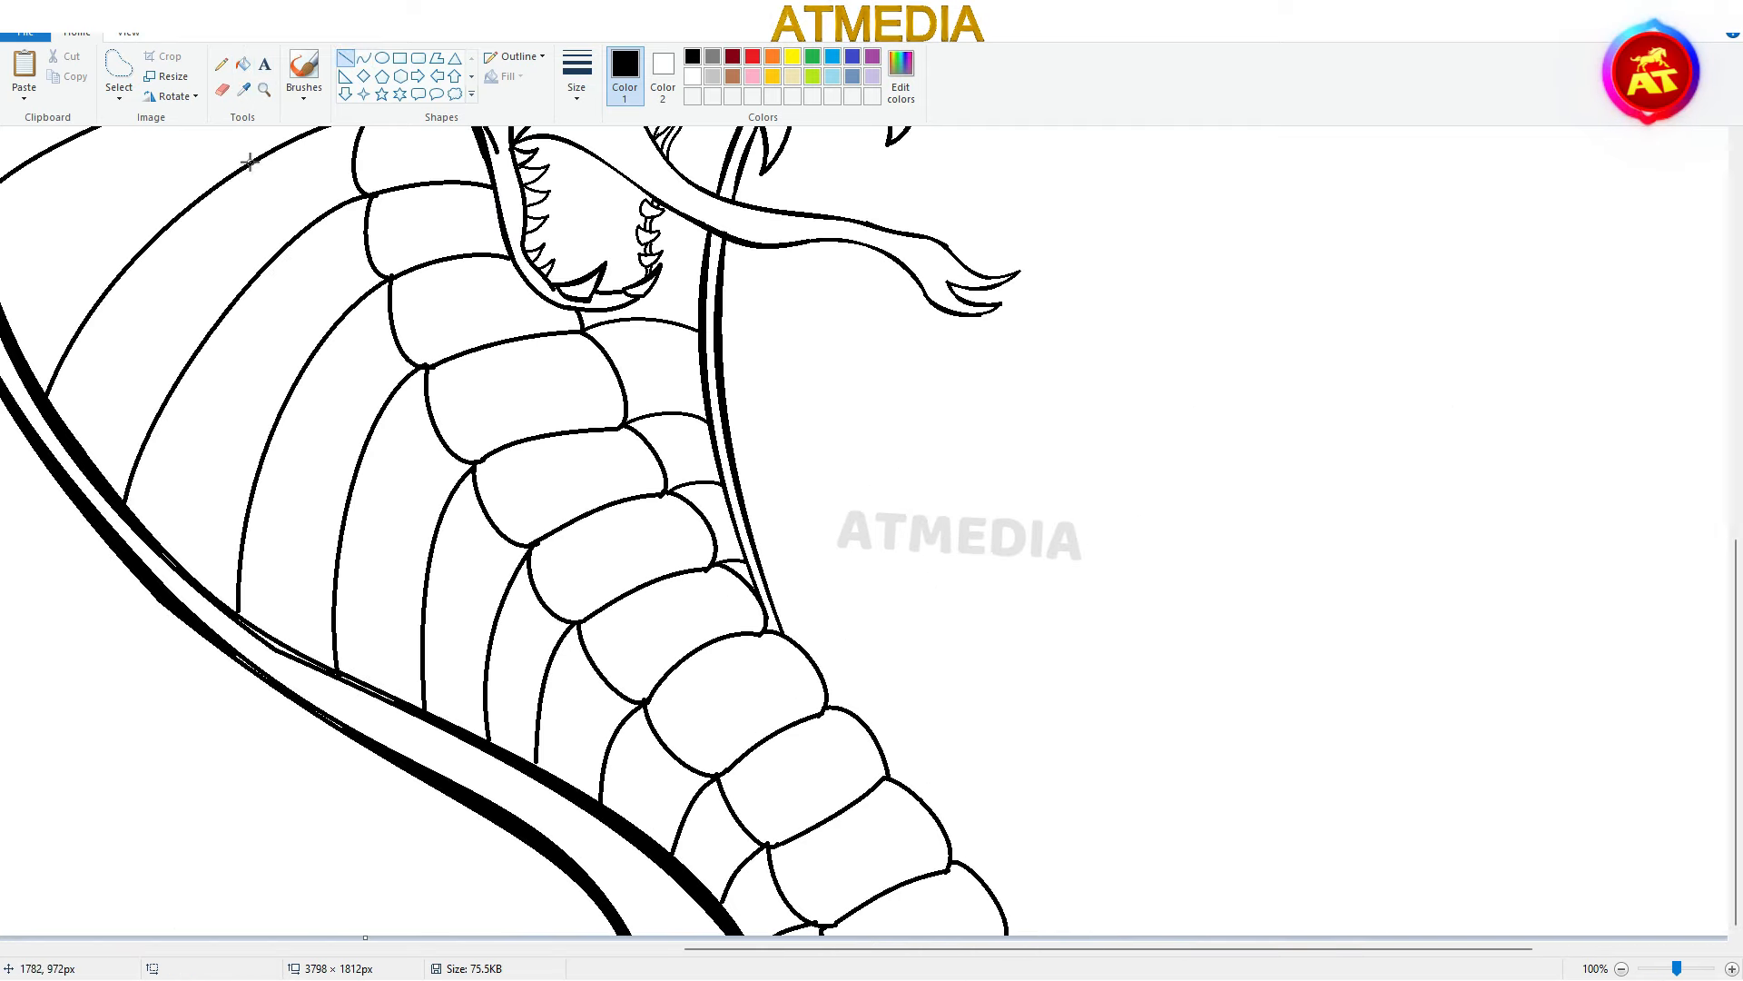
left_click(221, 89)
left_click_drag(733, 934, 577, 799)
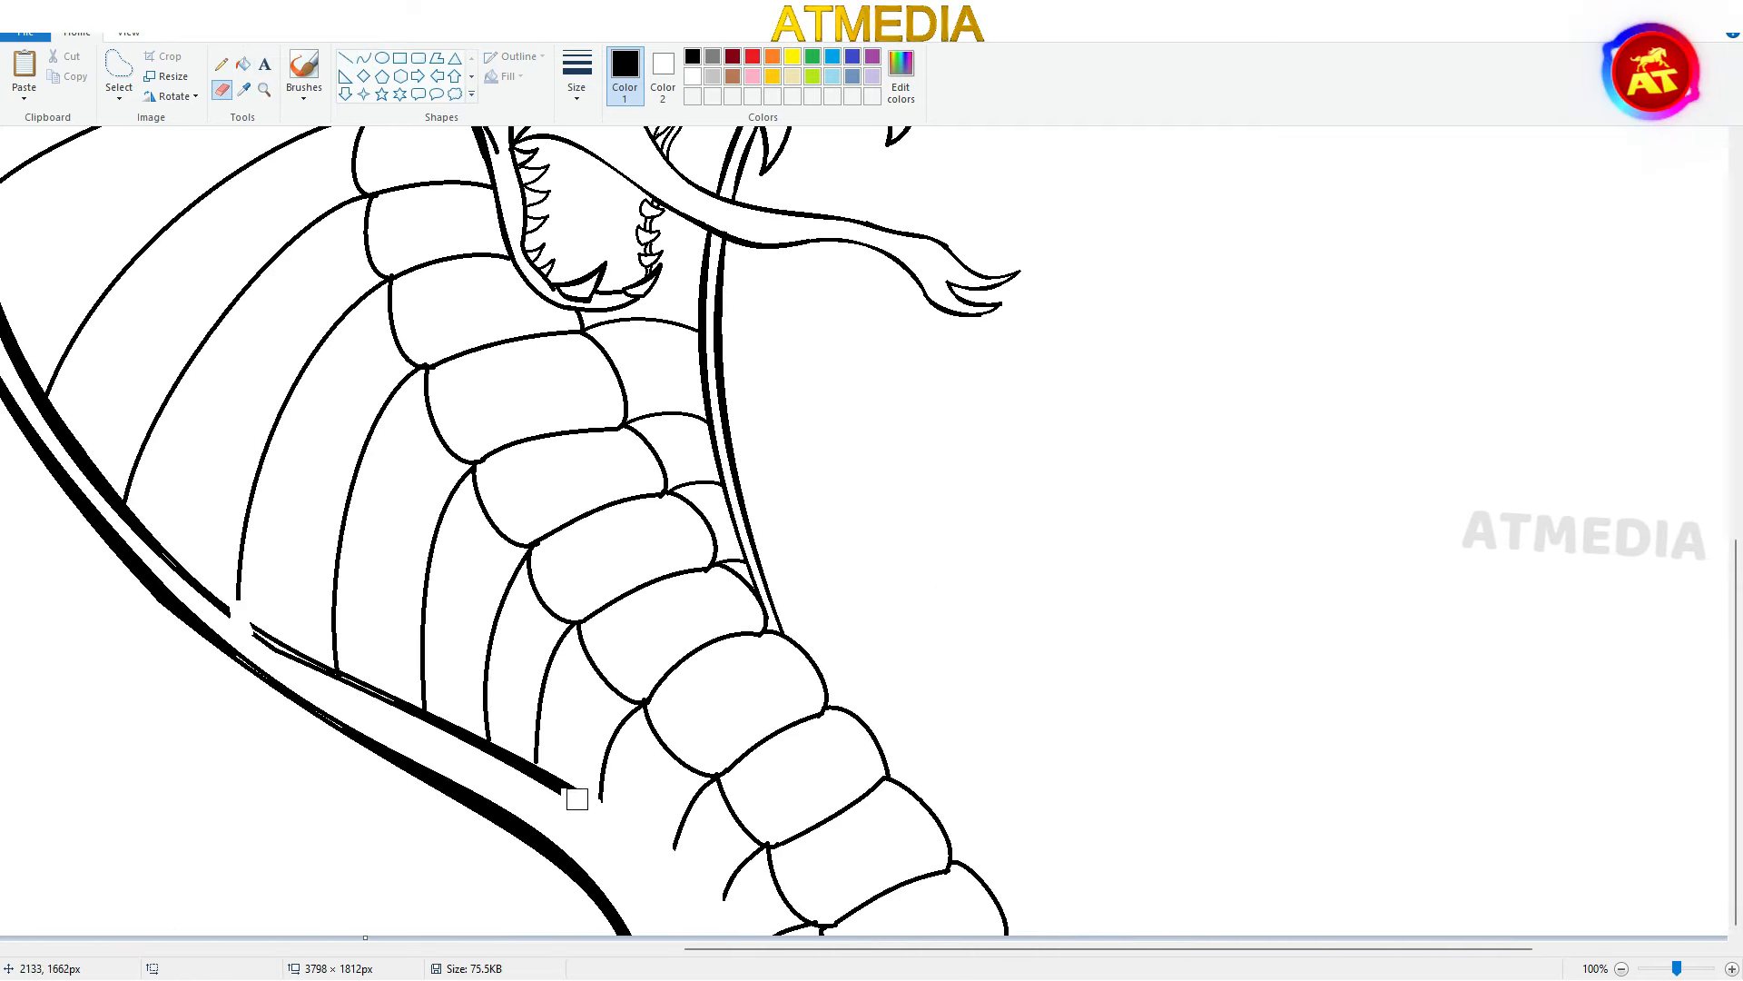
left_click_drag(232, 647, 284, 684)
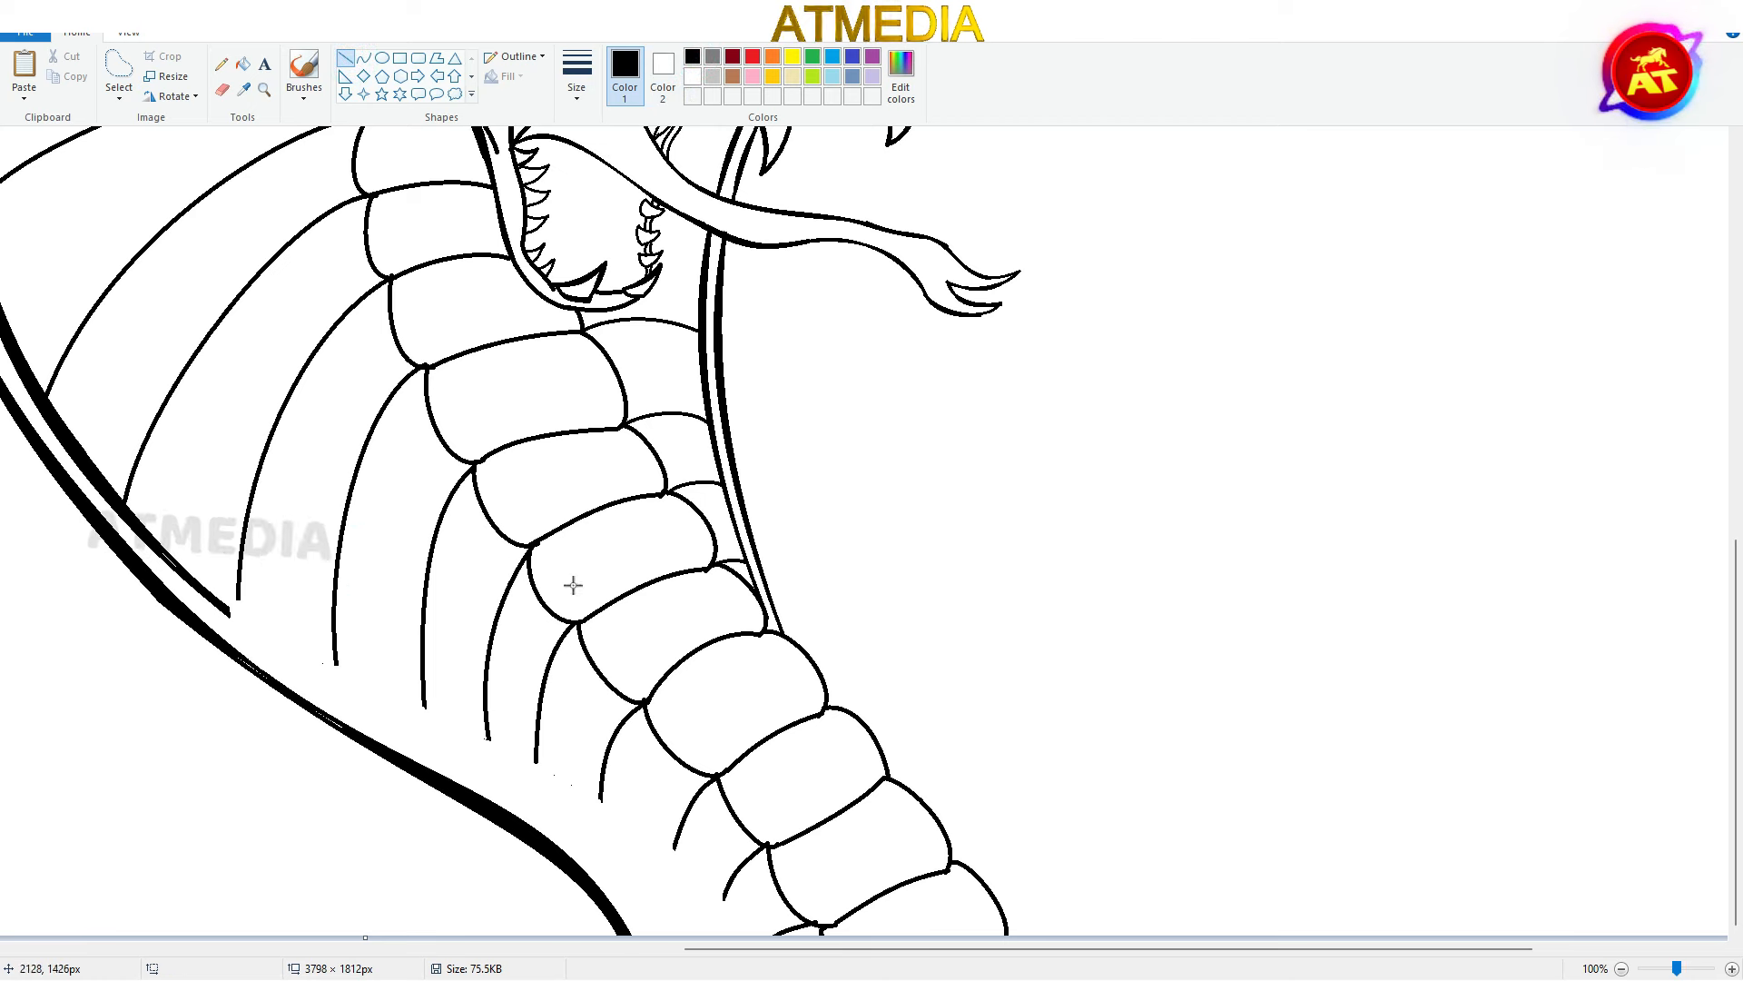
Draw a red S-shaped curve from the remaining inner rim to the canvas's bottom edge beside the belly scales
left_click(363, 57)
mouse_move(226, 612)
left_mouse_down()
mouse_move(767, 947)
mouse_move(825, 951)
left_mouse_up()
key("ctrl+z")
left_click_drag(635, 839, 656, 667)
left_click_drag(400, 700, 419, 767)
left_click(752, 57)
Fill the leftover hood line stubs extending below the red curve with white
left_click(244, 65)
left_click(693, 76)
left_click(487, 732)
left_click(536, 751)
left_click(602, 783)
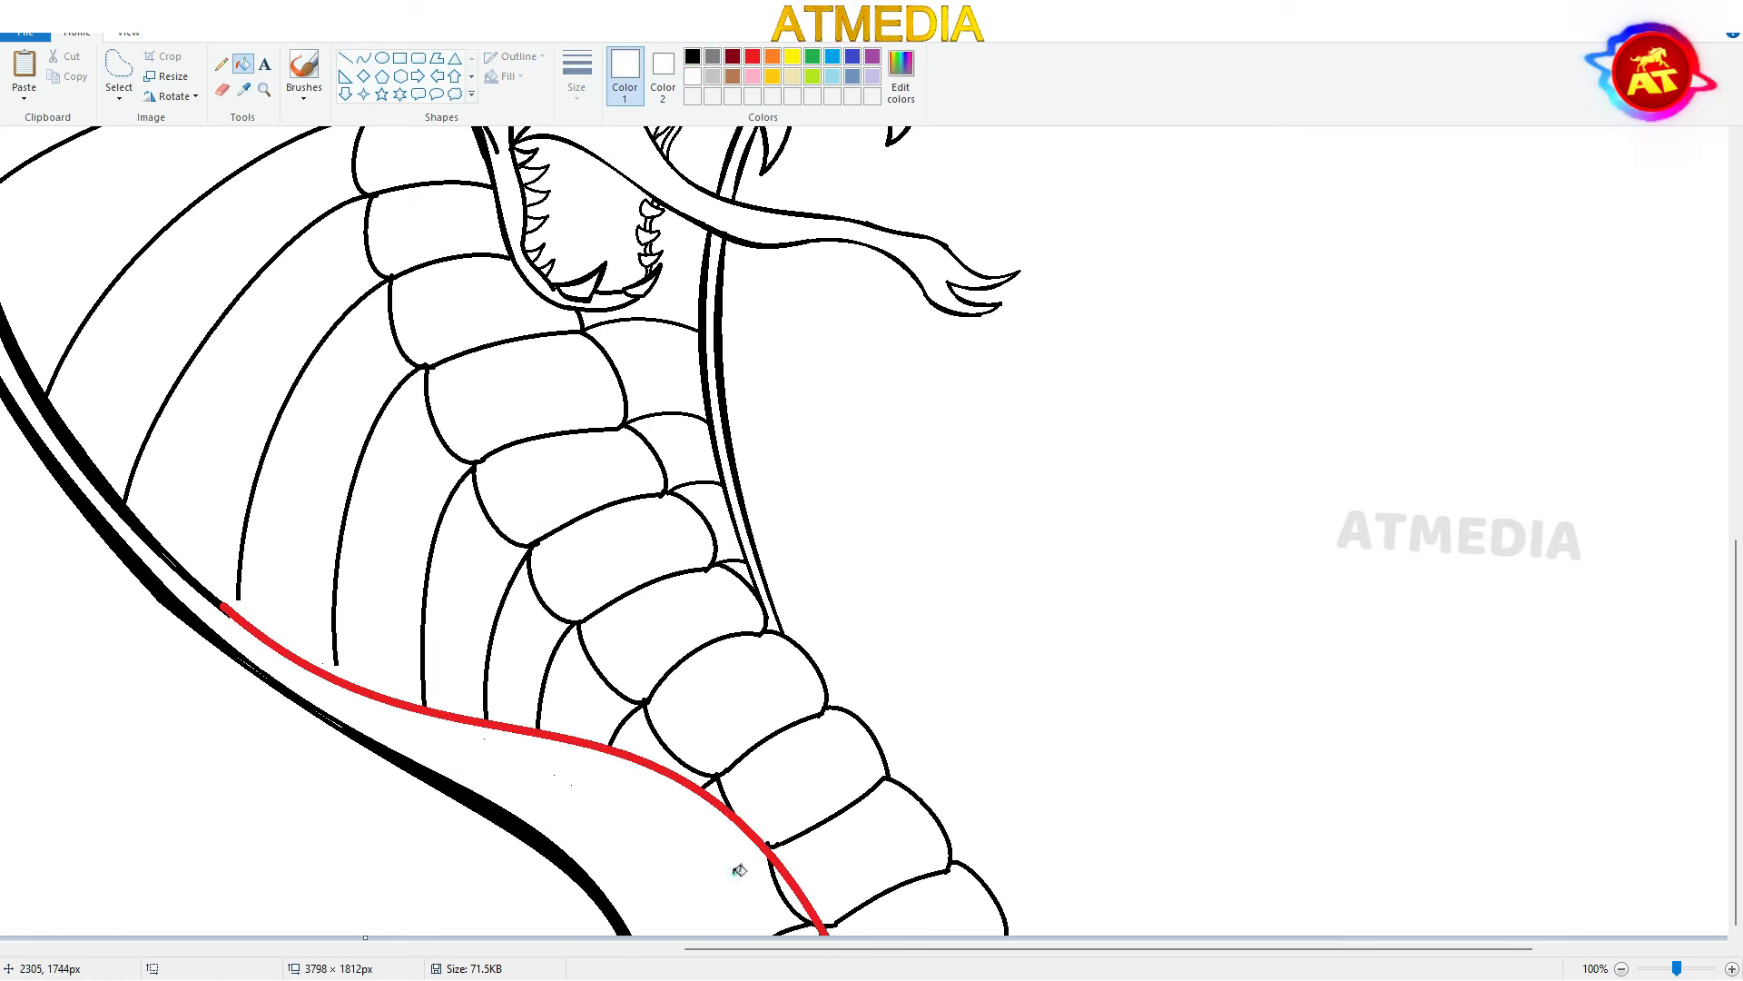
Clear the last line remnants beneath the red hood curve with white and recolor the curve black
left_click(735, 873)
left_click(785, 899)
left_click(693, 56)
left_click(581, 742)
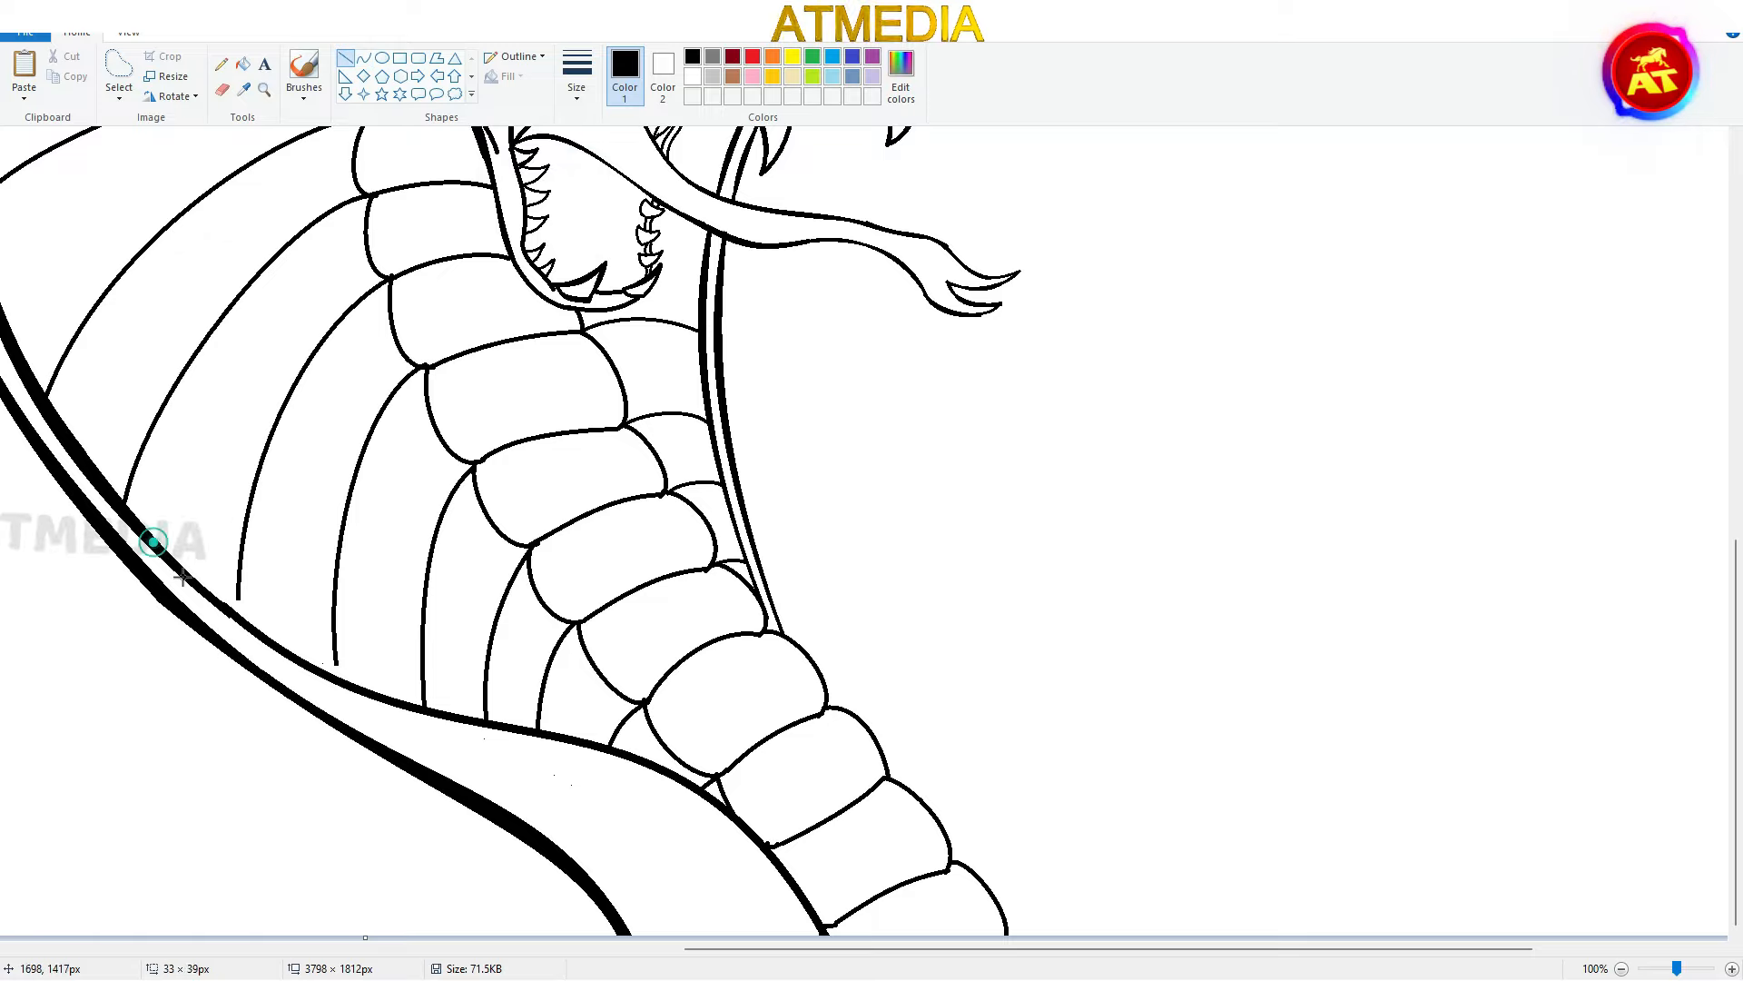
Thicken the upper outline and corners of the belly scales with short black curves
scroll(692, 603, "up", 2)
scroll(693, 603, "down", 2)
scroll(693, 603, "up", 1)
left_click(363, 58)
left_click_drag(1102, 536, 1062, 552)
left_click_drag(1053, 343, 948, 438)
left_click_drag(945, 413, 935, 407)
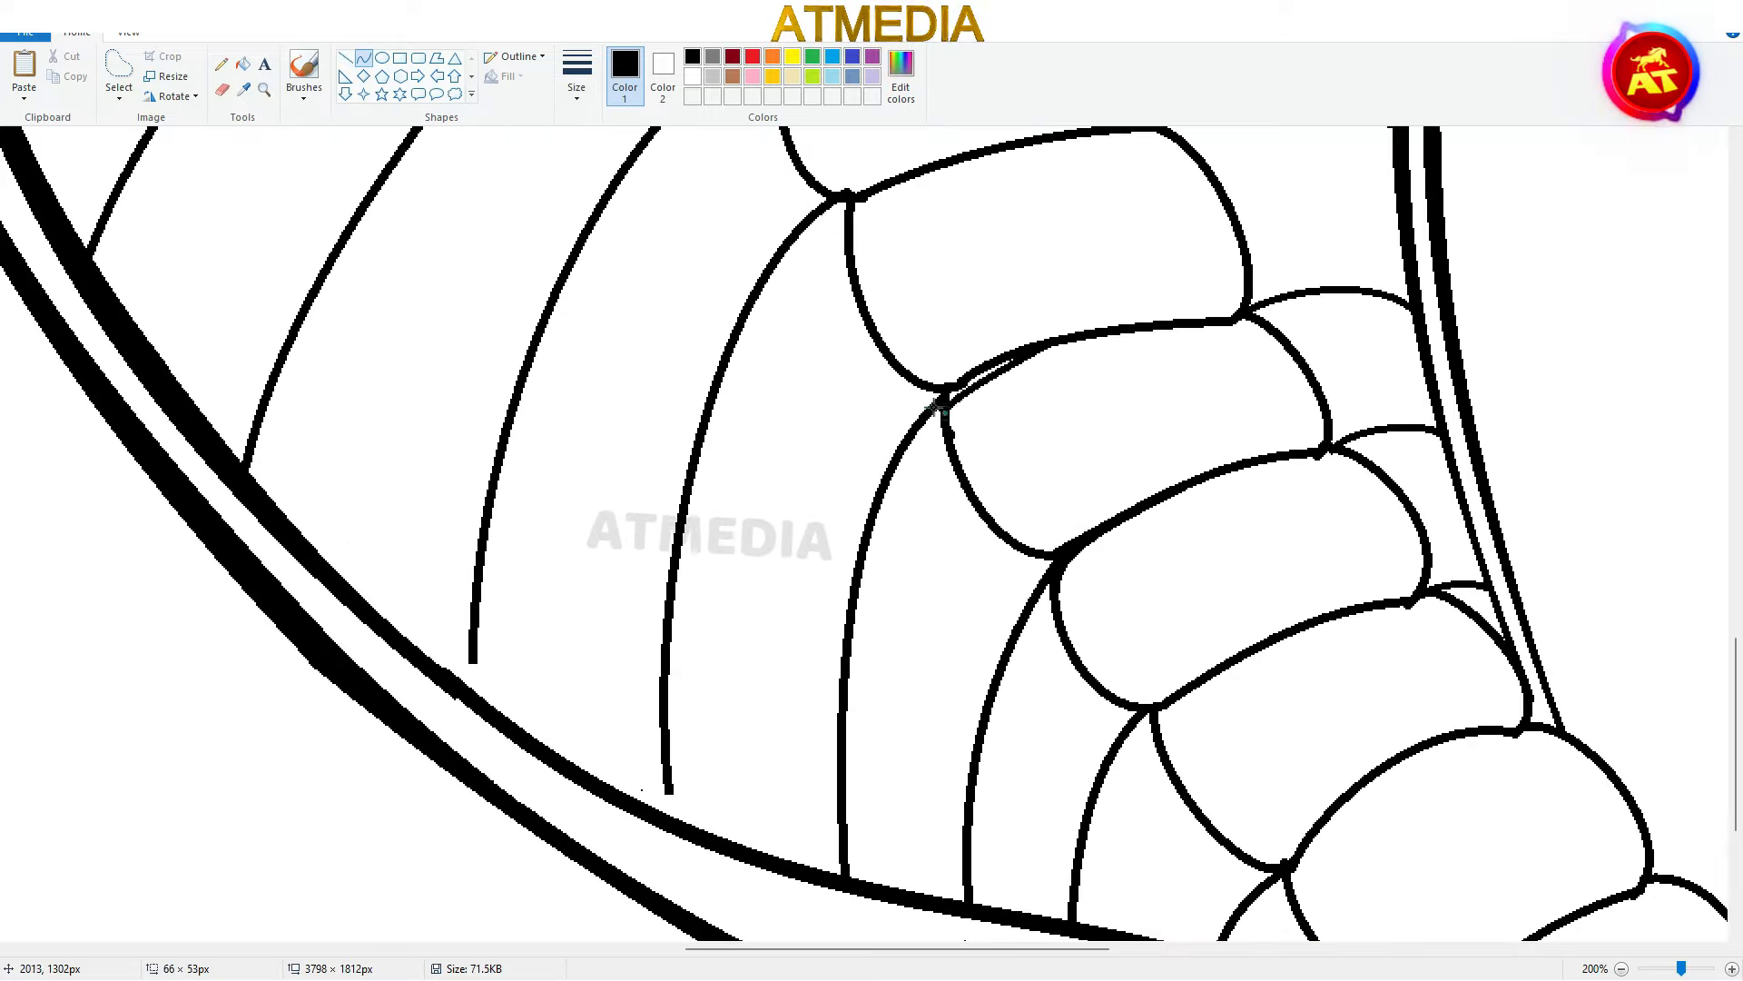
left_click(935, 407)
Extend the hood rib lines that stop short down to the inner rim with black lines
scroll(935, 454, "up", 5)
scroll(782, 732, "down", 1)
left_click_drag(1022, 949, 806, 949)
scroll(805, 732, "down", 4)
scroll(806, 654, "up", 1)
scroll(805, 653, "down", 3)
left_click(348, 59)
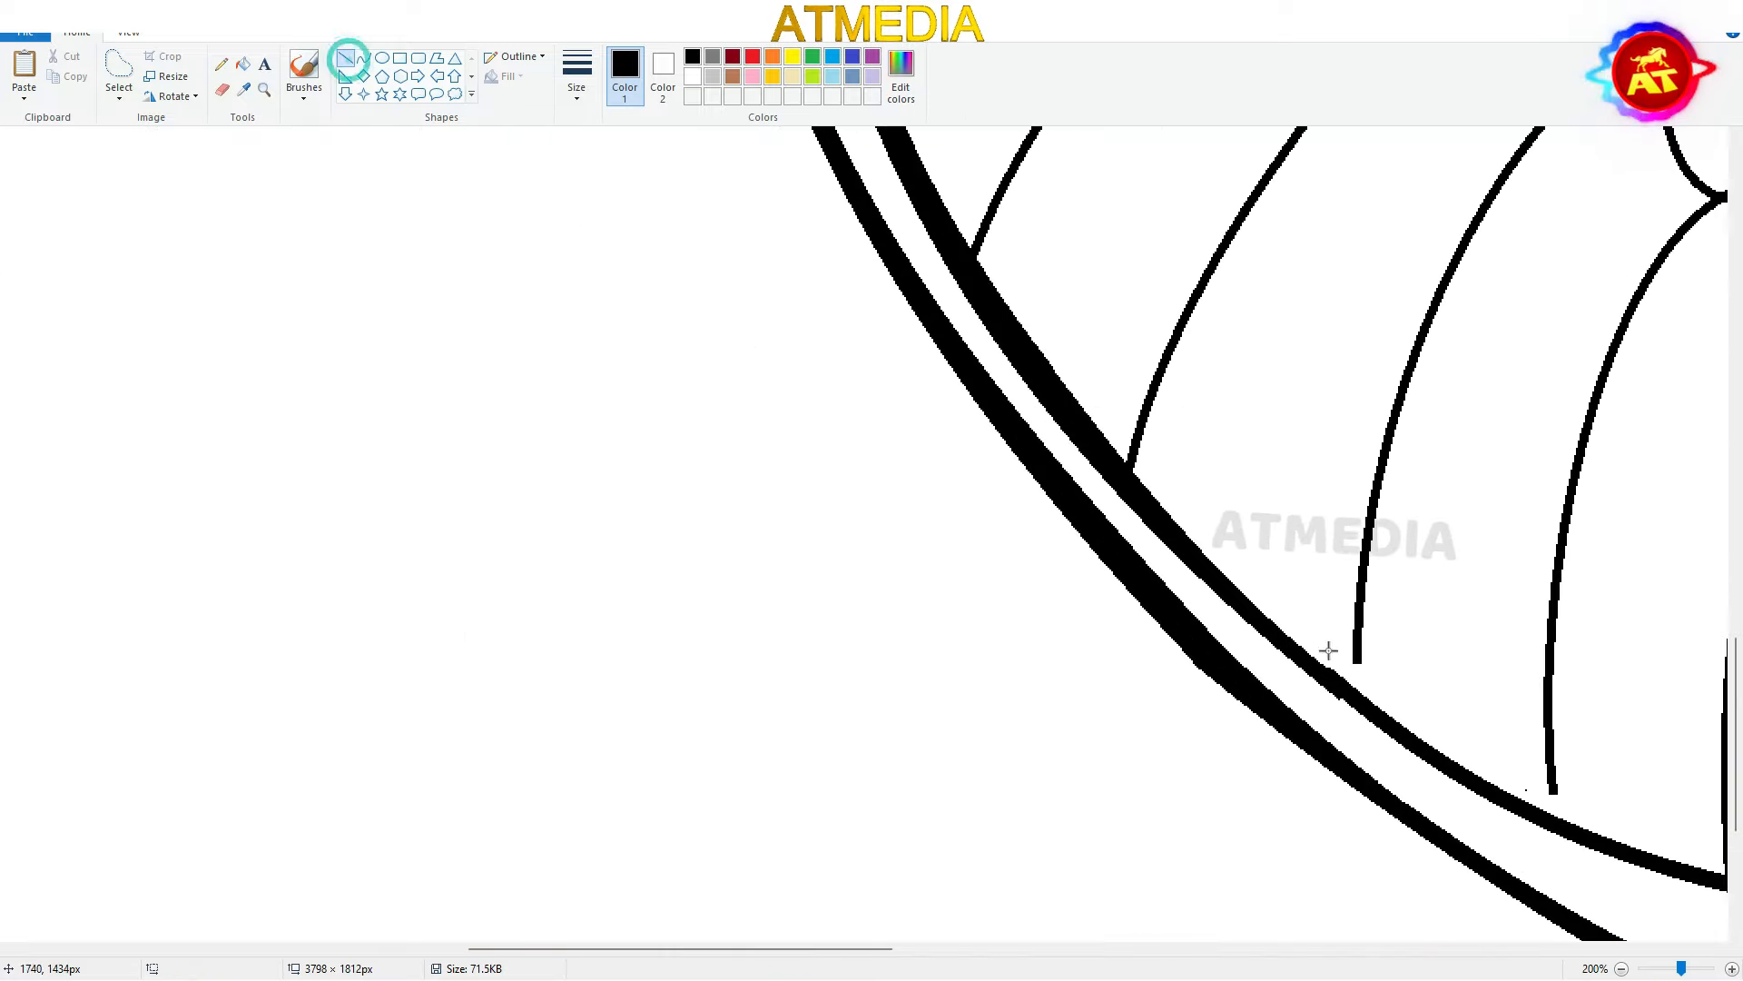
scroll(1328, 650, "down", 1)
scroll(1004, 740, "up", 3)
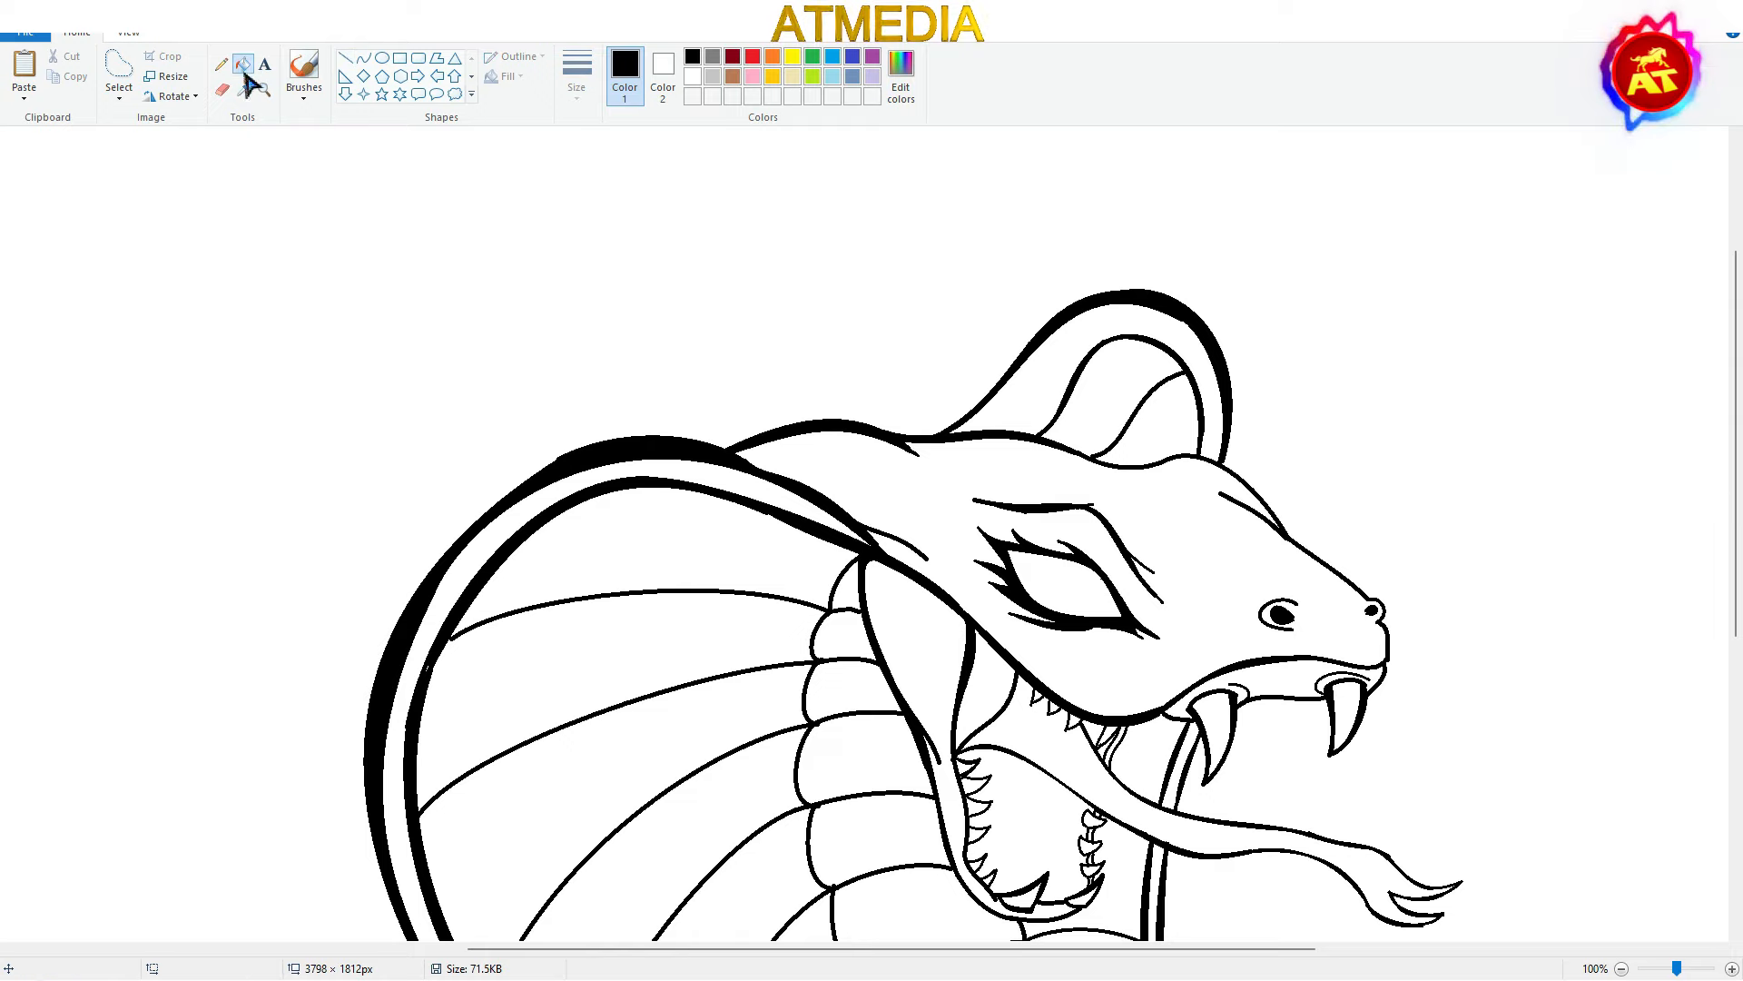
scroll(1123, 549, "down", 5)
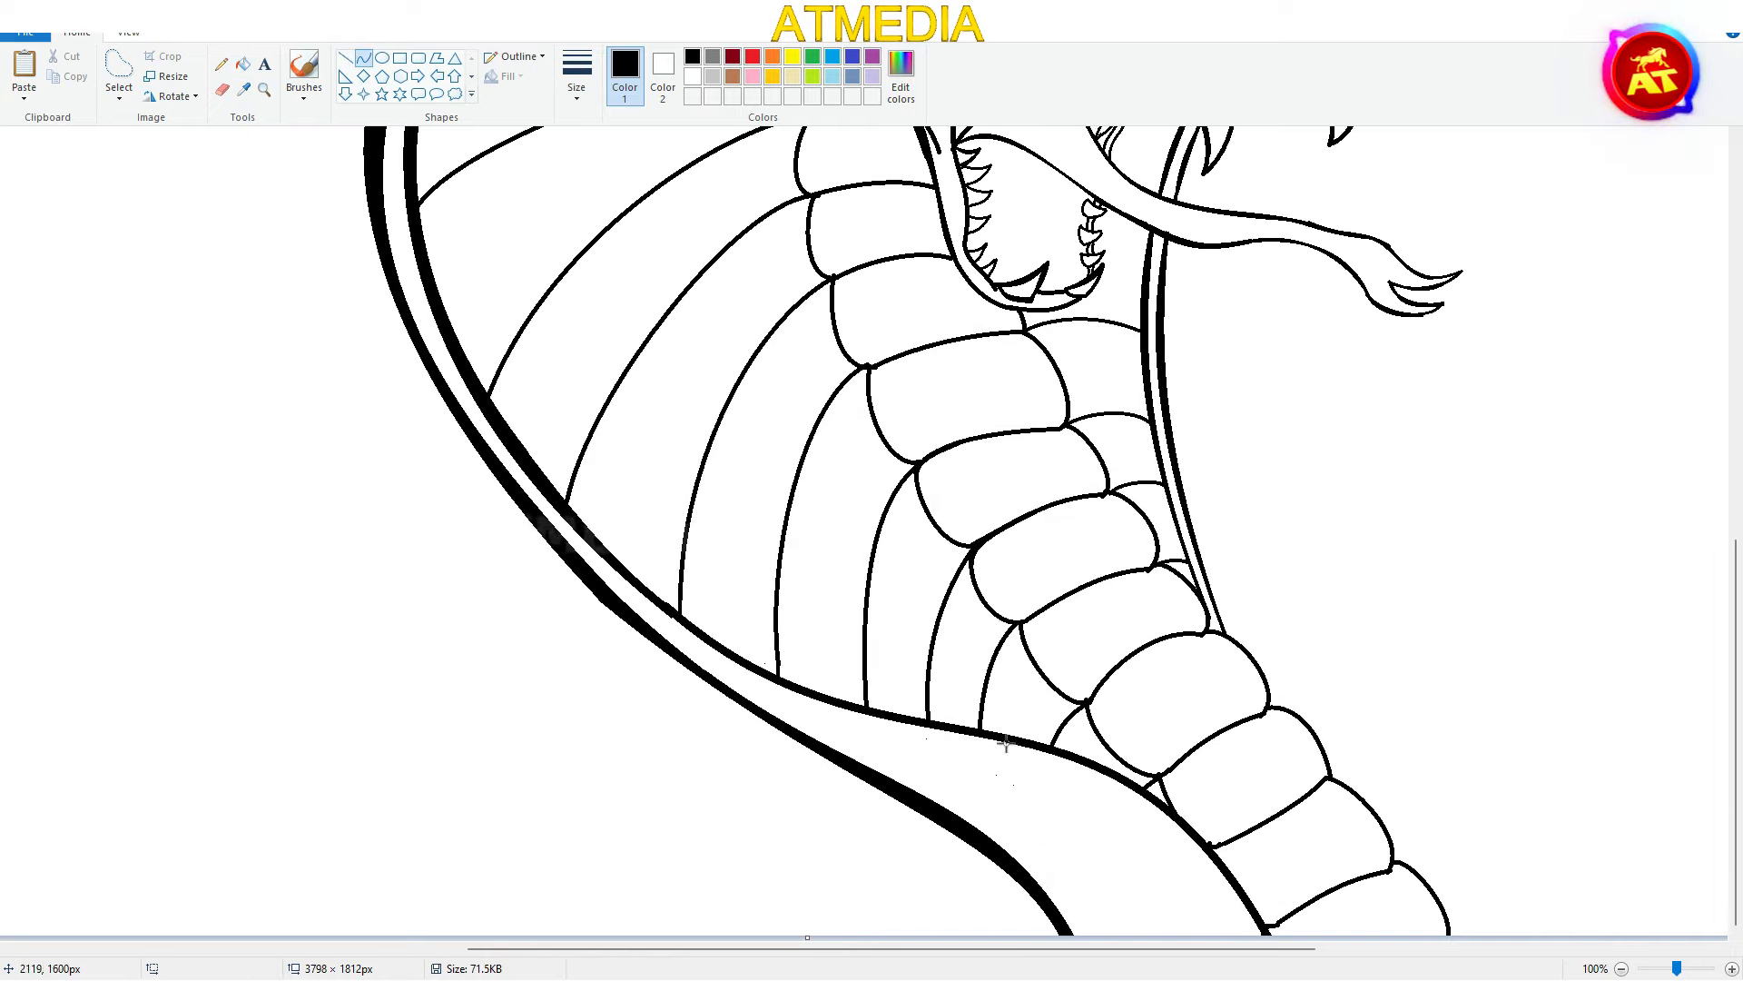
Fill the empty inner panels of the hood's far side and upper lobe with dark red
scroll(1199, 840, "up", 5)
scroll(1280, 762, "down", 1)
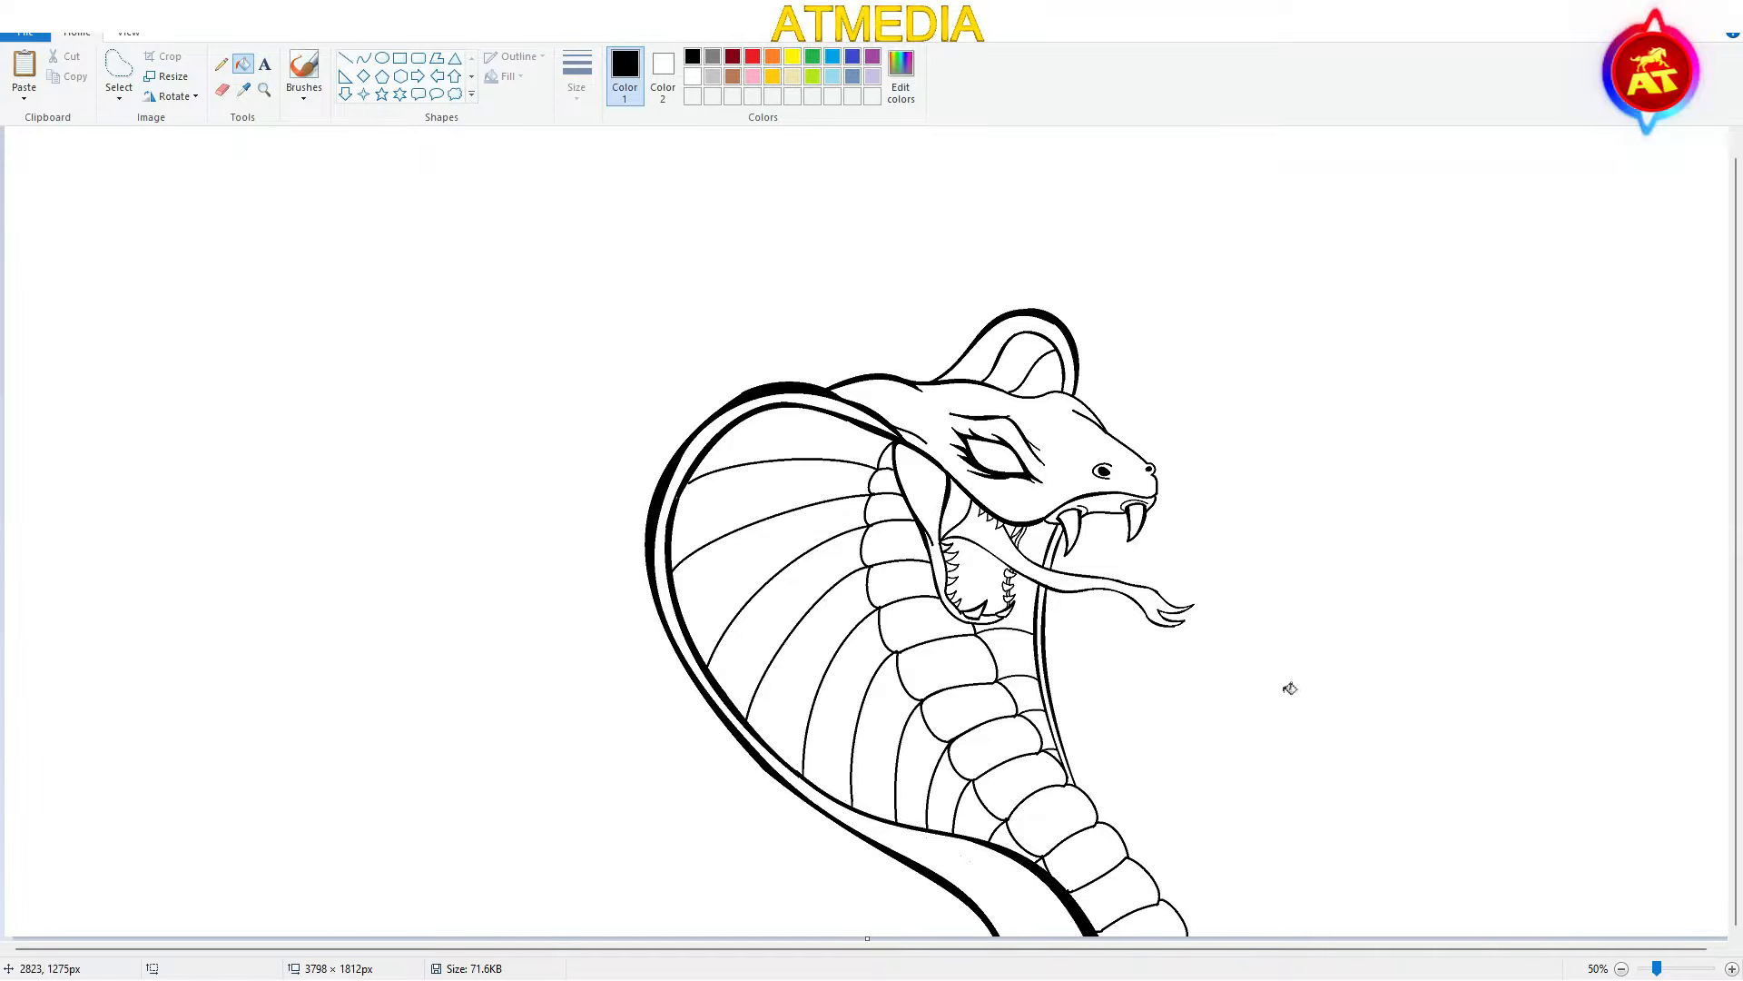
scroll(756, 575, "up", 2)
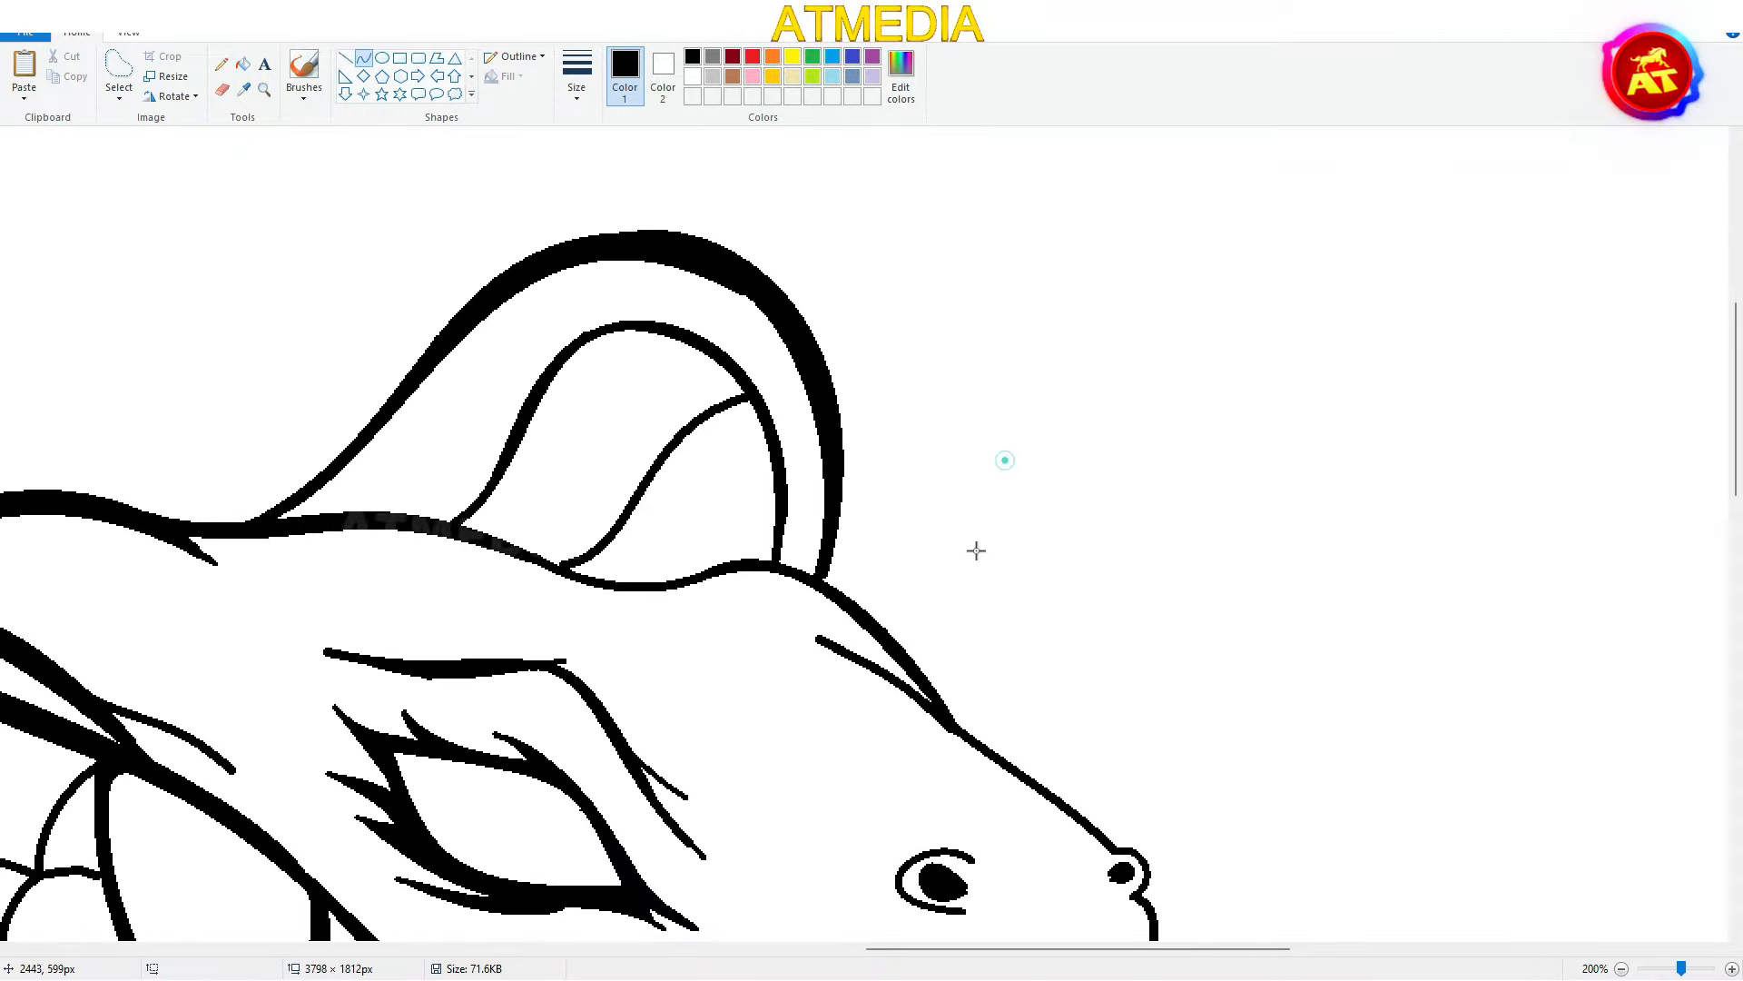
scroll(1159, 677, "down", 2)
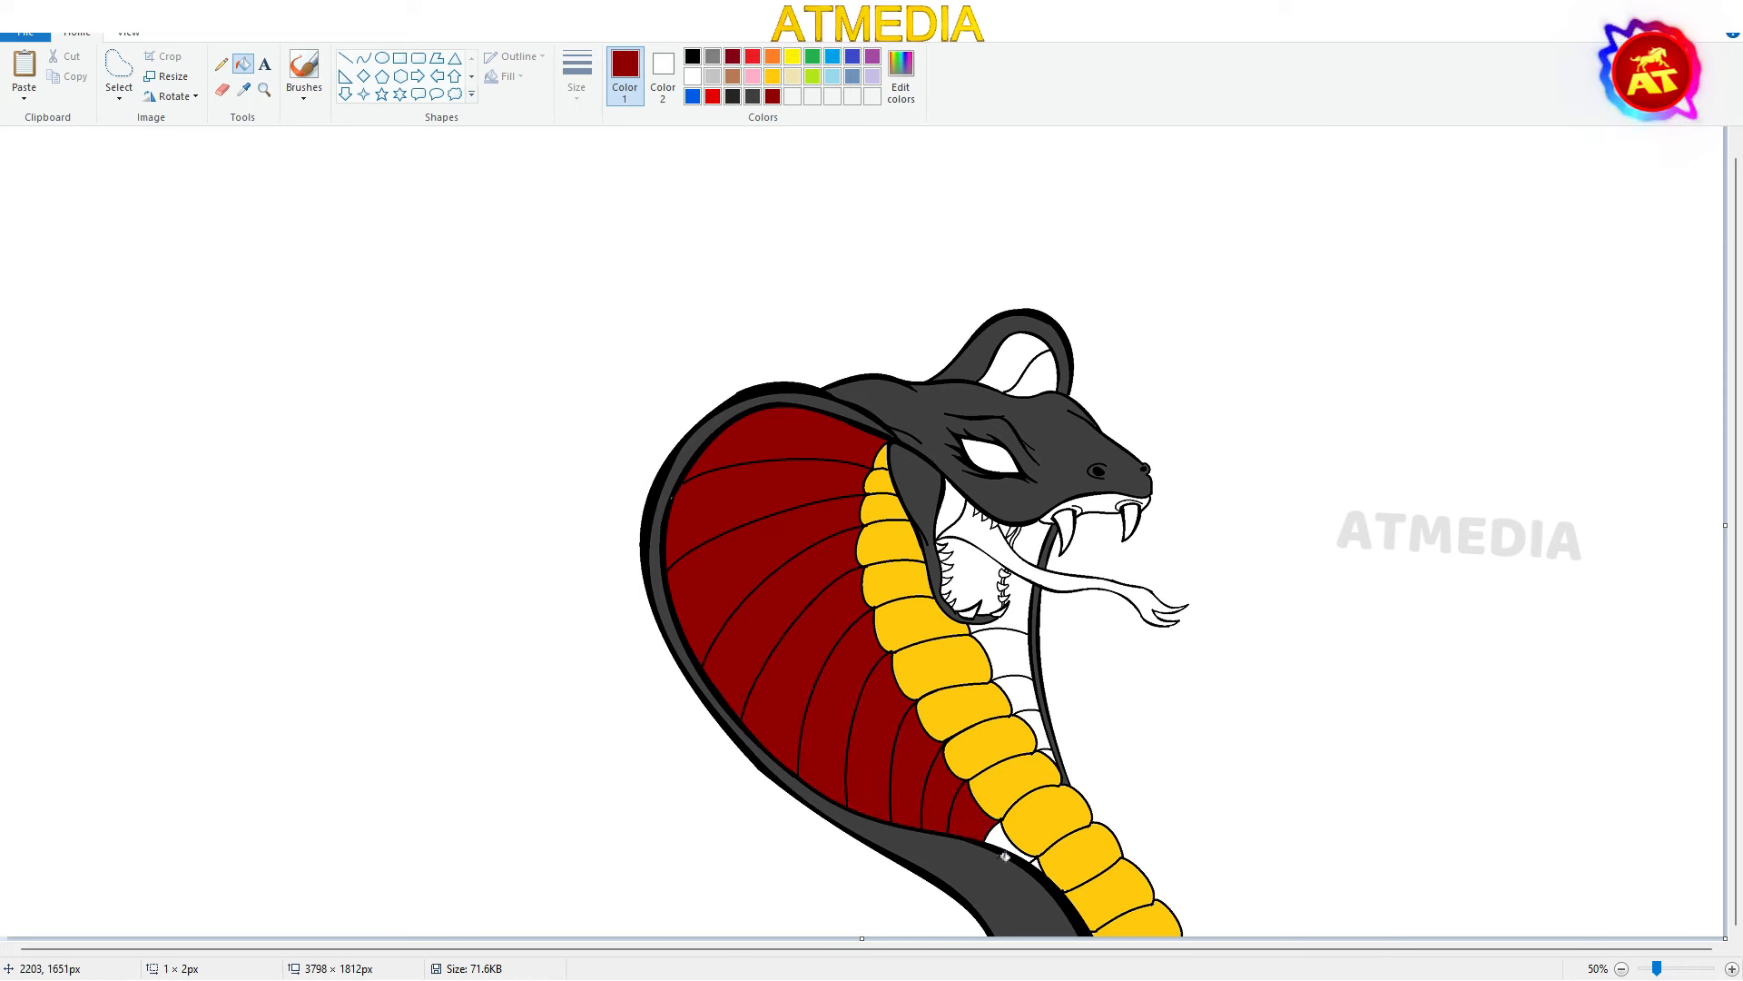
left_click(1020, 688)
left_click(1052, 361)
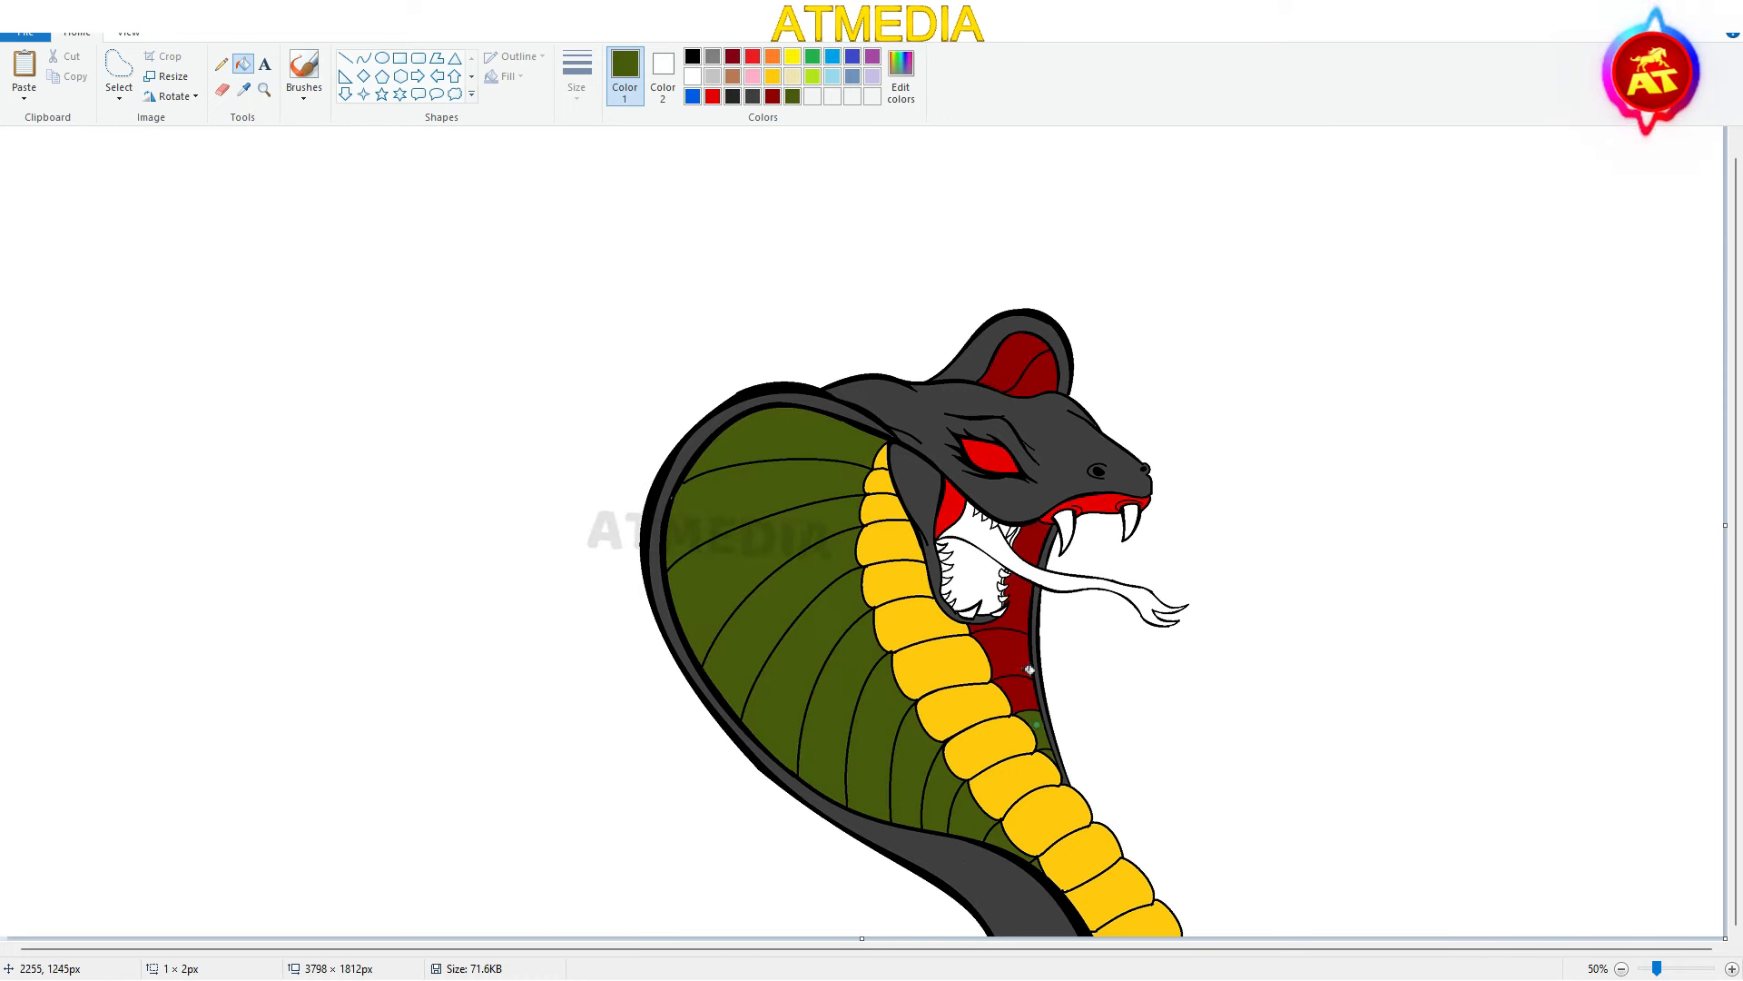
Fill the remaining far-side and upper-lobe hood panels olive green and the lower mouth interior red
left_click(1027, 695)
left_click(1016, 655)
left_click(1018, 610)
left_click(1032, 547)
left_click(1011, 360)
left_click(1043, 374)
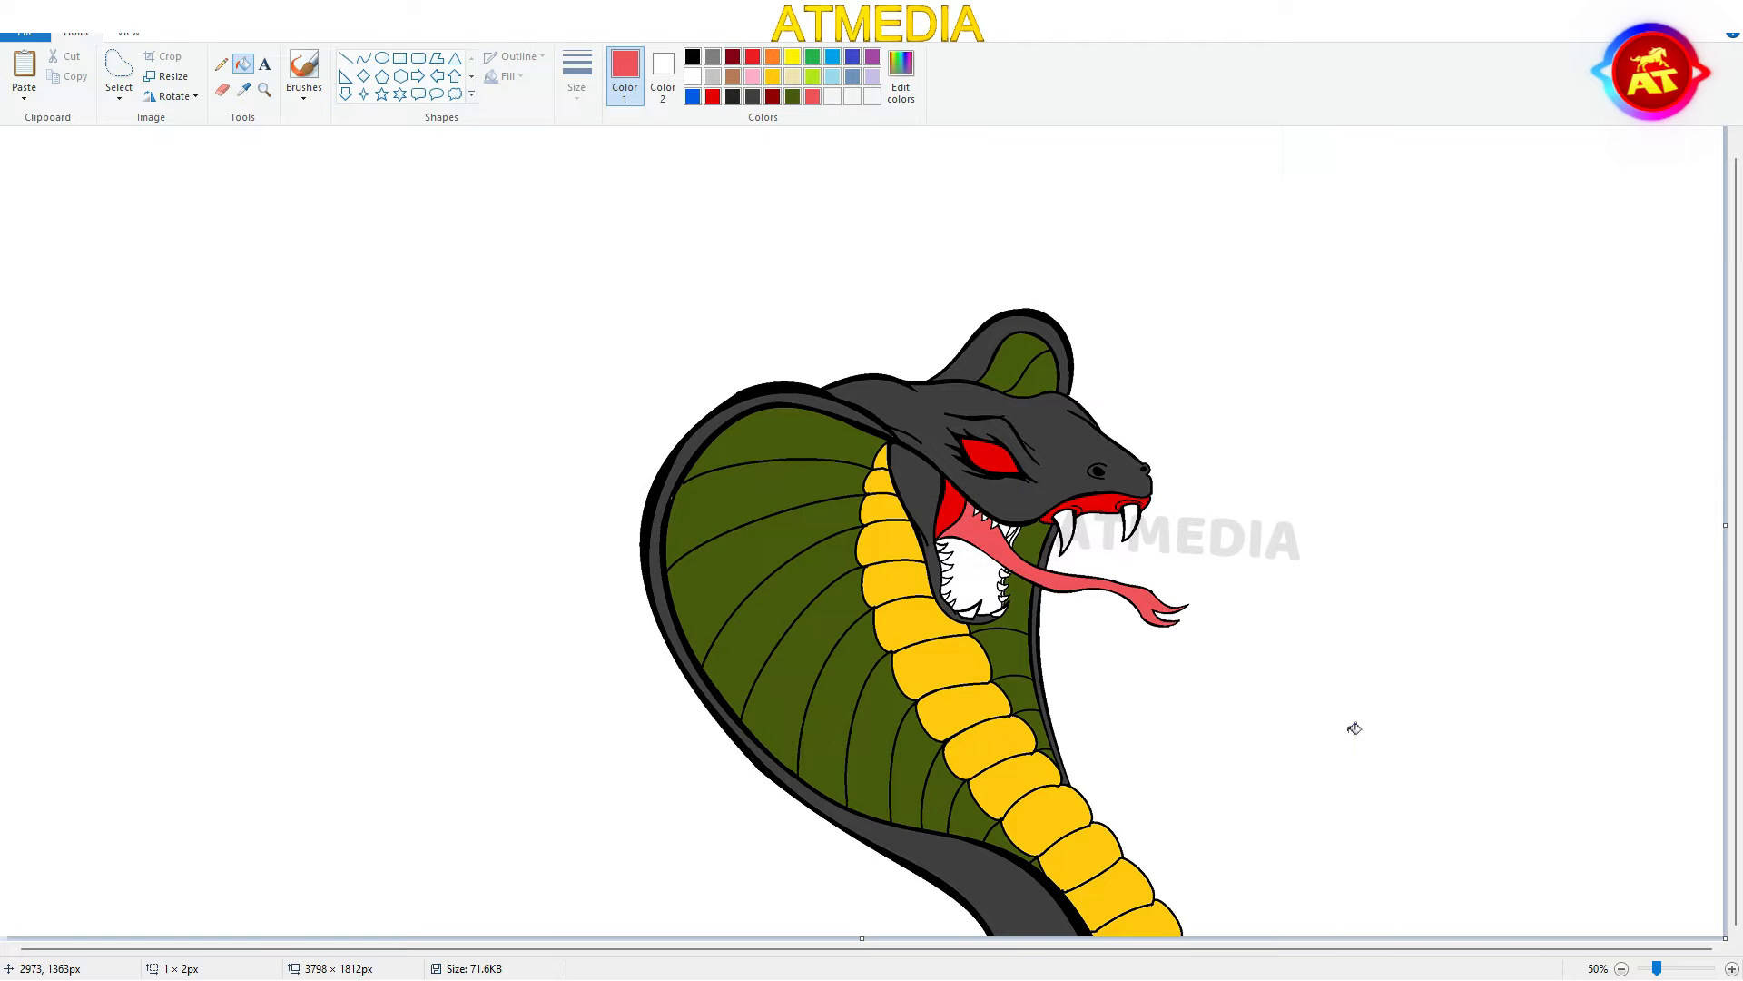
left_click(968, 581)
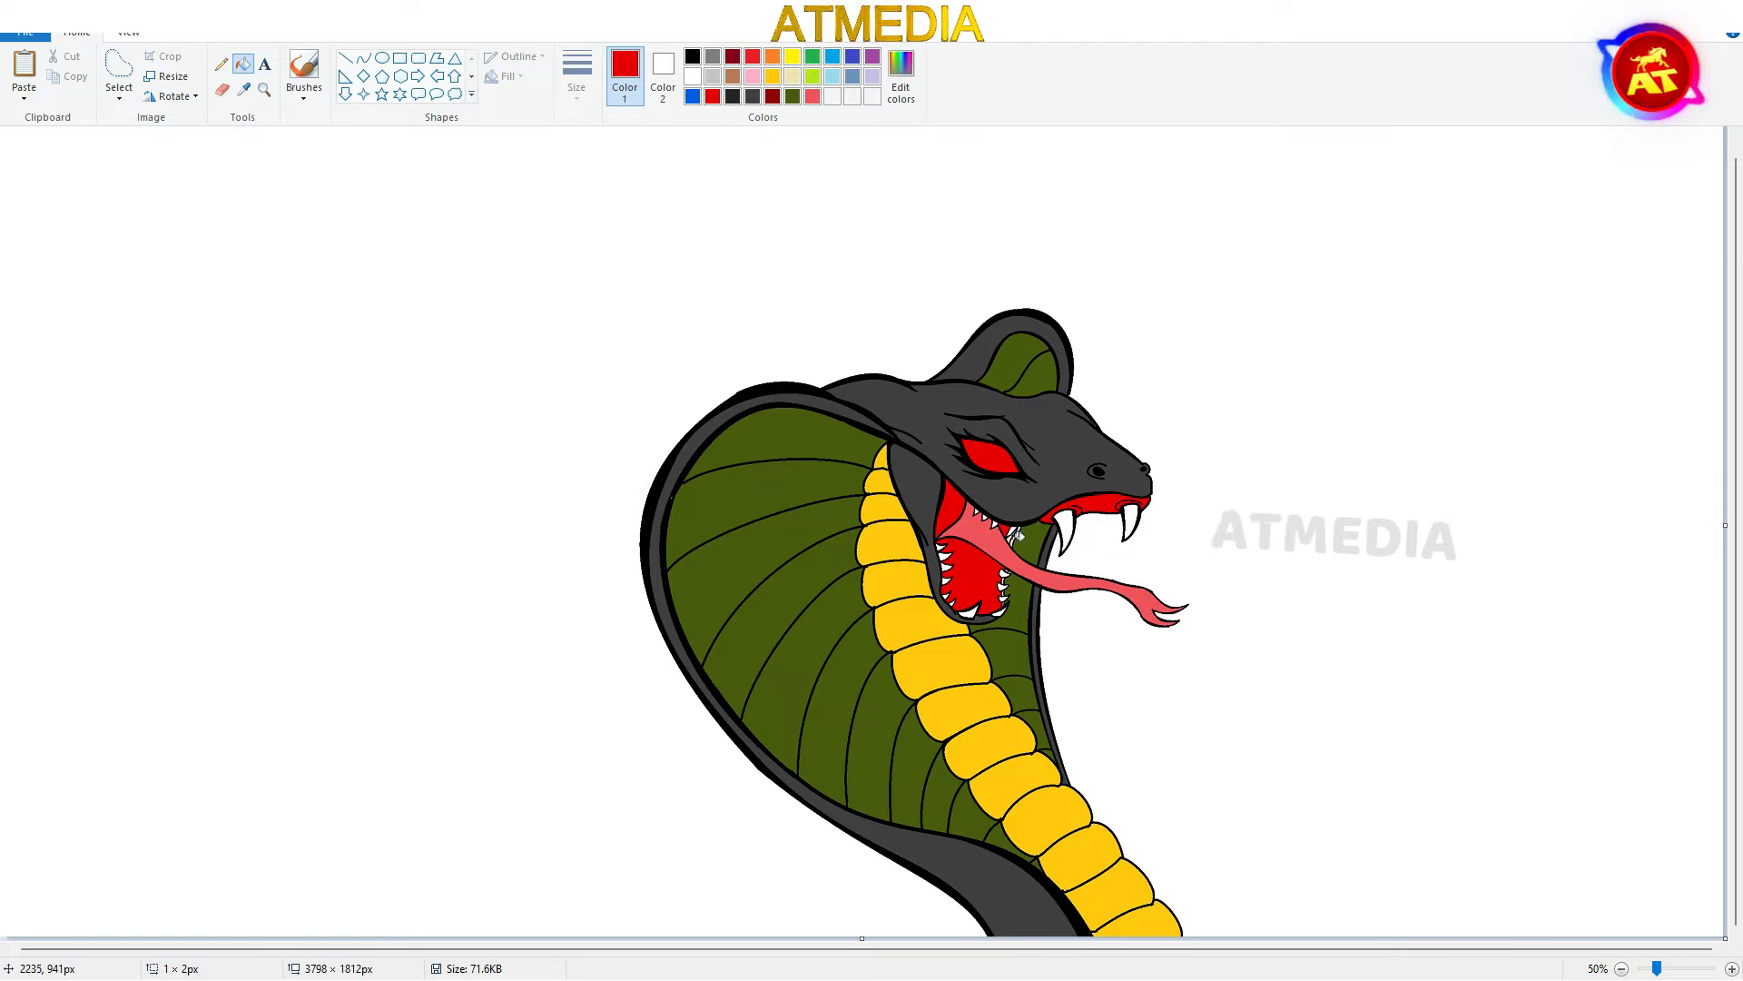
Fill the thin far edge of the open jaw around the teeth near-black, and switch the drawing color to olive green
scroll(1147, 539, "up", 1)
left_click(733, 96)
left_click(303, 93)
left_click(195, 127)
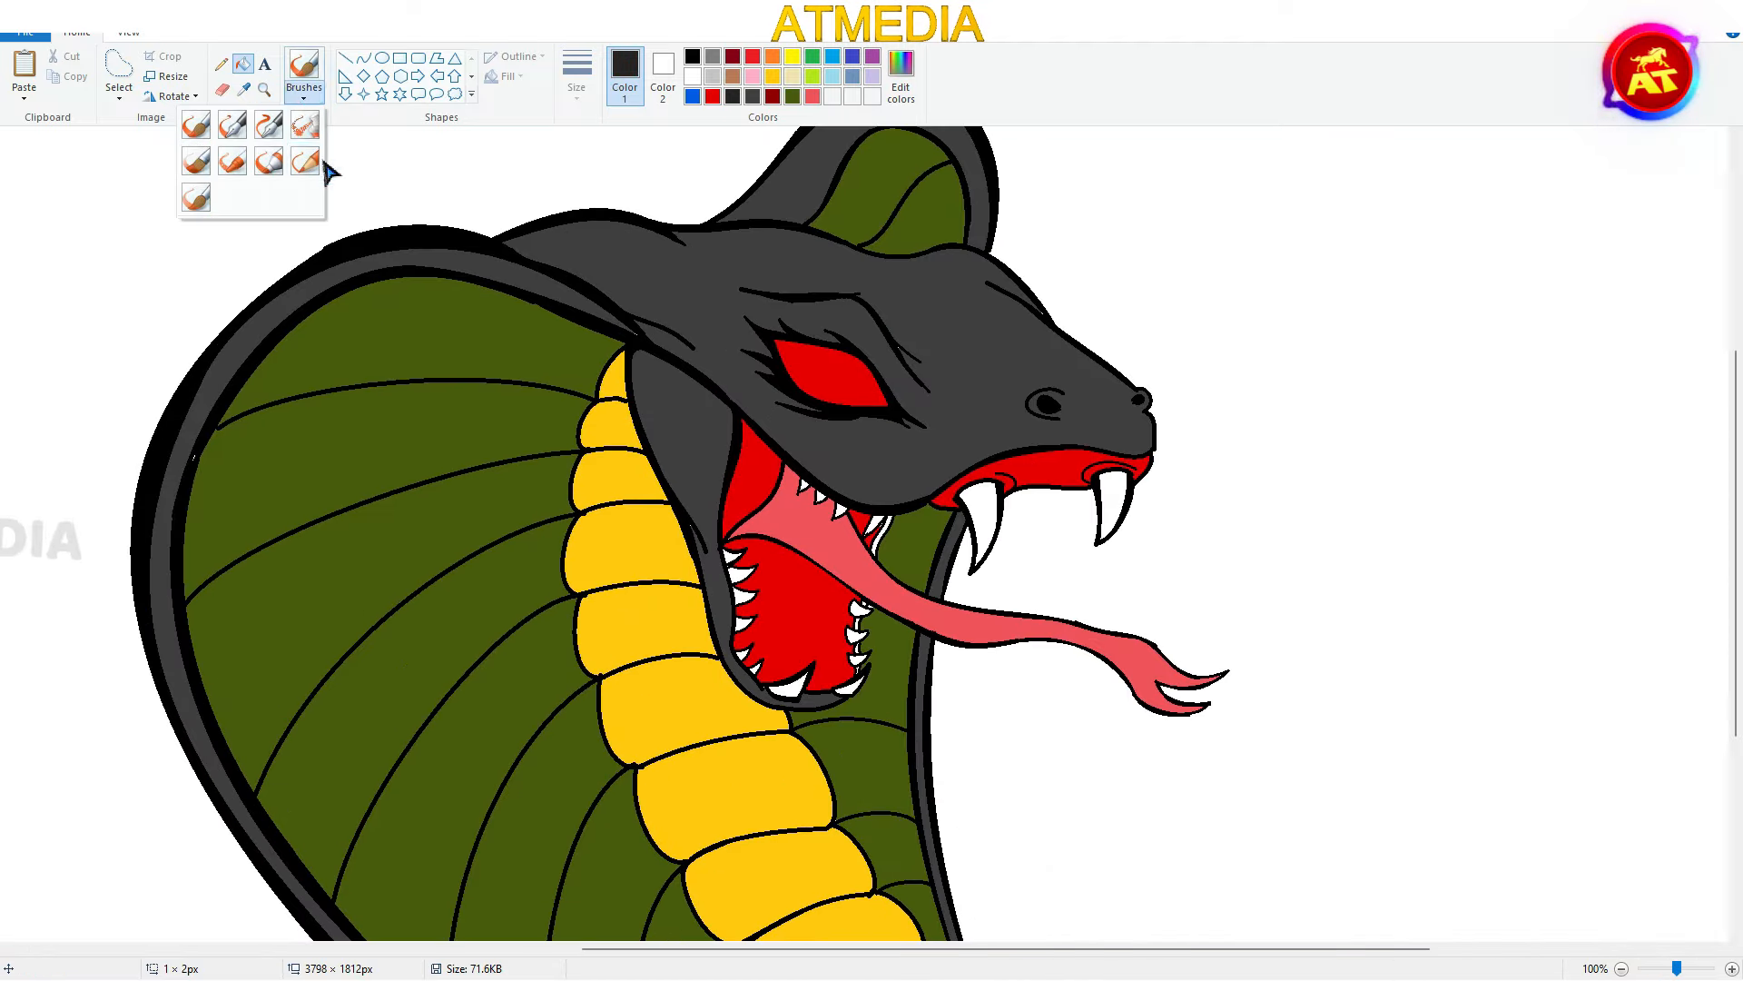
key("ctrl+v")
key("ctrl+z")
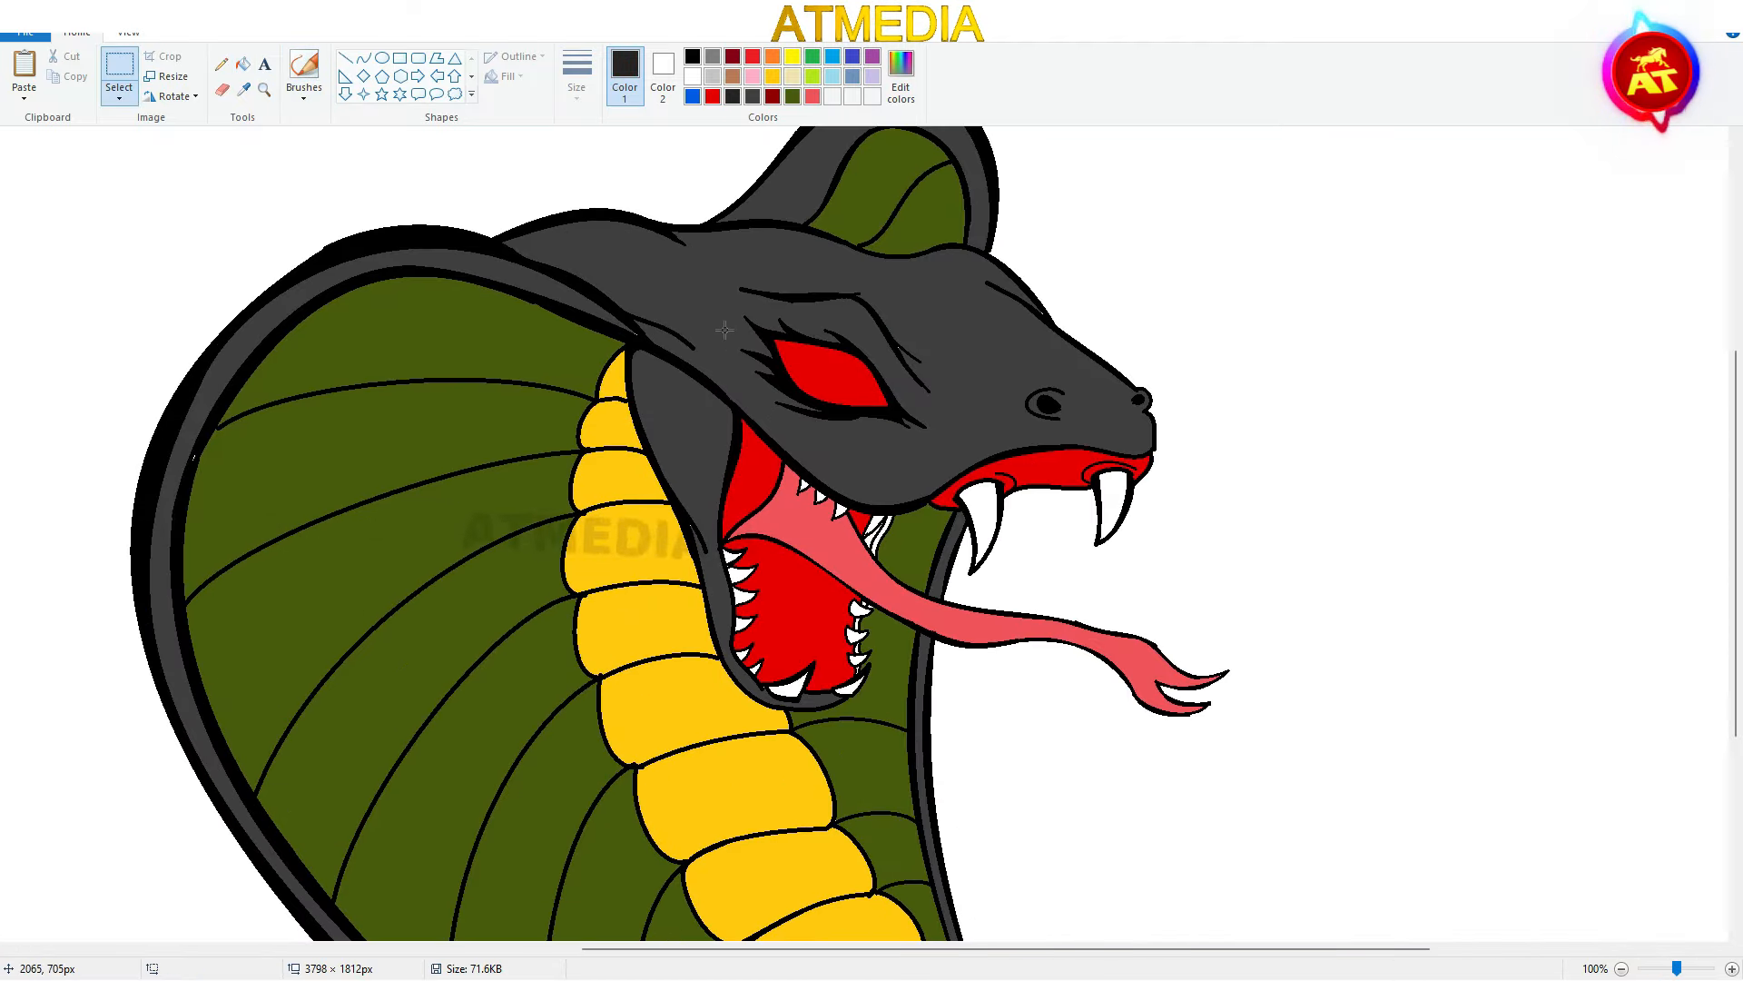
scroll(986, 539, "up", 1)
left_click(777, 539)
left_click(733, 724)
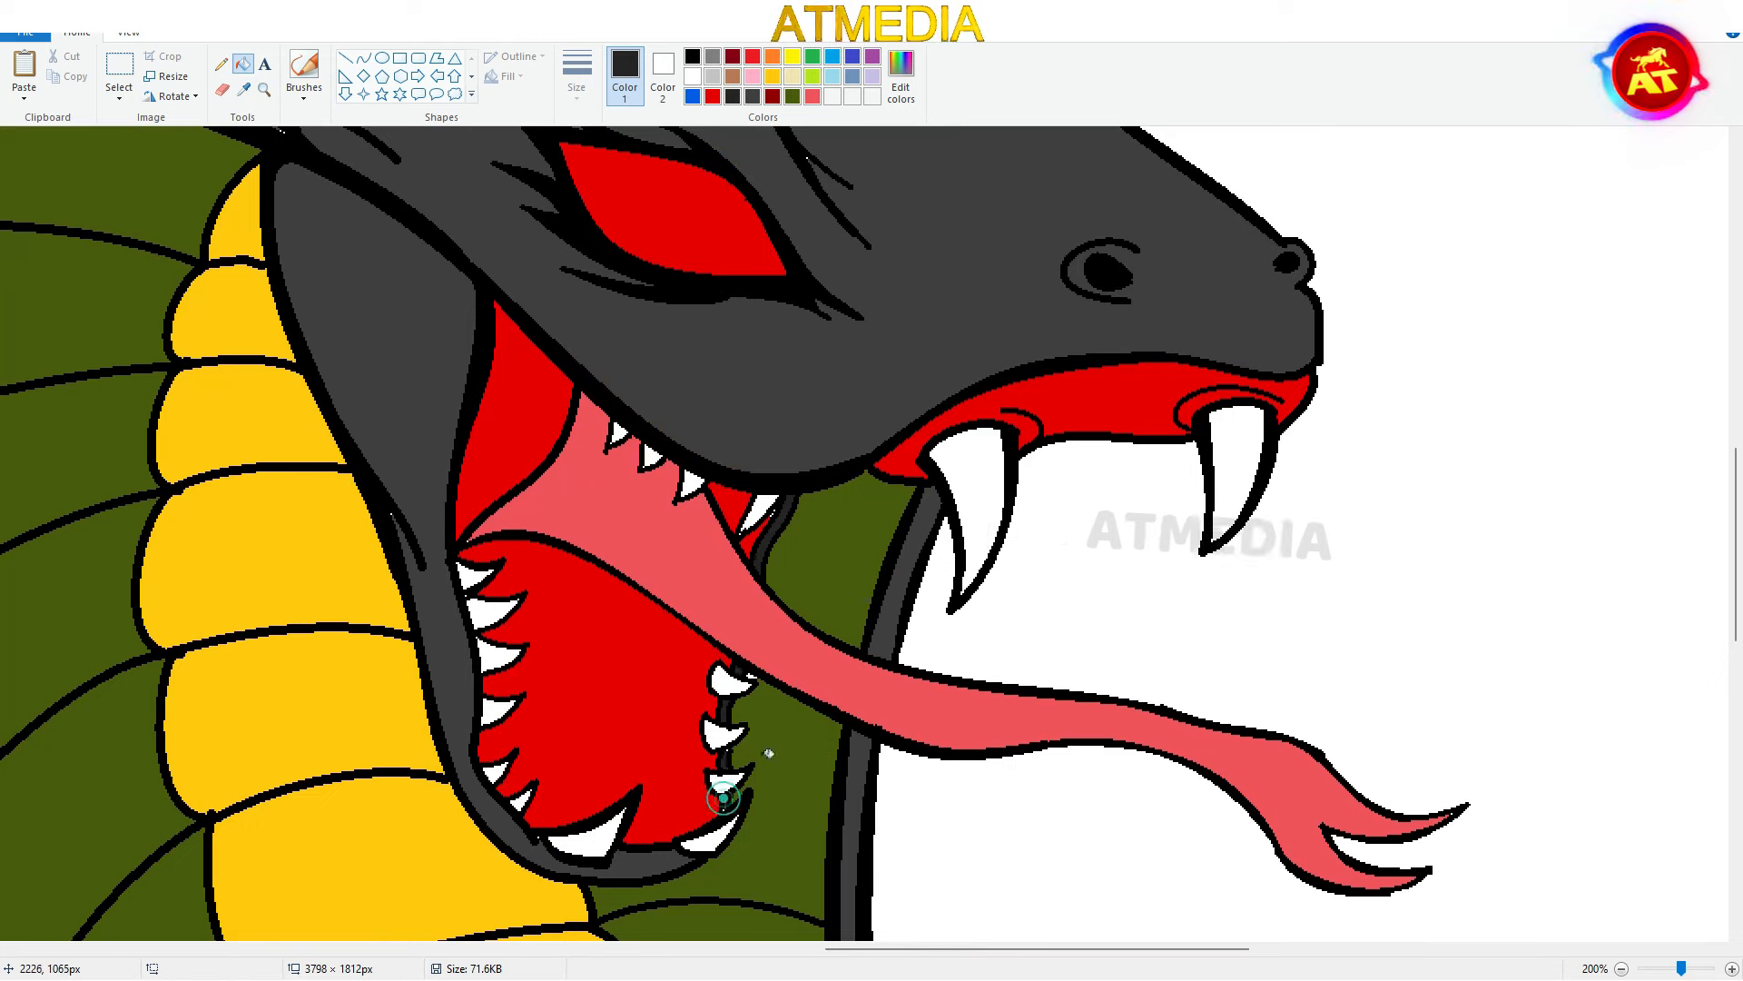
left_click(792, 96)
scroll(783, 546, "down", 1)
scroll(703, 598, "up", 1)
scroll(525, 520, "down", 1)
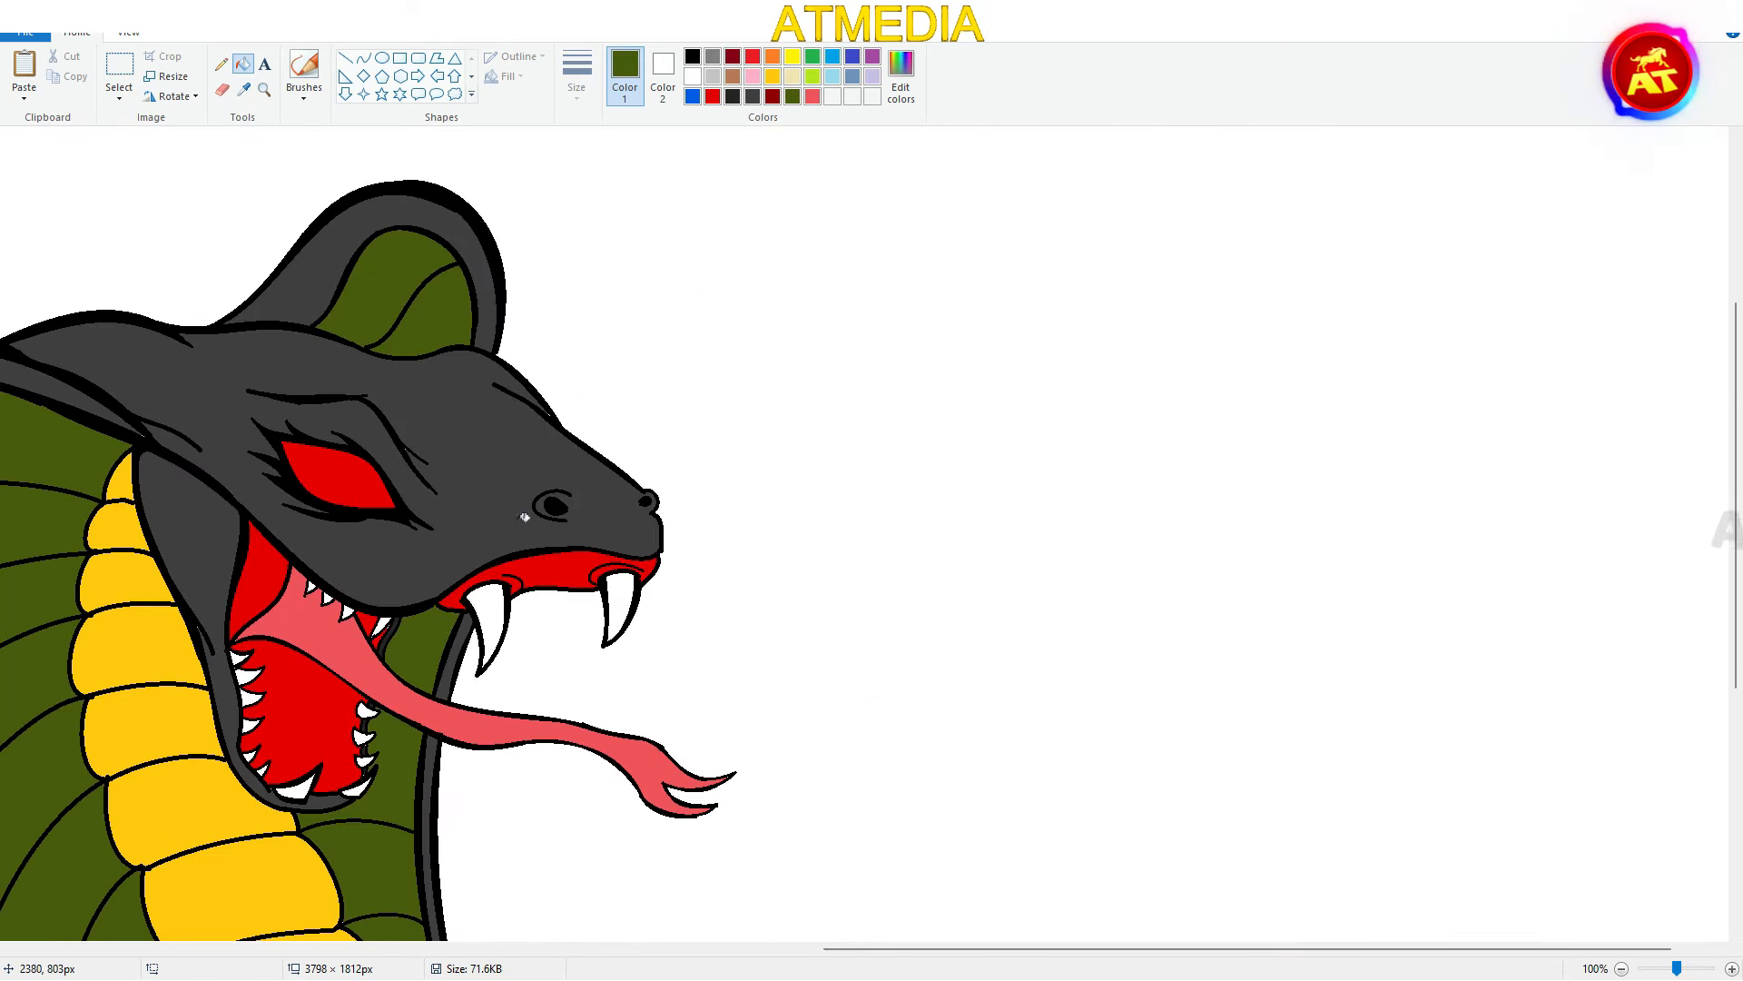
Mix a lighter grey and brush highlights along the brow, snout and upper hood lobe
left_click(901, 77)
left_click(710, 617)
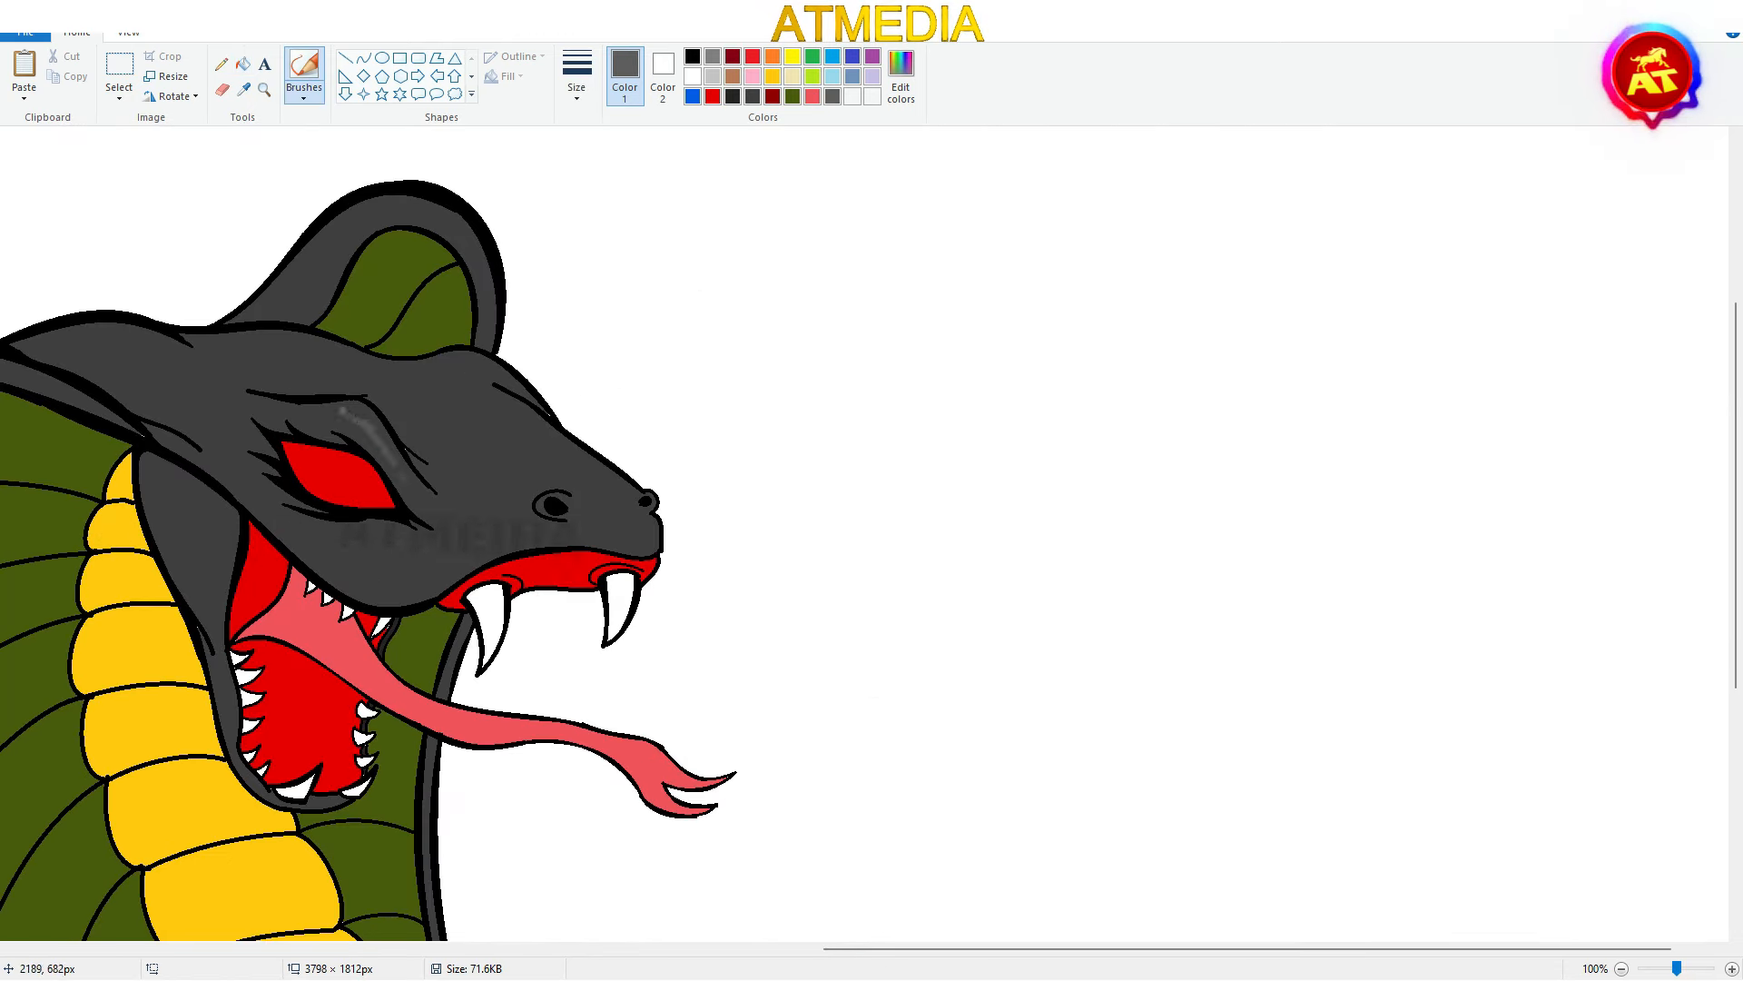
left_click_drag(523, 419, 623, 496)
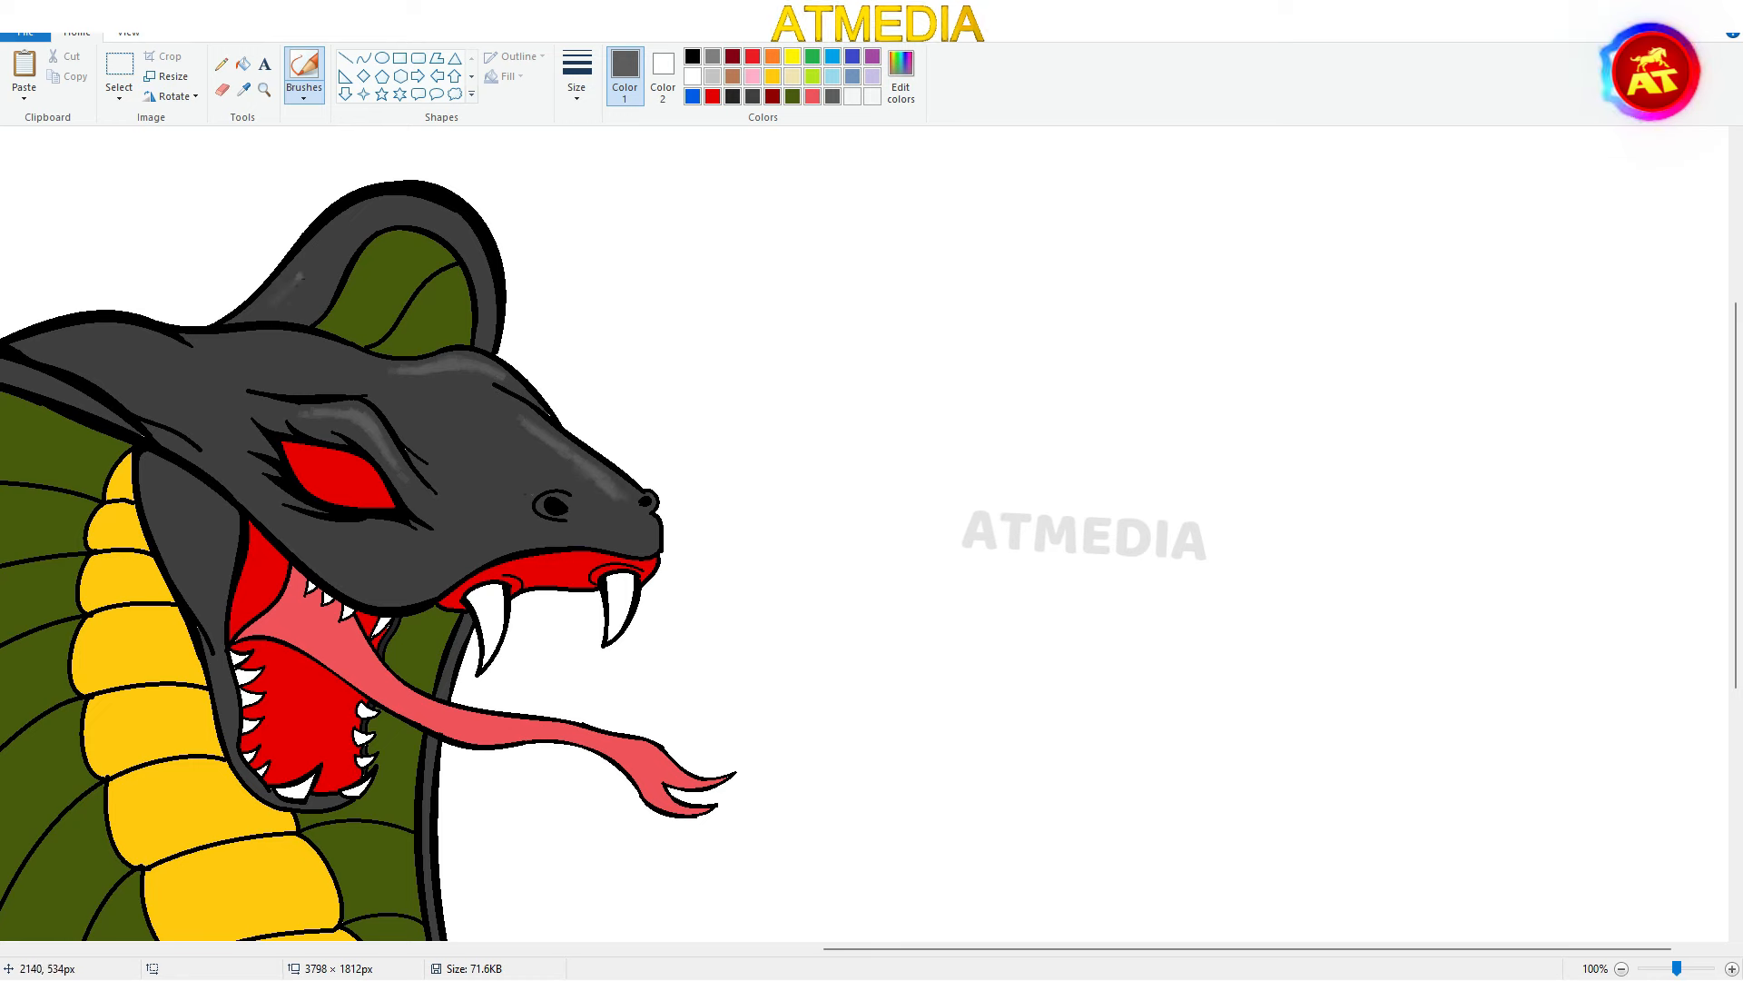
mouse_move(262, 309)
left_mouse_down()
mouse_move(399, 209)
mouse_move(488, 340)
left_mouse_up()
Cover the white speck on the hood's inner rim with a short black line
left_click_drag(1044, 949, 871, 948)
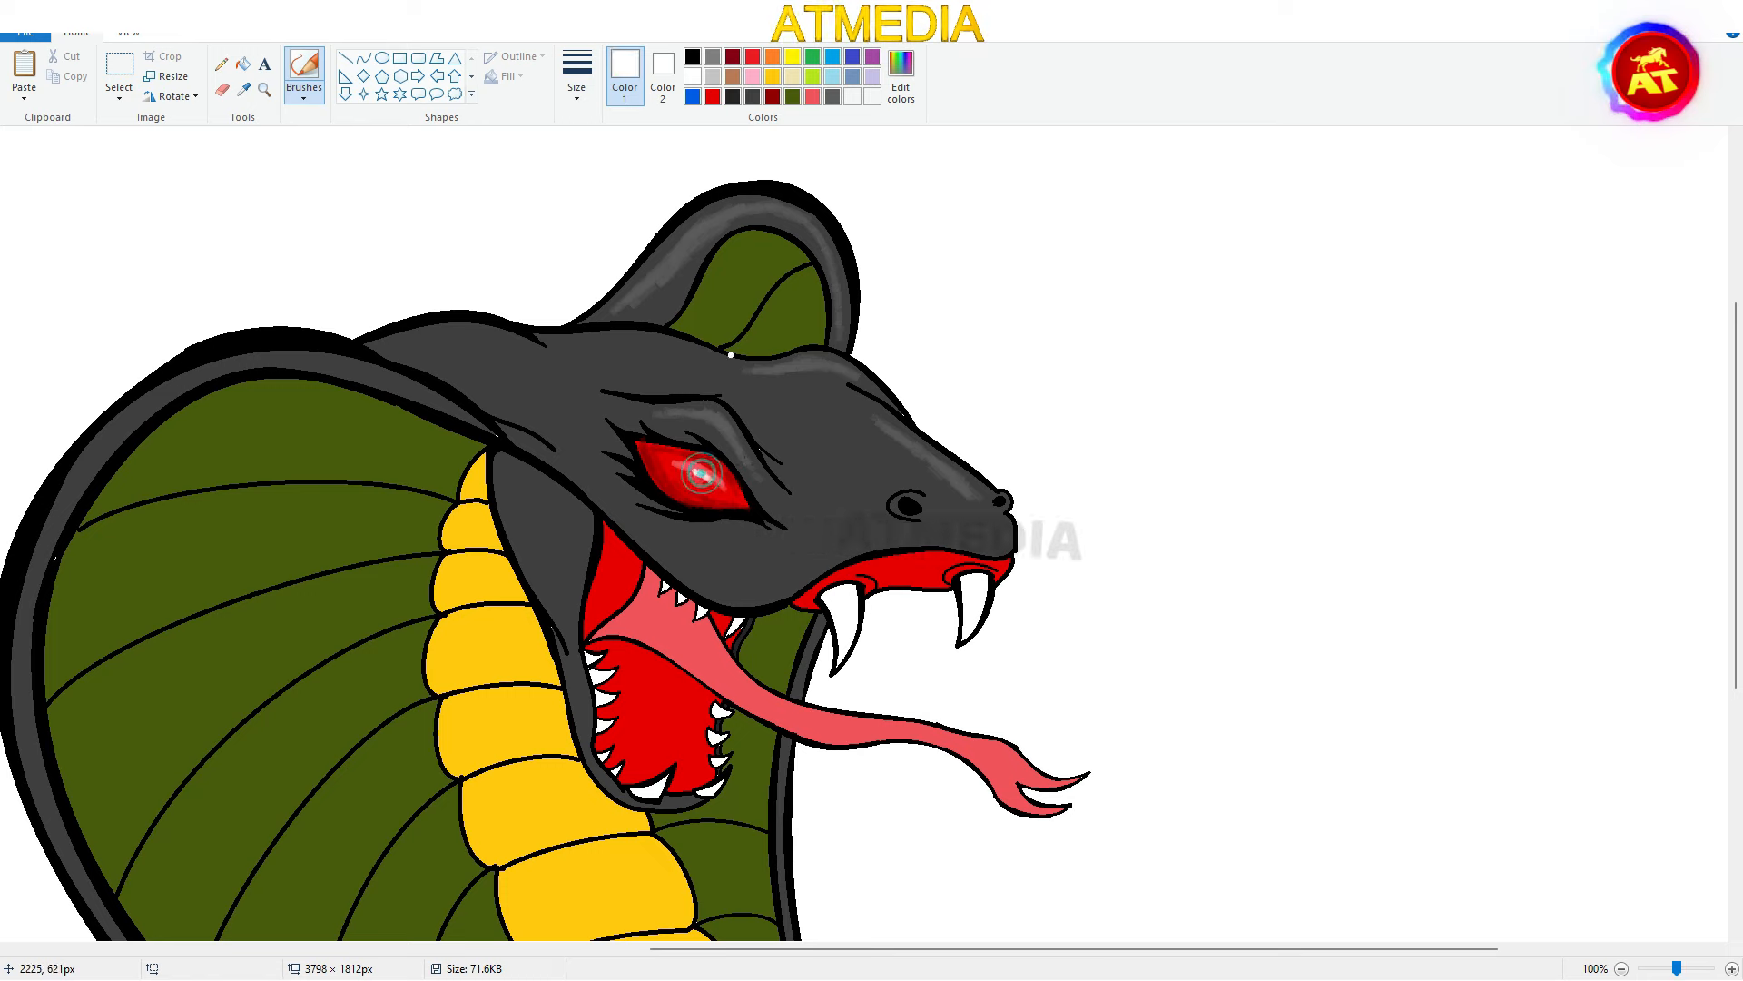
left_click(693, 56)
left_click(345, 57)
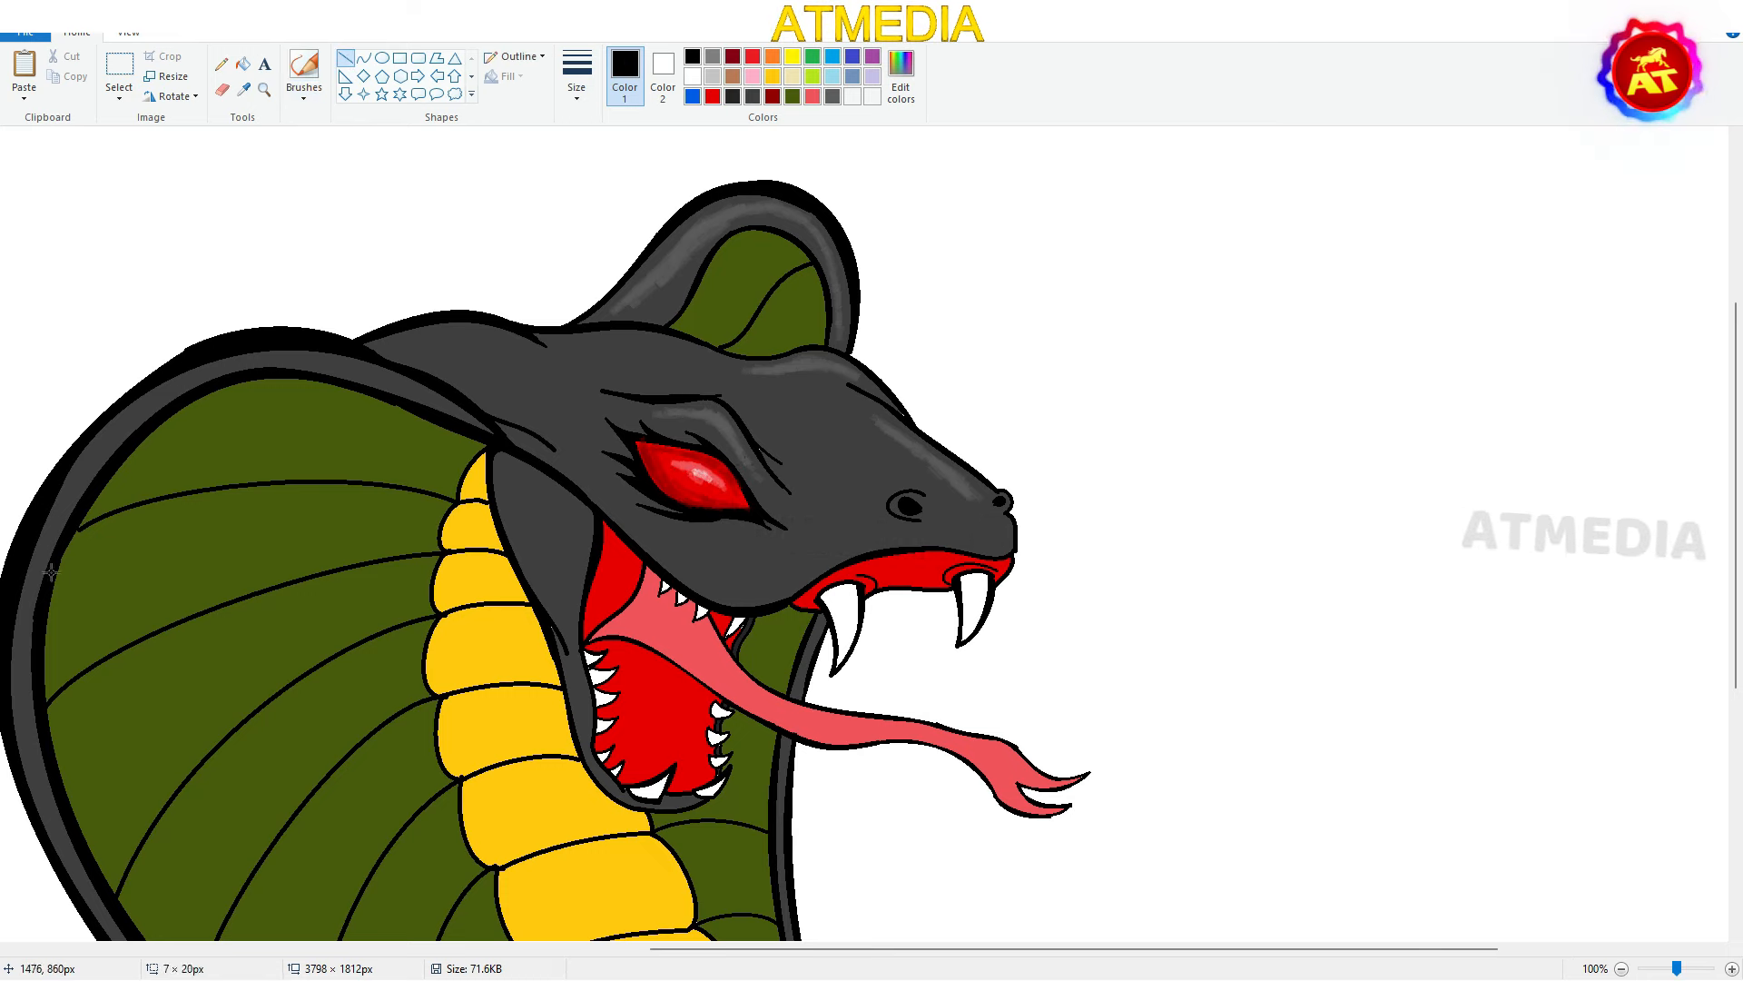
scroll(479, 592, "up", 3)
scroll(672, 508, "down", 5)
scroll(672, 509, "up", 5)
Brush dark red and black shading onto the upper gums around the fangs and the inner cheek
left_click(772, 96)
left_click(304, 65)
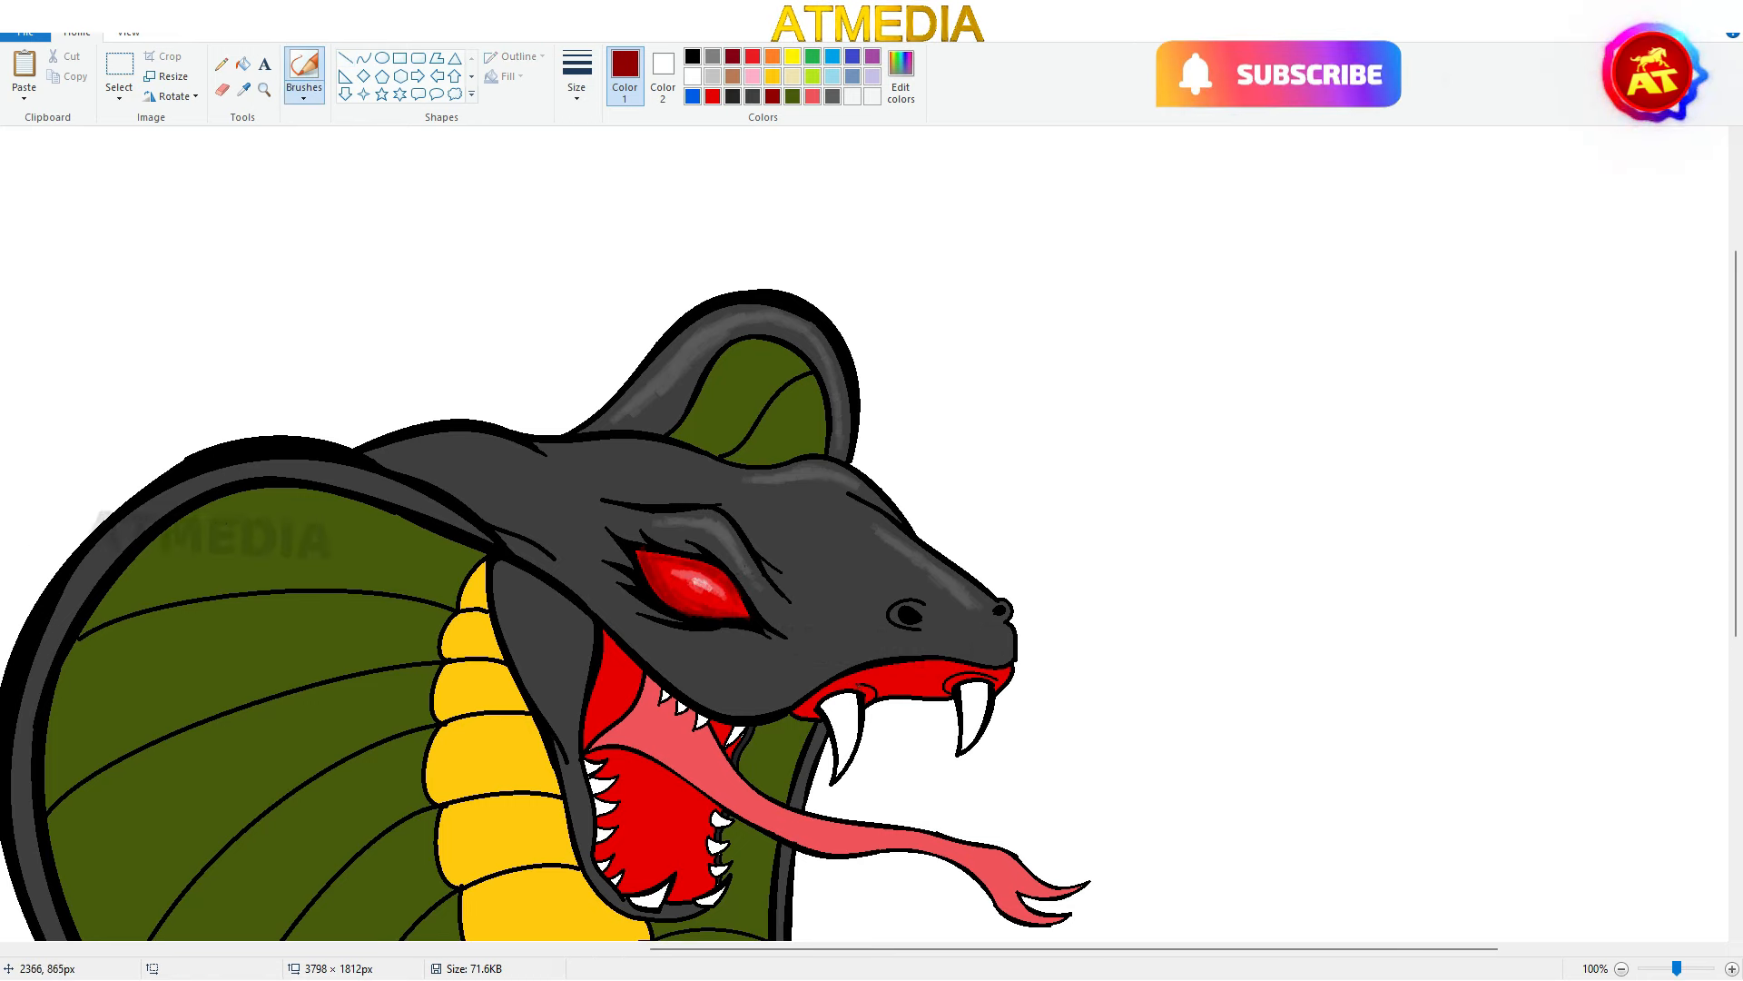
left_click_drag(808, 701, 807, 714)
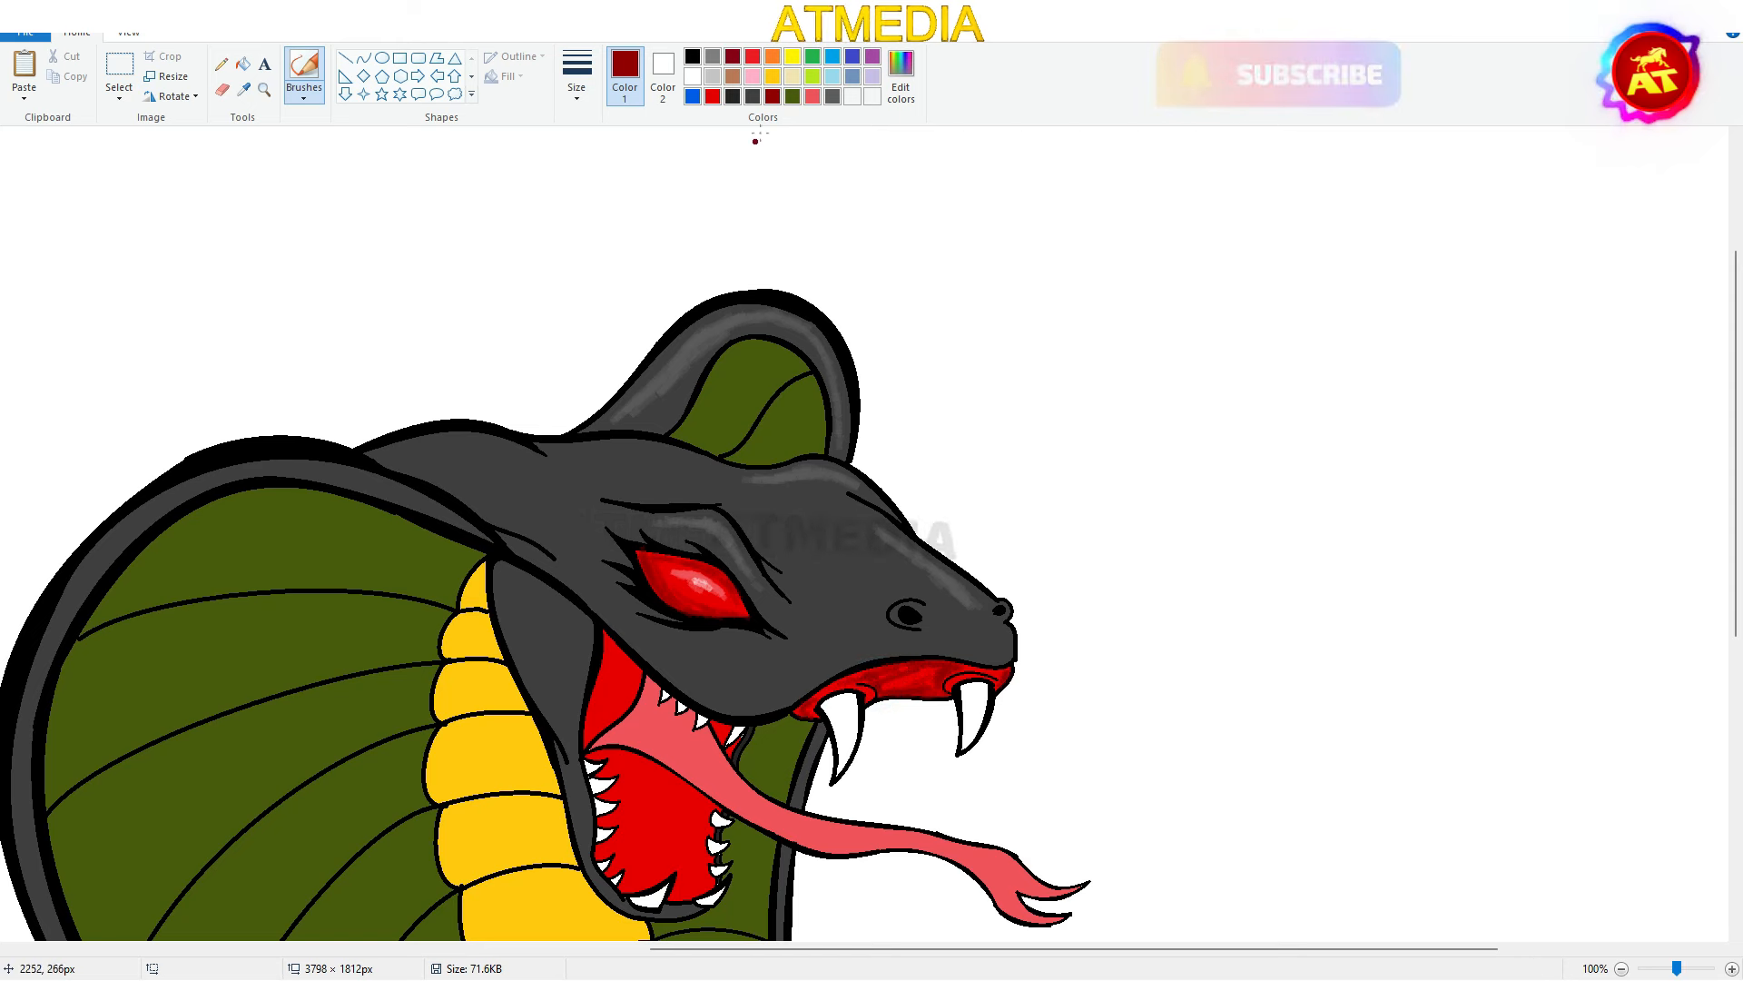
left_click(692, 56)
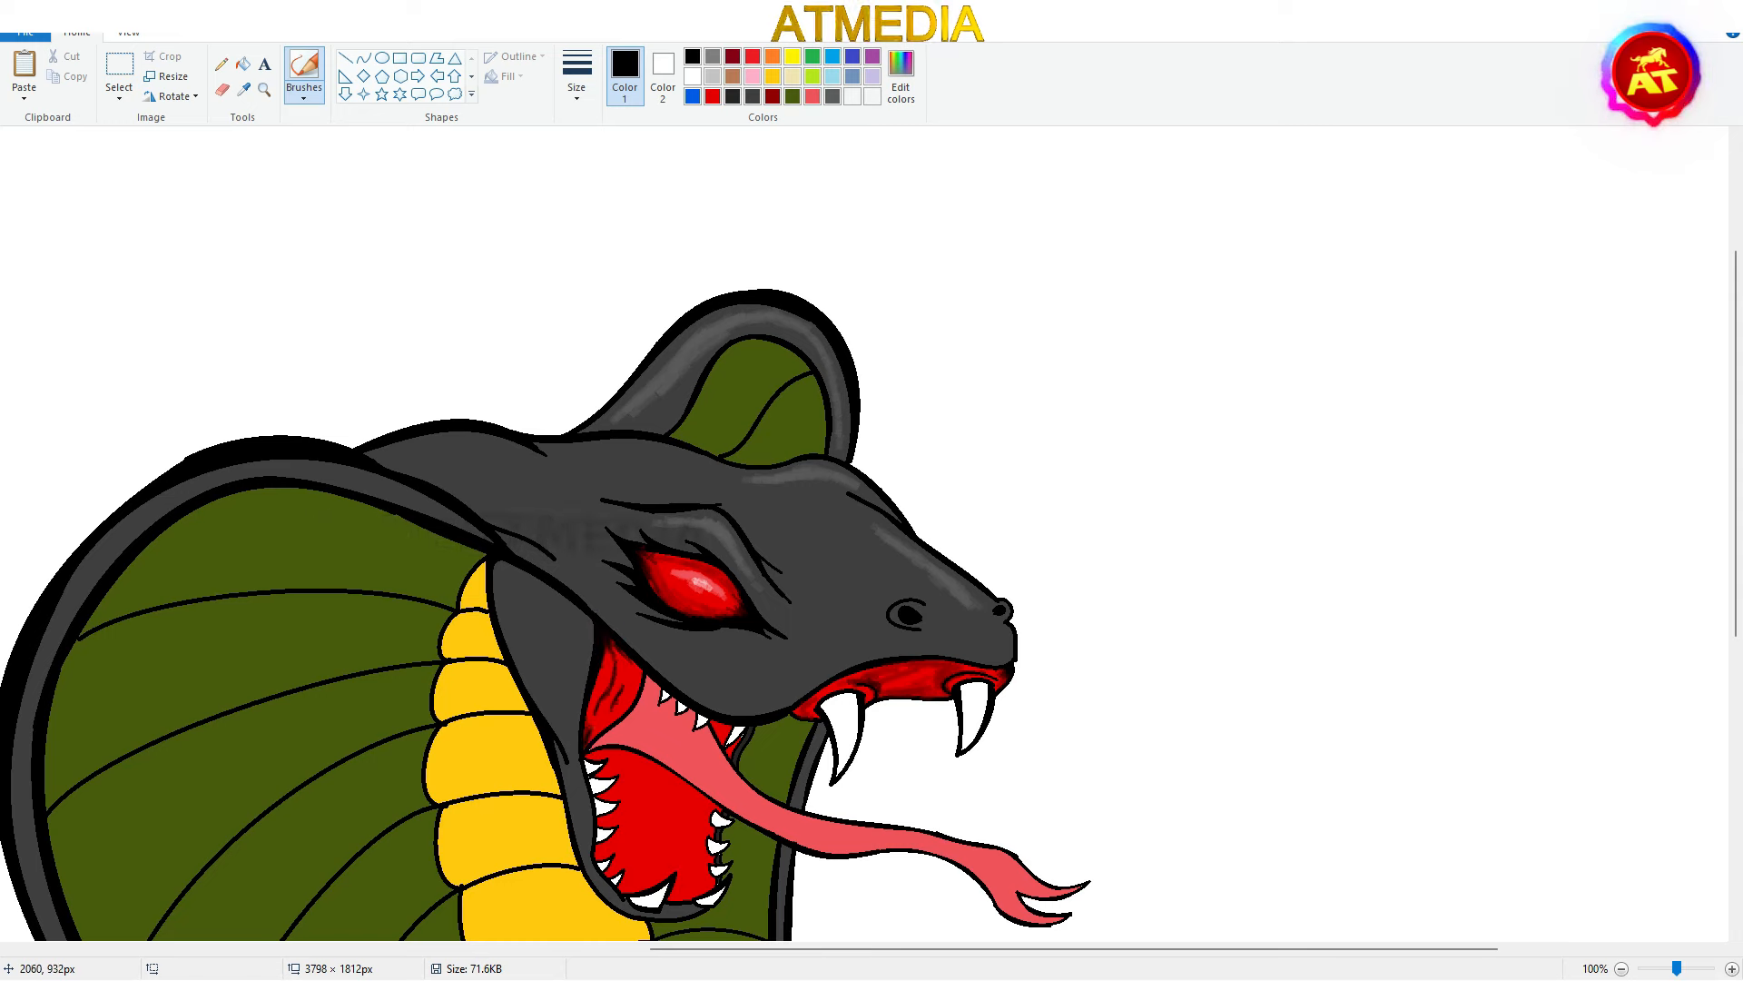
Color the lower mouth interior dark maroon and select the whole drawing
scroll(1504, 537, "down", 2)
left_click(653, 690)
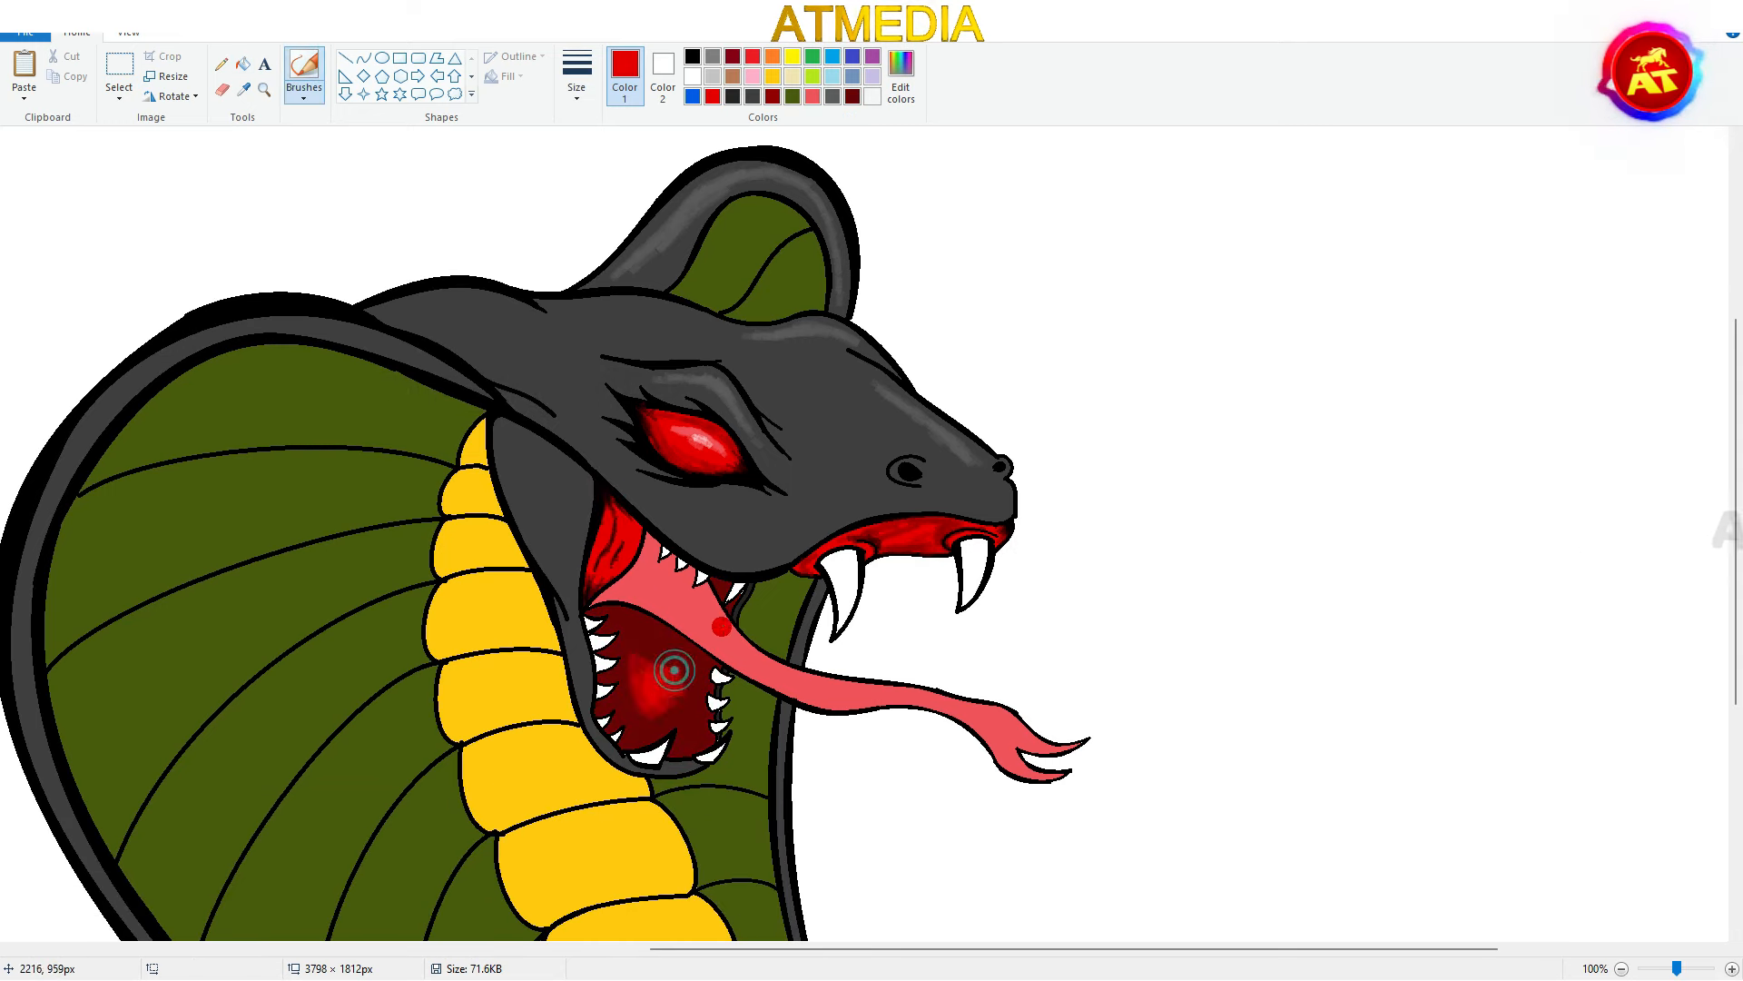
scroll(719, 629, "down", 1)
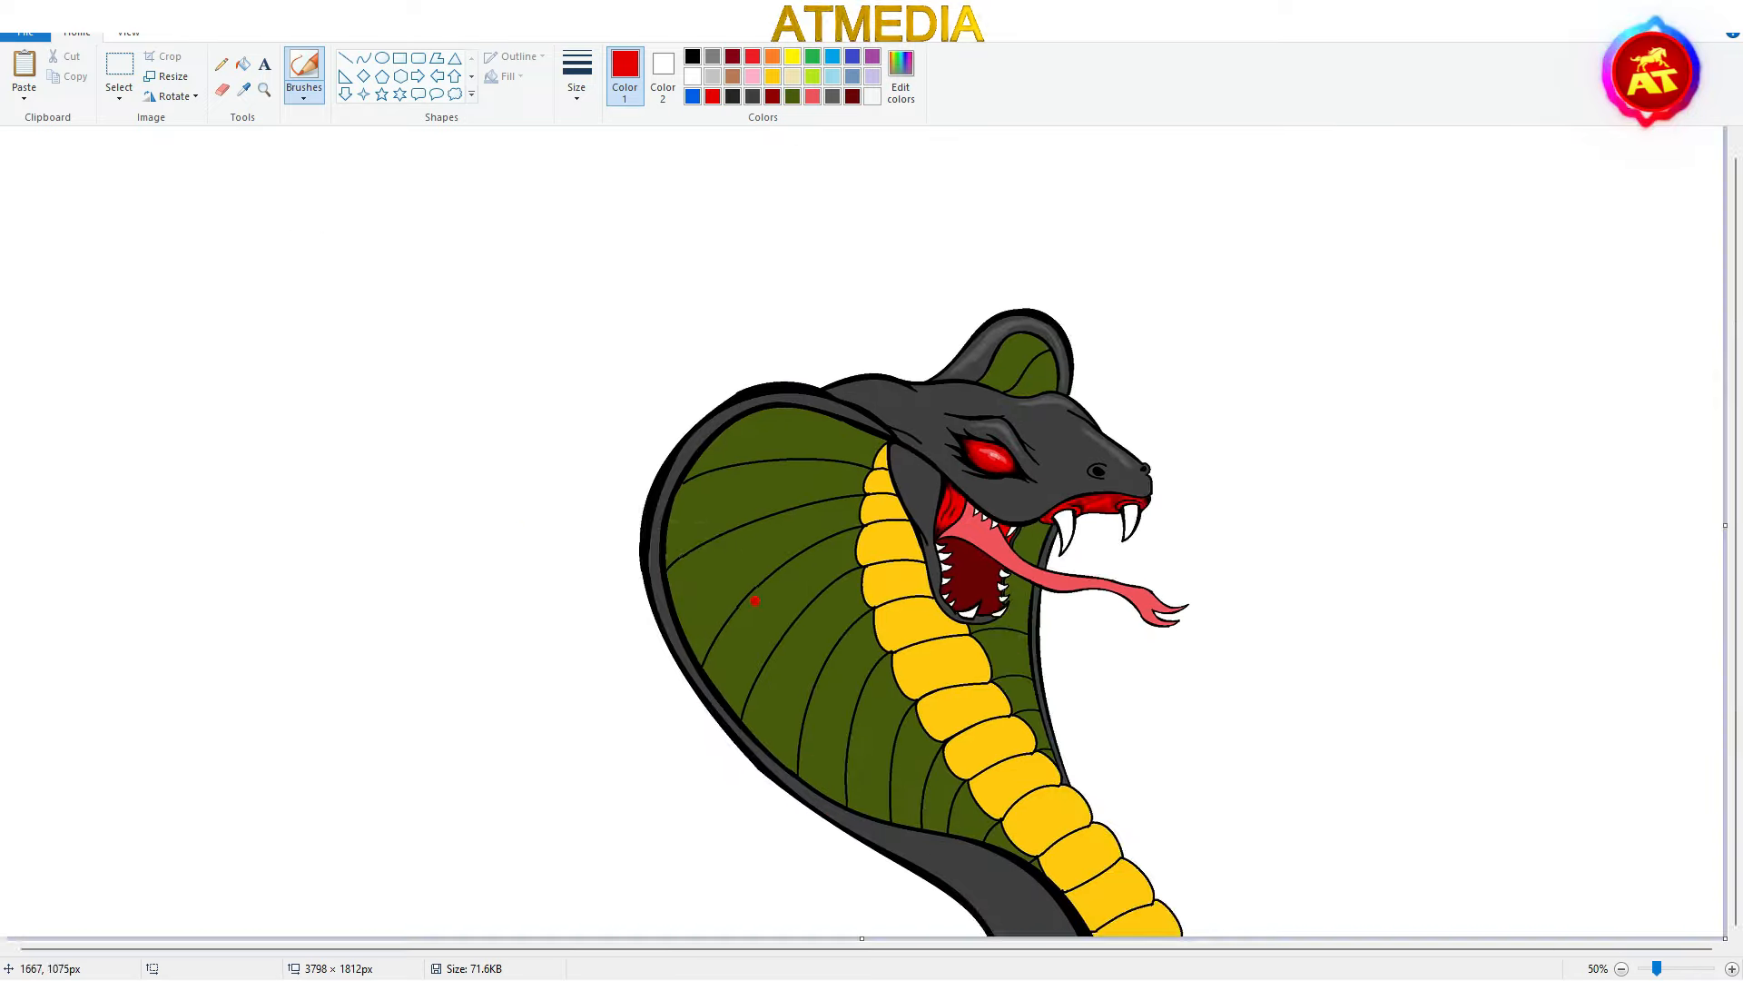
key("ctrl+a")
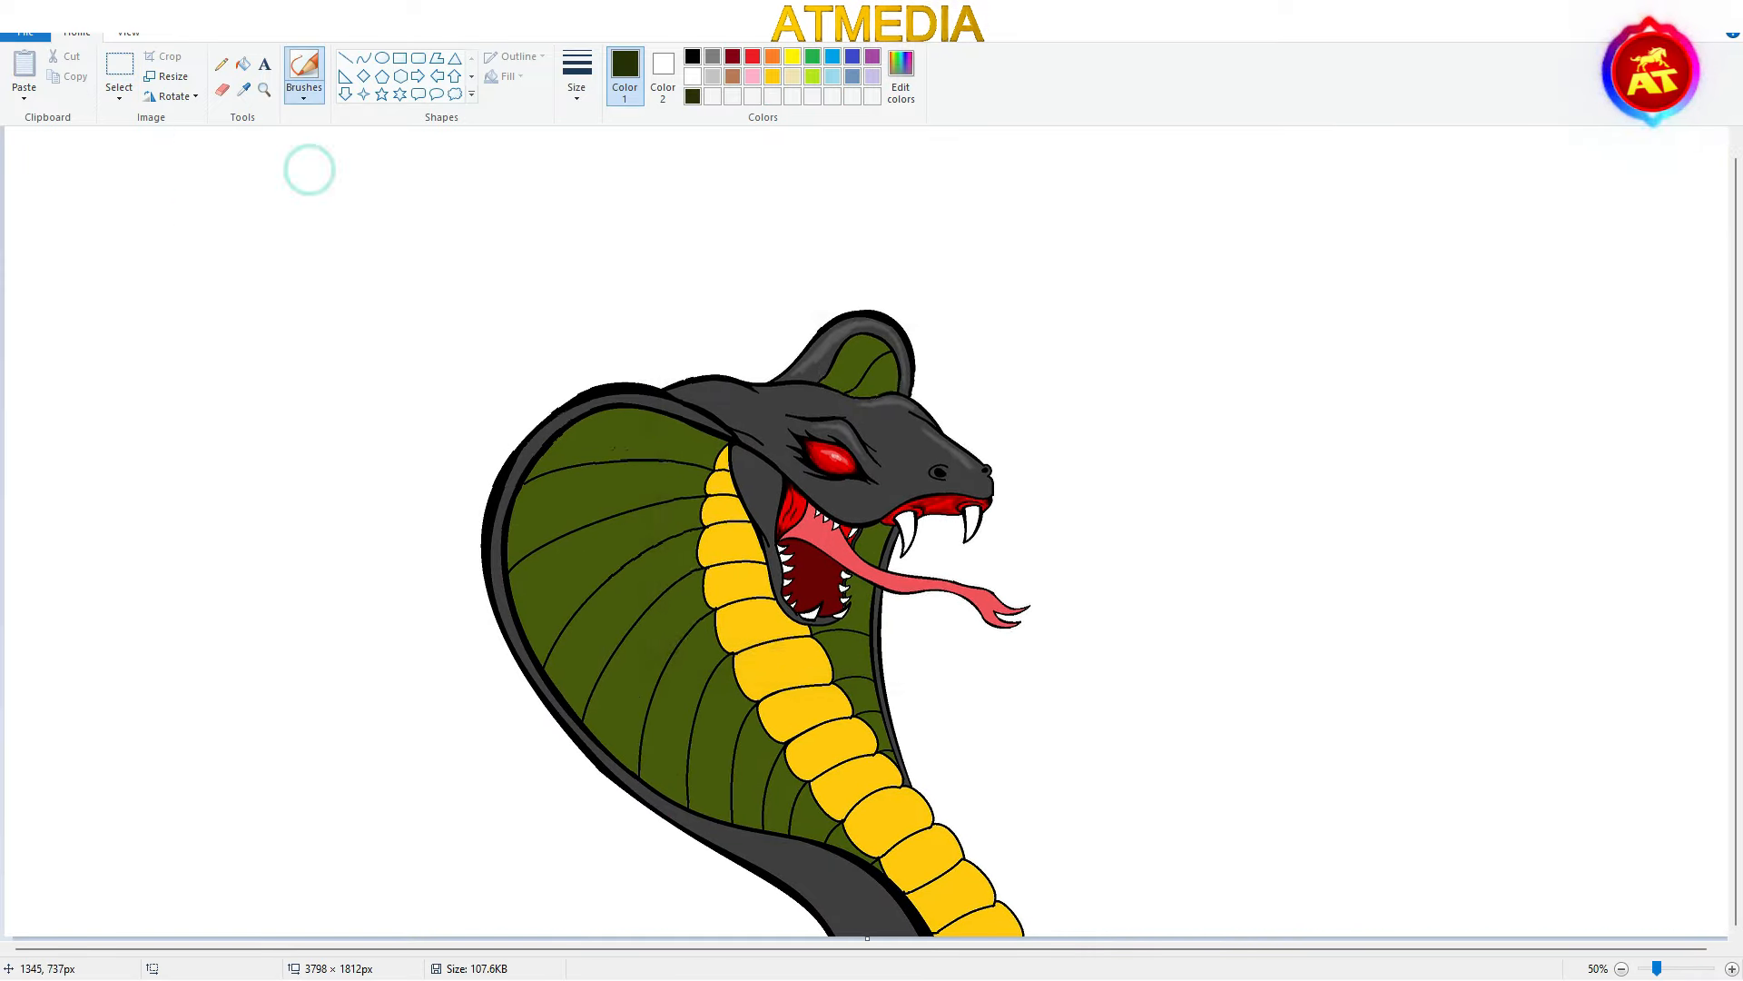
Brush dark green shading along the rim and belly-scale ends of the hood's top panel
scroll(924, 511, "up", 1)
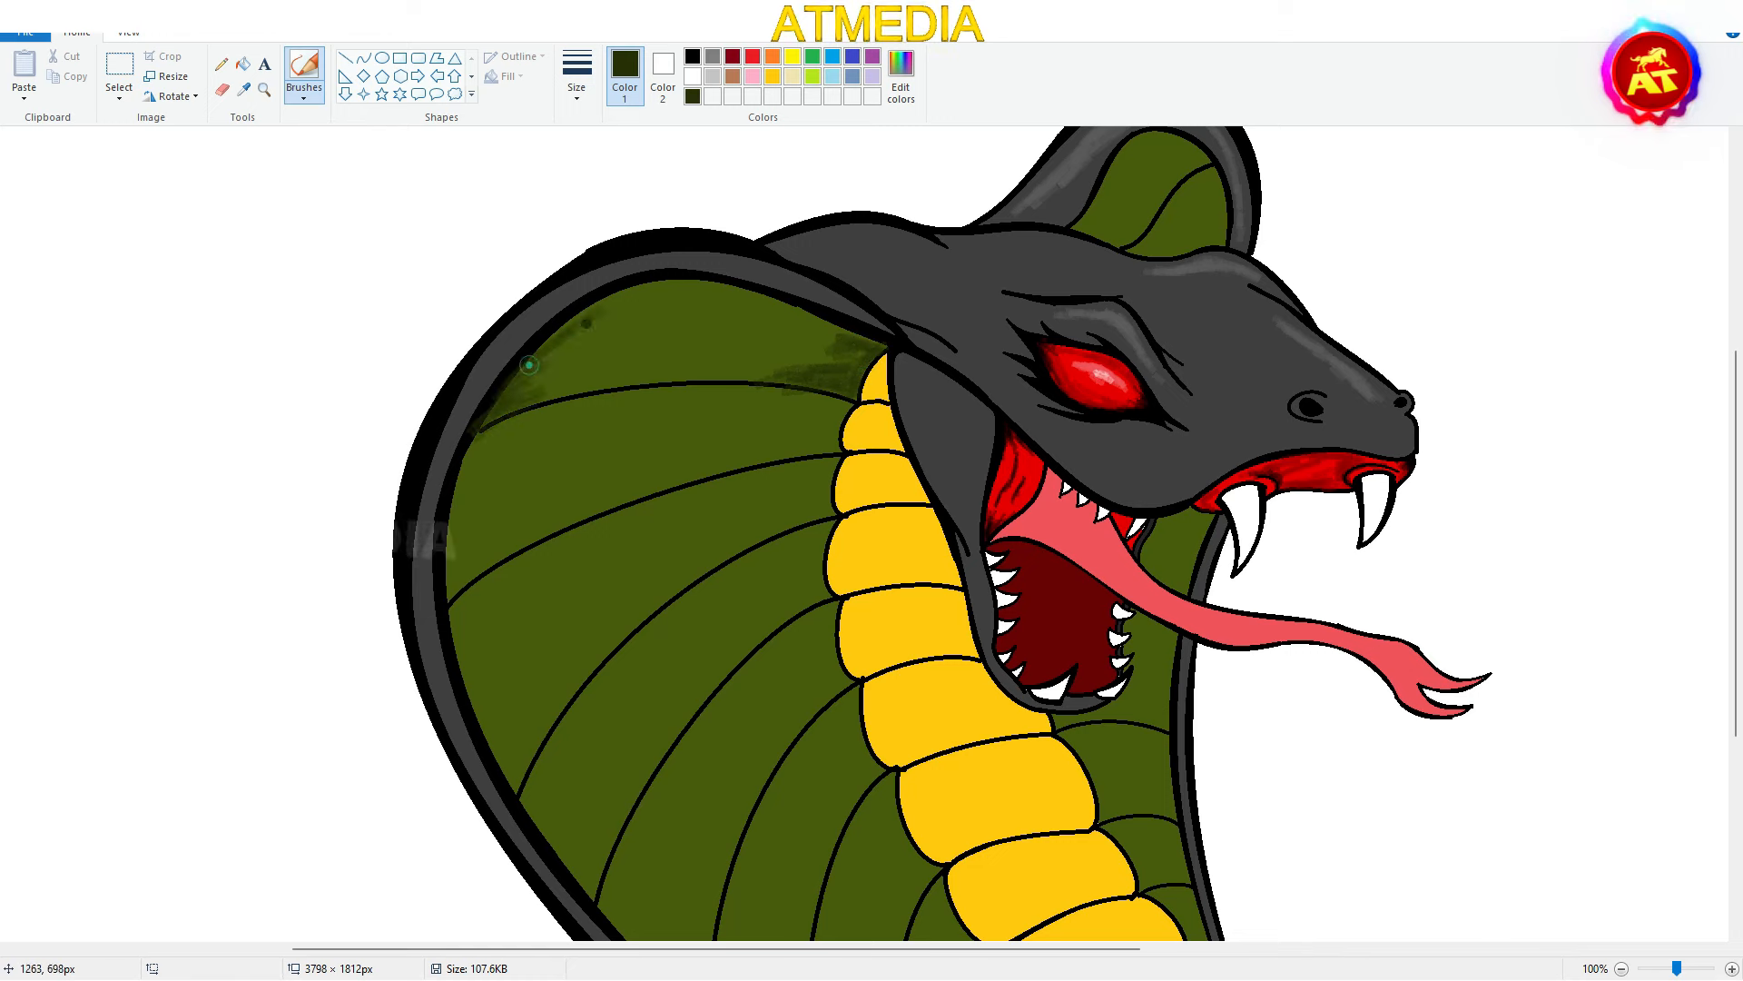
left_click_drag(529, 365, 646, 291)
left_click_drag(536, 392, 601, 368)
left_click_drag(867, 343, 804, 325)
Sample the hood's green, mix lighter shades from it and brush a bright highlight in the middle of the top panel
left_click(244, 89)
left_click(745, 345)
left_click(901, 76)
left_click(705, 622)
mouse_move(1059, 506)
left_mouse_down()
mouse_move(780, 370)
mouse_move(823, 346)
mouse_move(1058, 476)
left_mouse_up()
left_click(901, 76)
left_click(704, 622)
mouse_move(686, 302)
left_mouse_down()
mouse_move(733, 338)
mouse_move(726, 363)
left_mouse_up()
Mix intermediate custom greens and blend the top panel's highlight into the surrounding olive
left_click(901, 76)
left_click_drag(1060, 477, 1060, 489)
left_click(705, 622)
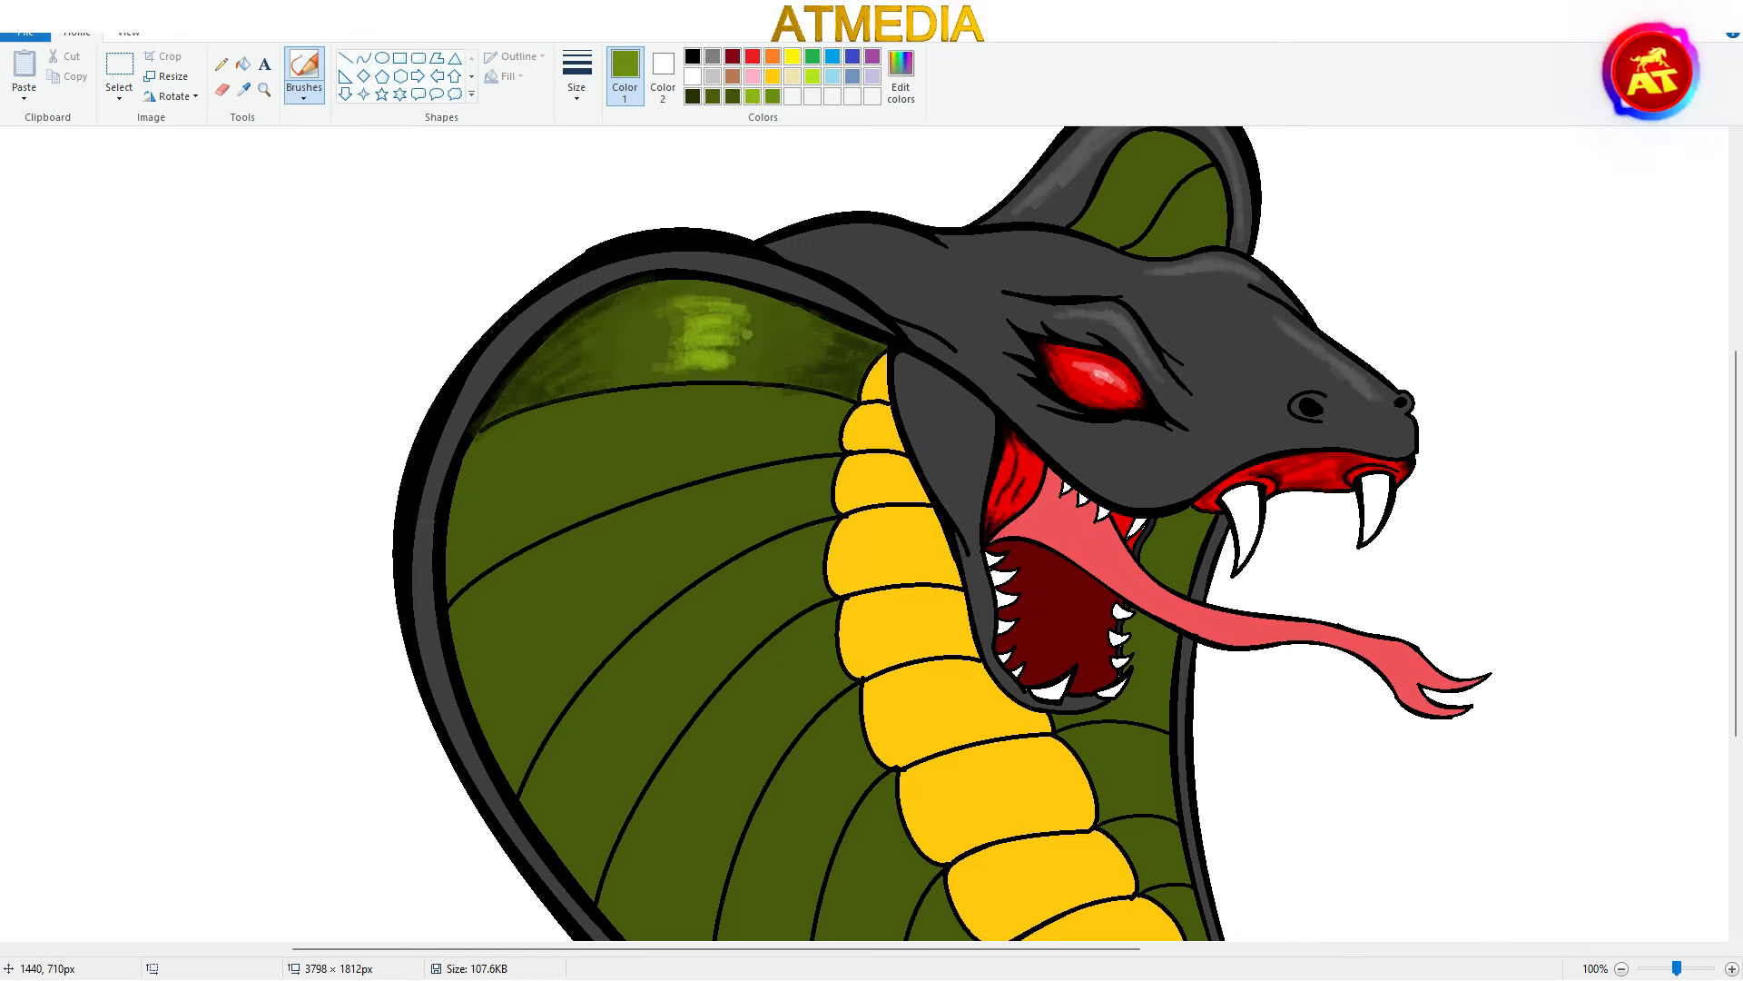
left_click(901, 76)
left_click(705, 622)
left_click(900, 76)
left_click(704, 622)
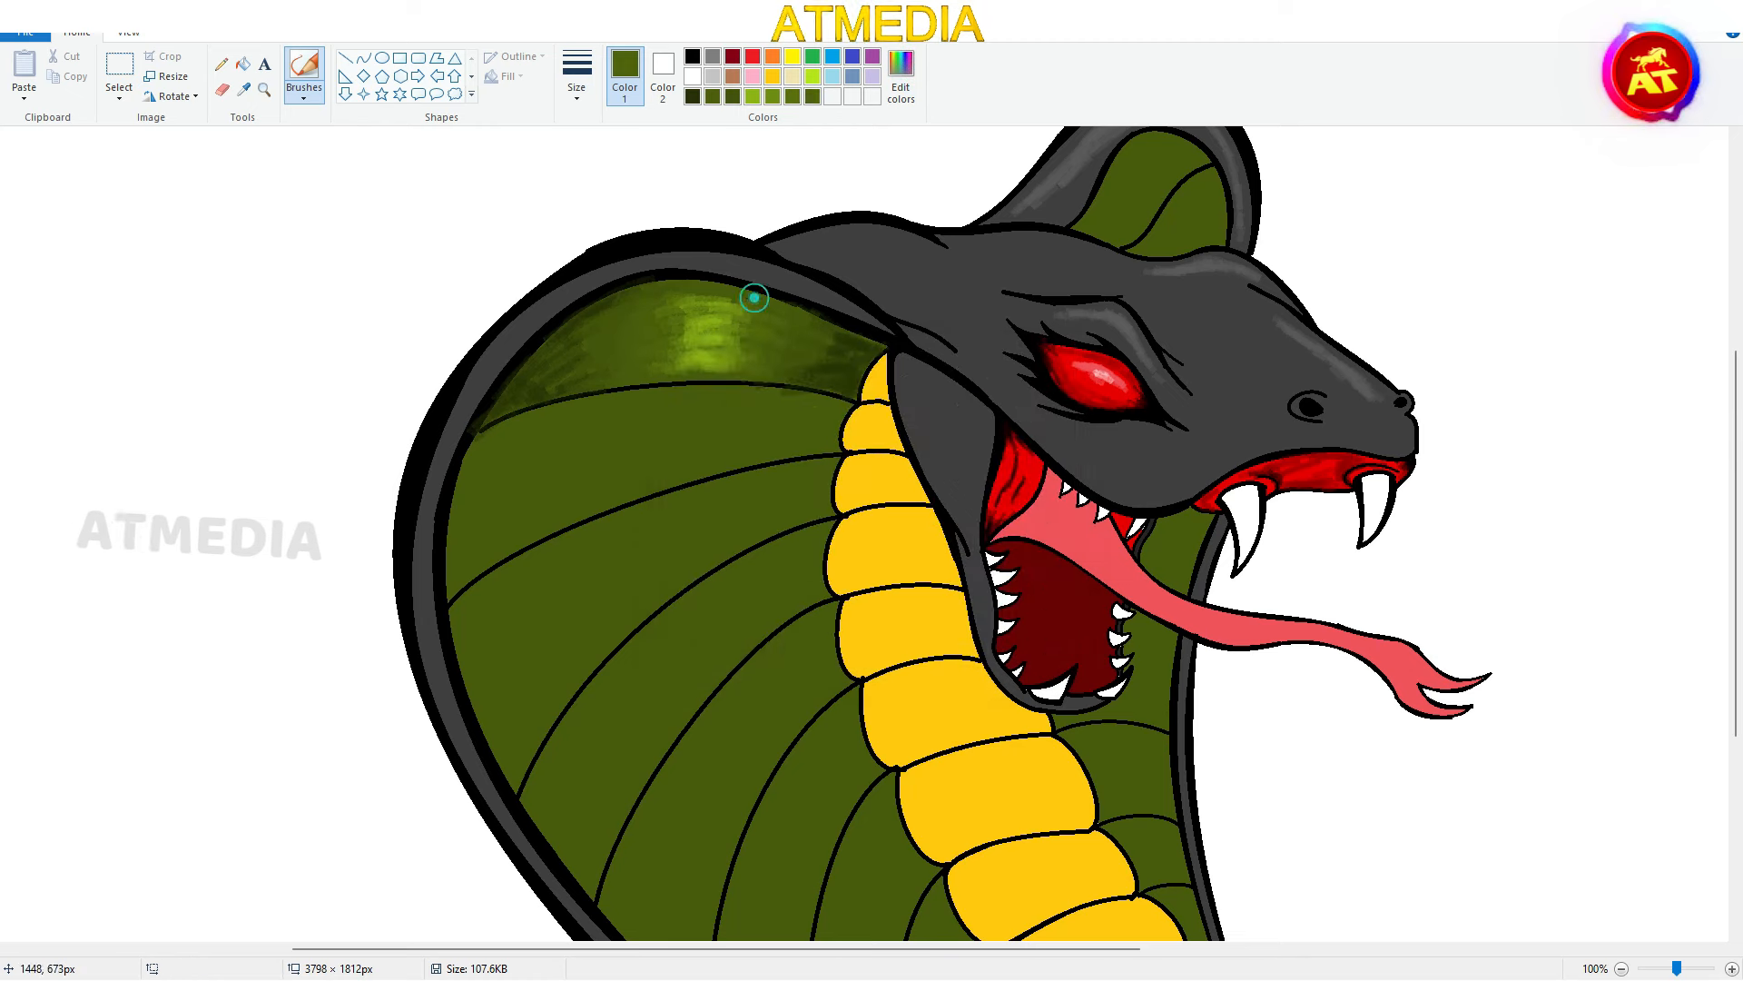
Brush dark green shading along the outer rim and belly-scale ends of the hood panels below the top one
scroll(796, 393, "down", 3)
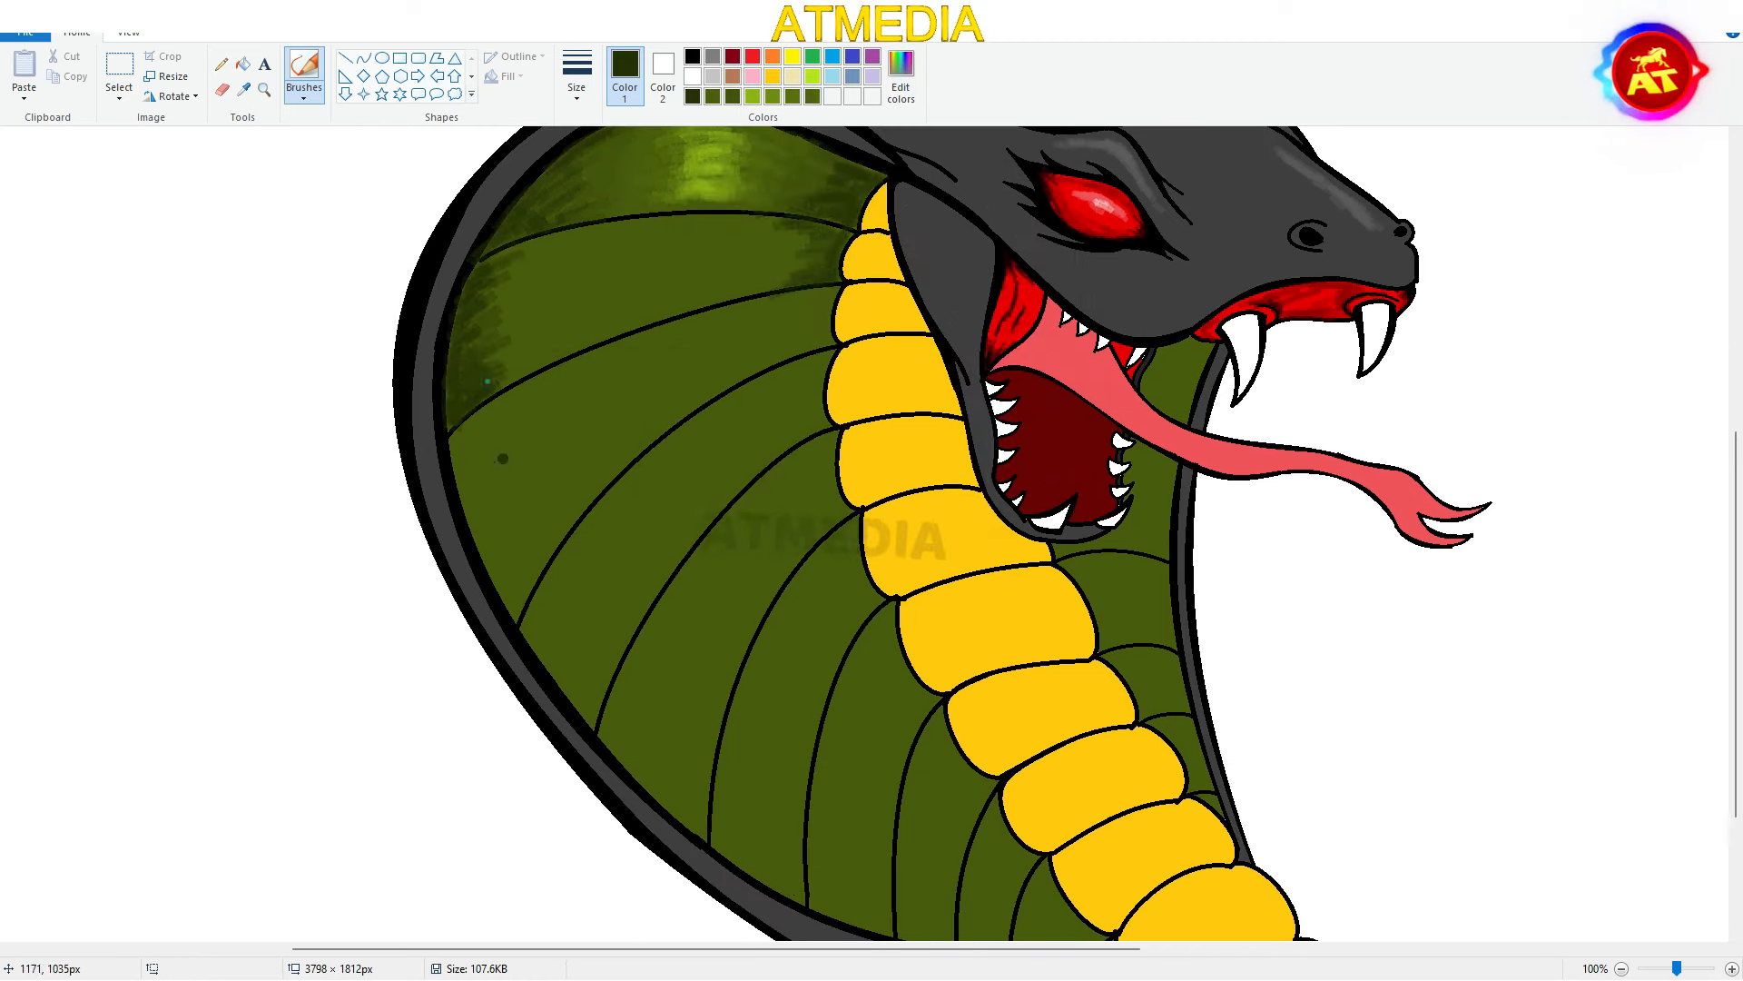
left_click_drag(519, 619, 592, 718)
left_click_drag(616, 656, 545, 599)
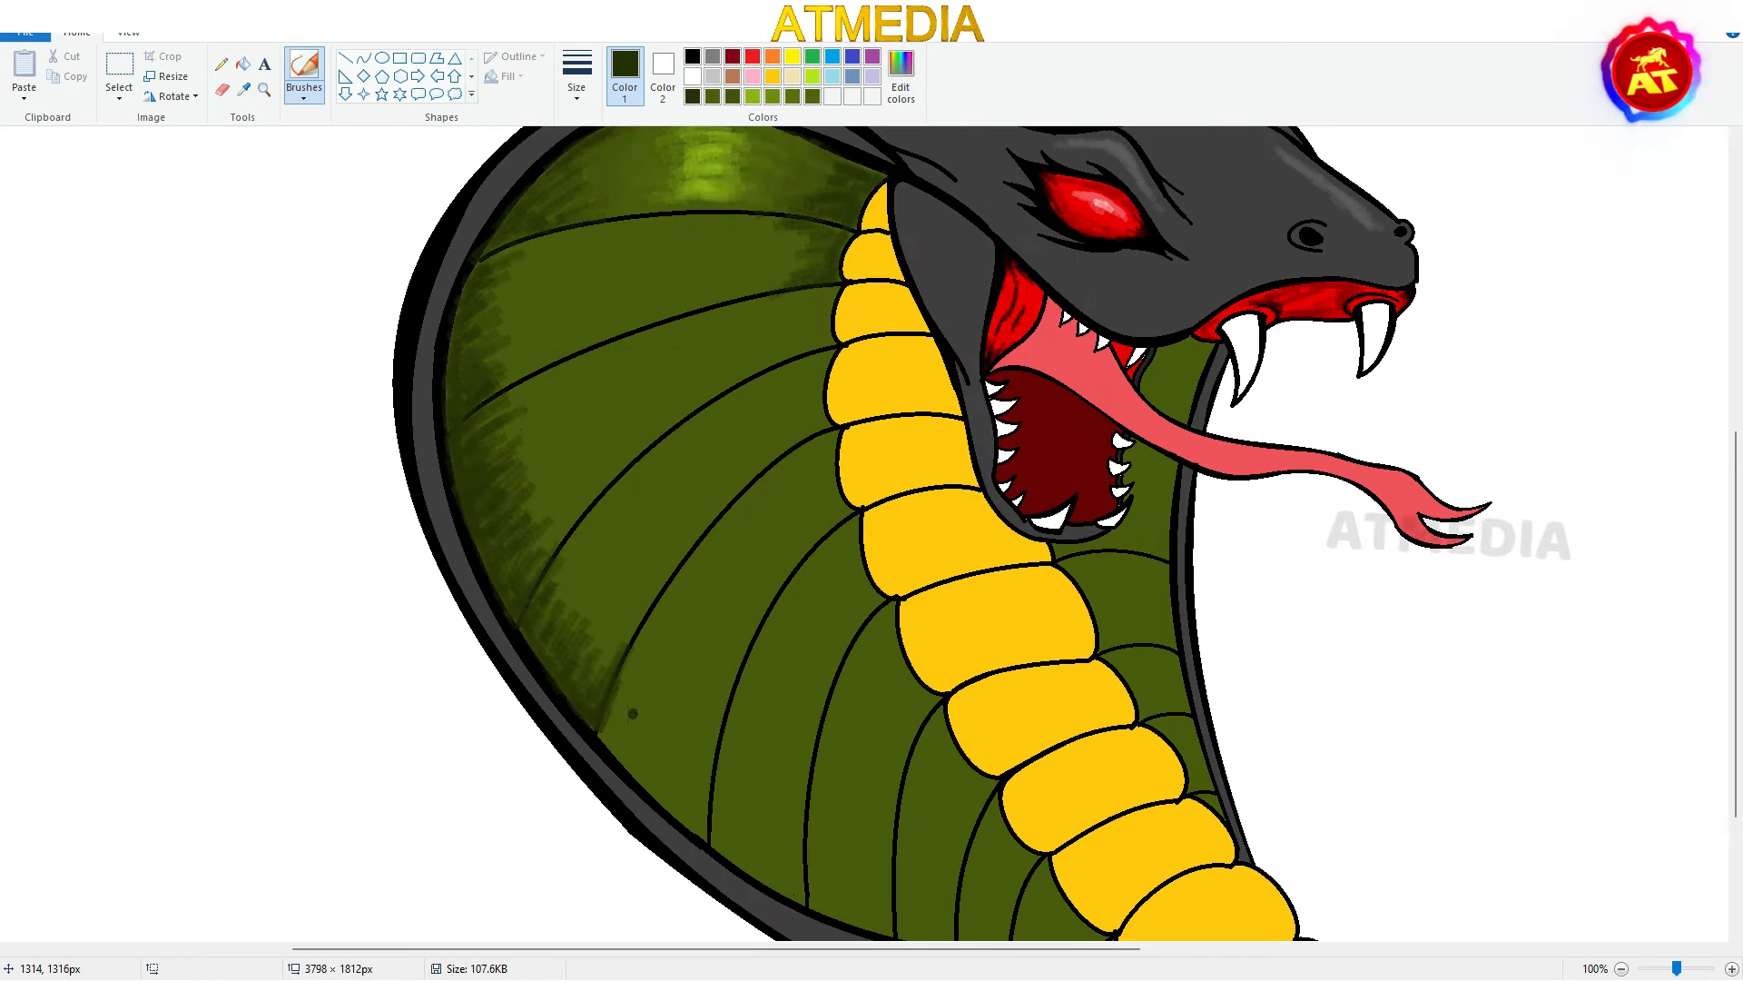
left_click_drag(610, 734, 705, 828)
mouse_move(822, 281)
left_mouse_down()
mouse_move(799, 350)
mouse_move(828, 481)
left_mouse_up()
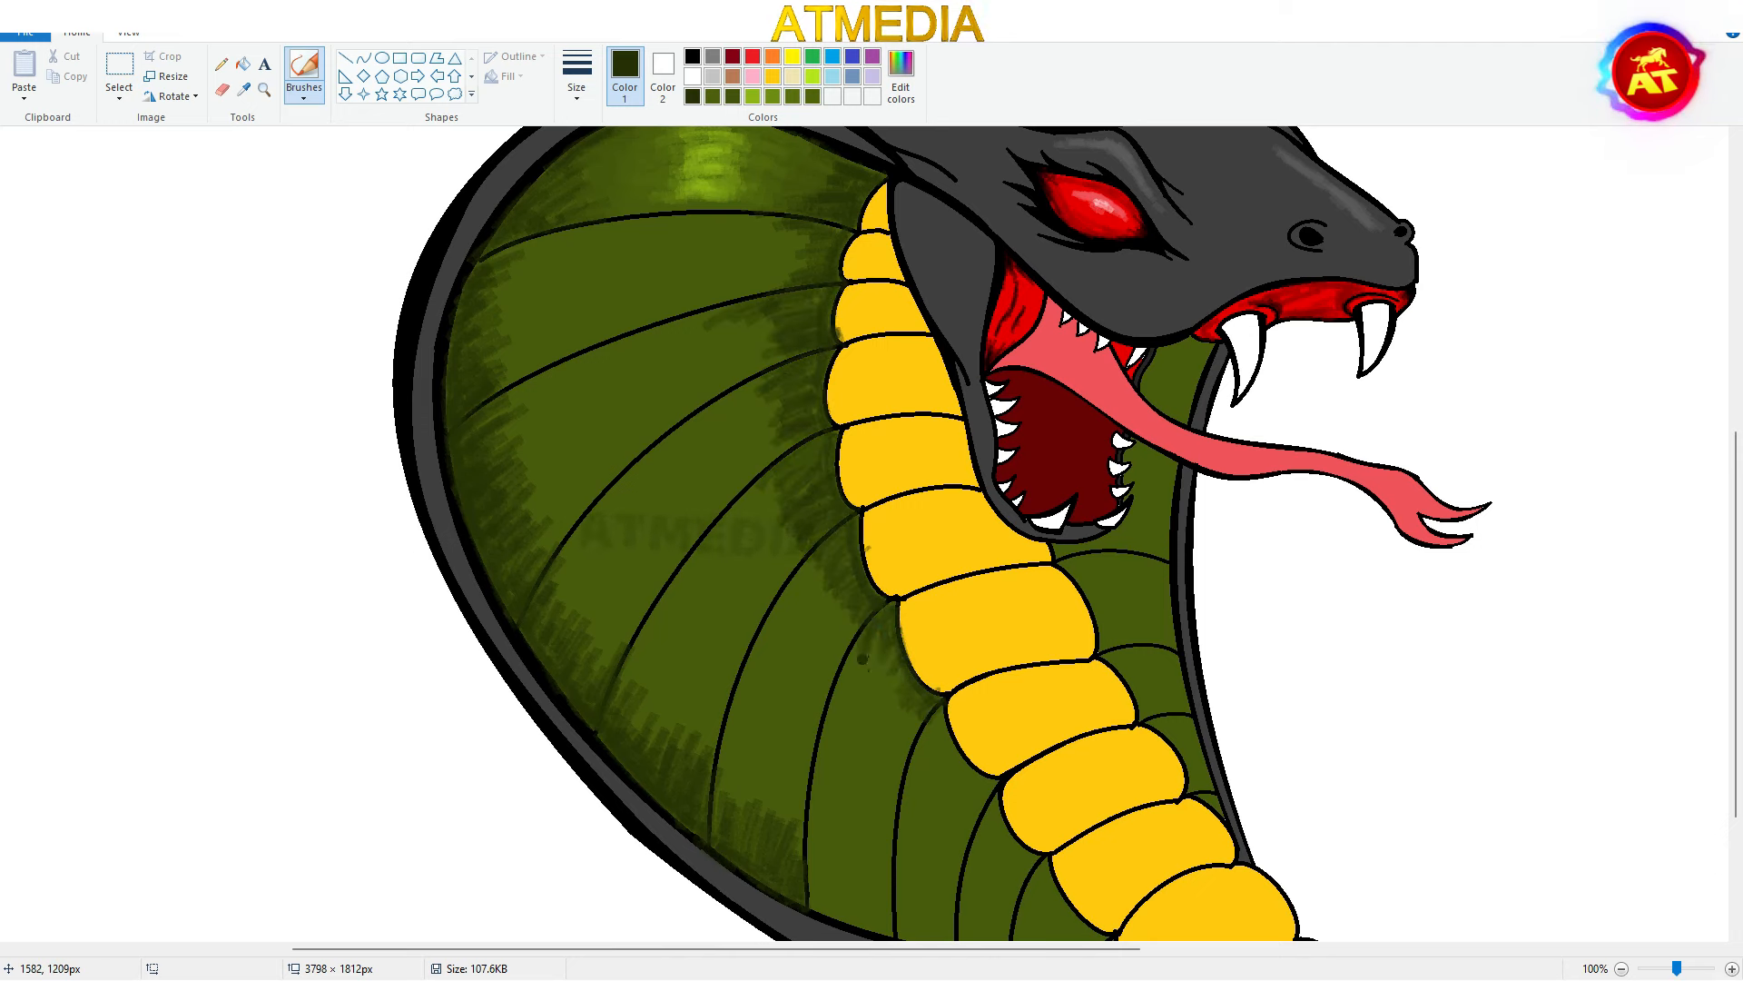
scroll(847, 908, "down", 3)
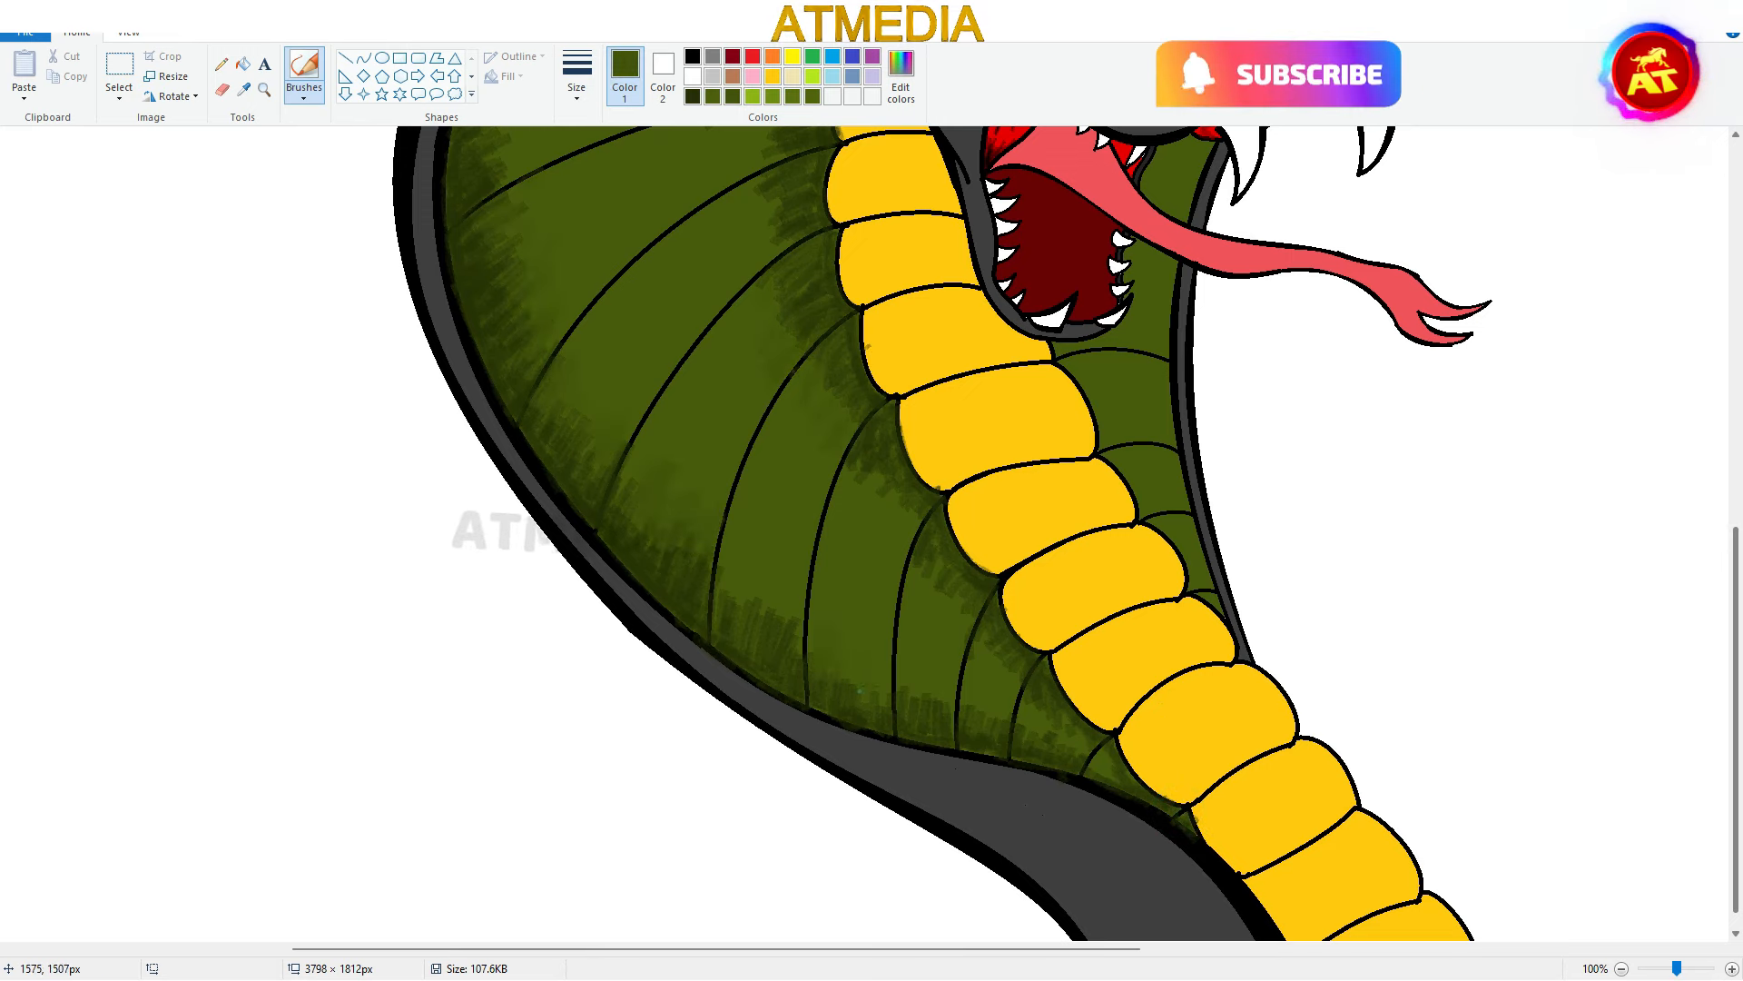
Brush light green highlight patches into the middle of the lower hood panels down to the narrow ones
scroll(850, 545, "up", 3)
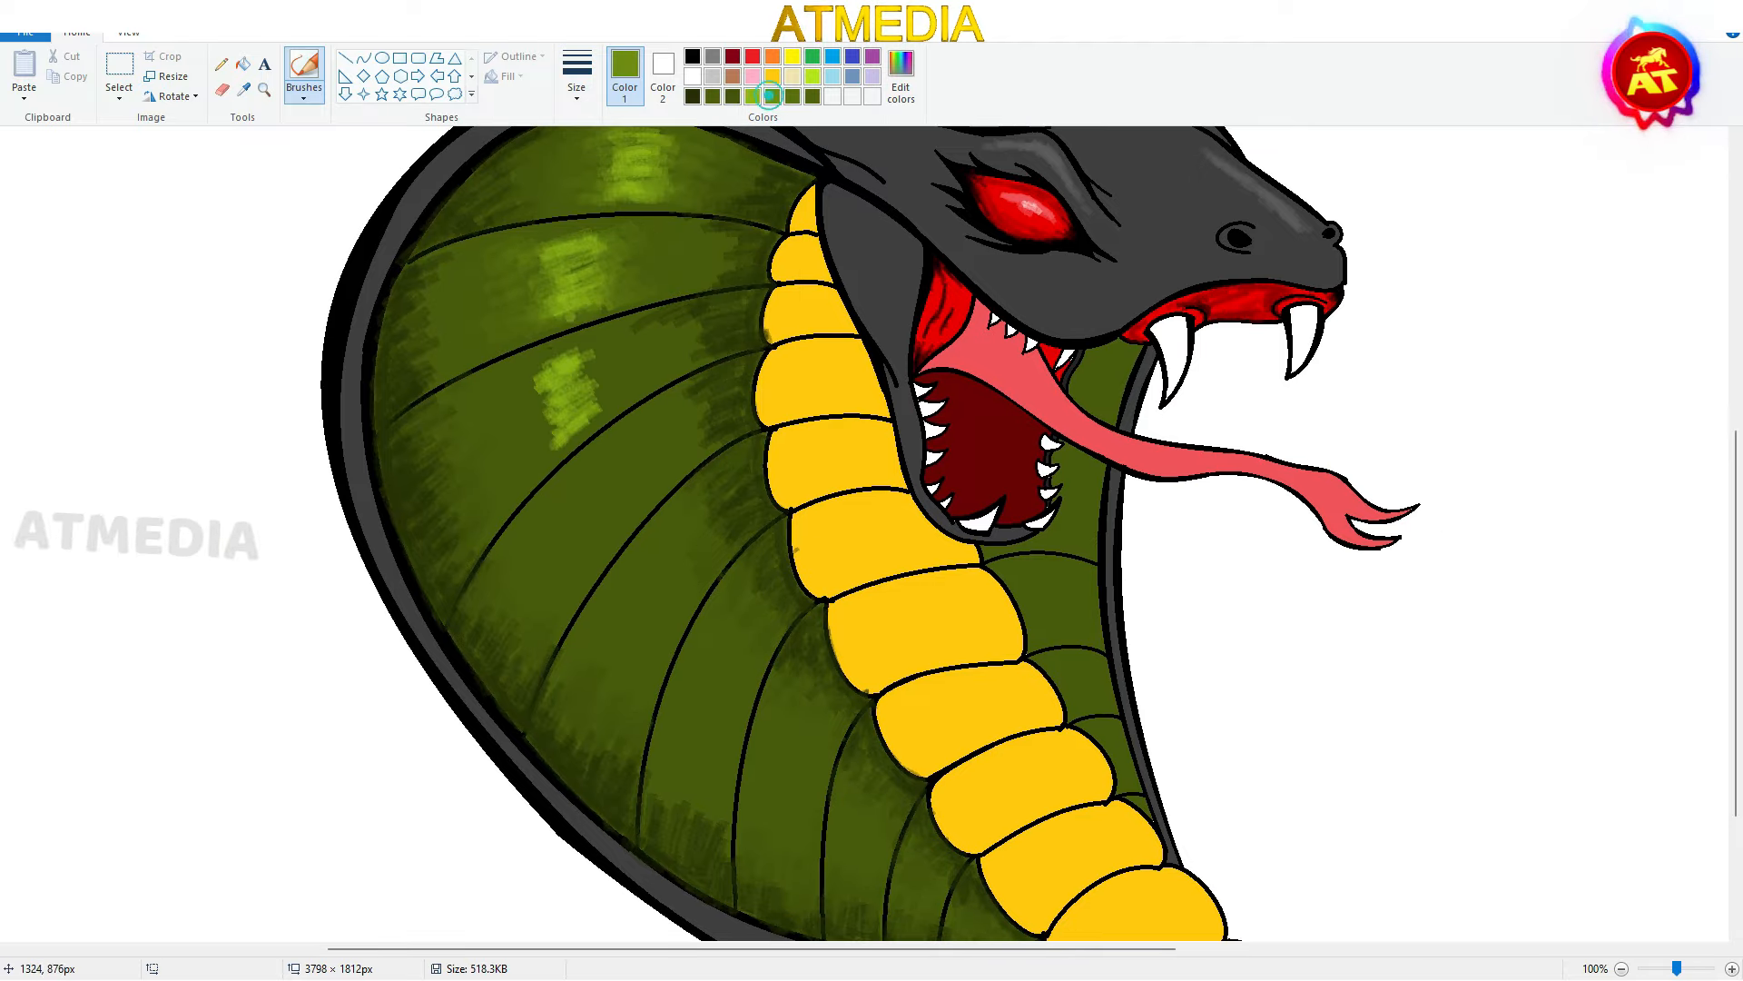
left_click_drag(535, 367, 558, 445)
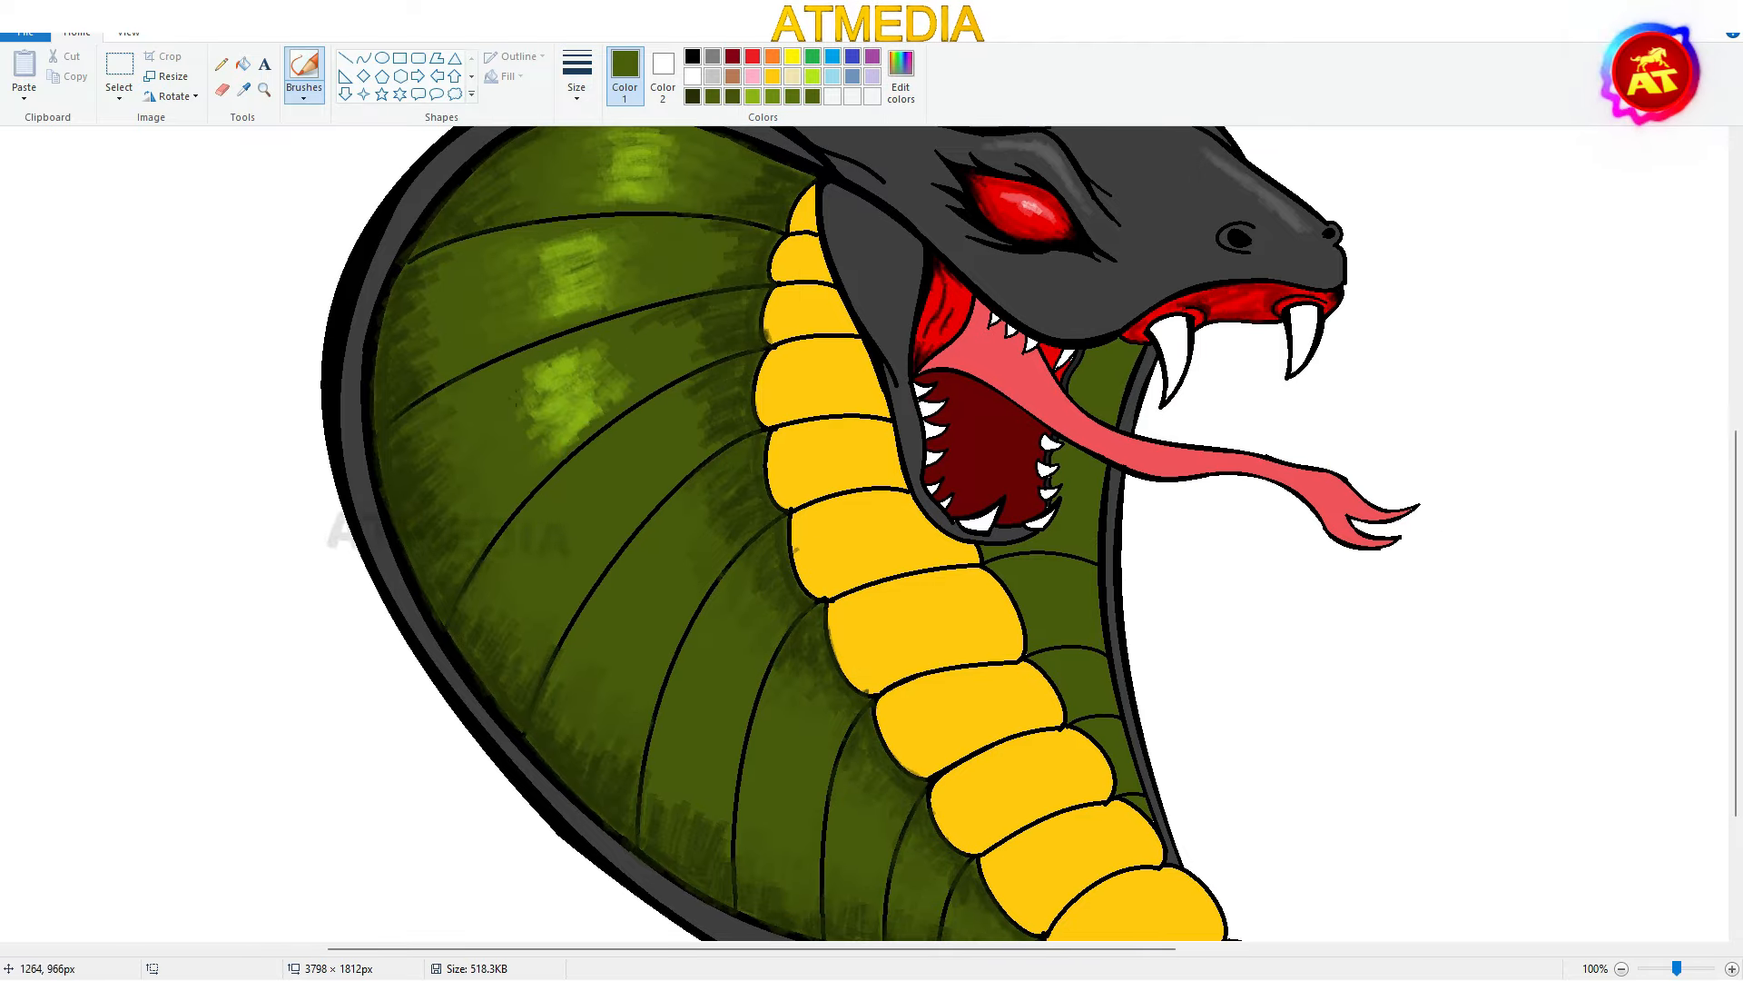
mouse_move(573, 529)
left_mouse_down()
mouse_move(617, 572)
mouse_move(662, 564)
mouse_move(718, 708)
mouse_move(789, 780)
left_mouse_up()
scroll(724, 617, "down", 1)
left_click_drag(855, 677, 864, 706)
left_click_drag(911, 719, 917, 735)
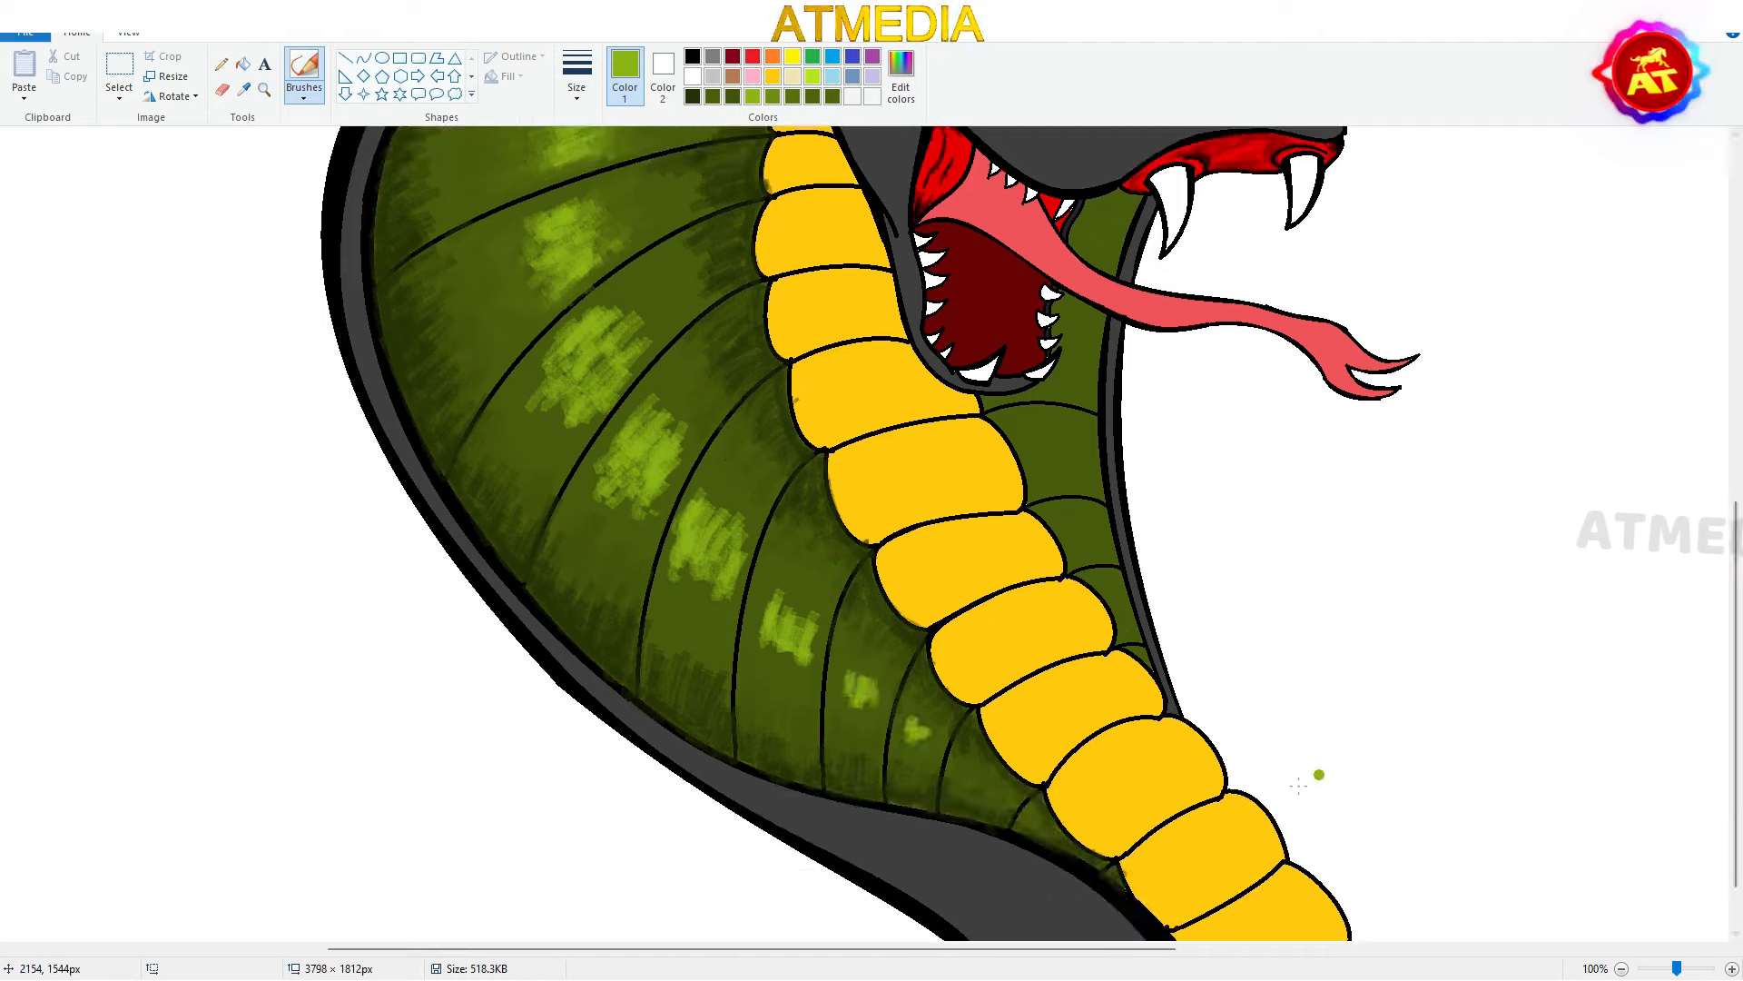
Brush light green highlights into the narrow lowest hood panels and blend the wider panels' highlights with intermediate greens
left_click_drag(1024, 807, 1046, 833)
scroll(1044, 772, "up", 2)
scroll(781, 145, "down", 1)
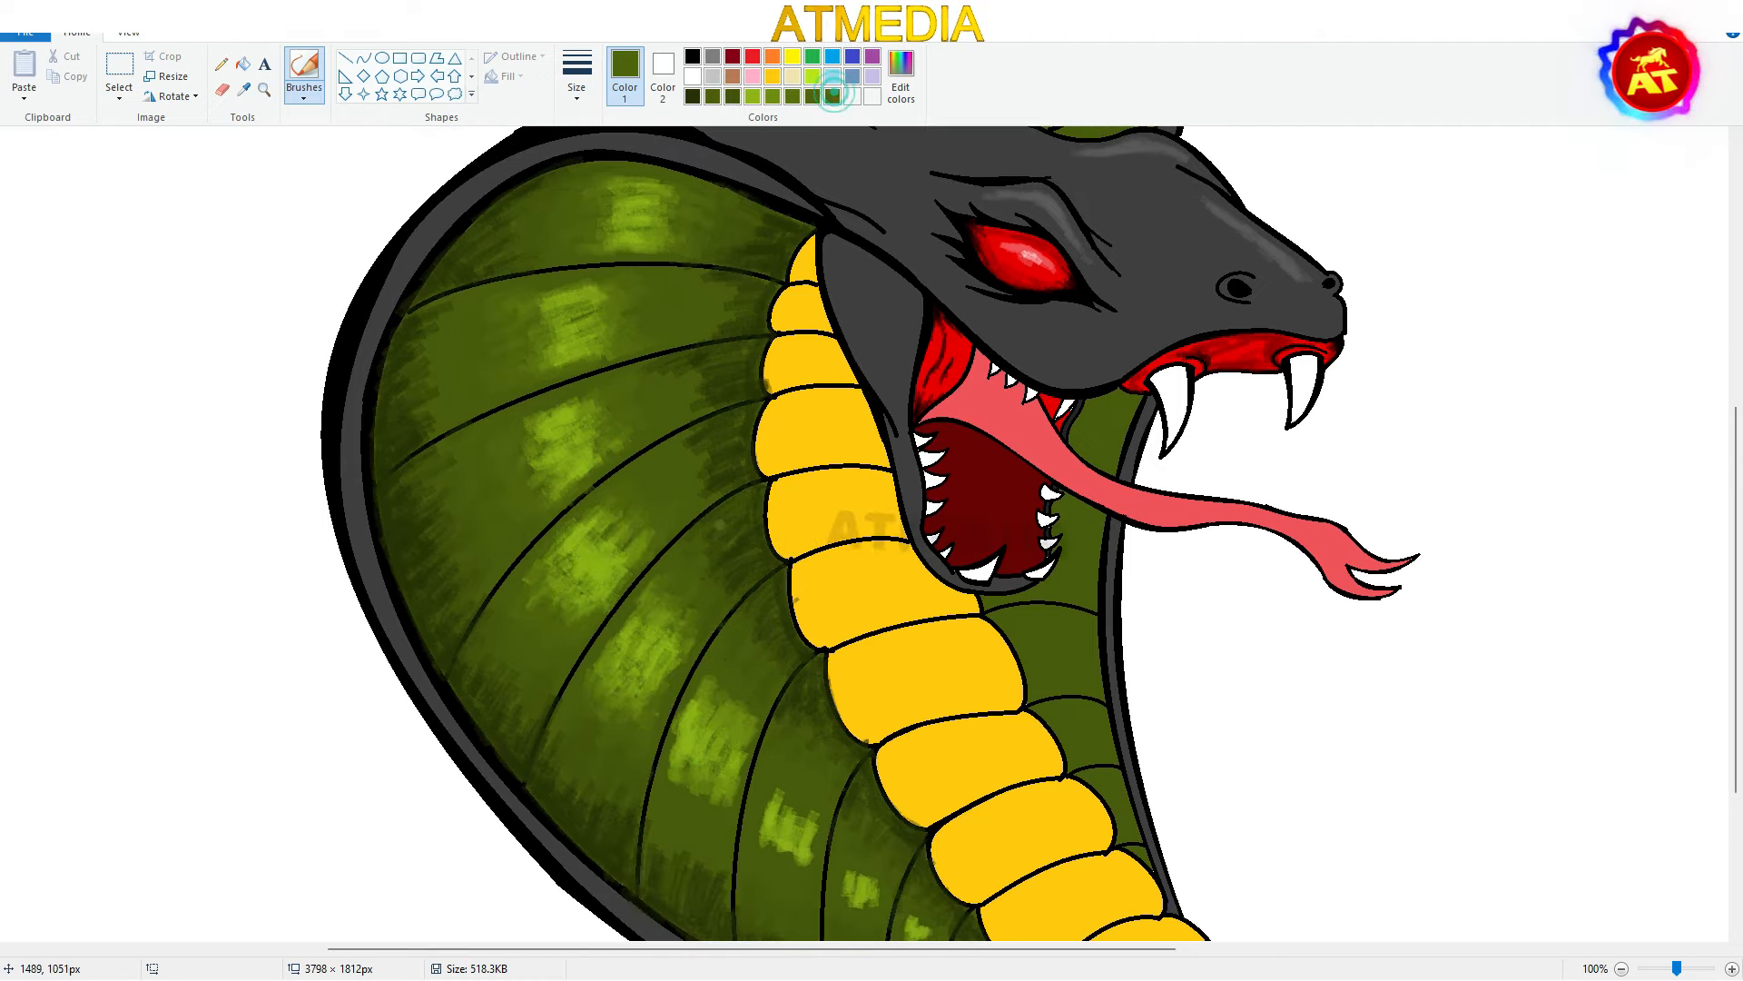
scroll(869, 534, "down", 1)
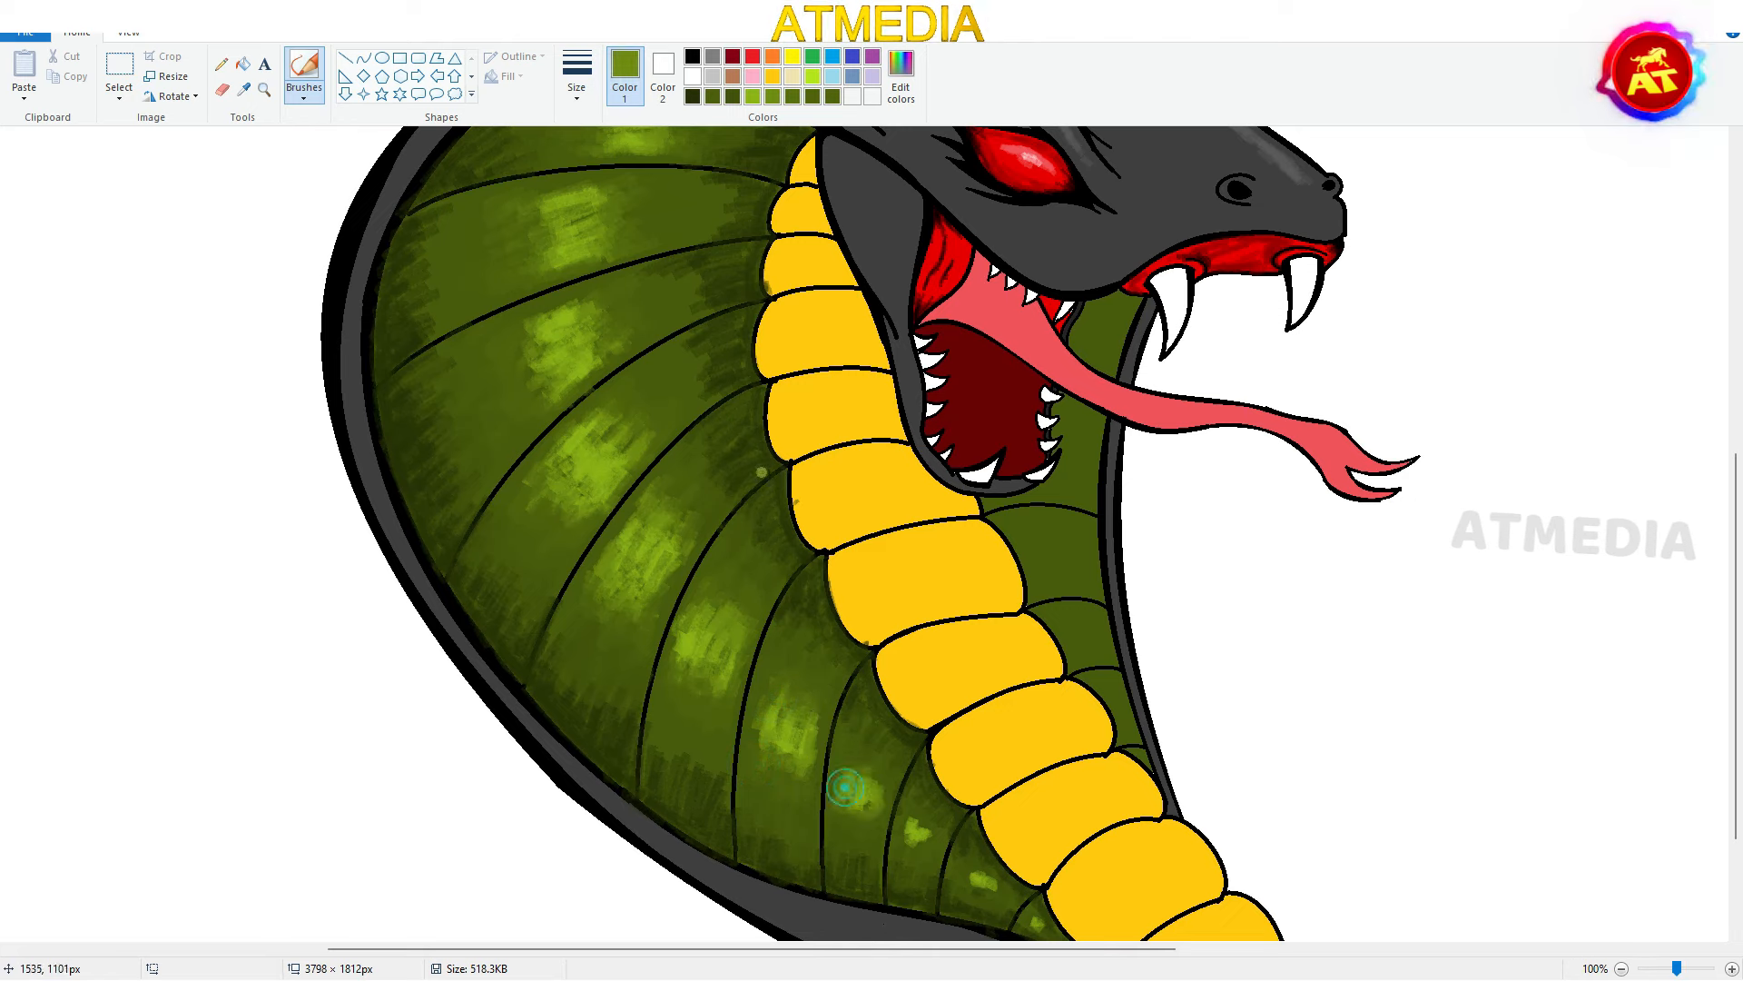
scroll(5, 397, "up", 2)
scroll(5, 397, "down", 1)
scroll(636, 363, "up", 2)
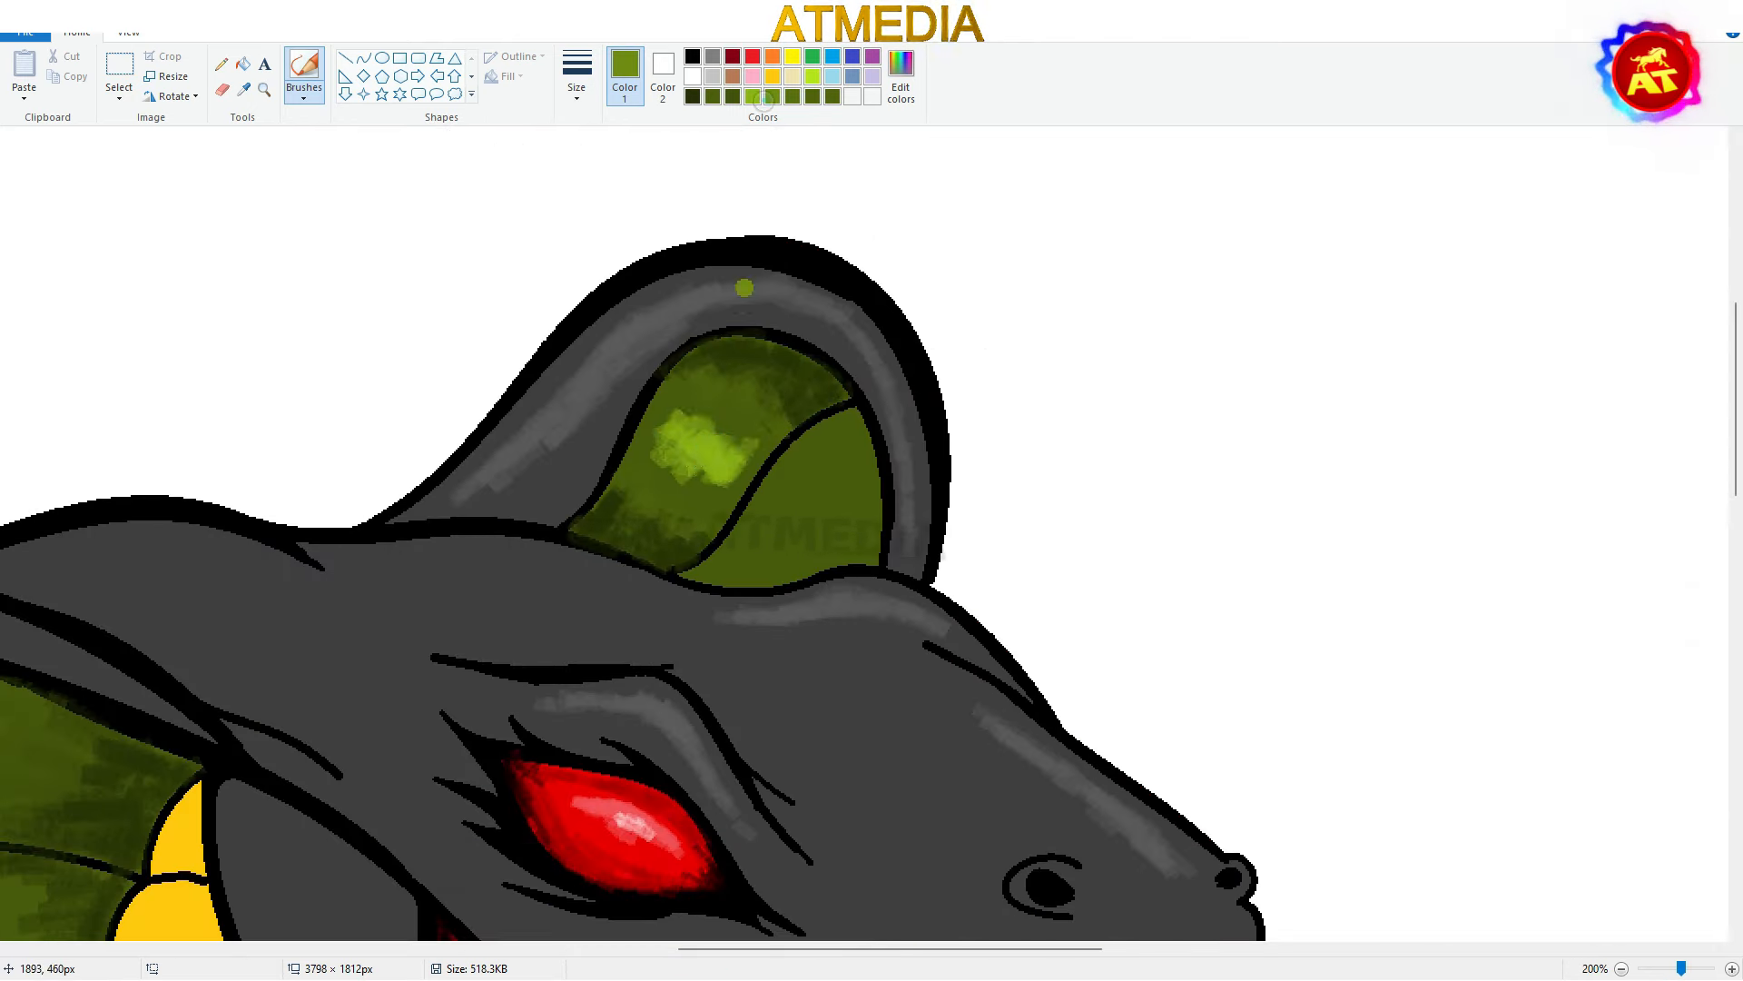
Blend the highlight on the small hood section behind the head with mid green and save the drawing
left_click_drag(657, 461, 716, 457)
scroll(1222, 381, "down", 2)
key("ctrl+s")
Mix a dark red from the tongue's pink and shade the tongue's base, lower edge and forked tips
scroll(1089, 736, "up", 2)
left_click_drag(327, 949, 1080, 950)
scroll(908, 635, "down", 4)
left_click(693, 96)
left_click_drag(346, 732, 485, 618)
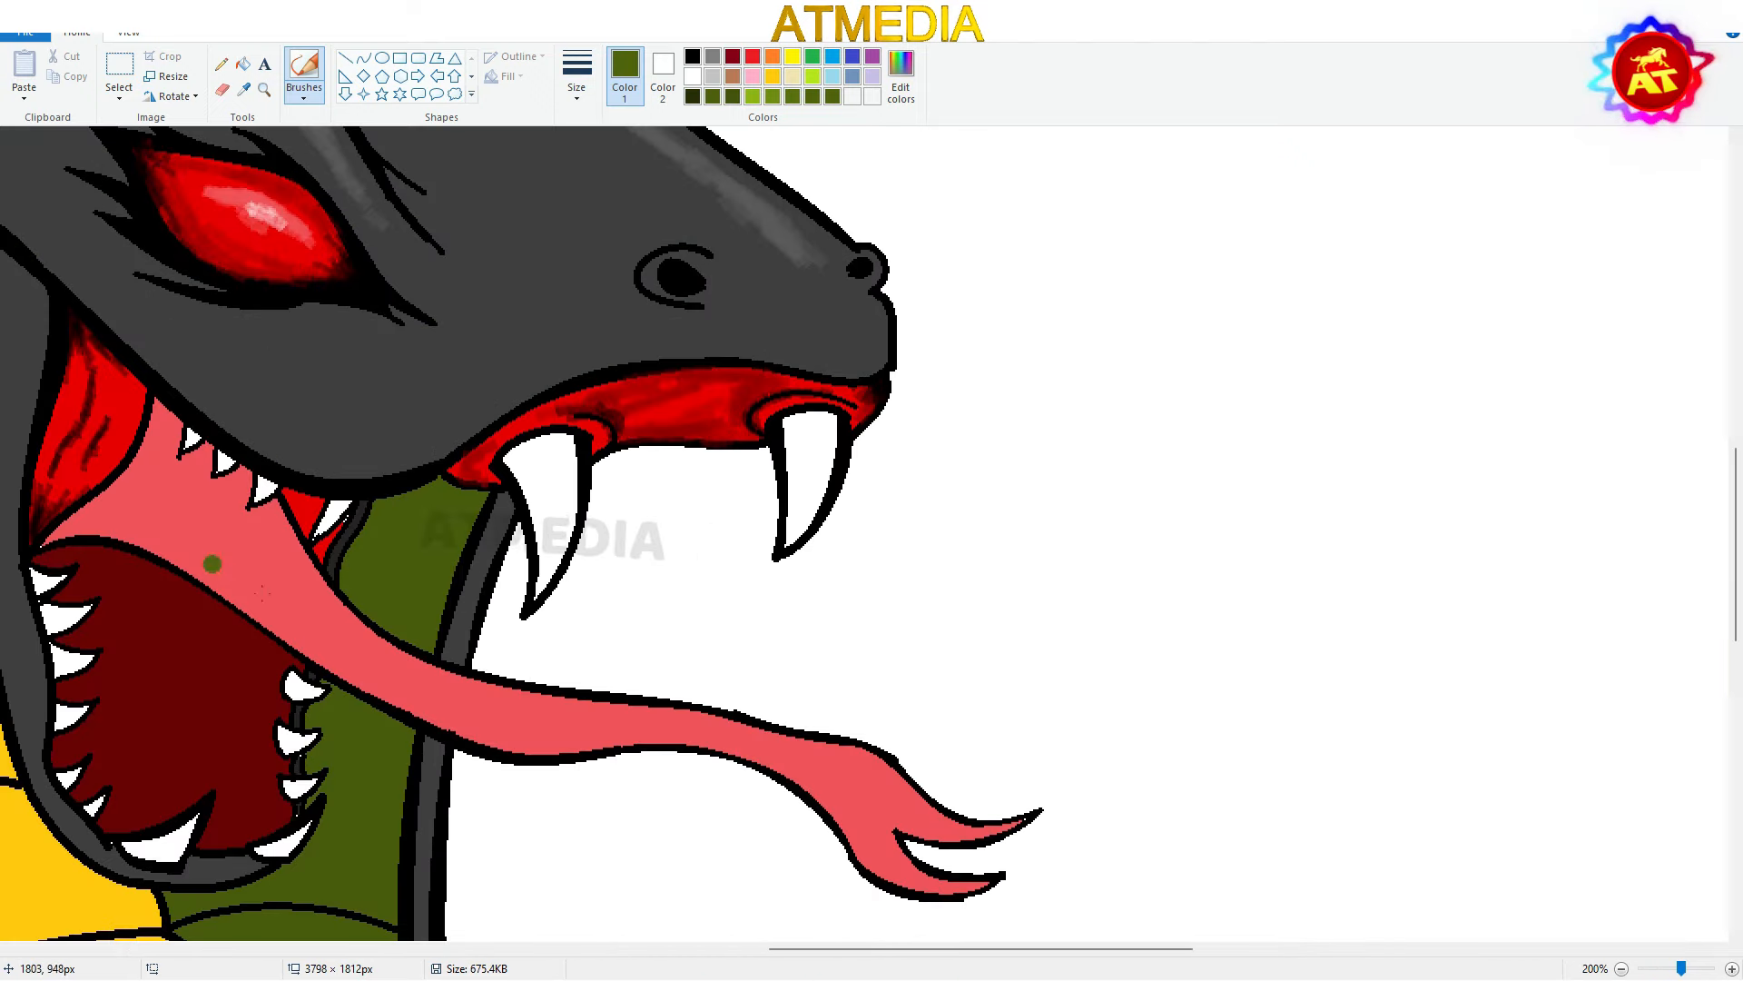
left_click(901, 77)
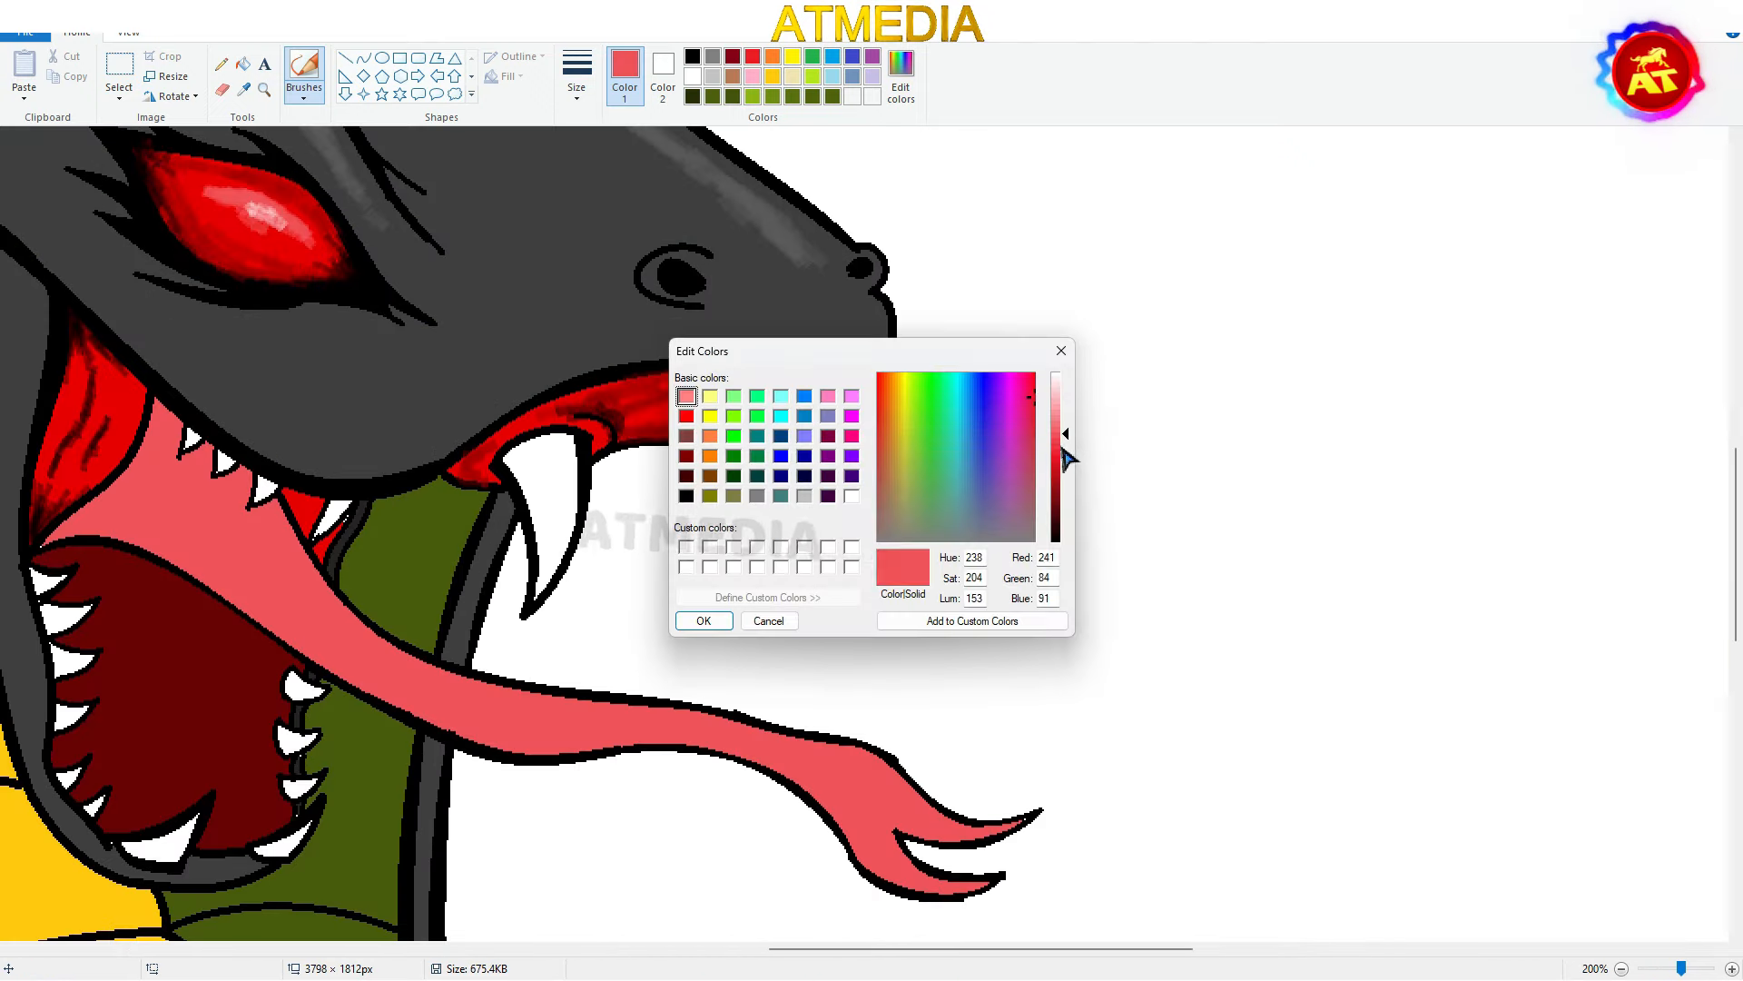
left_click(700, 618)
left_click_drag(108, 500, 147, 533)
left_click_drag(168, 414, 148, 461)
mouse_move(556, 744)
left_mouse_down()
mouse_move(269, 623)
mouse_move(166, 545)
left_mouse_up()
mouse_move(408, 712)
left_mouse_down()
mouse_move(724, 739)
mouse_move(966, 892)
left_mouse_up()
left_click_drag(901, 824, 973, 826)
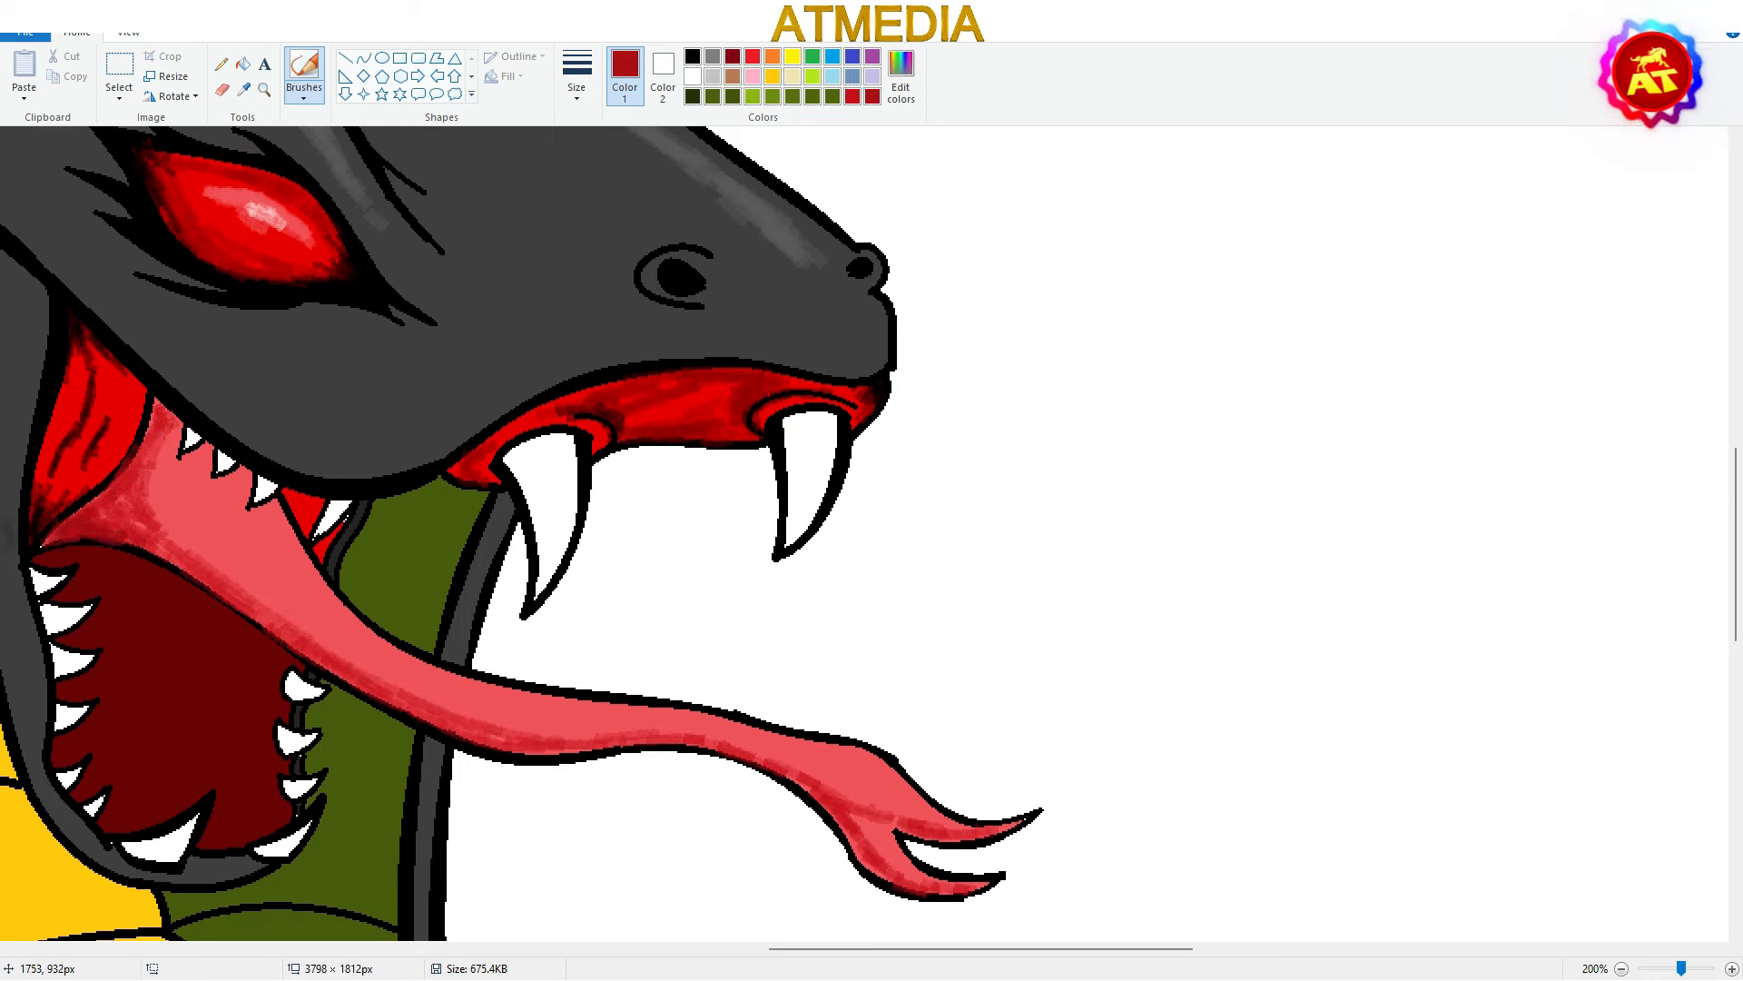
Mix a lighter pink and brush highlights along the middle of the tongue
left_click(900, 77)
left_click_drag(1070, 452, 1070, 422)
left_click(704, 620)
left_click_drag(550, 711, 491, 700)
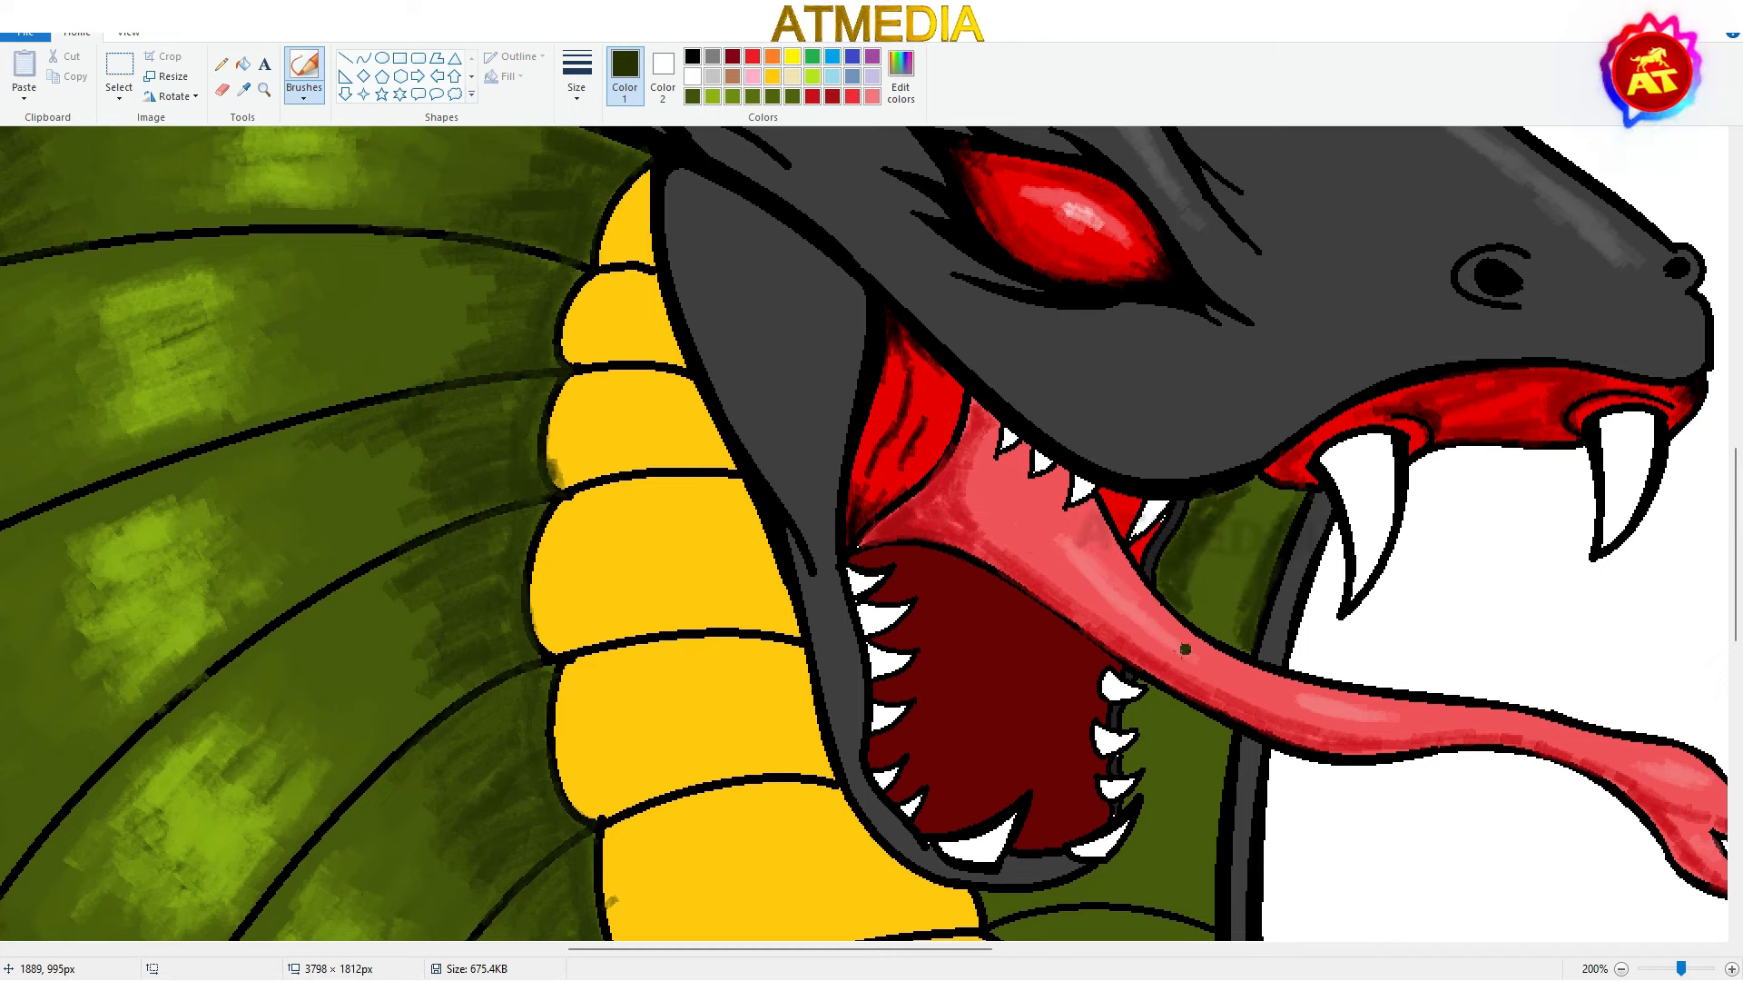
Brush dark green shading along the edges of the hood strip behind the open mouth
left_click_drag(1124, 799, 1086, 886)
left_click_drag(1162, 705, 1157, 793)
left_click_drag(1223, 739, 1204, 923)
mouse_move(991, 915)
left_mouse_down()
mouse_move(1073, 893)
mouse_move(1157, 799)
mouse_move(1180, 850)
left_mouse_up()
Sample the hood's green and brush light green highlights above and below the tongue in the strip behind the mouth
left_click(243, 90)
left_click(1184, 807)
left_click_drag(1238, 542, 1212, 586)
left_click(733, 97)
left_click_drag(1173, 780, 1194, 844)
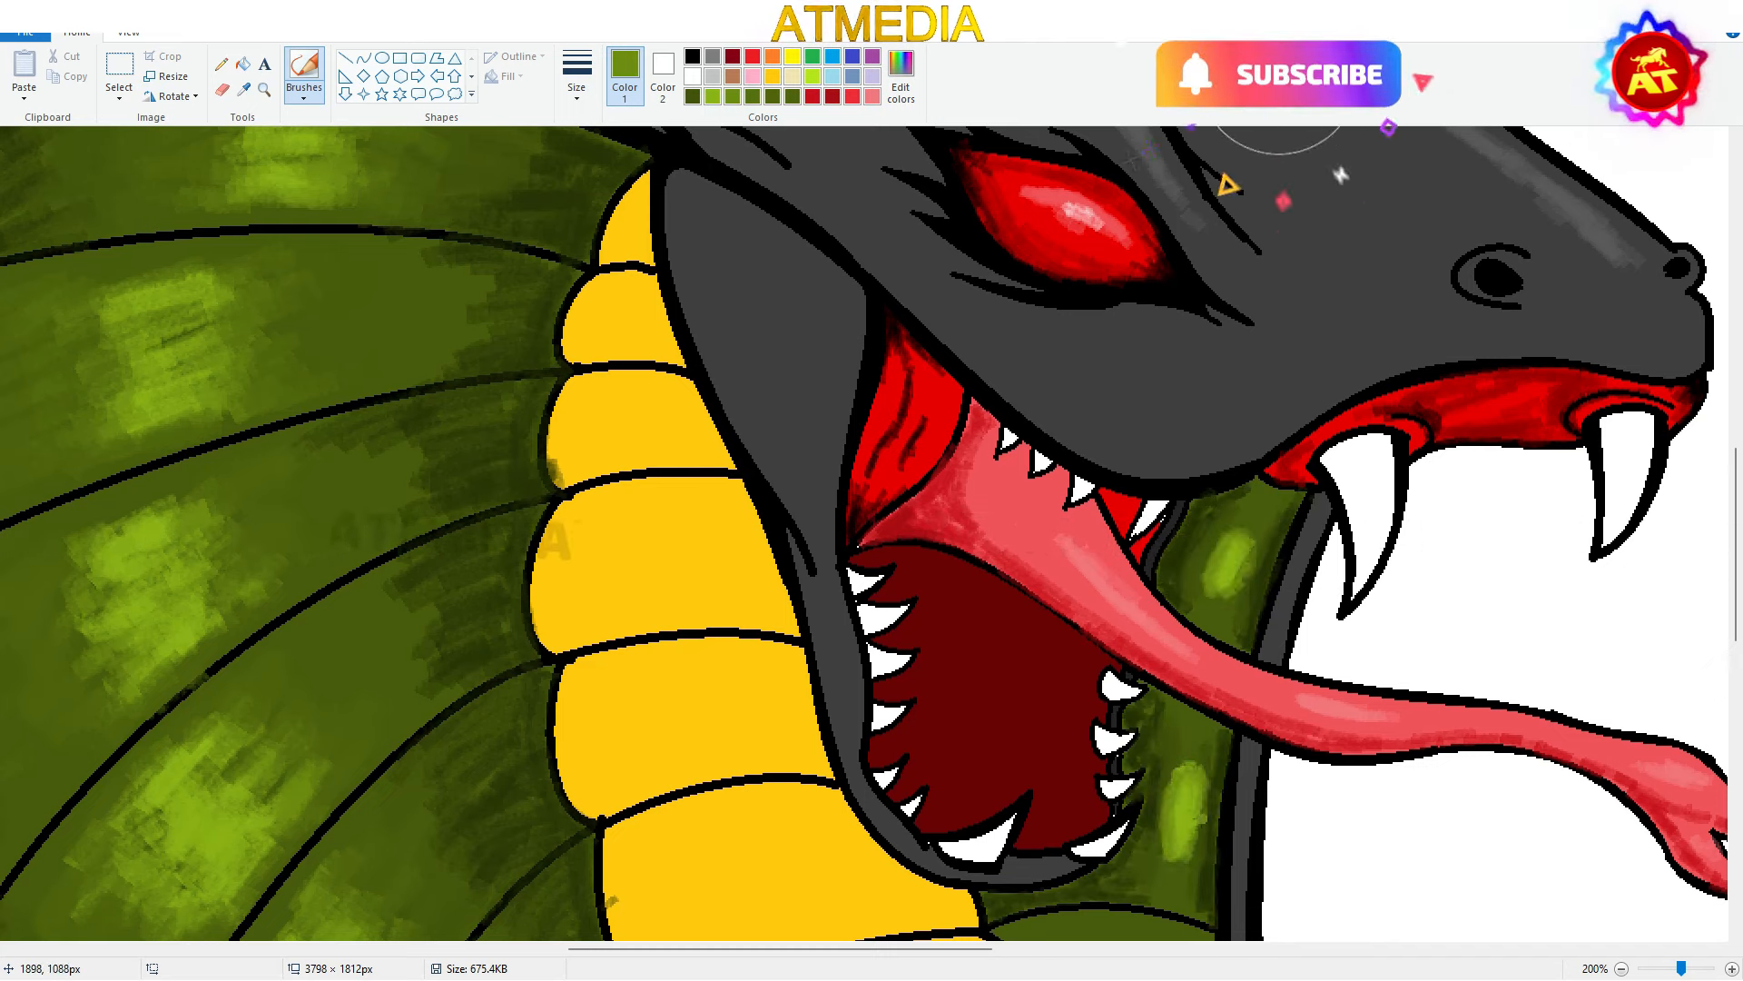
Brush dark green shading along the edges of the small hood panels below the jaw, beside the belly scales
scroll(232, 136, "down", 6)
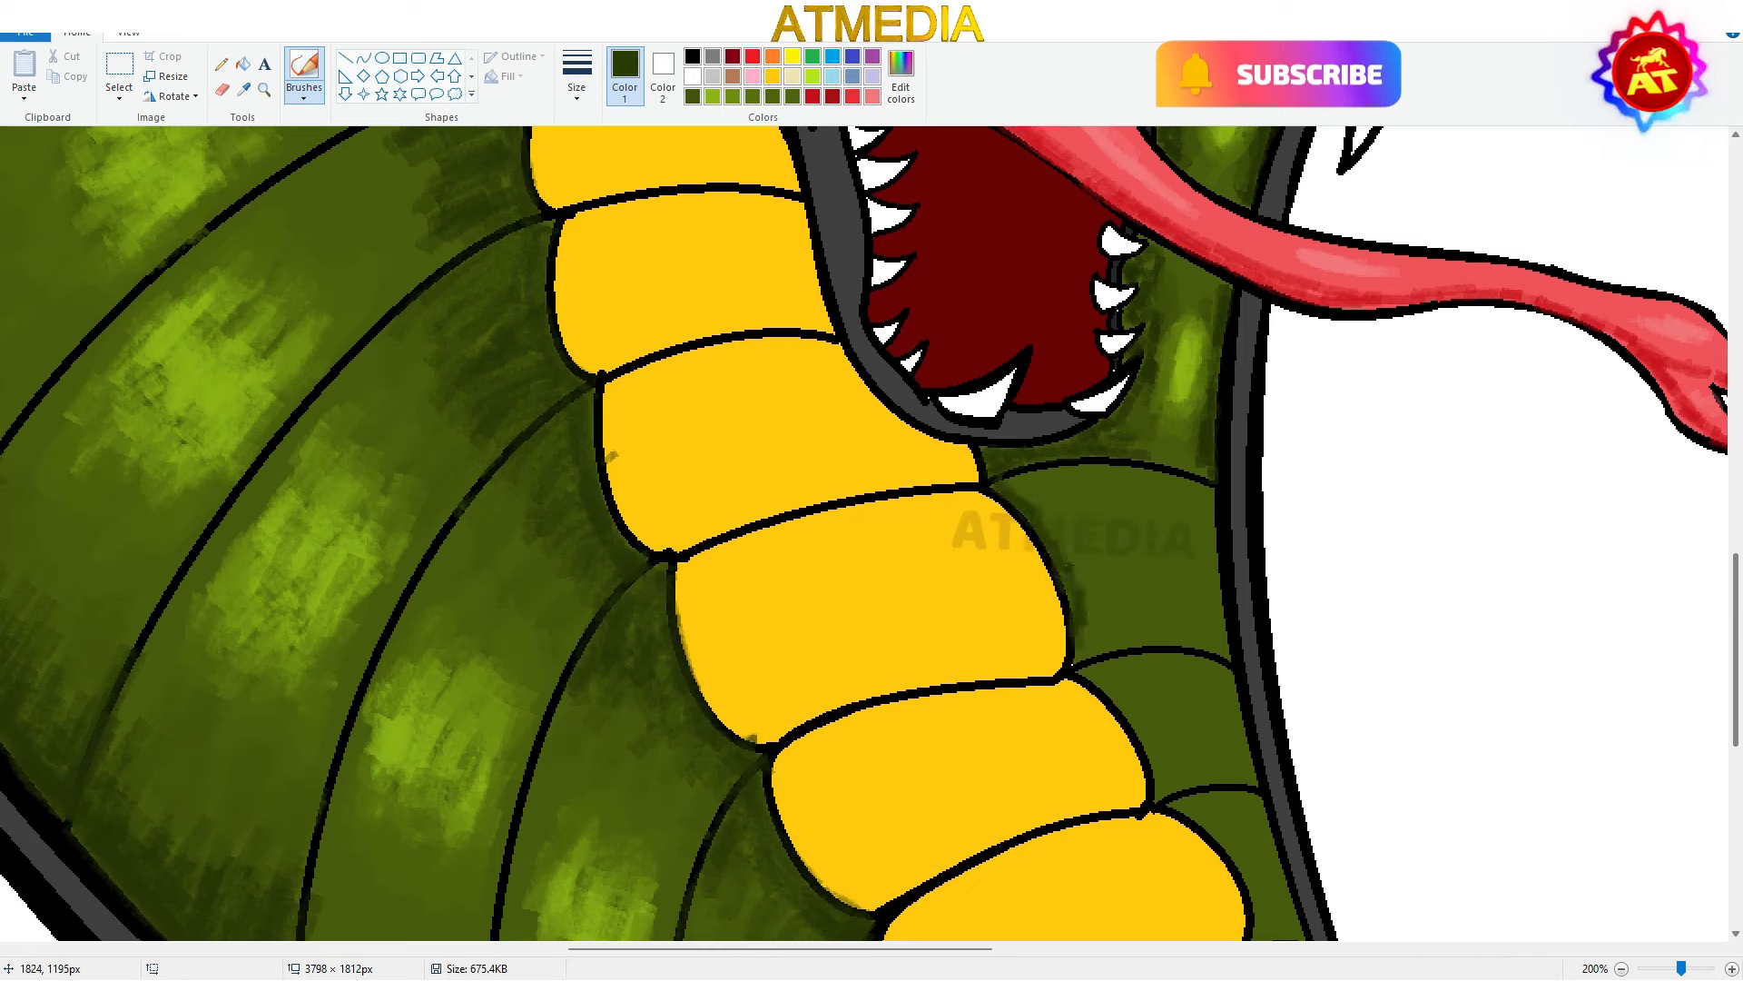
left_click_drag(1068, 572, 1097, 657)
left_click_drag(1071, 531, 1009, 481)
left_click_drag(1195, 490, 1222, 657)
mouse_move(1171, 490)
left_mouse_down()
mouse_move(1198, 579)
mouse_move(1180, 647)
left_mouse_up()
left_click_drag(1210, 545, 1207, 630)
left_click_drag(1093, 674, 1159, 792)
left_click_drag(1225, 673, 1233, 701)
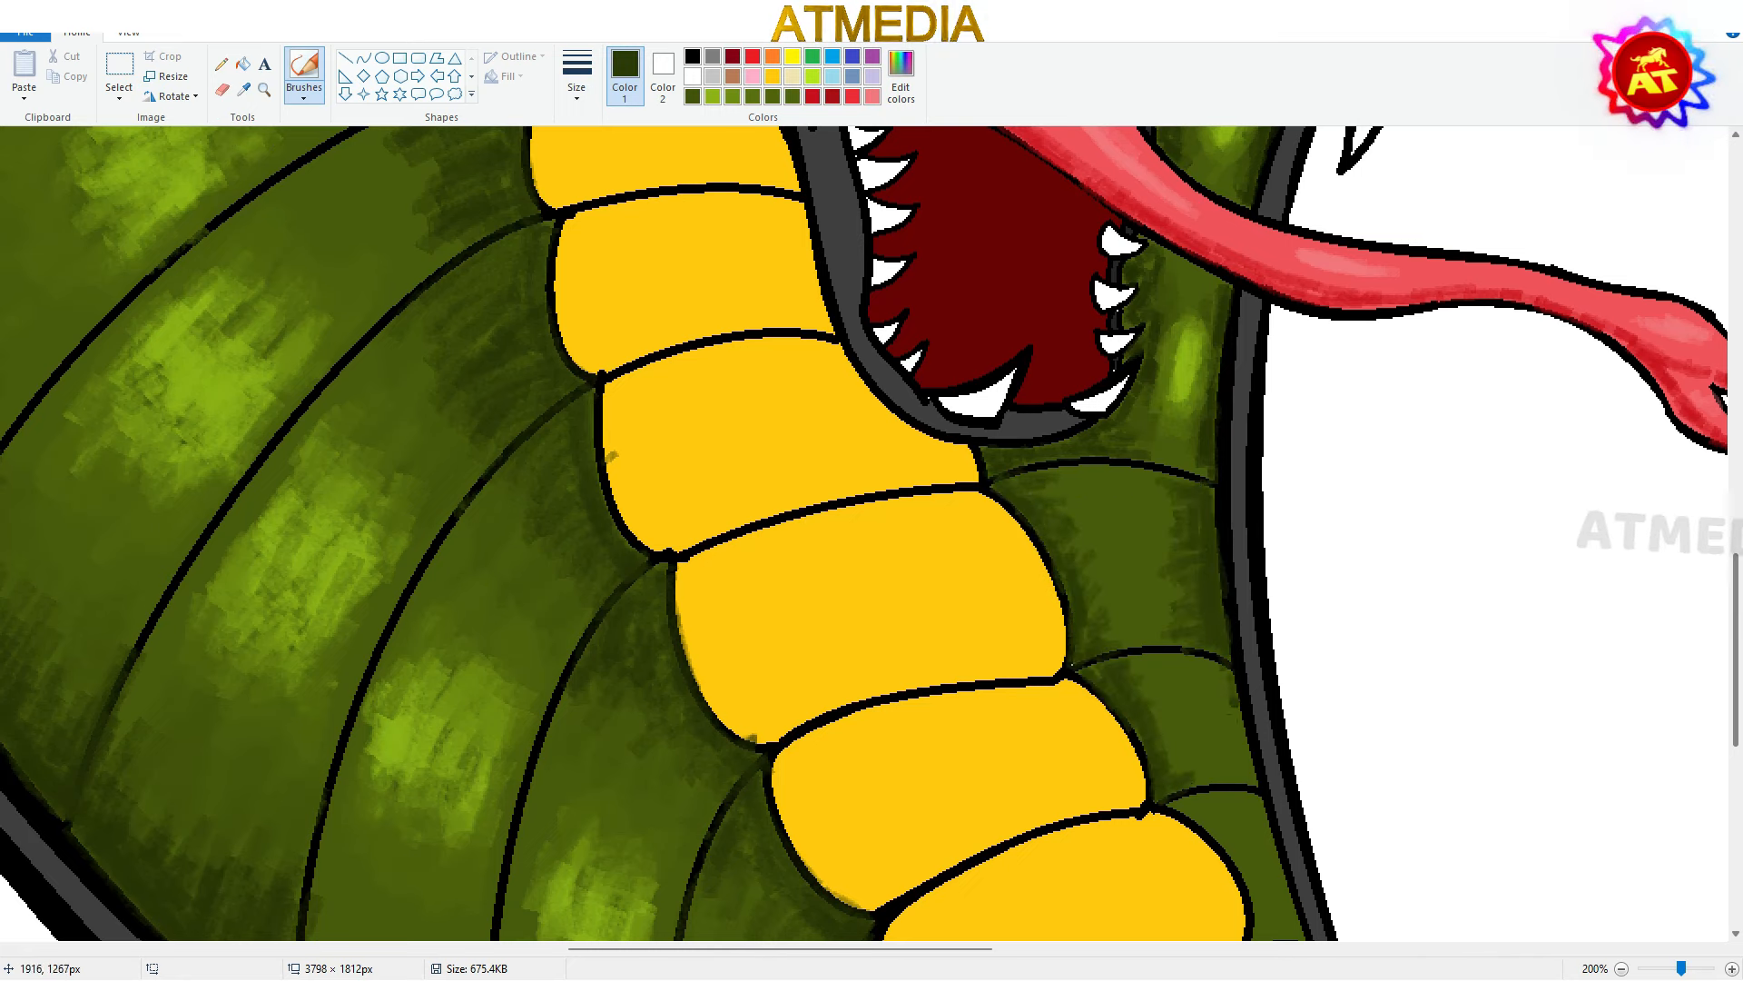
scroll(1175, 459, "down", 4)
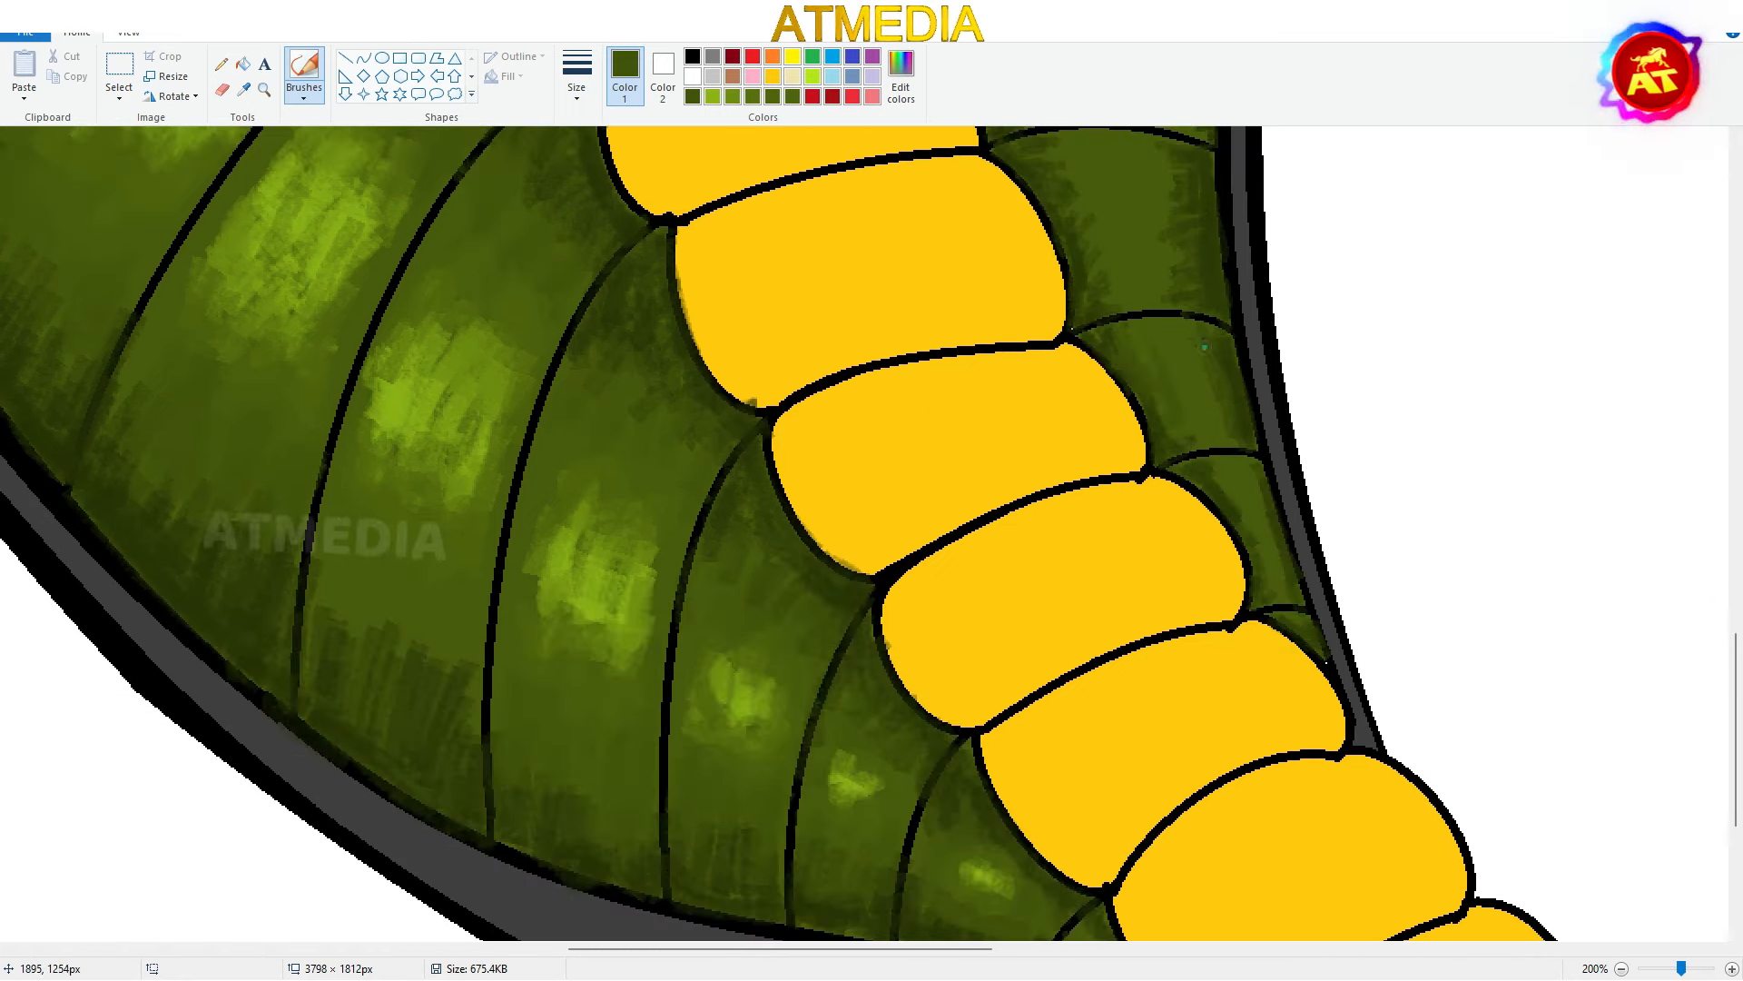
Brush light green highlights into the centers of the small hood panels below the jaw
scroll(1222, 493, "up", 6)
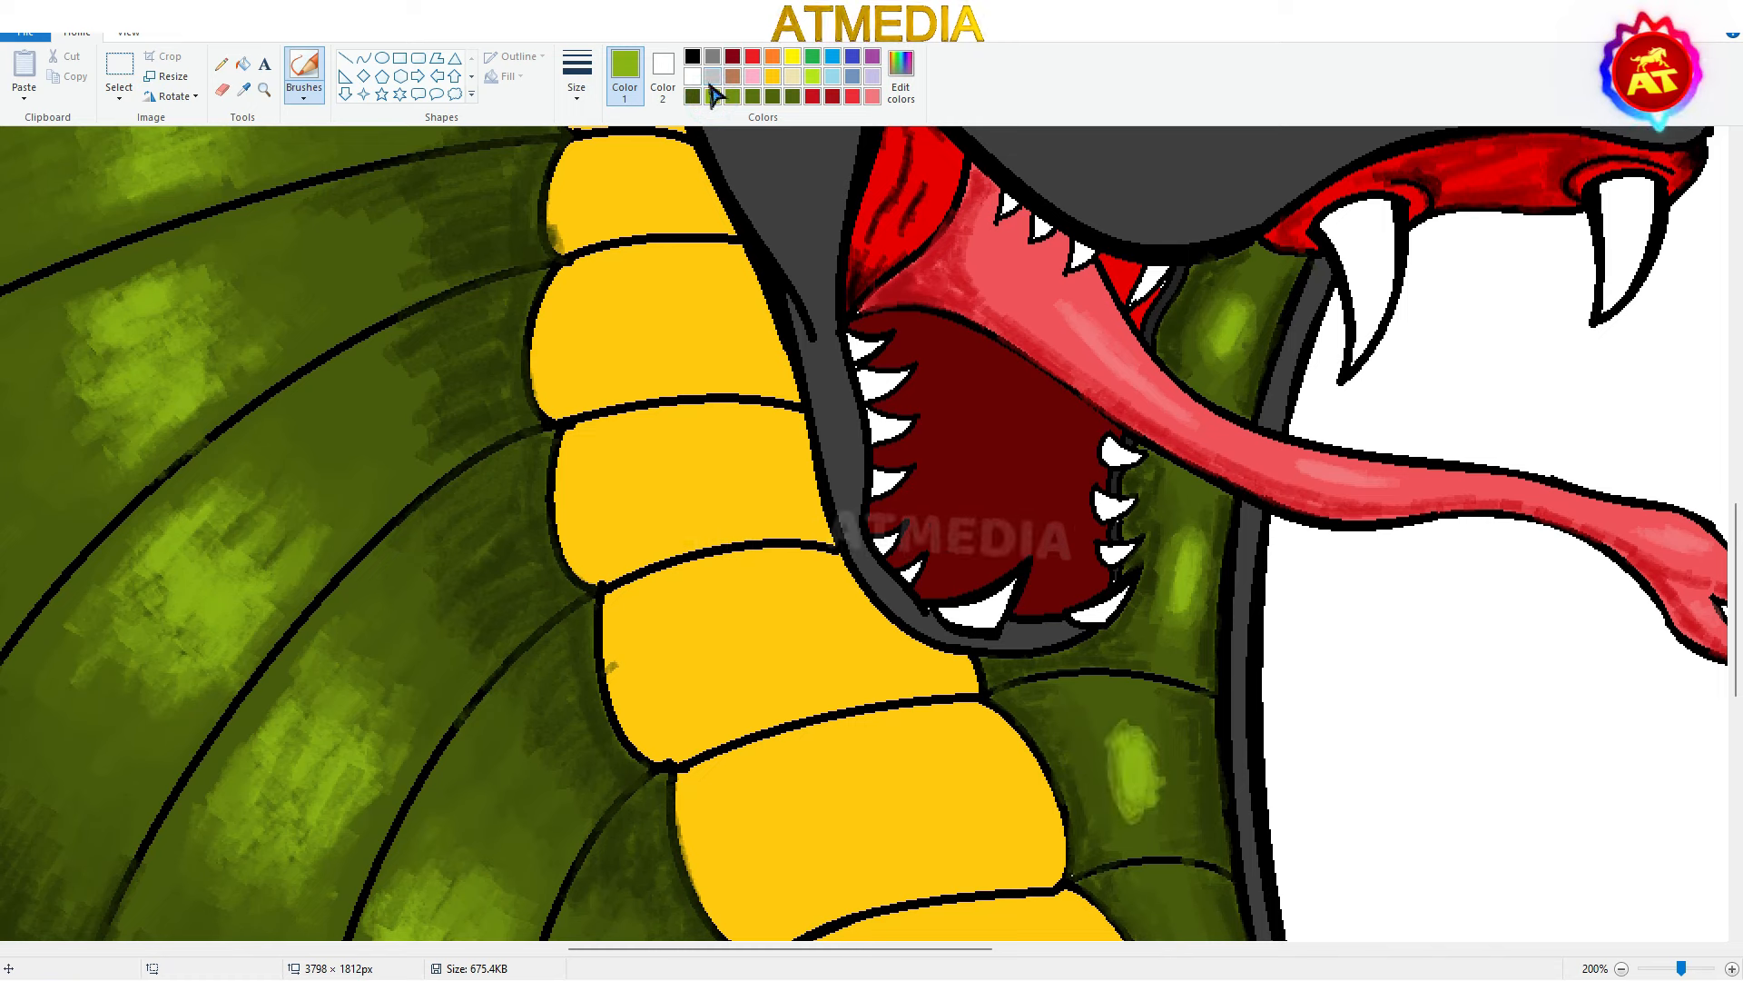
scroll(1244, 531, "down", 4)
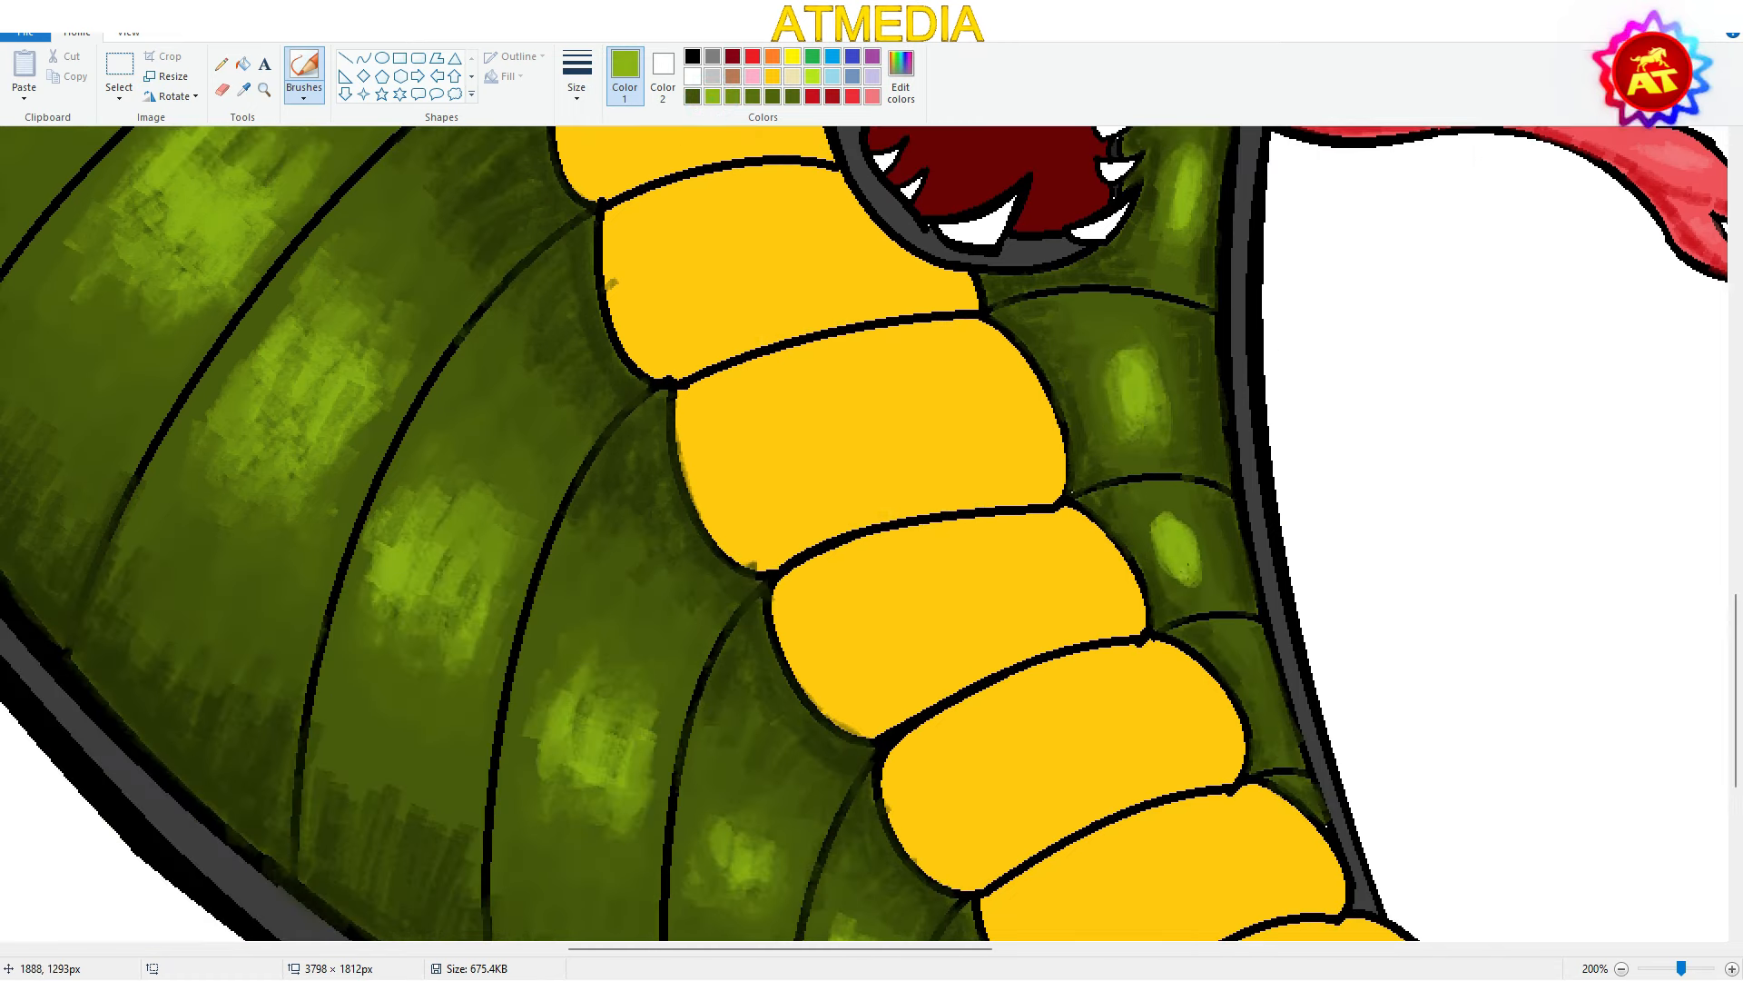
scroll(1337, 524, "down", 2)
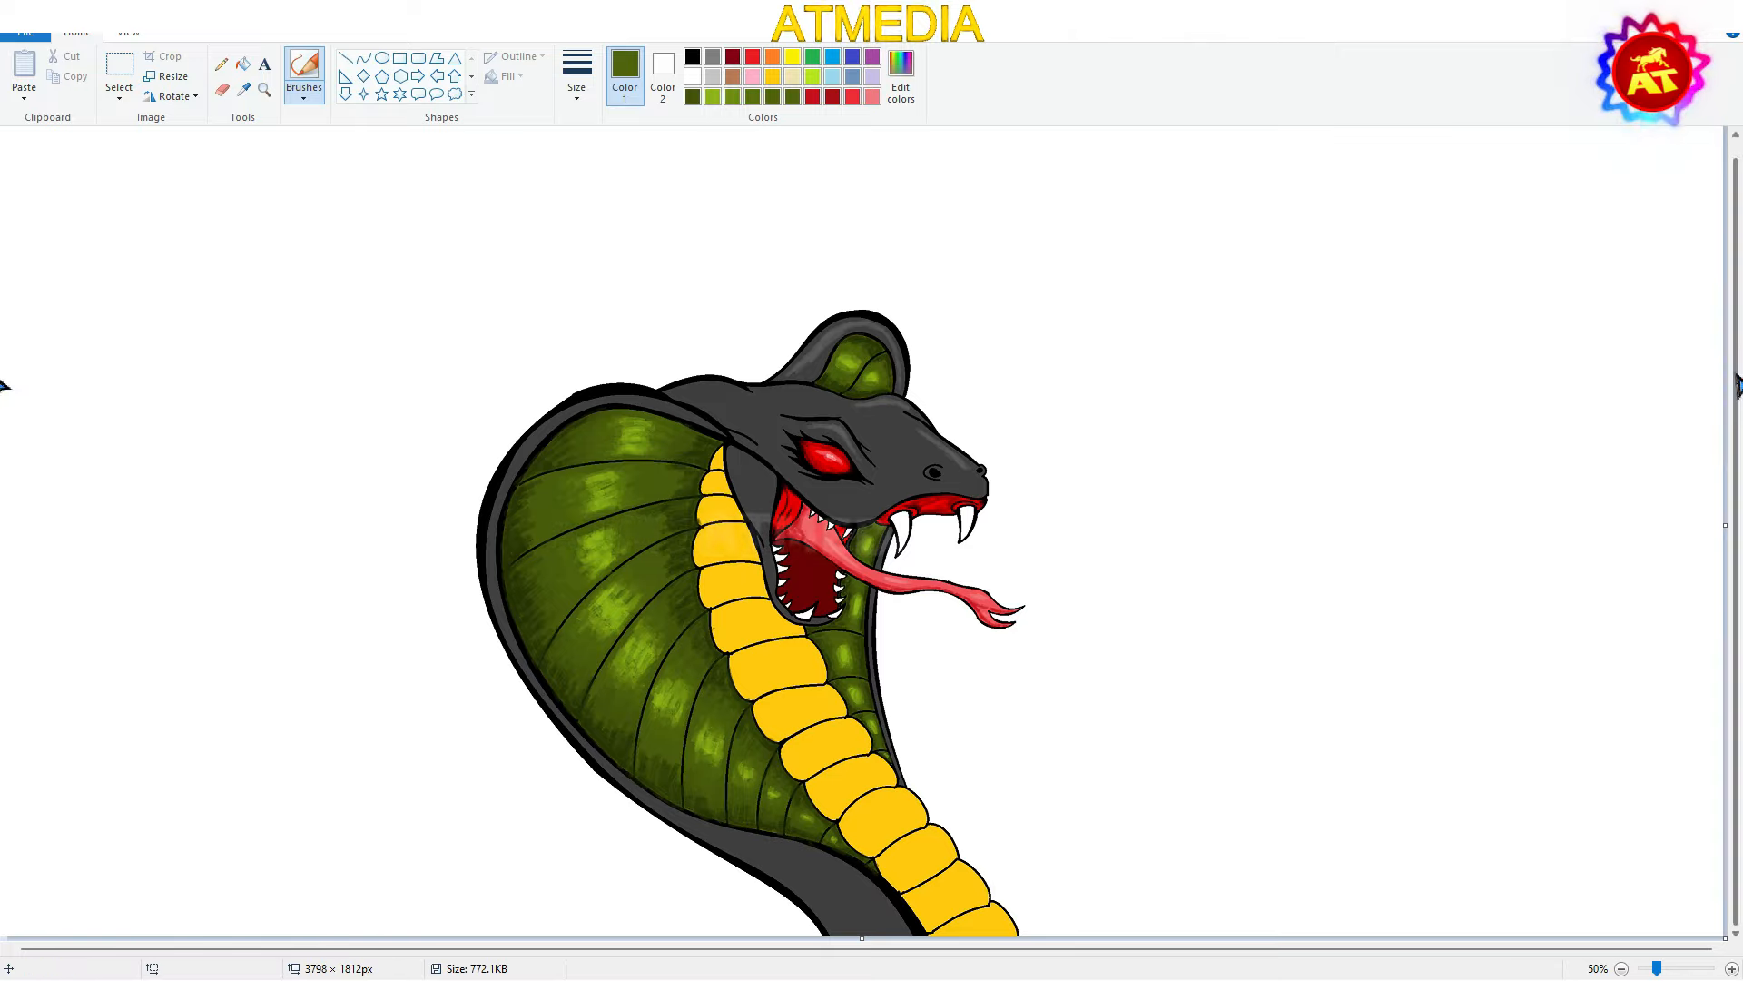
Mix a reddish orange and brush it along the edges of the topmost yellow belly scales
left_click(1062, 472)
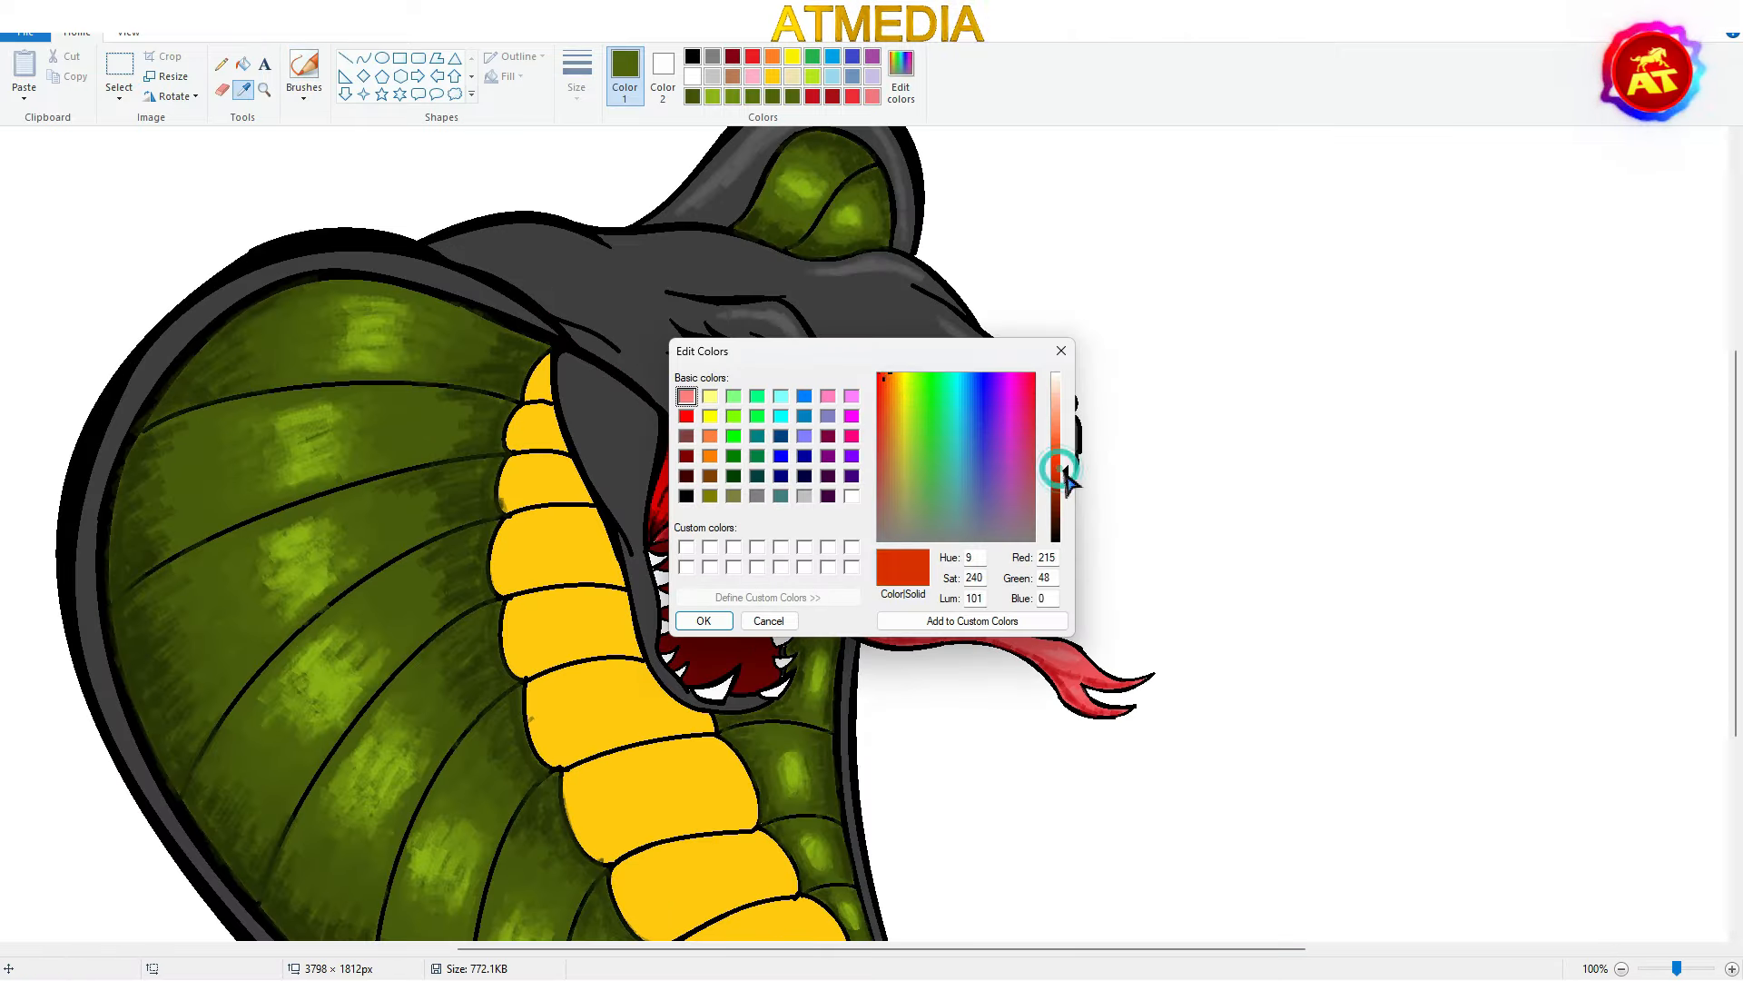
left_click(704, 620)
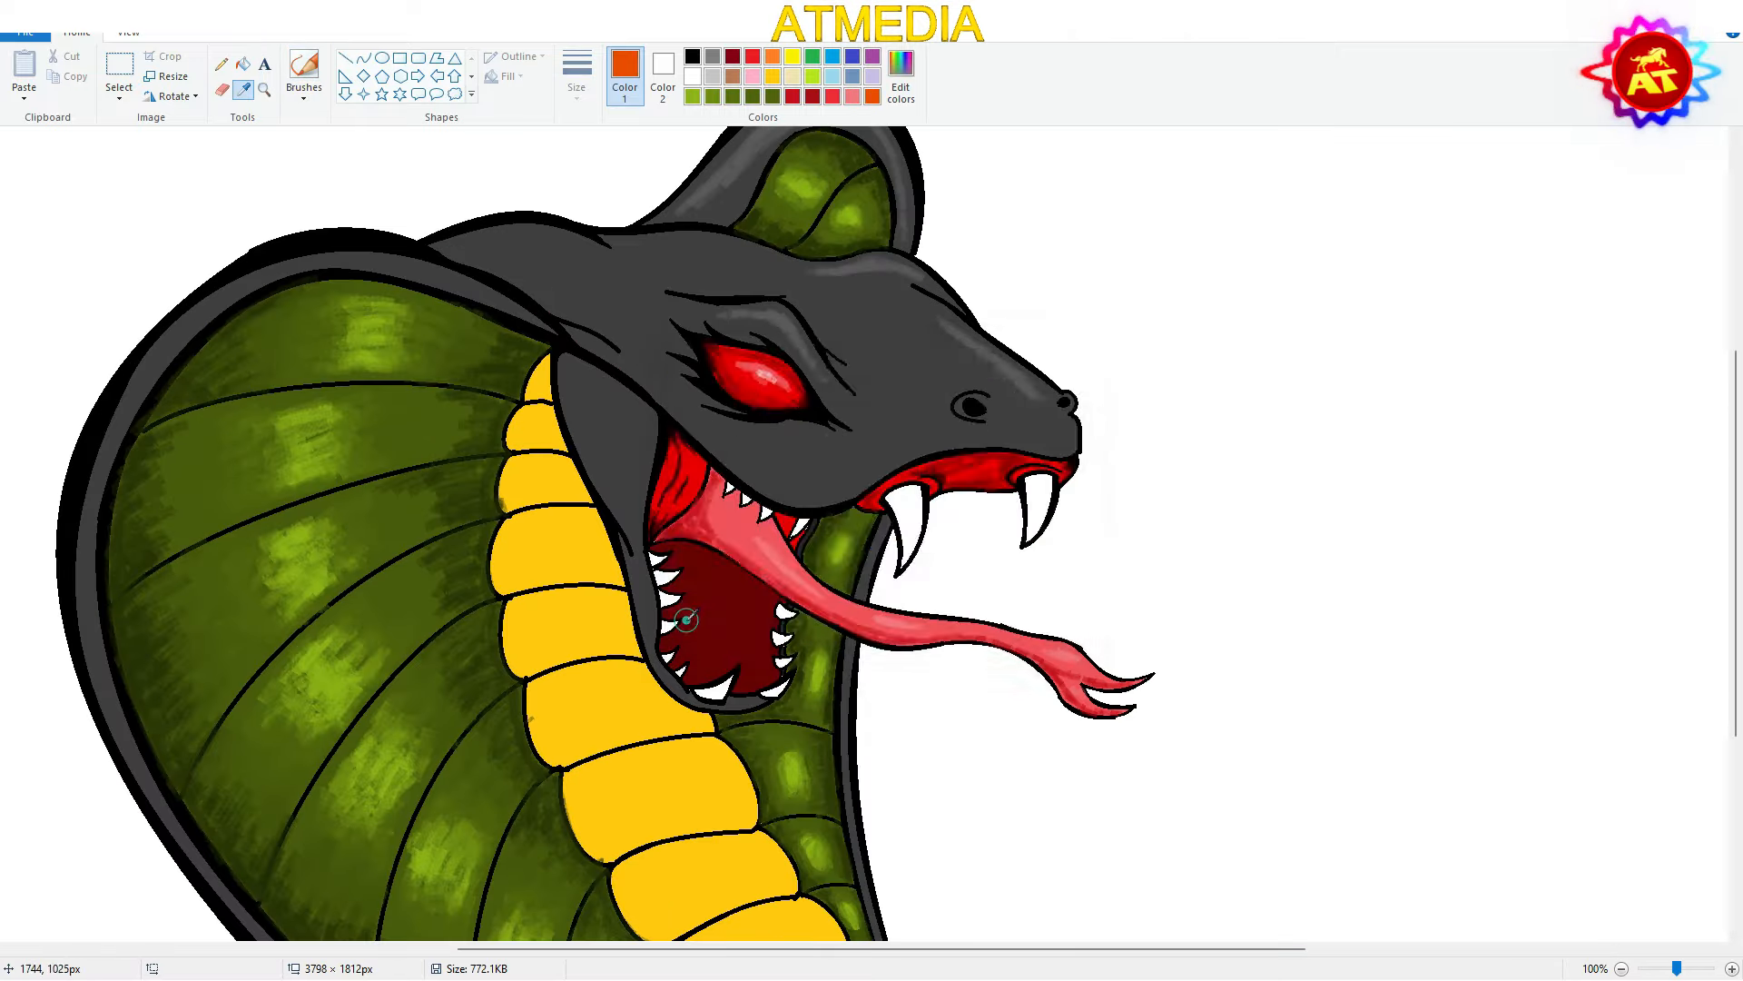
left_click(304, 73)
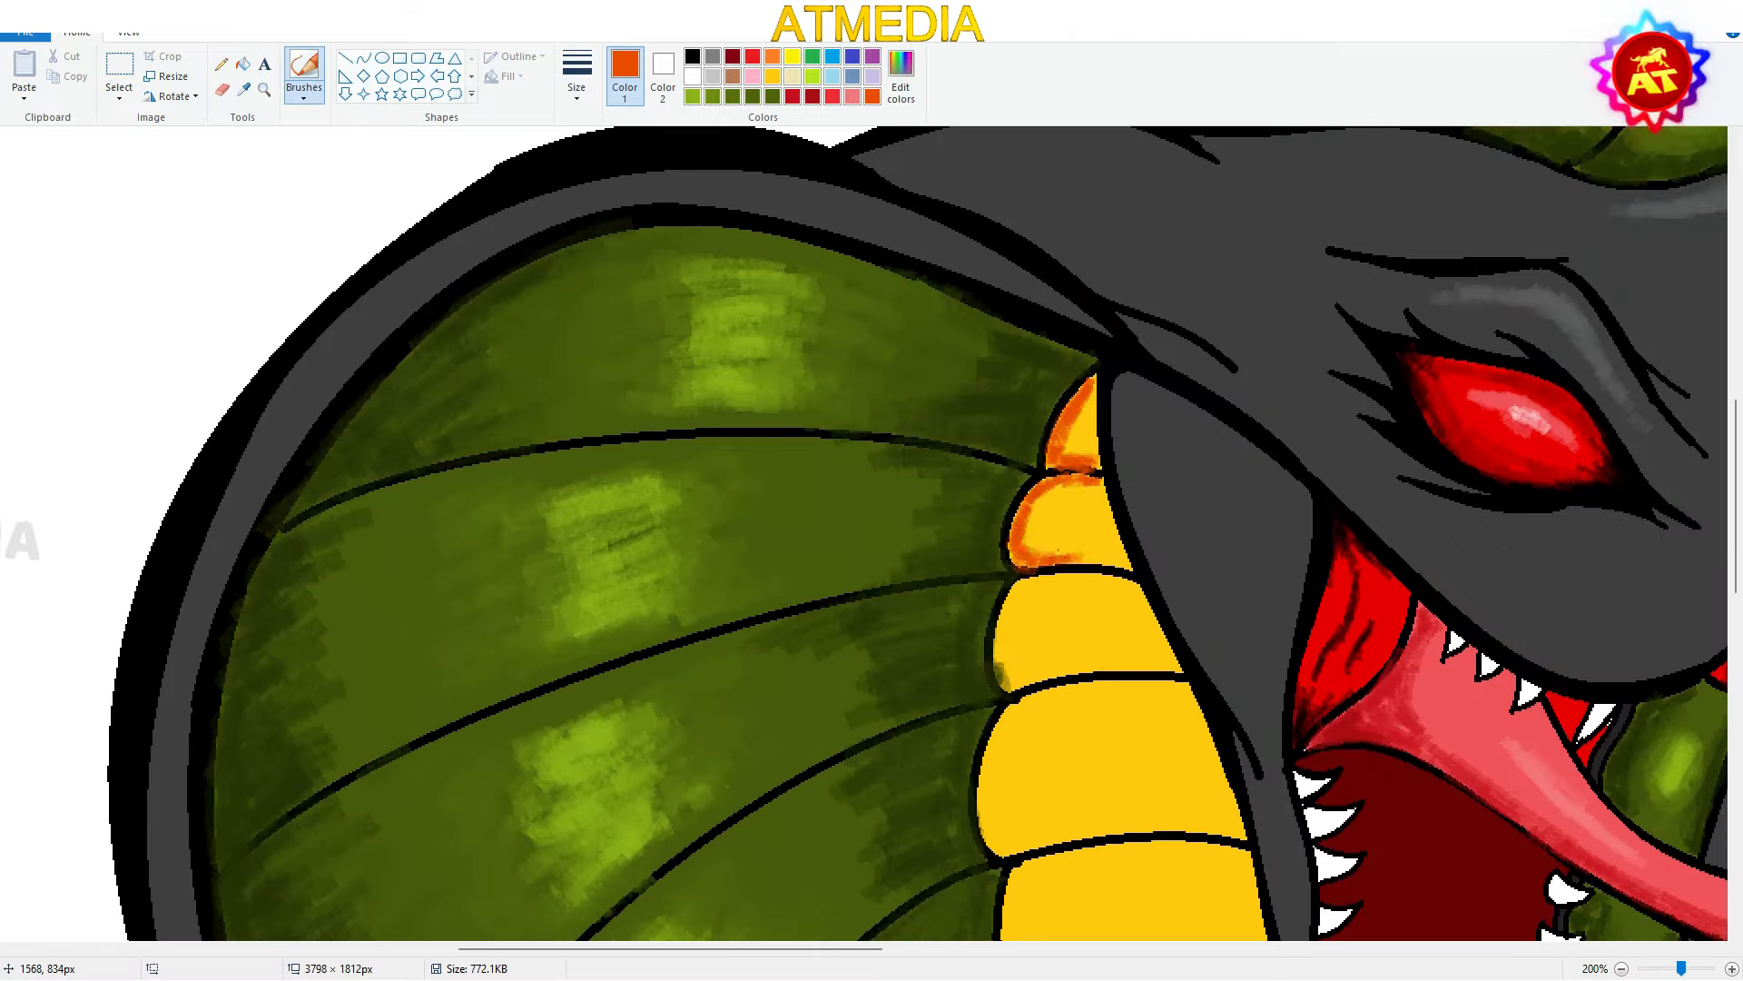
scroll(871, 536, "down", 3)
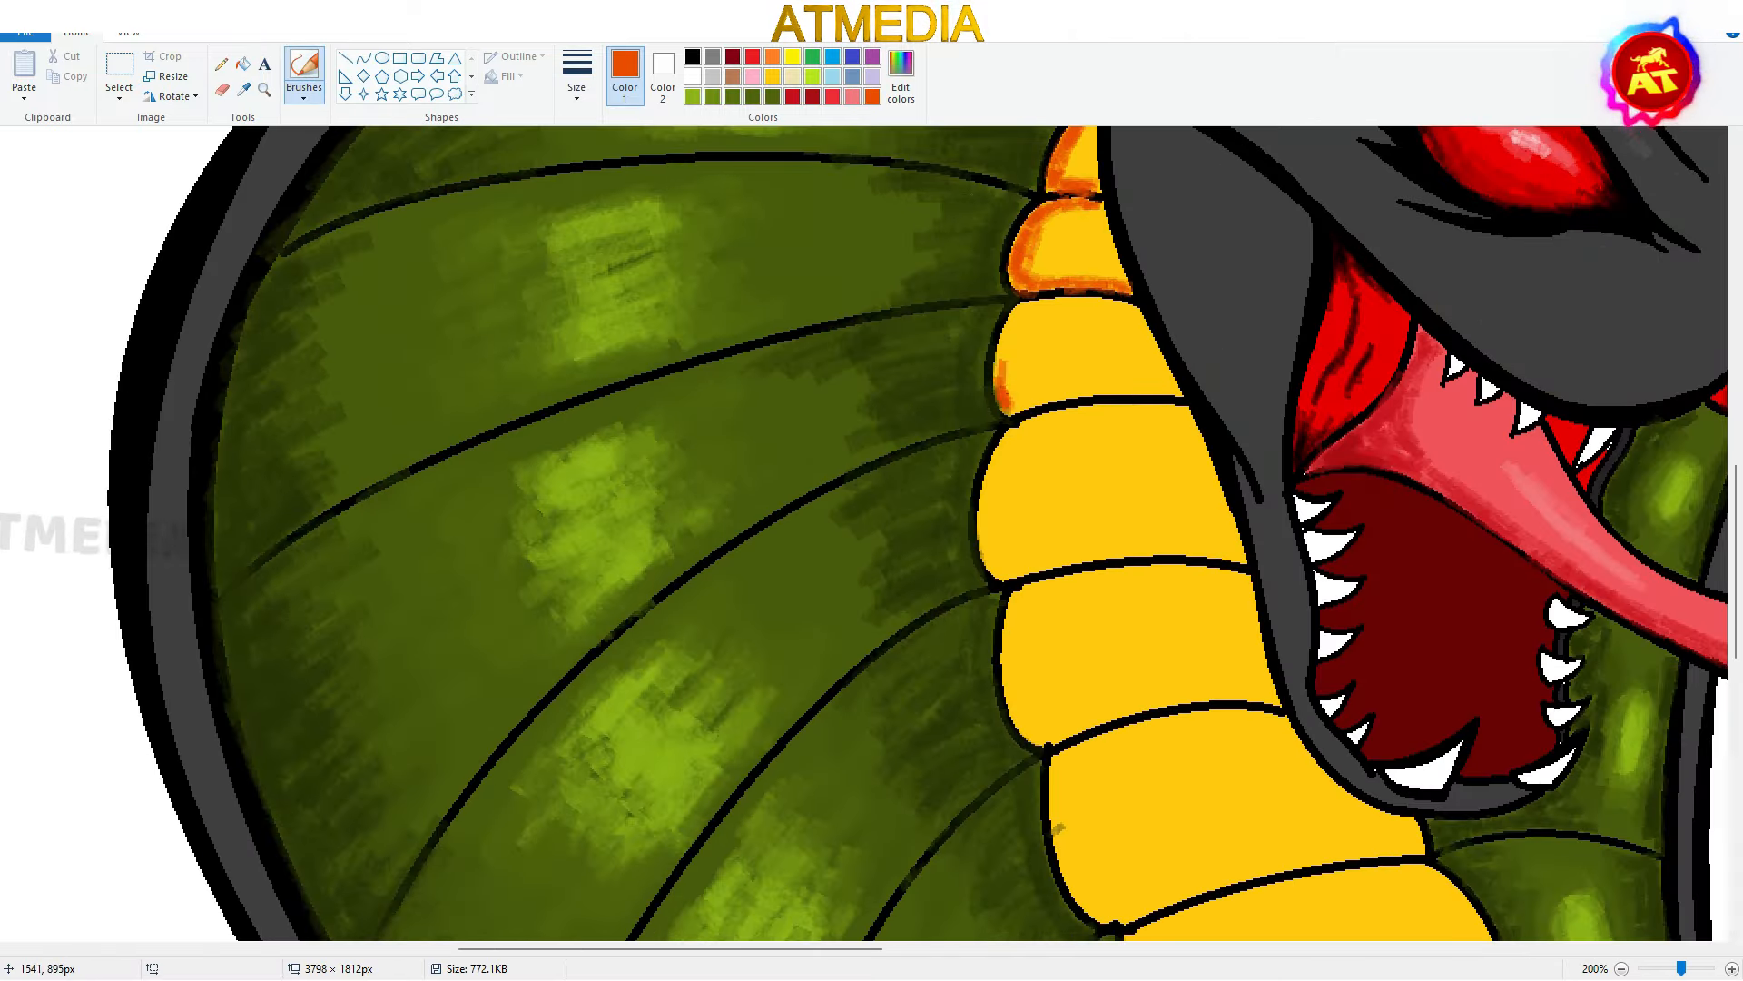
scroll(1017, 327, "down", 1)
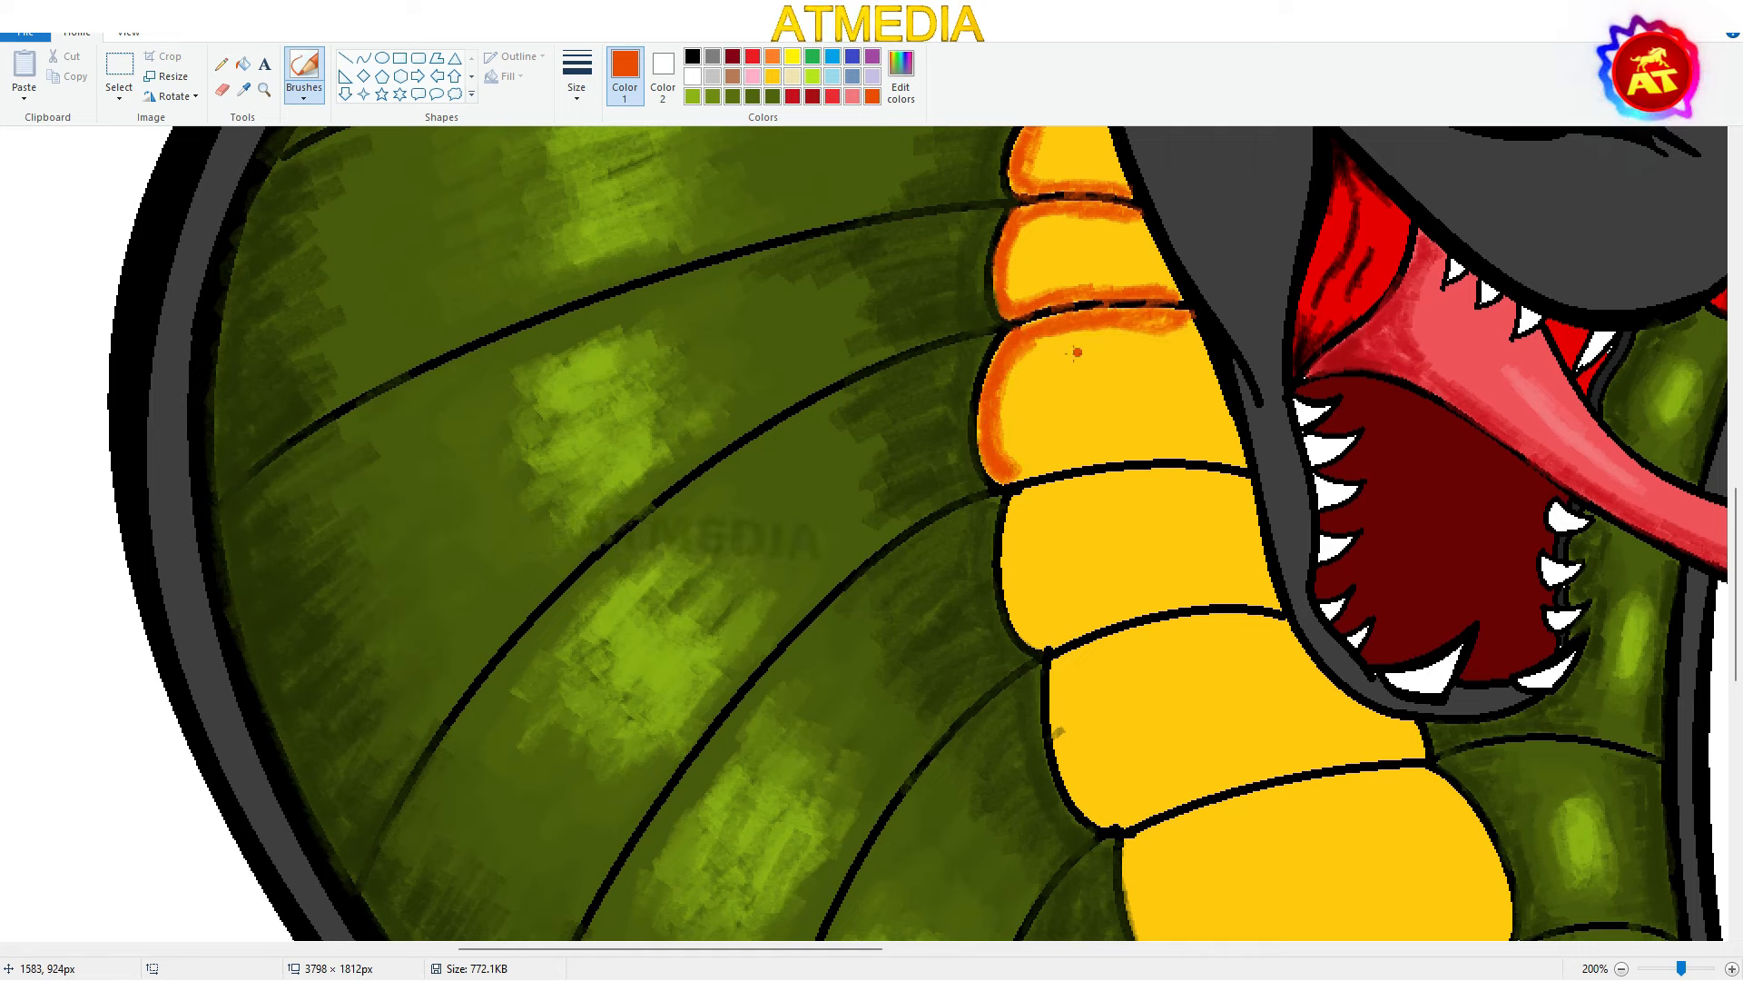
Shade the edges of the belly scales beside the lower jaw with reddish orange
mouse_move(1183, 459)
left_mouse_down()
mouse_move(1013, 526)
mouse_move(1118, 605)
mouse_move(1058, 443)
left_mouse_up()
scroll(1011, 534, "down", 1)
scroll(1567, 538, "down", 1)
left_click_drag(1062, 441, 1276, 400)
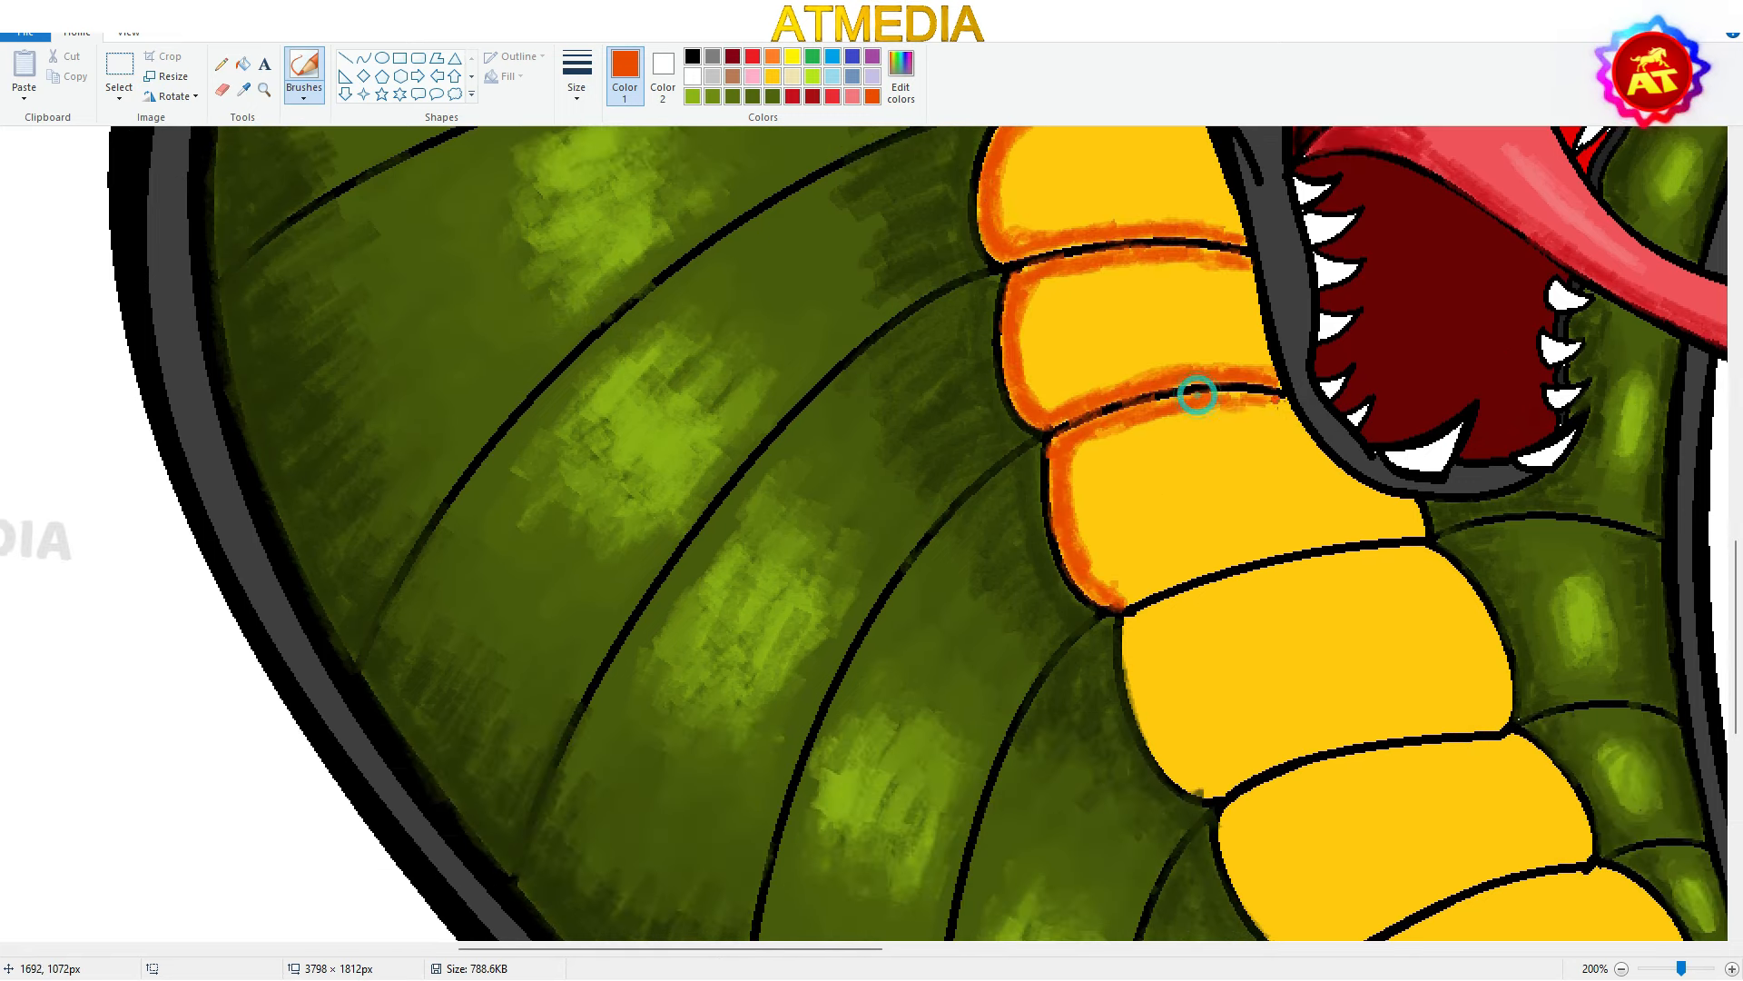
left_click_drag(1095, 606, 1378, 524)
Outline the first two full-width belly scales below the jaw with reddish-orange shading
scroll(1090, 463, "down", 2)
left_click_drag(1126, 416, 1135, 465)
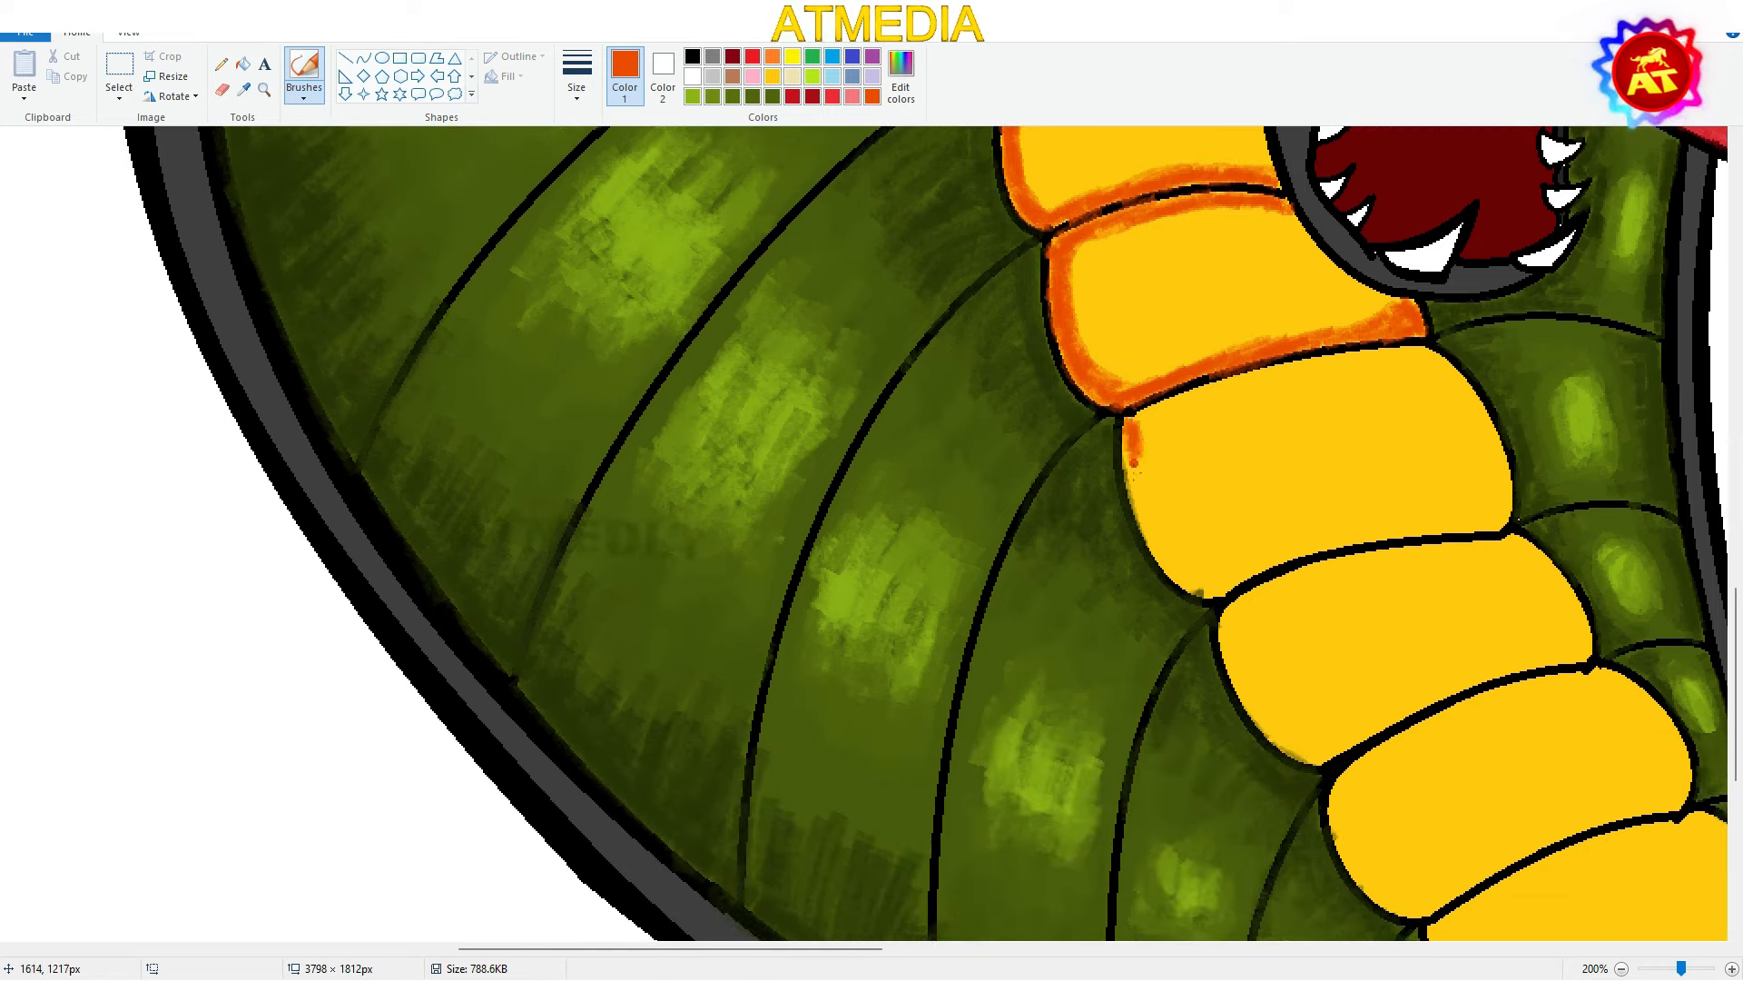
left_click_drag(1231, 621, 1314, 755)
mouse_move(1242, 668)
left_mouse_down()
mouse_move(1322, 574)
mouse_move(1498, 548)
left_mouse_up()
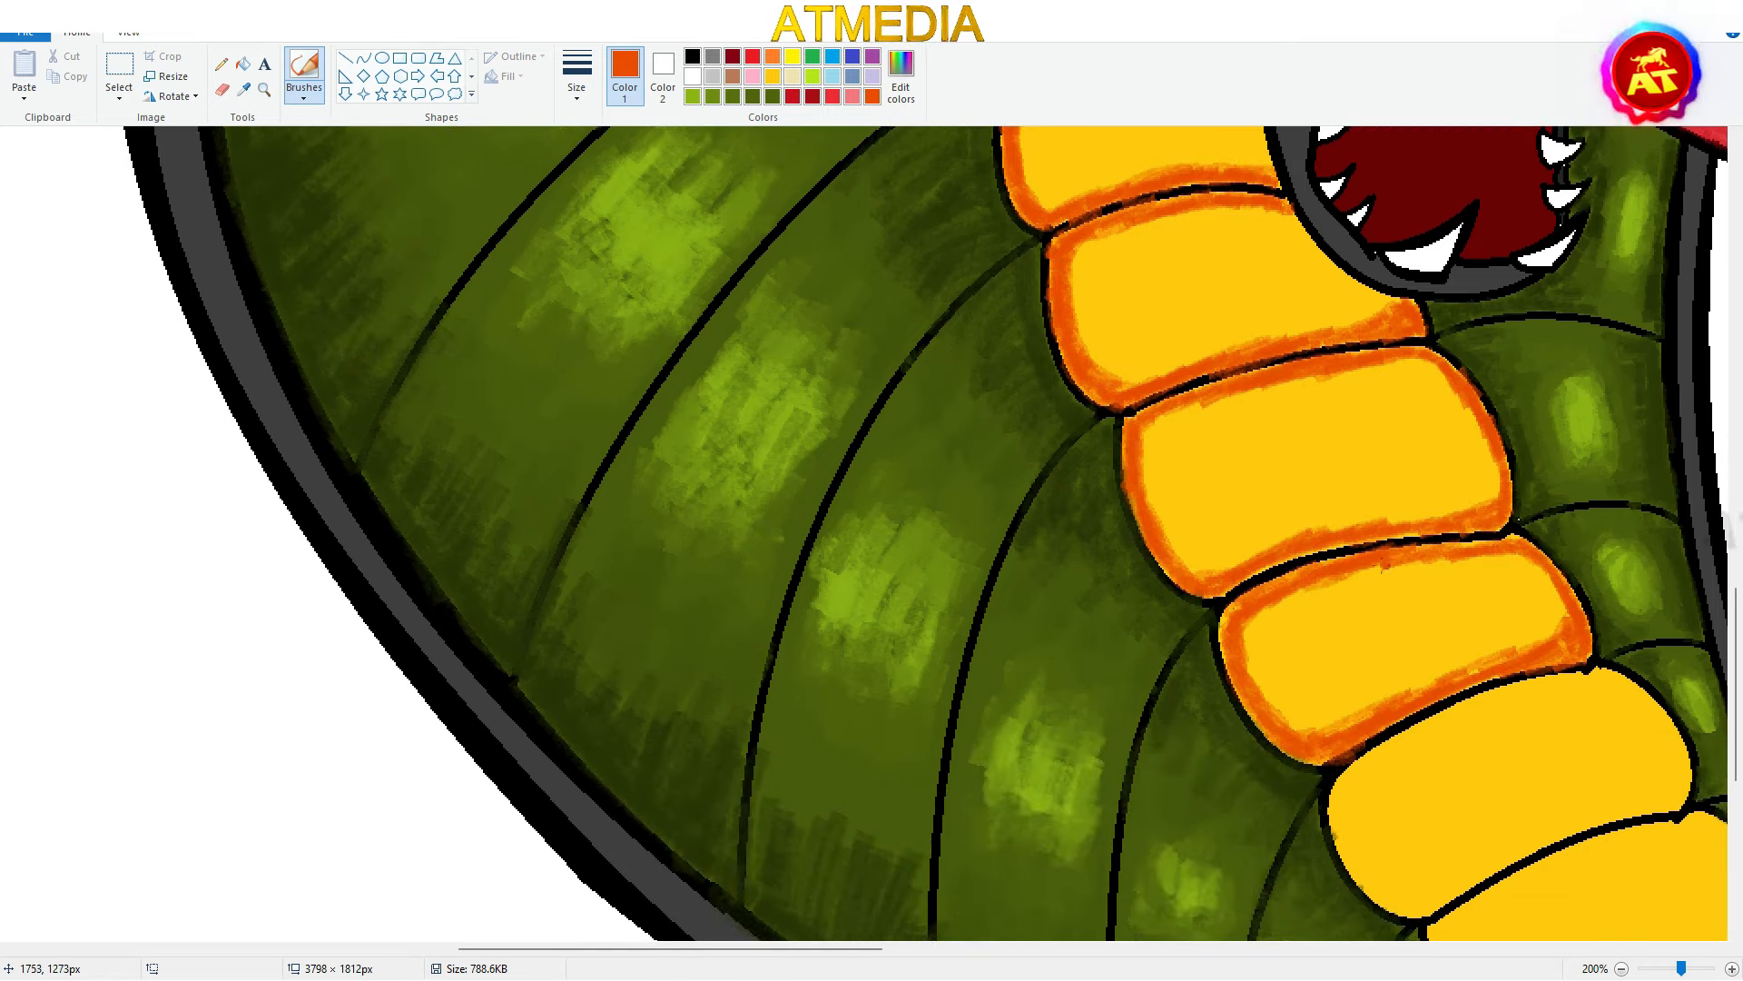
Shade all edges of the third full-width belly scale below the jaw in reddish orange
left_click_drag(1736, 685, 1736, 745)
mouse_move(1339, 536)
left_mouse_down()
mouse_move(1361, 611)
mouse_move(1435, 653)
left_mouse_up()
mouse_move(1342, 543)
left_mouse_down()
mouse_move(1623, 425)
mouse_move(1684, 525)
left_mouse_up()
mouse_move(1430, 652)
left_mouse_down()
mouse_move(1538, 586)
mouse_move(1685, 535)
left_mouse_up()
Brush reddish-orange shading around the next two belly scales, down to where the hood's far edge ends
left_click_drag(1735, 716, 1736, 755)
left_click_drag(672, 949, 802, 949)
left_click_drag(907, 524, 970, 628)
mouse_move(1002, 463)
left_mouse_down()
mouse_move(1226, 438)
mouse_move(1257, 525)
left_mouse_up()
mouse_move(1024, 661)
left_mouse_down()
mouse_move(1181, 541)
mouse_move(1254, 522)
left_mouse_up()
mouse_move(1037, 679)
left_mouse_down()
mouse_move(1078, 741)
mouse_move(1170, 812)
left_mouse_up()
mouse_move(1042, 670)
left_mouse_down()
mouse_move(1274, 544)
mouse_move(1382, 670)
left_mouse_up()
left_click_drag(1178, 811, 1375, 681)
left_click_drag(1149, 592, 1323, 558)
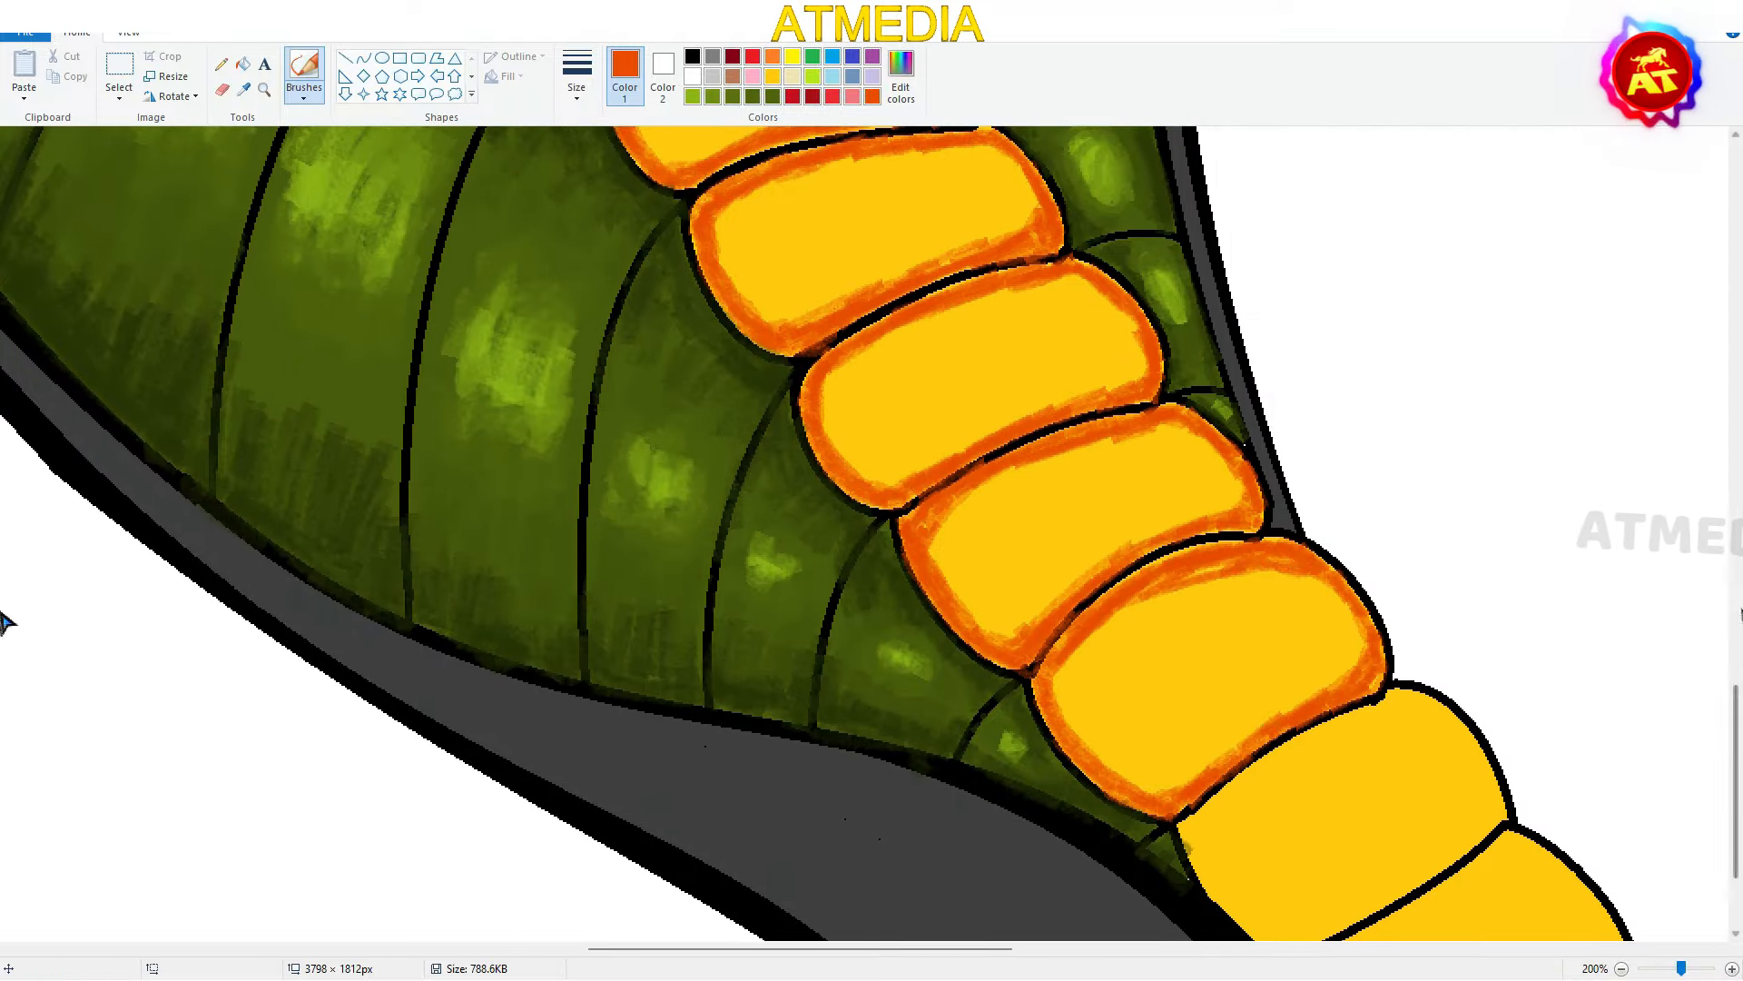
Shade the edges of the lowest belly scales on the neck with reddish orange
left_click_drag(1736, 755, 1736, 803)
left_click_drag(1188, 635, 1273, 751)
left_click_drag(1228, 681, 1271, 745)
mouse_move(1190, 629)
left_mouse_down()
mouse_move(1505, 617)
mouse_move(1289, 753)
mouse_move(1453, 694)
mouse_move(1353, 853)
left_mouse_up()
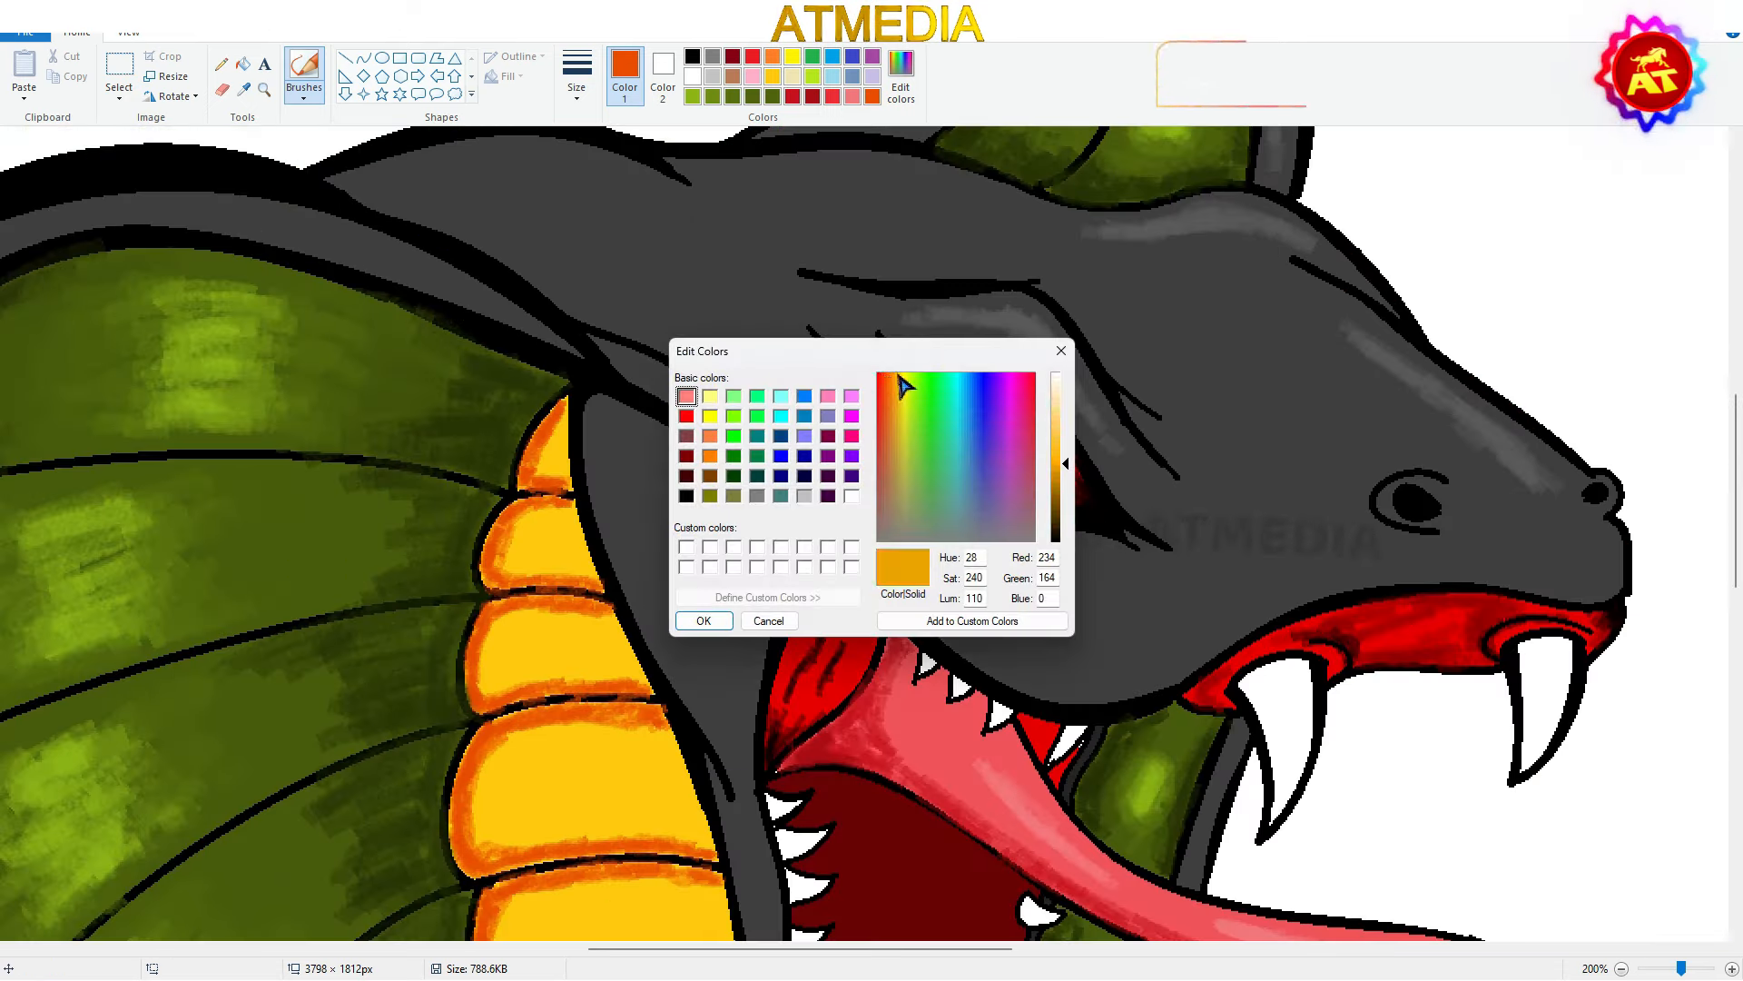
Mix a lighter yellow-orange and blend the upper belly scales' edge shading into the yellow
key("Return")
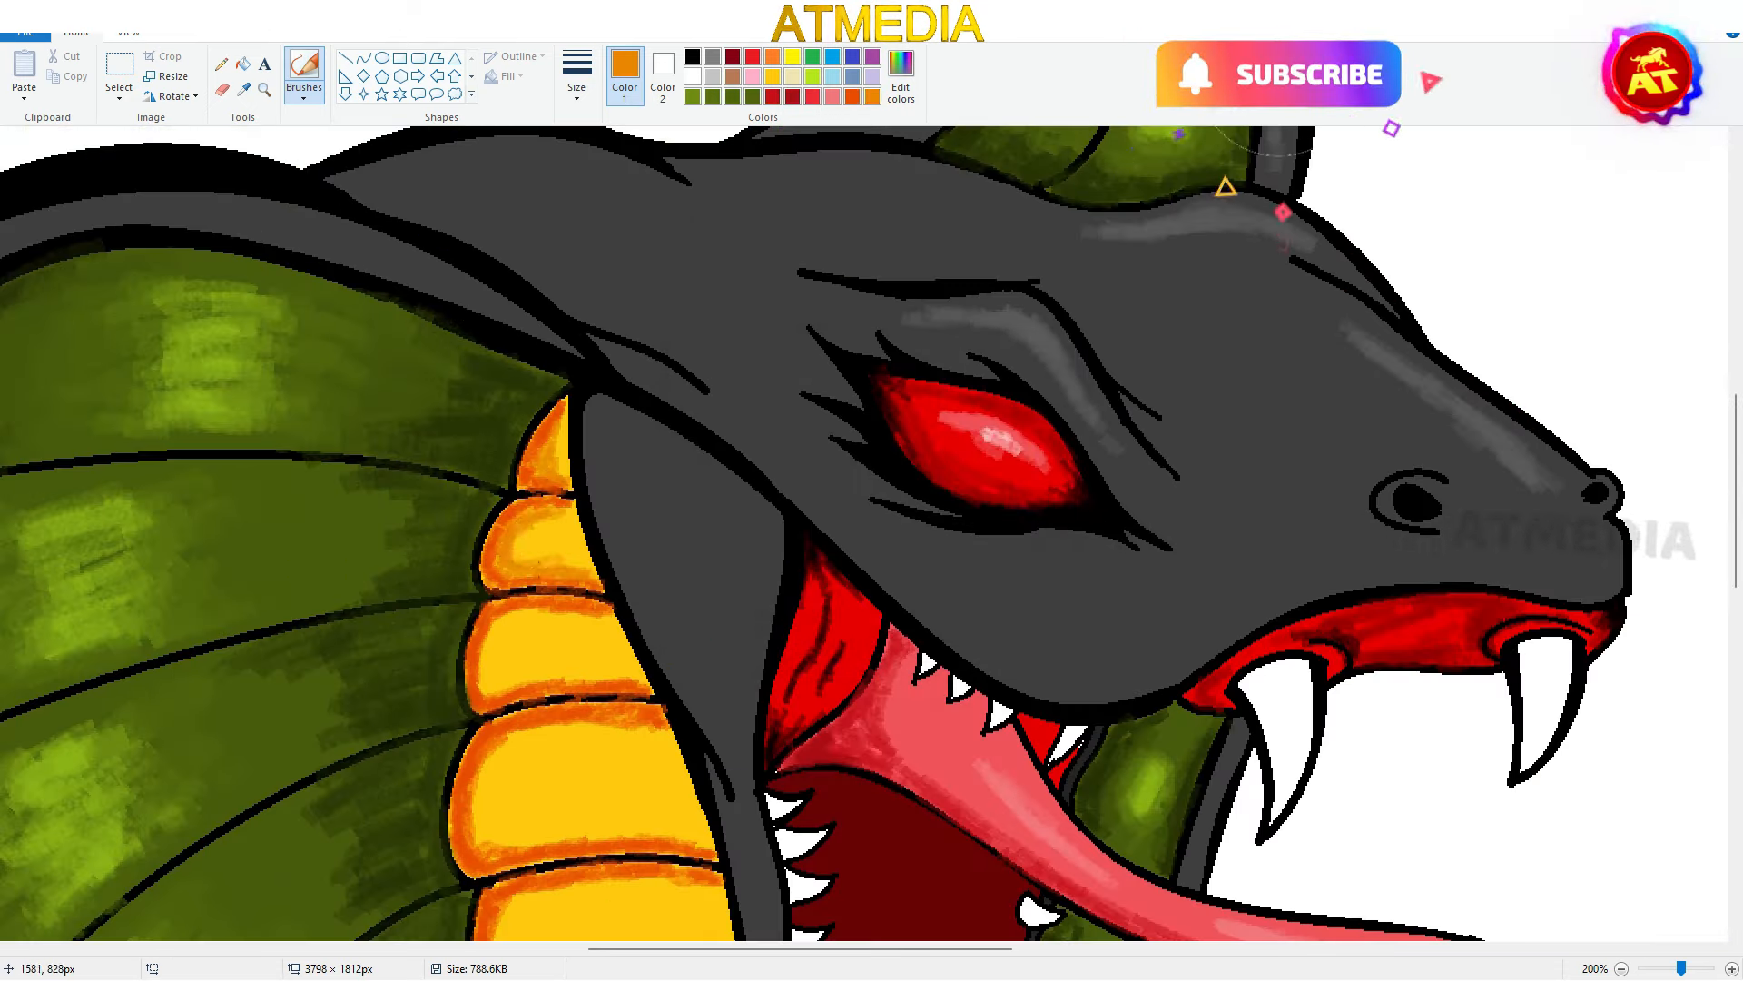
scroll(1037, 475, "down", 4)
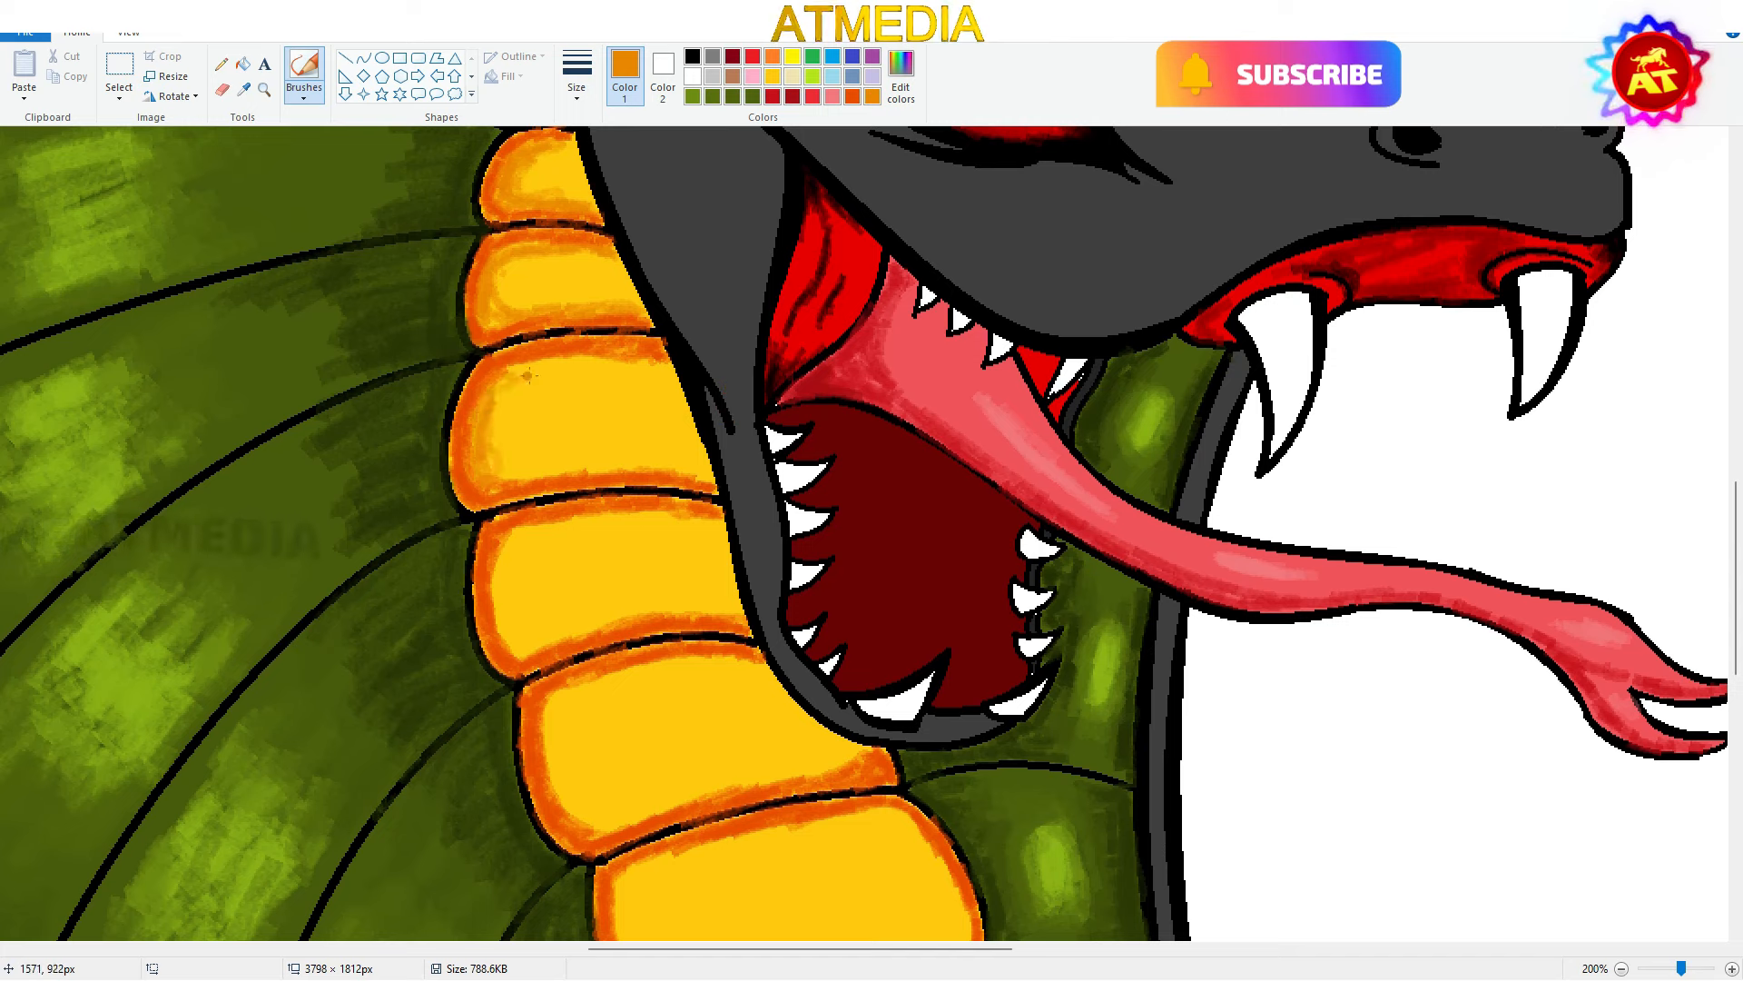
scroll(798, 501, "down", 3)
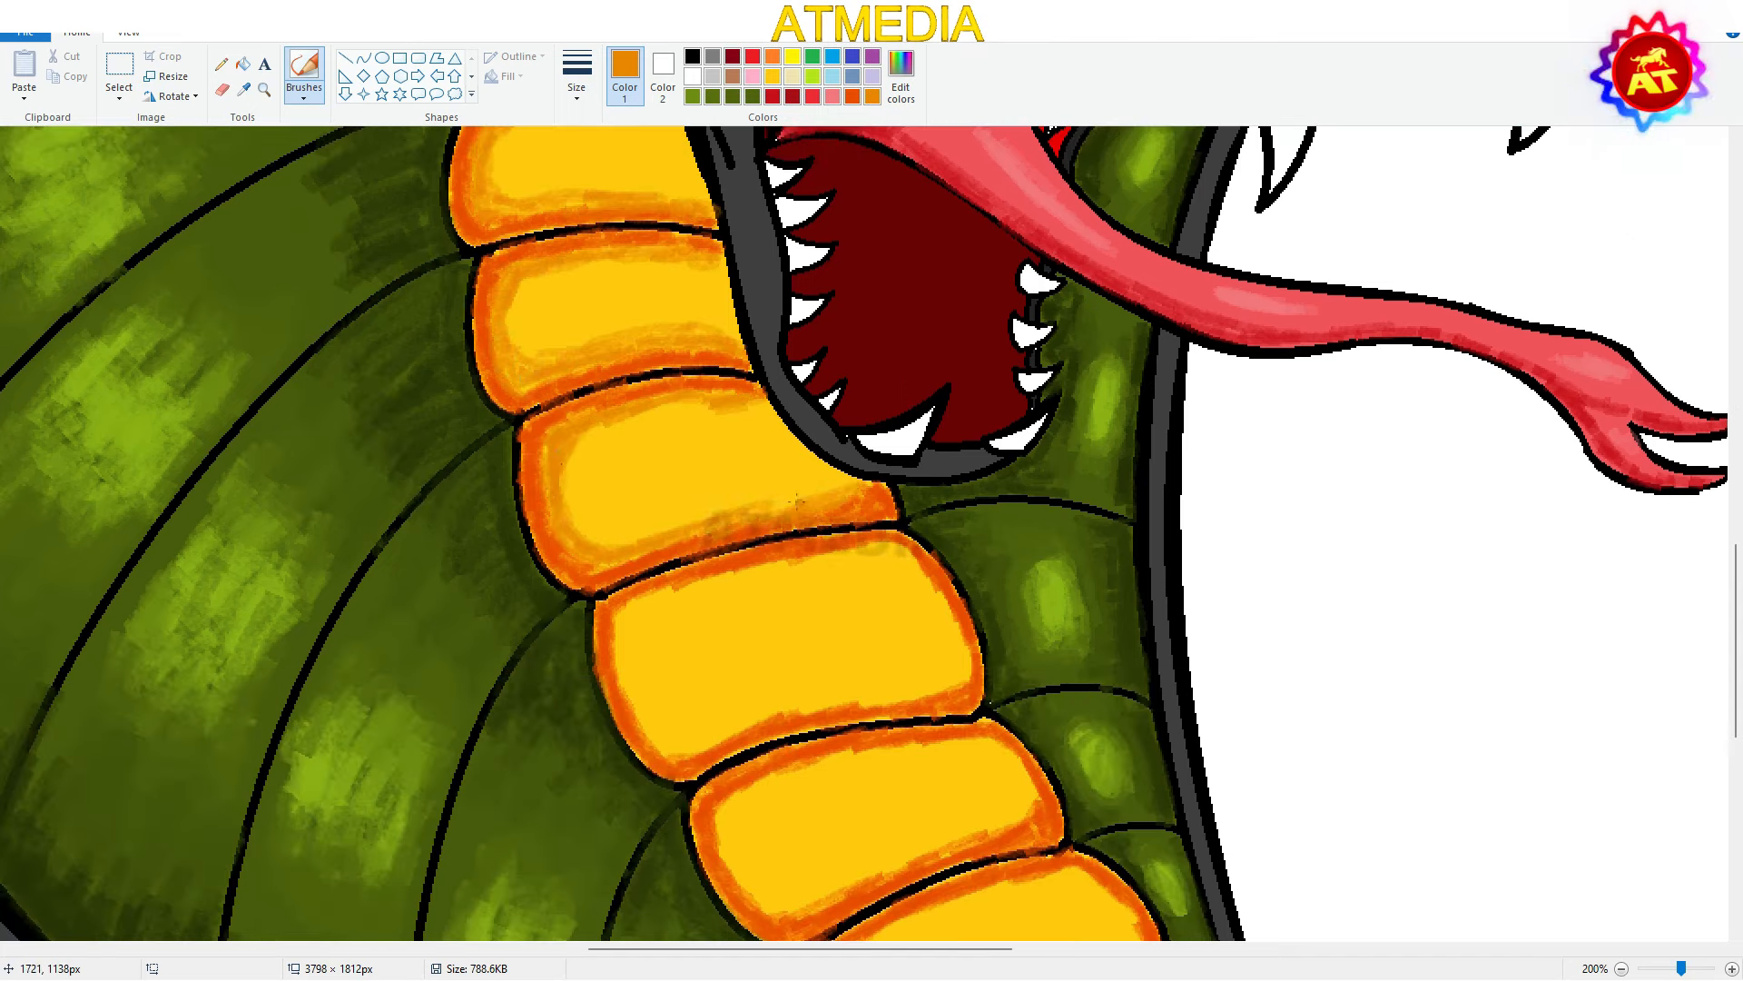
scroll(798, 502, "down", 2)
Blend the edge shading of the lower belly scales into the yellow with the lighter orange
mouse_move(787, 547)
left_mouse_down()
mouse_move(872, 451)
mouse_move(720, 654)
mouse_move(871, 696)
mouse_move(785, 733)
left_mouse_up()
mouse_move(837, 849)
left_mouse_down()
mouse_move(985, 730)
mouse_move(890, 913)
left_mouse_up()
scroll(890, 913, "down", 4)
left_click_drag(992, 713, 1112, 554)
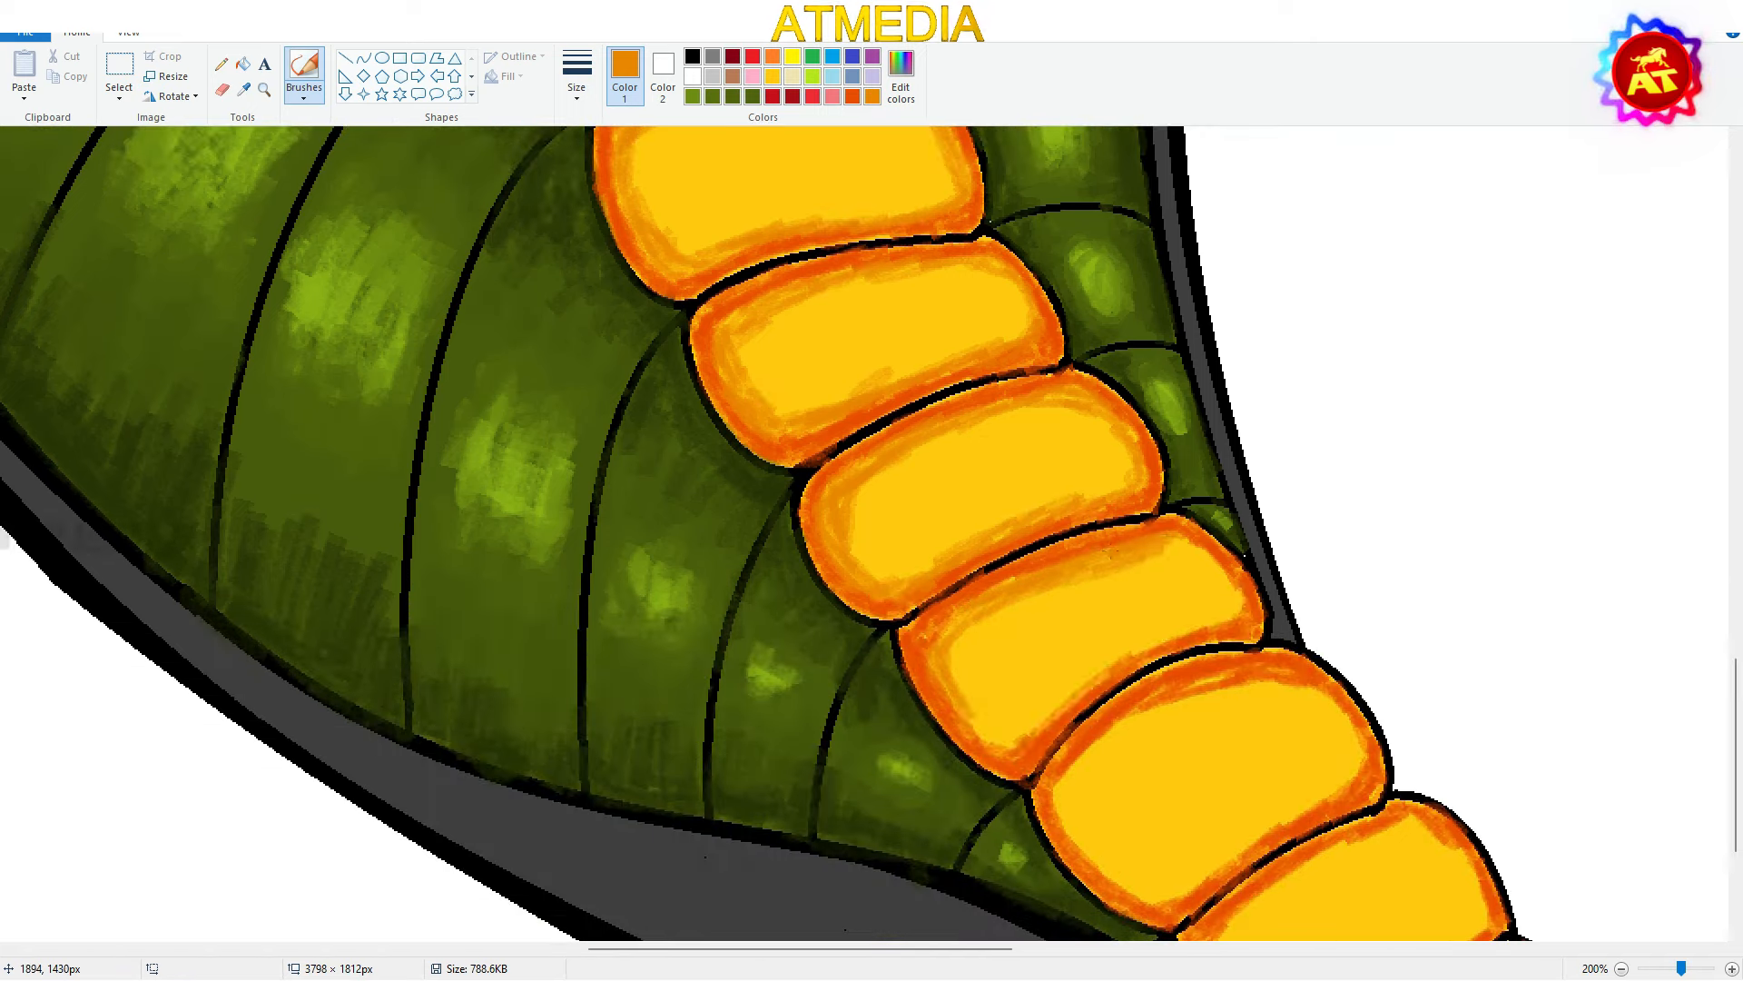
mouse_move(1067, 696)
left_mouse_down()
mouse_move(1073, 844)
mouse_move(1271, 894)
left_mouse_up()
scroll(1283, 876, "down", 4)
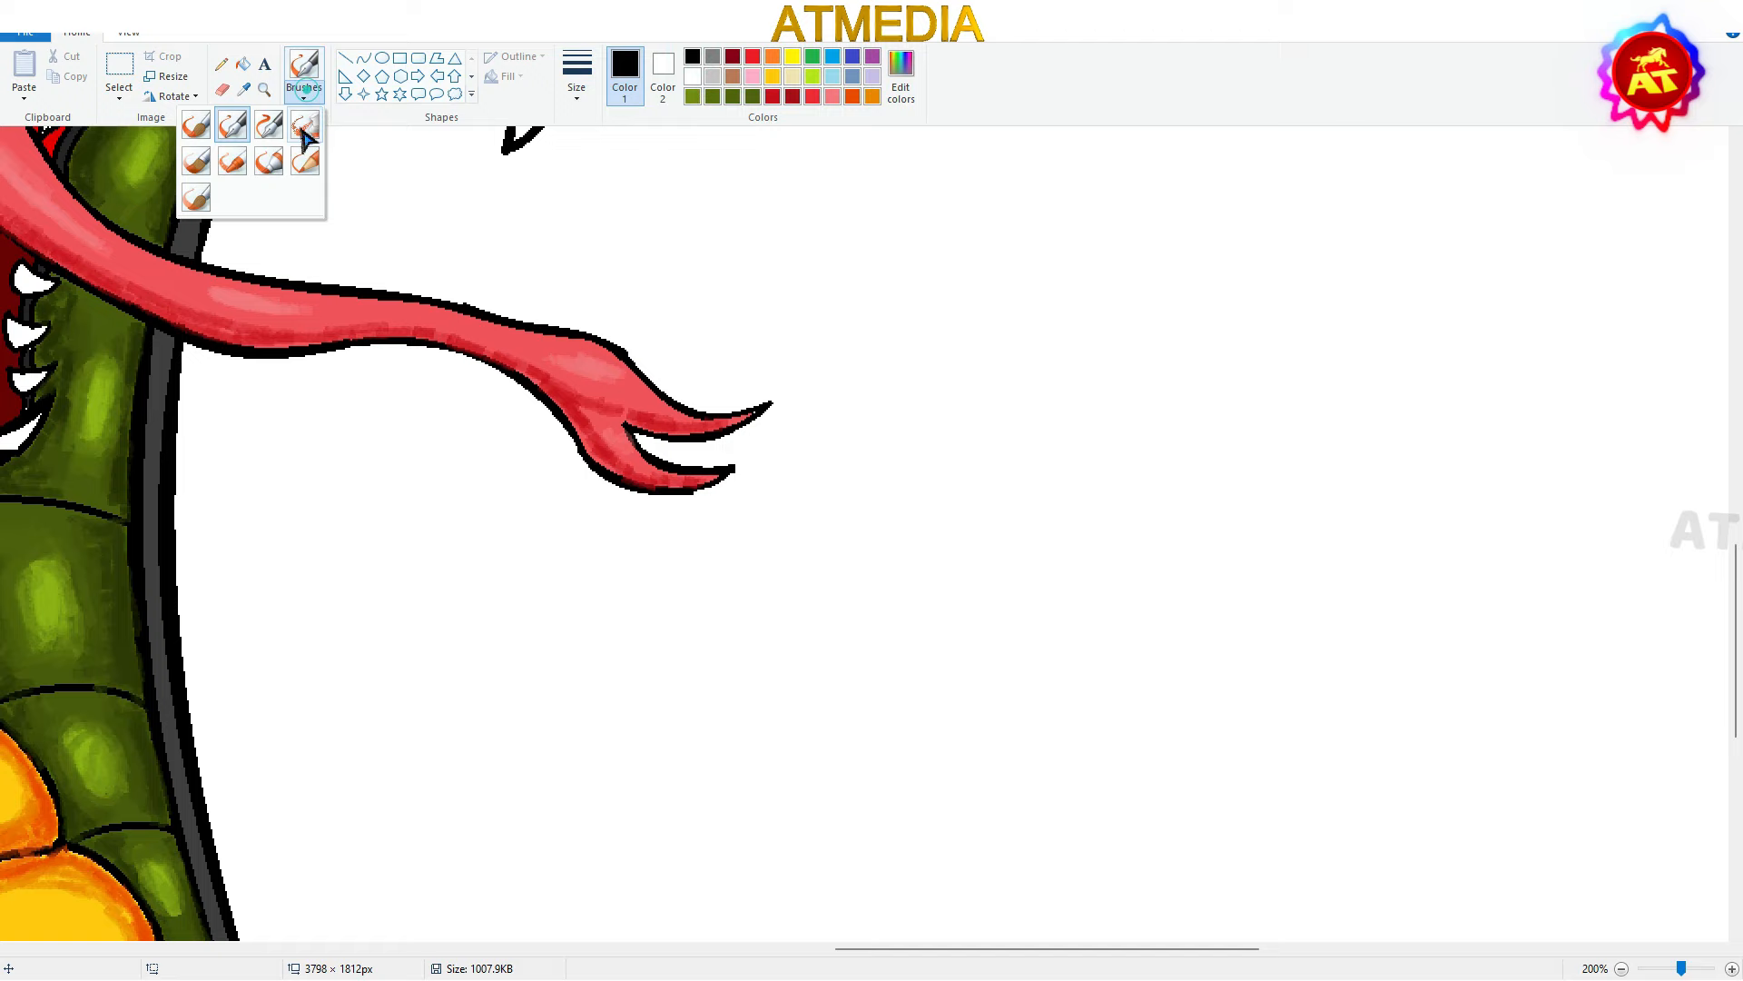
Draw small droplets around the forked tongue tip and hatch black shading on the tips of both front fangs
left_click_drag(703, 492, 772, 545)
left_click_drag(831, 559, 863, 580)
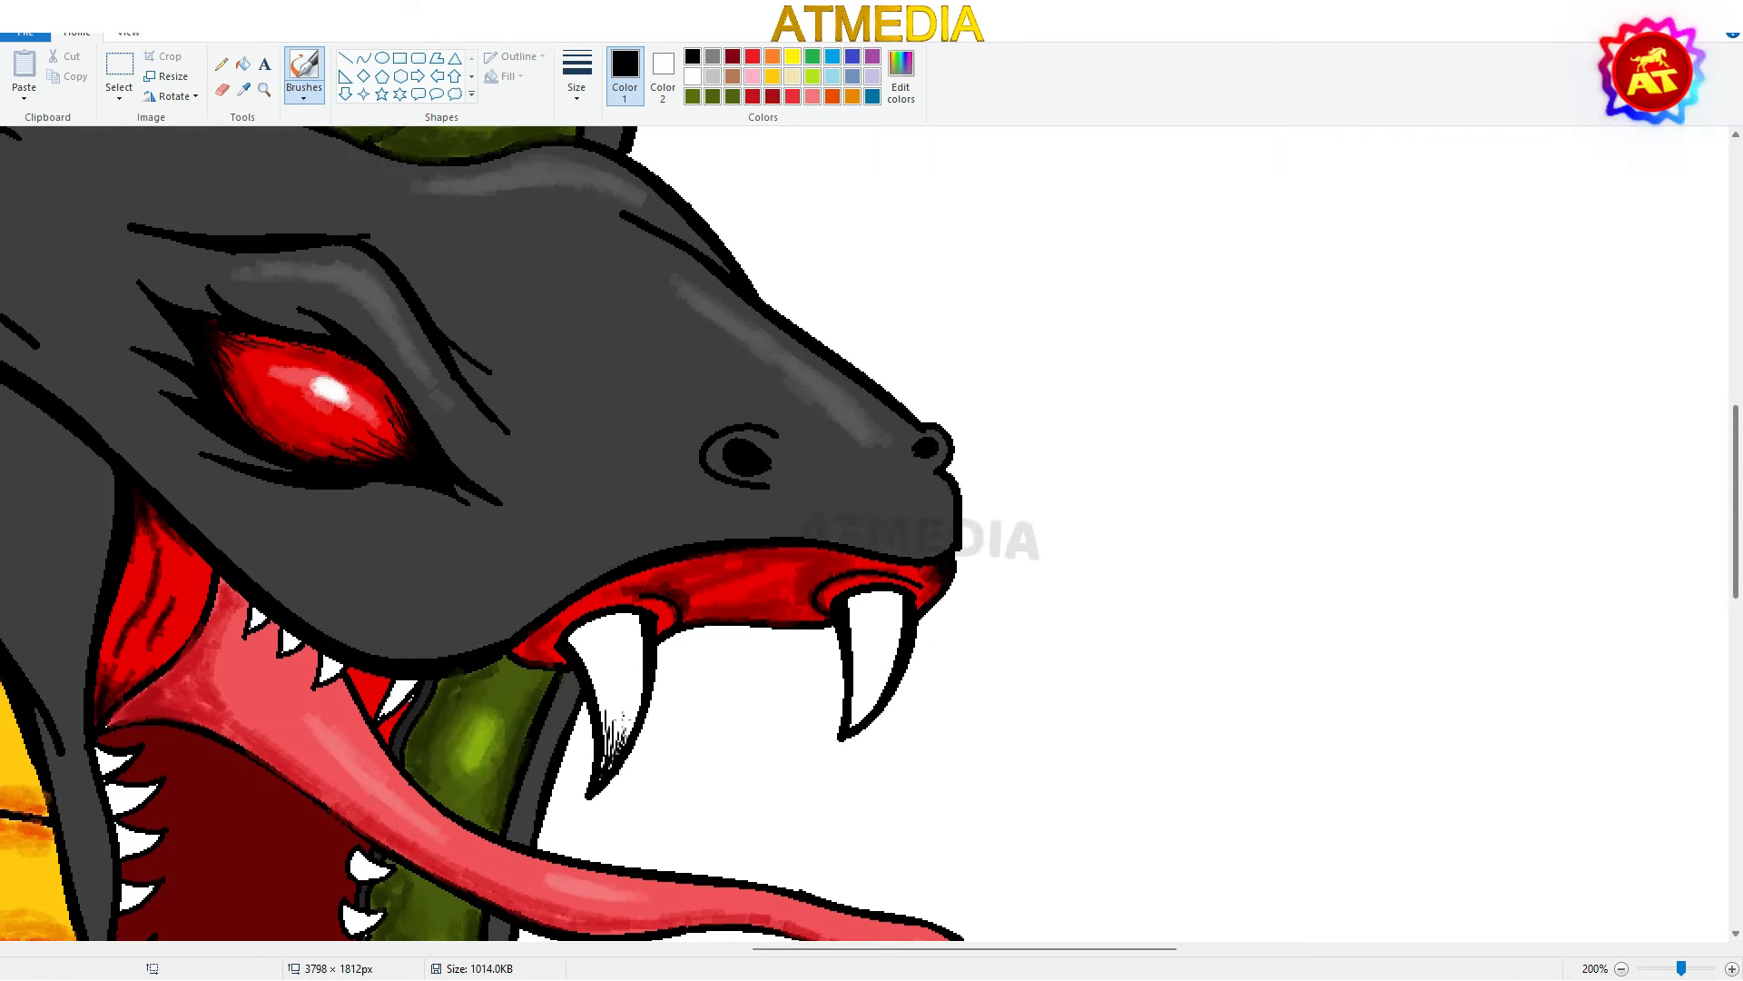
left_click_drag(613, 756, 627, 692)
left_click_drag(855, 725, 868, 668)
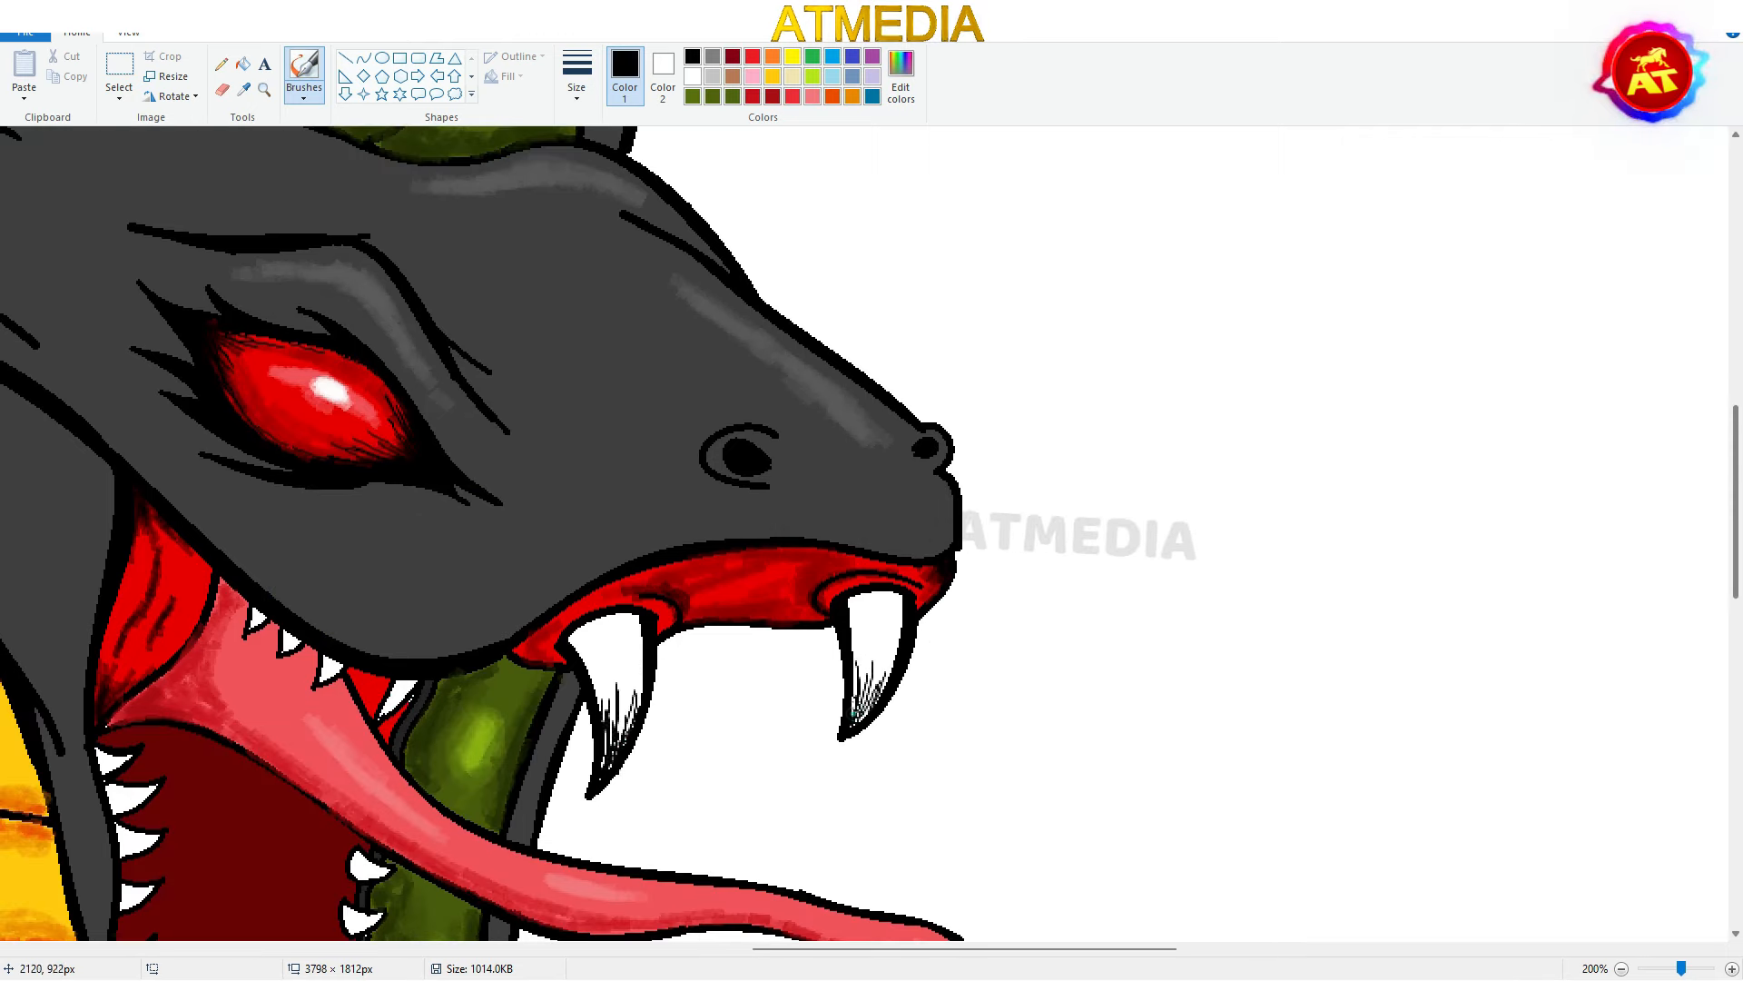
Try filling the background with black and with red
scroll(871, 690, "down", 3)
scroll(1515, 443, "down", 2)
left_click(243, 64)
left_click(1039, 137)
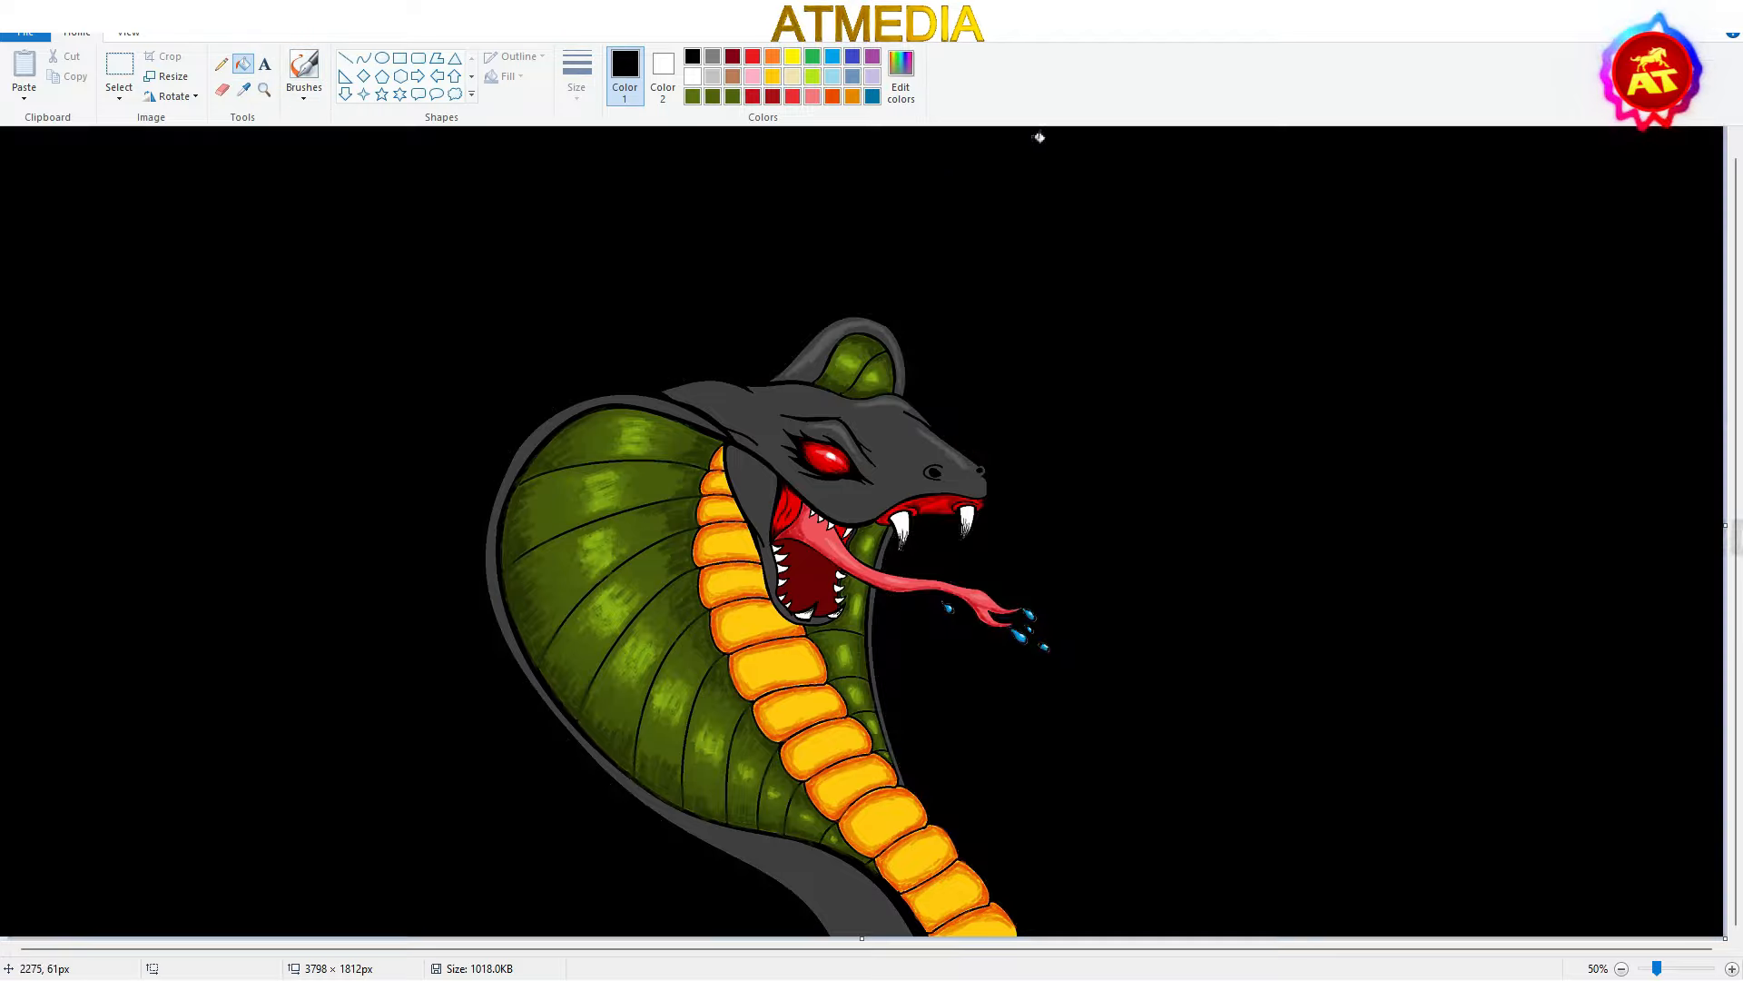
left_click(753, 56)
left_click(774, 281)
key("ctrl+z")
key("ctrl+z")
Choose an indigo paint color and open the color editor to mix a custom shade
left_click(852, 57)
left_click(901, 76)
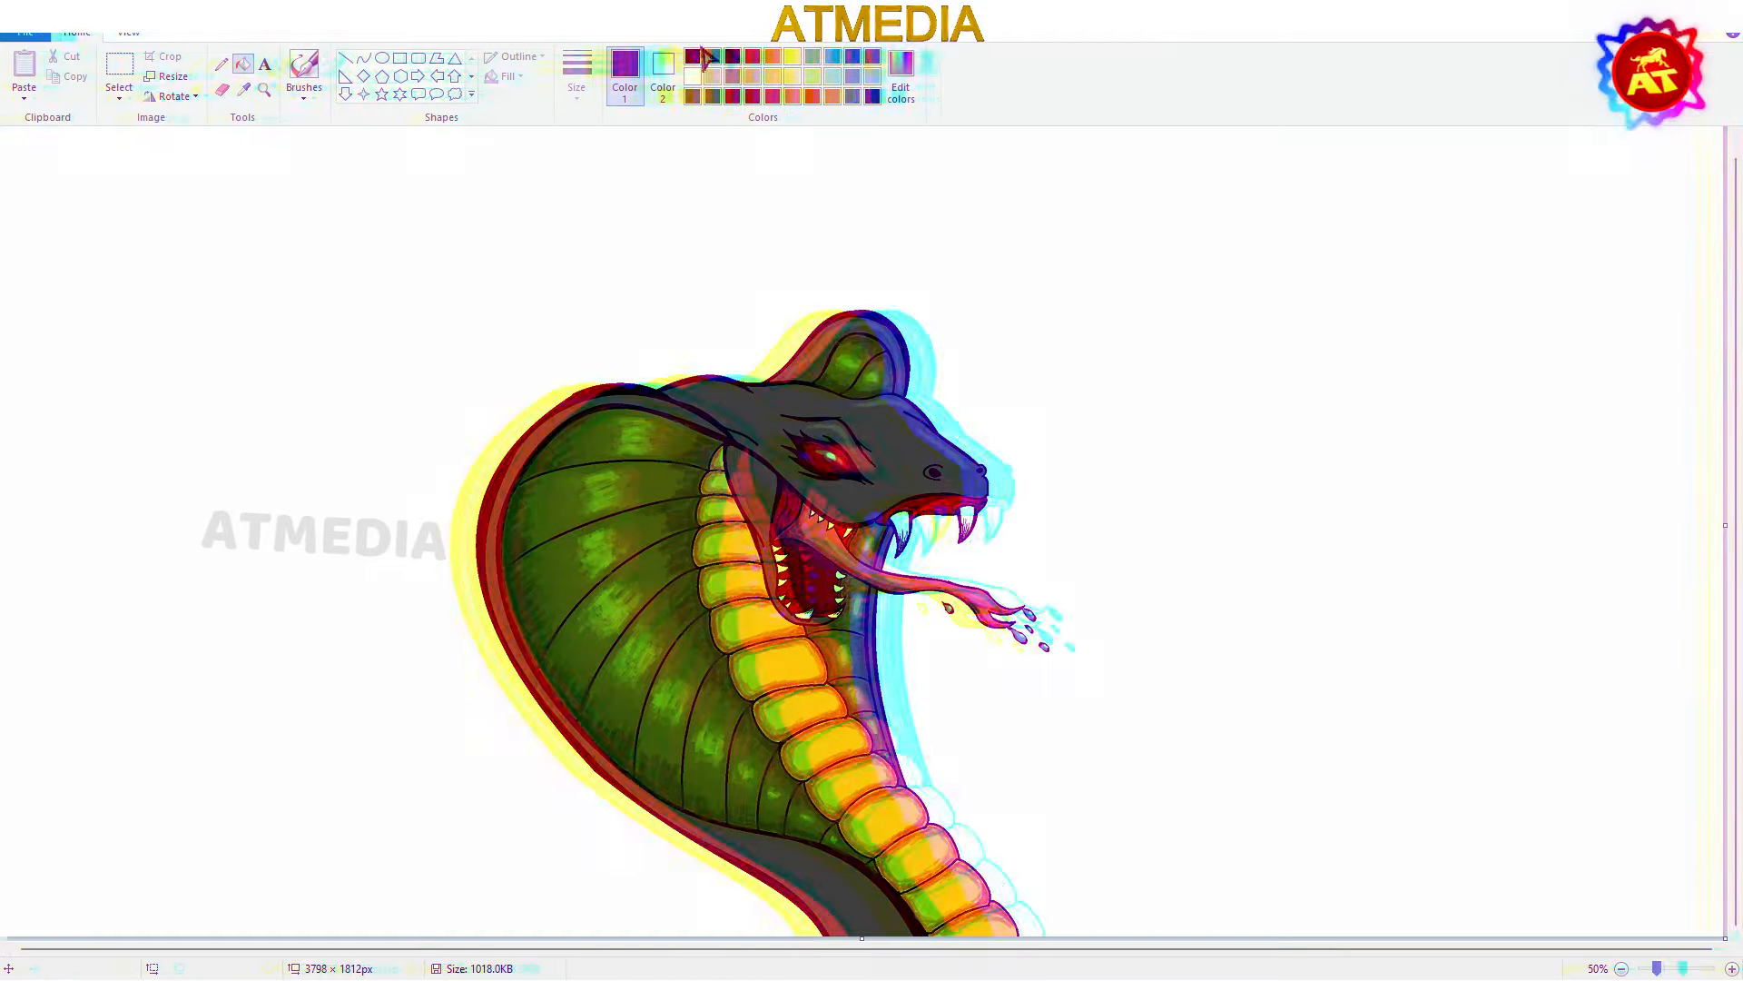